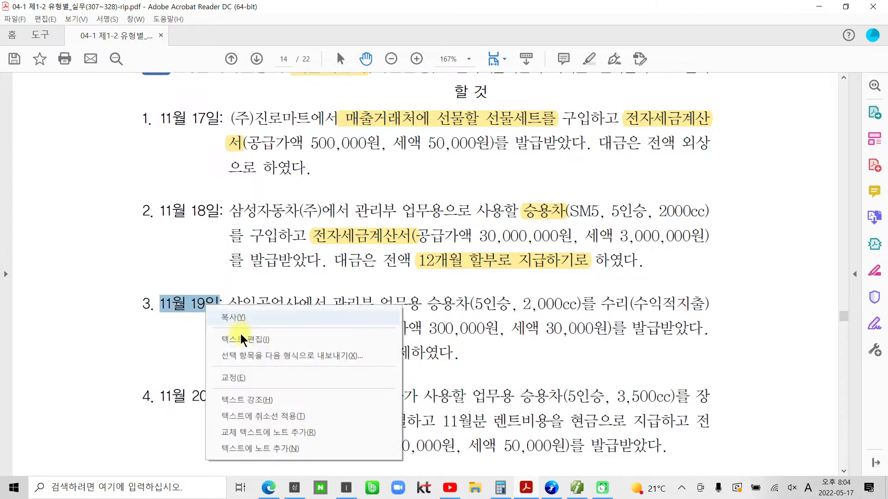
# Highlight the date "11월 19일:" and the words "(수익적지" in transaction 3 of the PDF.
pyautogui.click(239, 397)
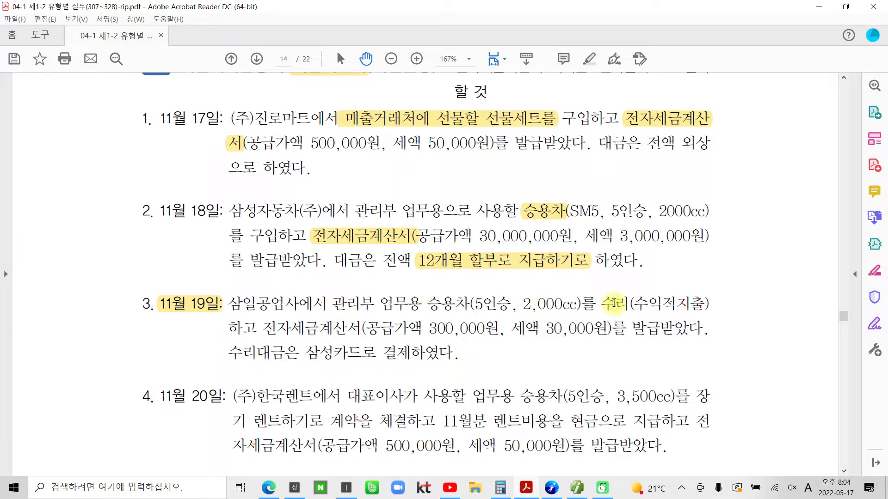
pyautogui.moveTo(630, 305); pyautogui.dragTo(688, 306)
pyautogui.rightClick(673, 304)
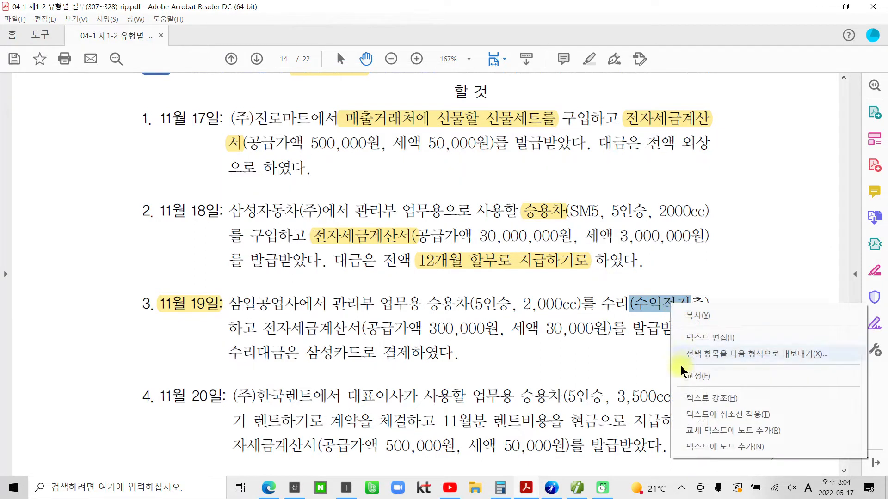
pyautogui.click(688, 397)
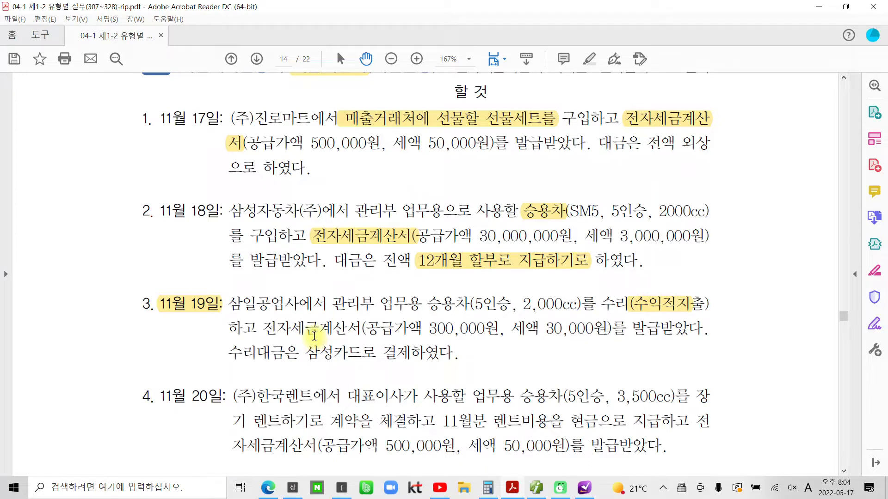
pyautogui.moveTo(283, 329); pyautogui.dragTo(346, 328)
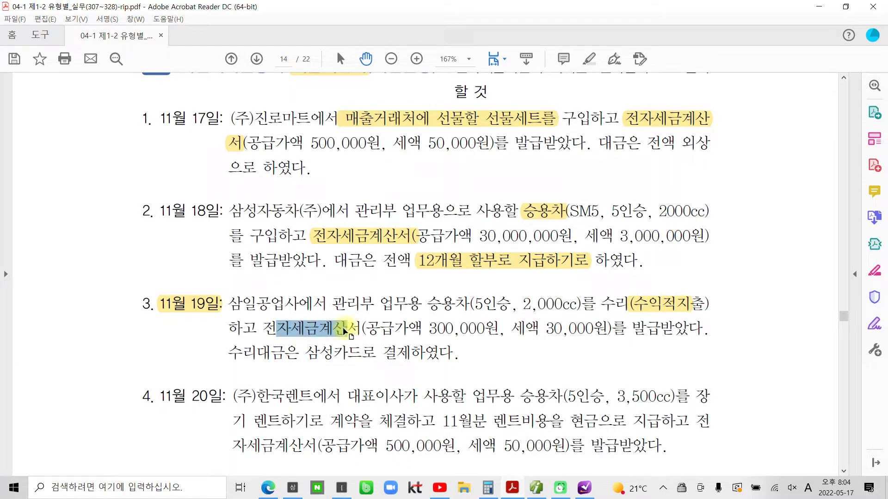
pyautogui.click(521, 330)
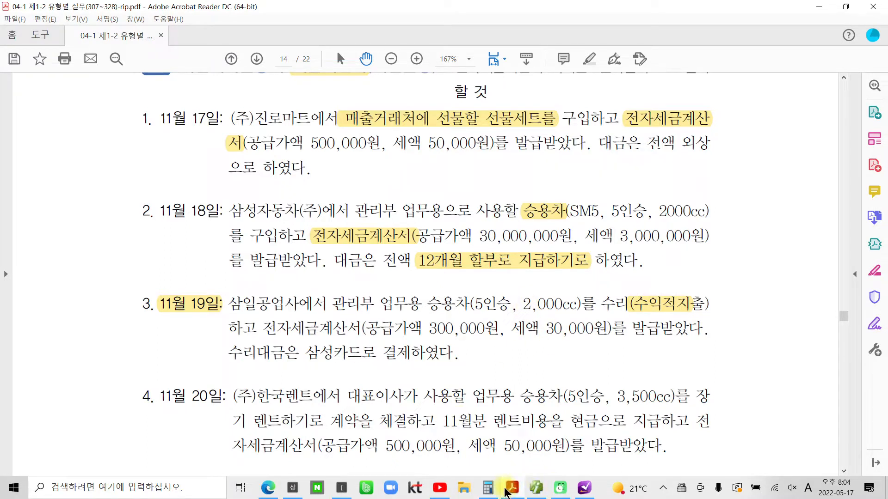
# Switch to 더존 iPlus and start a November 19 voucher with type 54 (불공), reason 3 비영업용 소형승용차 구입 및 유지.
pyautogui.moveTo(536, 492)
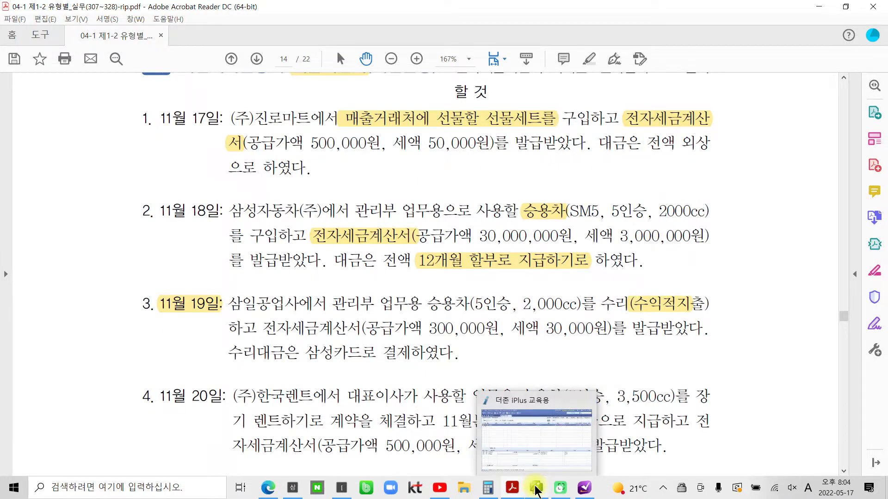
pyautogui.click(535, 491)
pyautogui.click(163, 85)
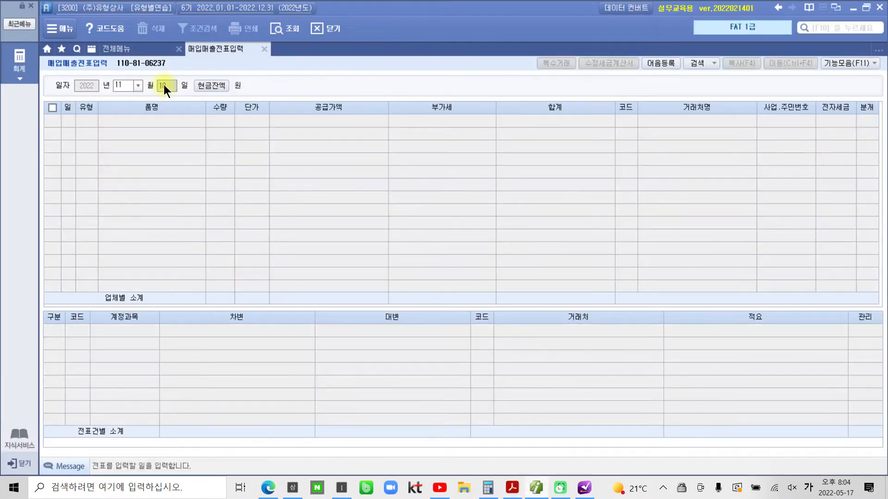
pyautogui.press('Return')
pyautogui.write('5')
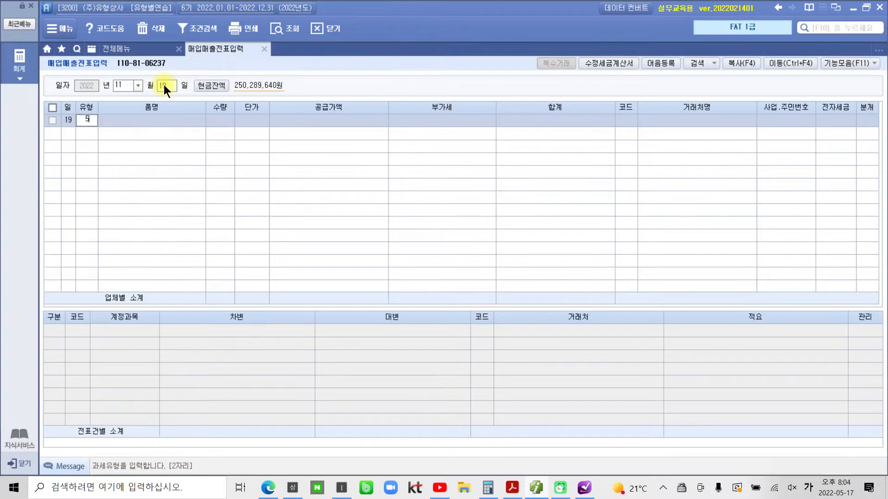
pyautogui.write('4')
pyautogui.press('Return')
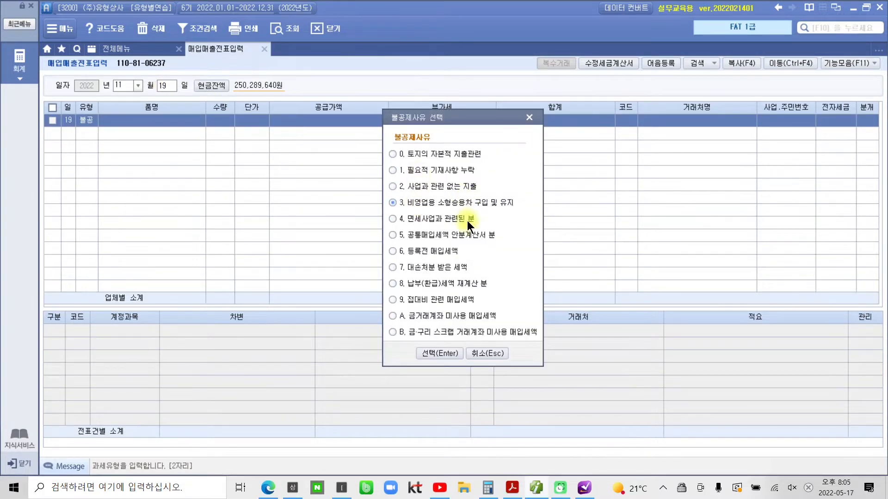
pyautogui.click(429, 353)
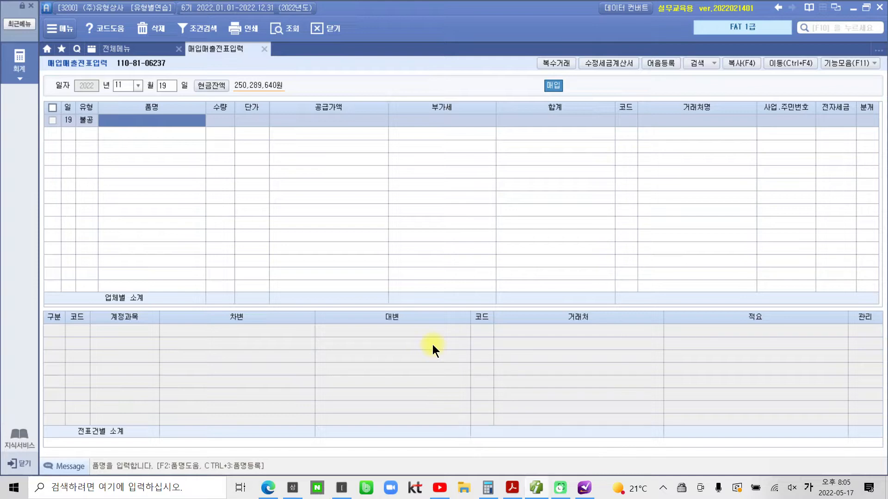
# Enter 승용차 수리 as the item name and 300,000 as the supply value, leaving quantity and unit price blank.
pyautogui.write('승용차')
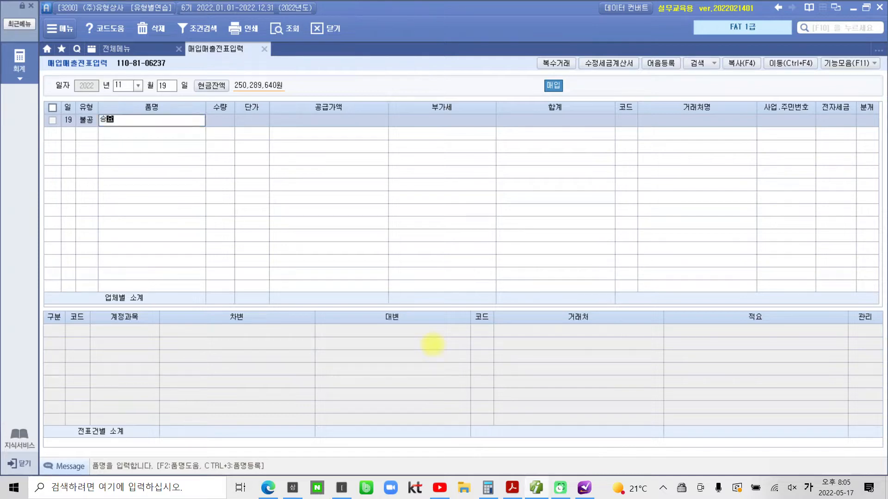
pyautogui.press('BackSpace')
pyautogui.press('BackSpace')
pyautogui.press('BackSpace')
pyautogui.write('용차 술')
pyautogui.write('리')
pyautogui.press('Return')
pyautogui.press('Return')
pyautogui.press('Return')
pyautogui.write('3000000')
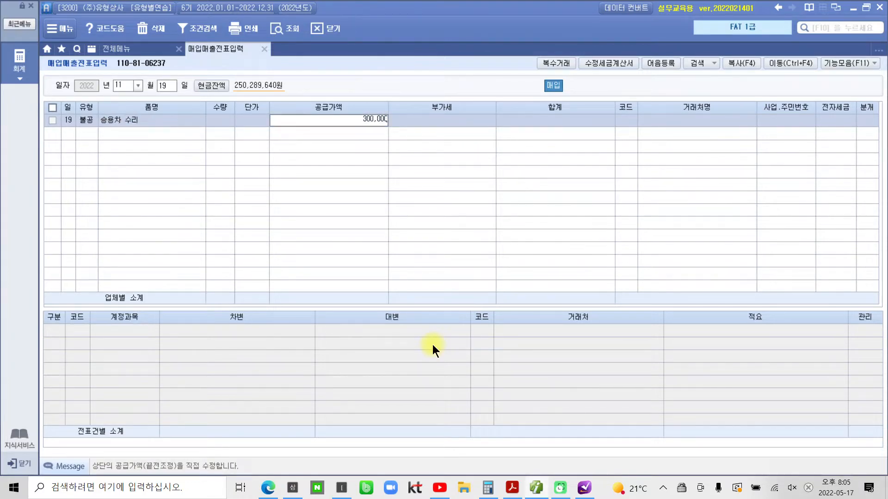
pyautogui.press('Return')
pyautogui.press('Return')
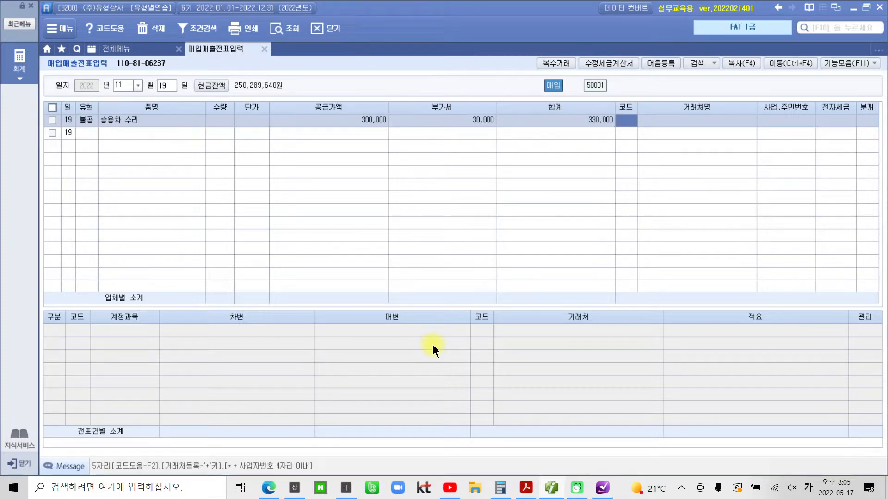
# Look up 삼일 and set 삼일공업사 as the trading partner of the November 19 purchase.
pyautogui.write('ㅏㅇ')
pyautogui.press('BackSpace')
pyautogui.press('BackSpace')
pyautogui.write('삼일')
pyautogui.press('Return')
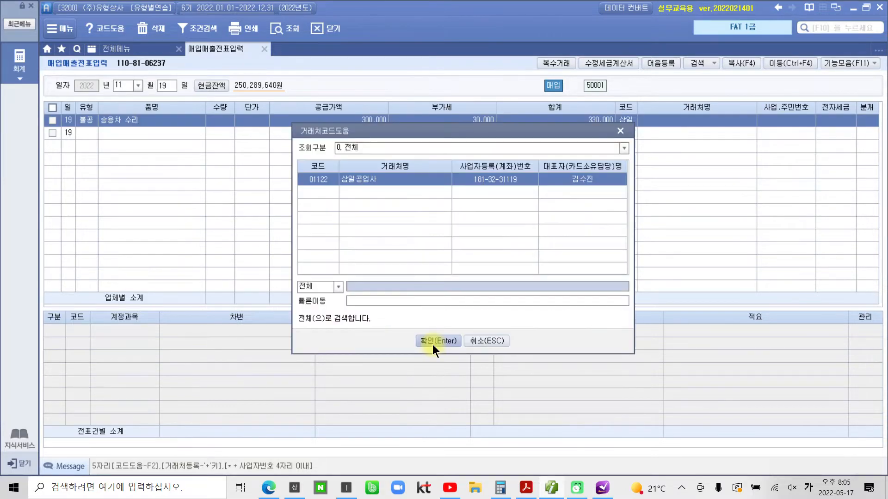
pyautogui.press('Return')
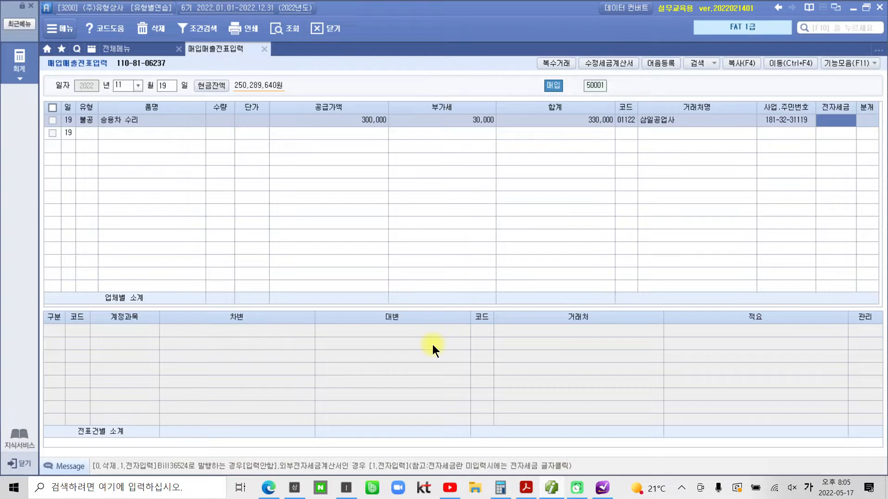
# Mark the tax invoice as 전자입력 (1) and set the journal type to 카드 (4).
pyautogui.write('1')
pyautogui.press('Return')
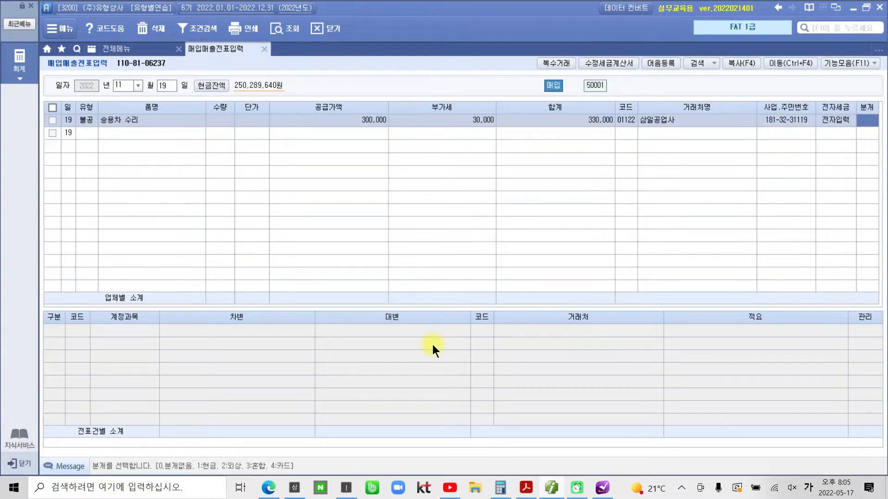
pyautogui.write('4')
pyautogui.press('Return')
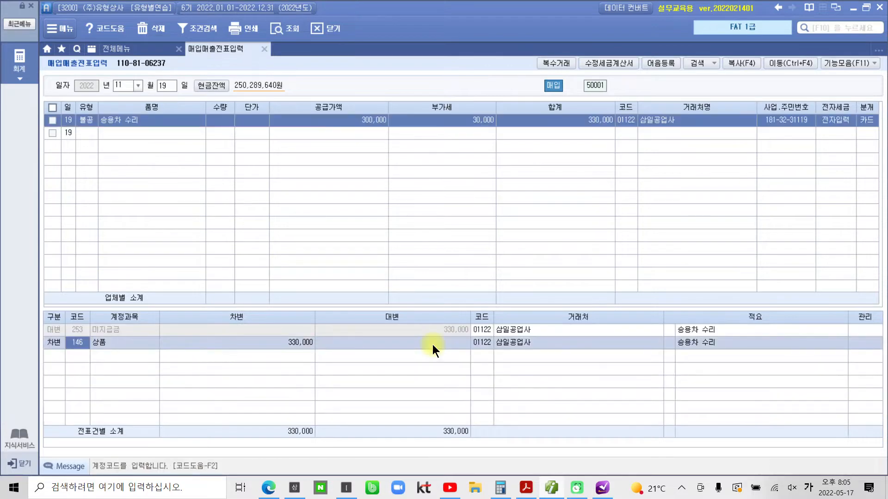
# Change the debit line's account to 822 차량유지비 by looking up 차량.
pyautogui.click(71, 330)
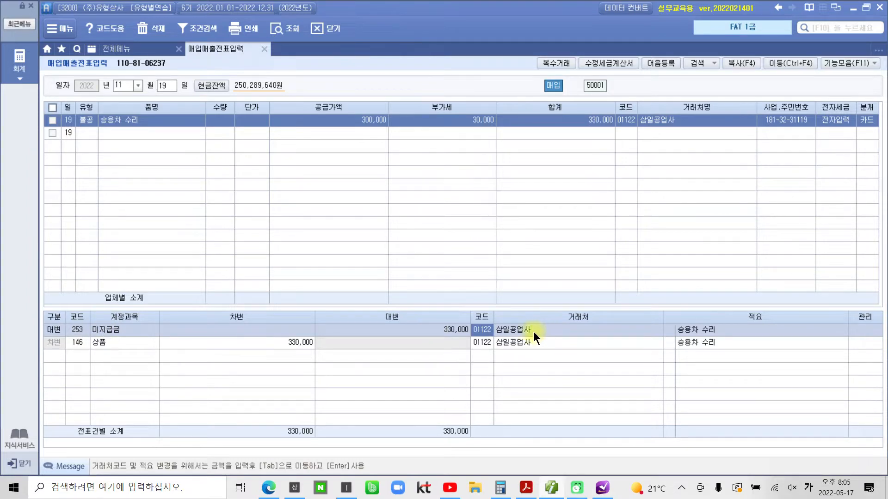
pyautogui.click(70, 341)
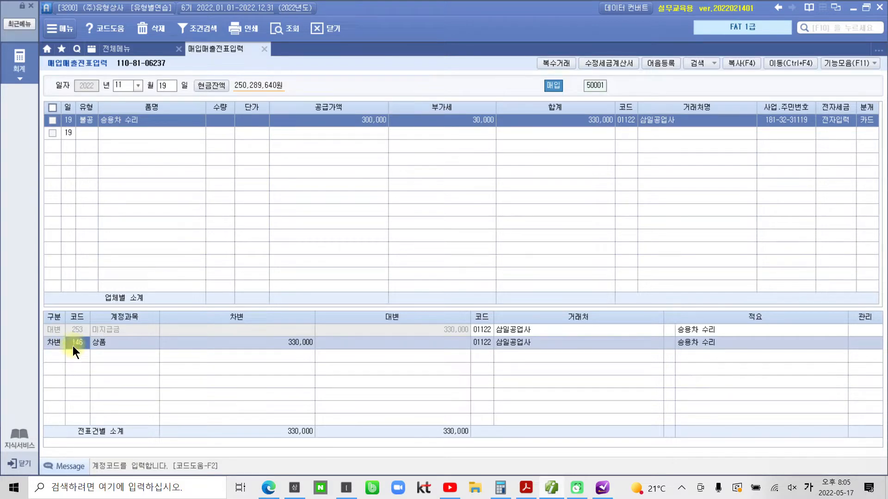
pyautogui.write('차량')
pyautogui.press('Return')
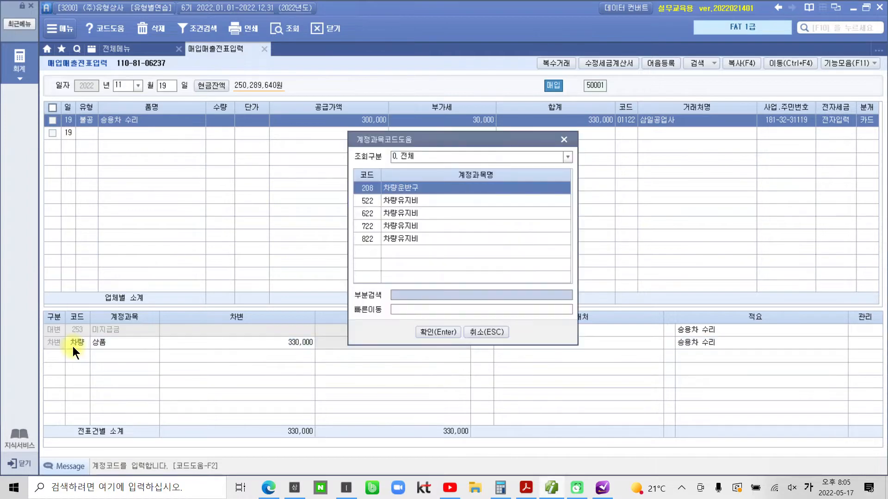
pyautogui.press('Down')
pyautogui.press('Down')
pyautogui.press('Down')
pyautogui.press('Down')
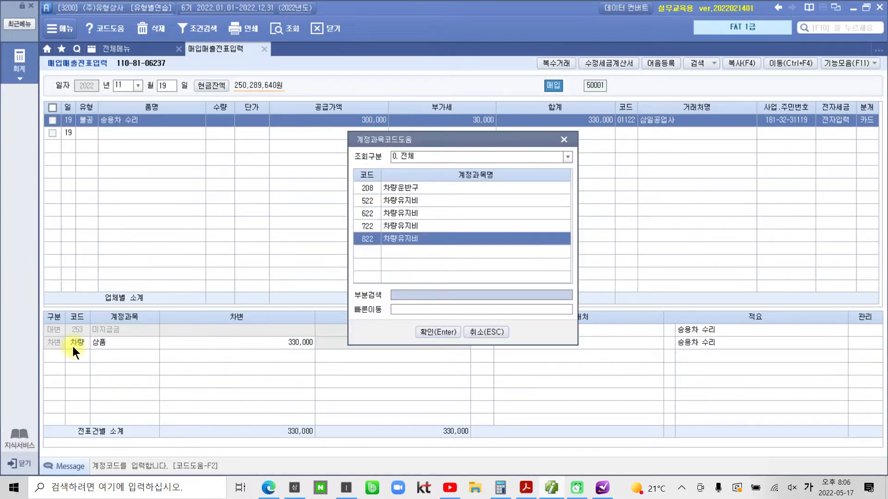
pyautogui.press('Return')
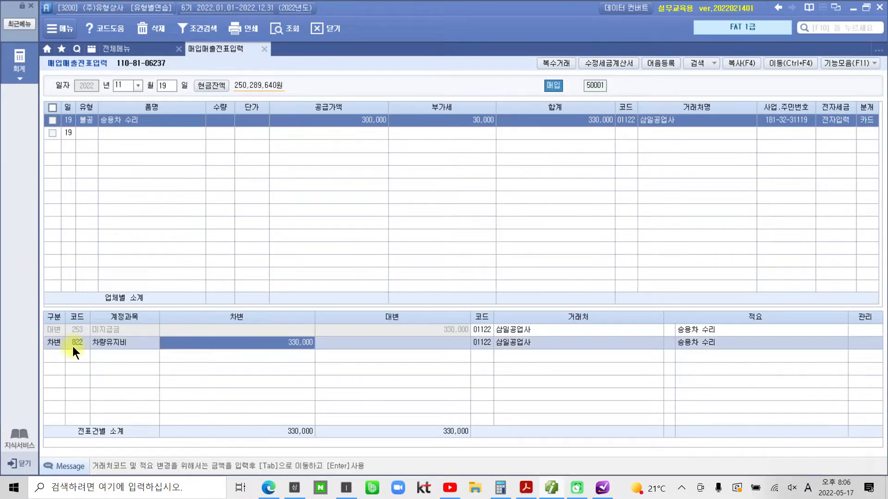
pyautogui.click(73, 346)
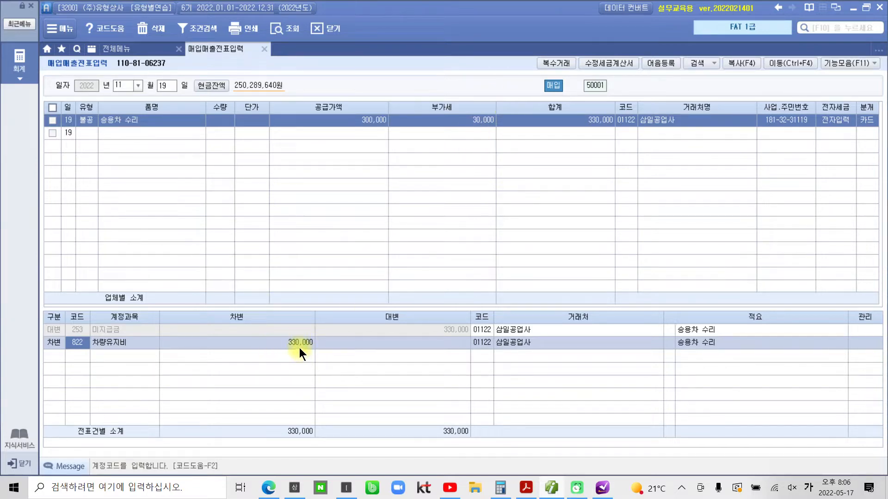
# Change the trading partner of the 미지급금 credit line to 삼성카드 by looking up 삼성.
pyautogui.click(445, 328)
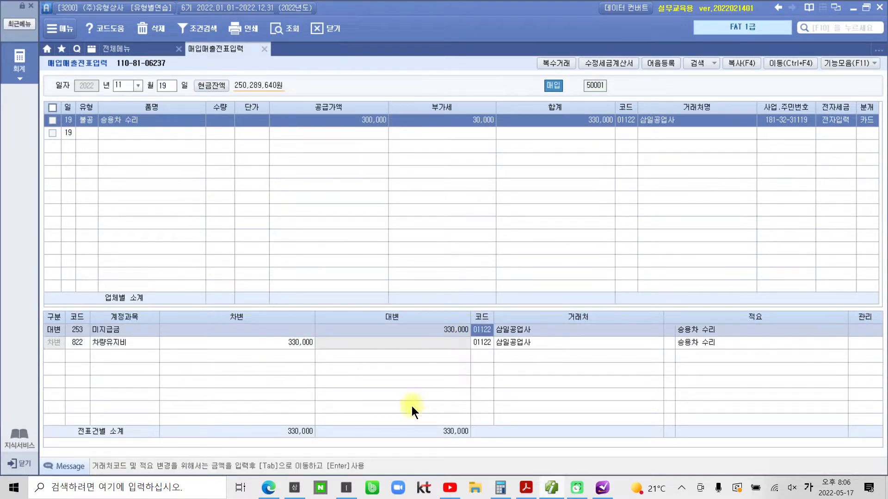
pyautogui.moveTo(526, 494)
pyautogui.press('F2')
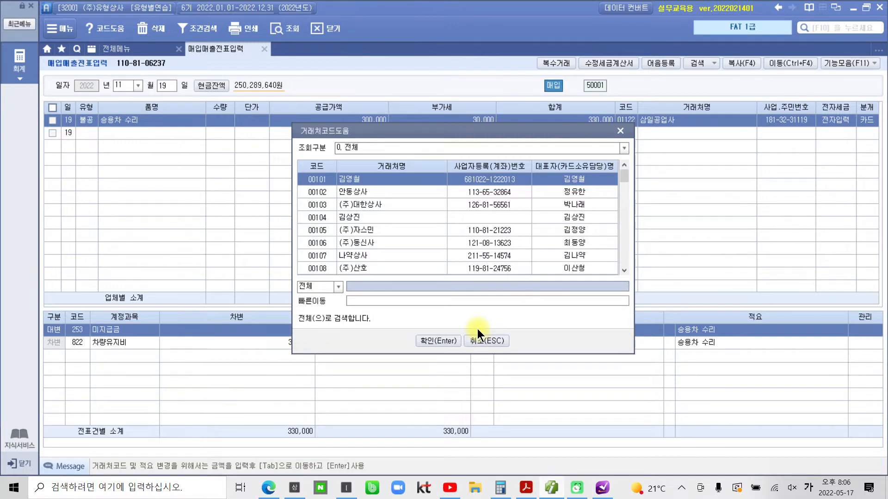
pyautogui.write('삼성')
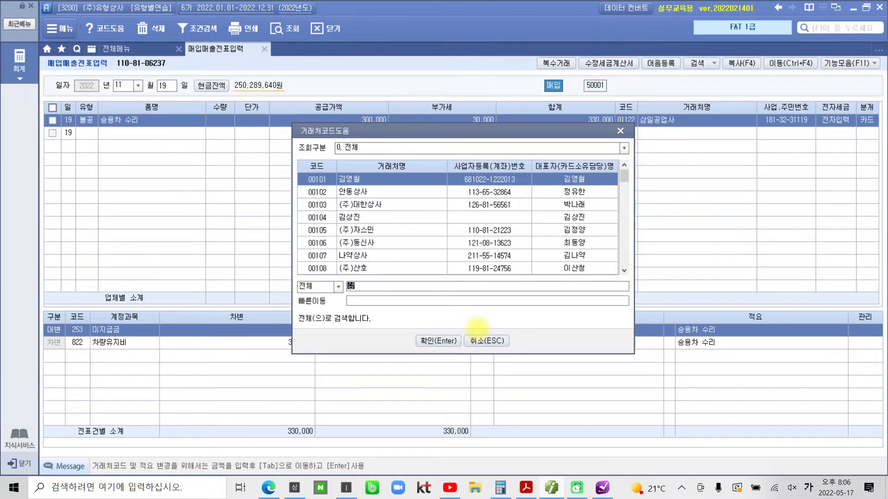
pyautogui.press('Return')
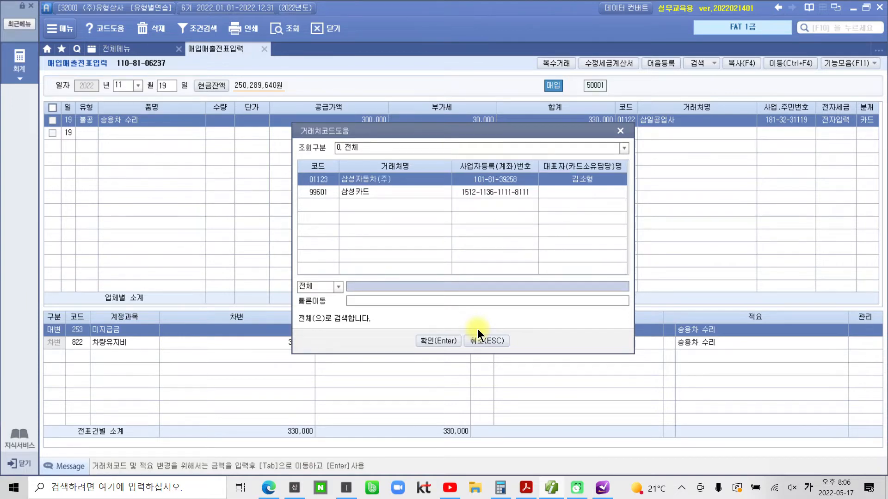
pyautogui.press('Down')
pyautogui.press('Return')
pyautogui.click(484, 343)
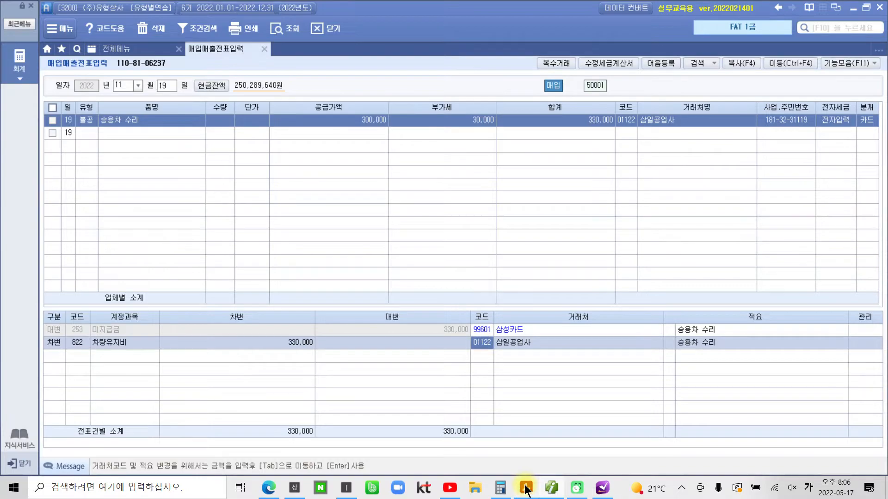
# Switch to the PDF in Acrobat Reader and highlight "11월분 렌트비용을" in transaction 4.
pyautogui.click(526, 489)
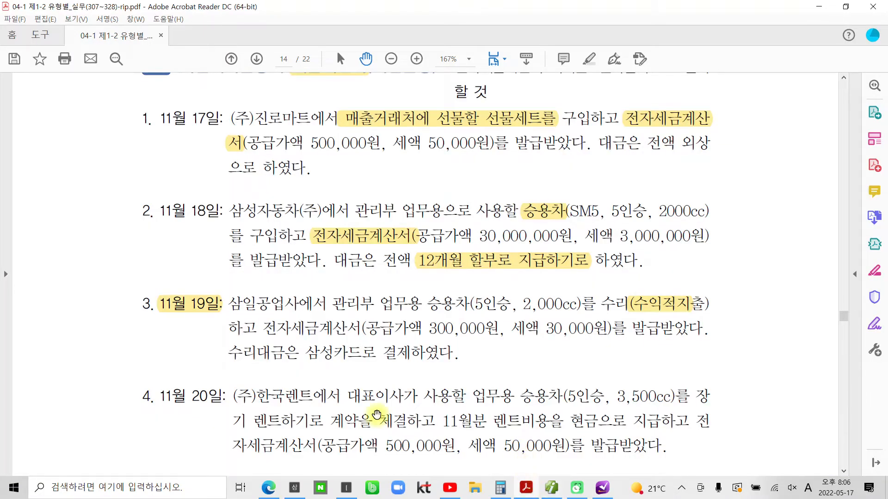
pyautogui.scroll(-2, 377, 392)
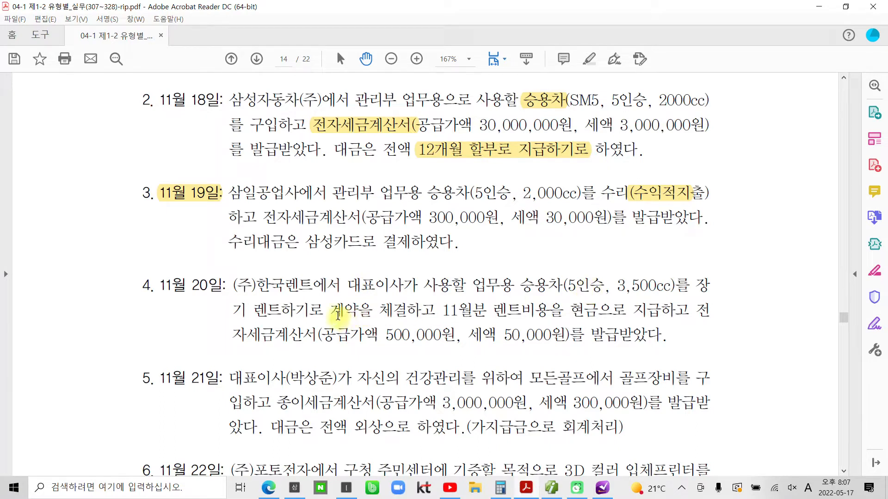
pyautogui.moveTo(441, 309); pyautogui.dragTo(563, 311)
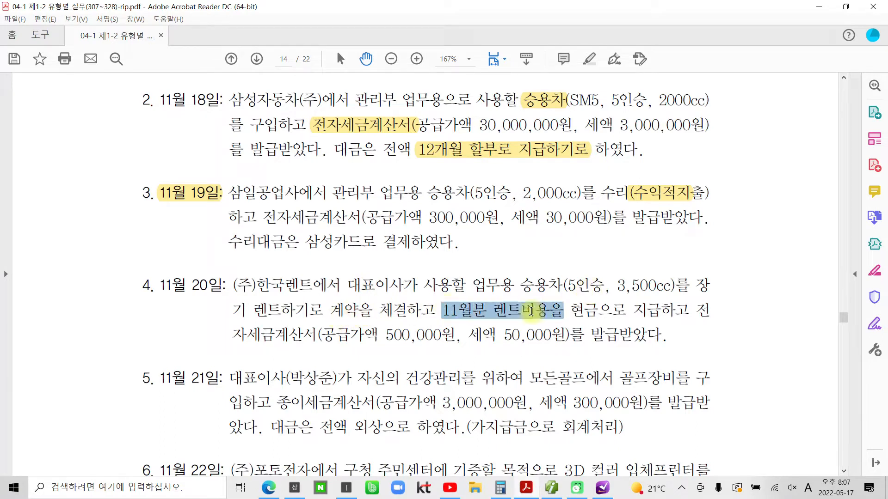
pyautogui.rightClick(532, 313)
pyautogui.click(569, 408)
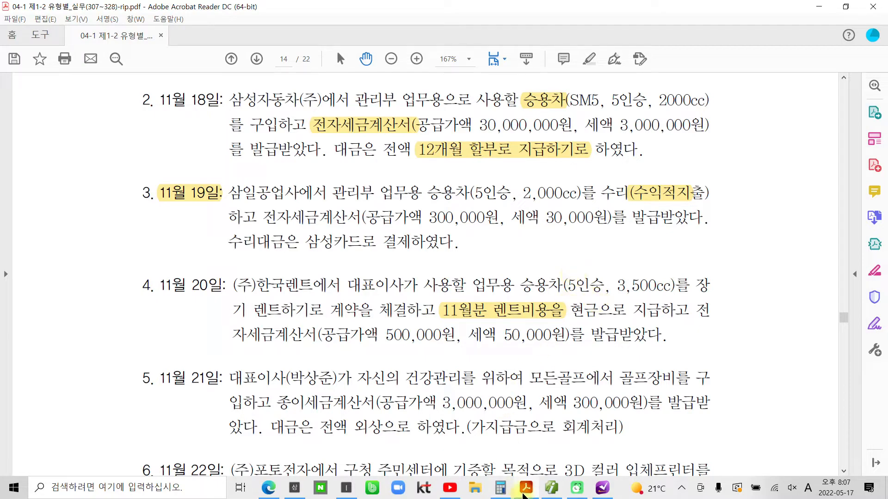
# Switch to 더존 iPlus and start a November 20 voucher of type 54 불공 with reason 3, 비영업용 소형승용차 구입 및 유지.
pyautogui.click(550, 488)
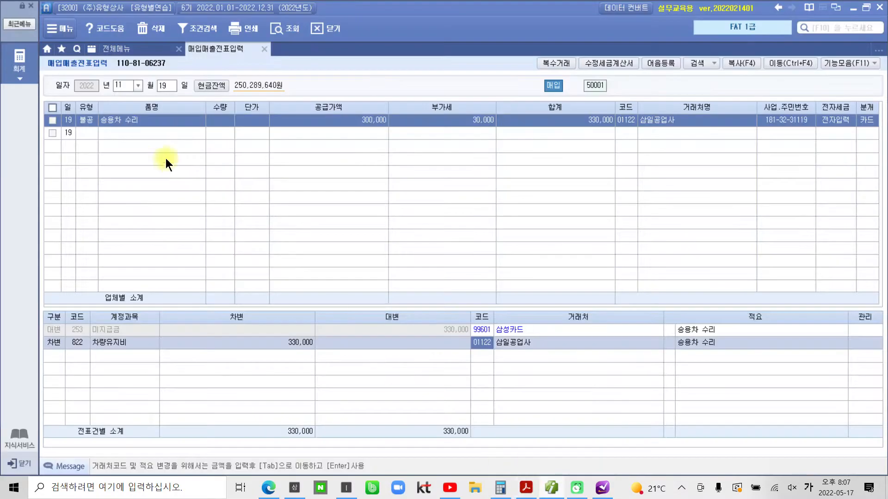
pyautogui.click(169, 88)
pyautogui.write('20')
pyautogui.press('Return')
pyautogui.press('Return')
pyautogui.write('54')
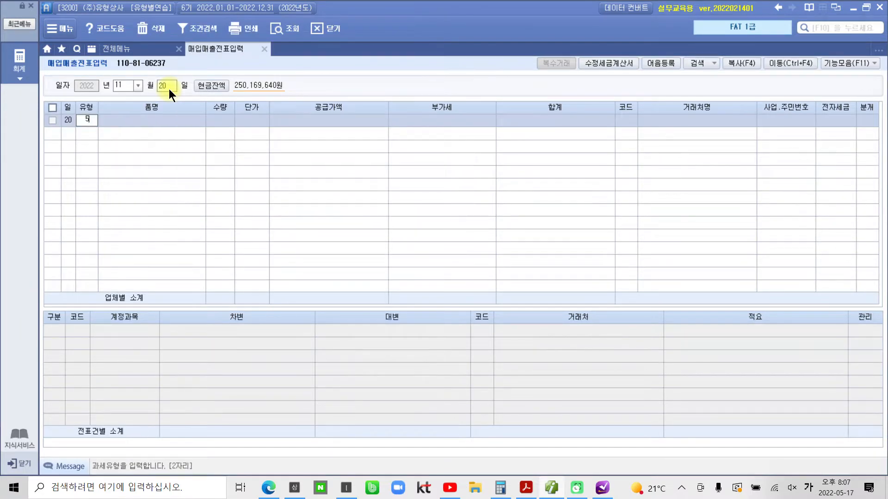
pyautogui.press('Return')
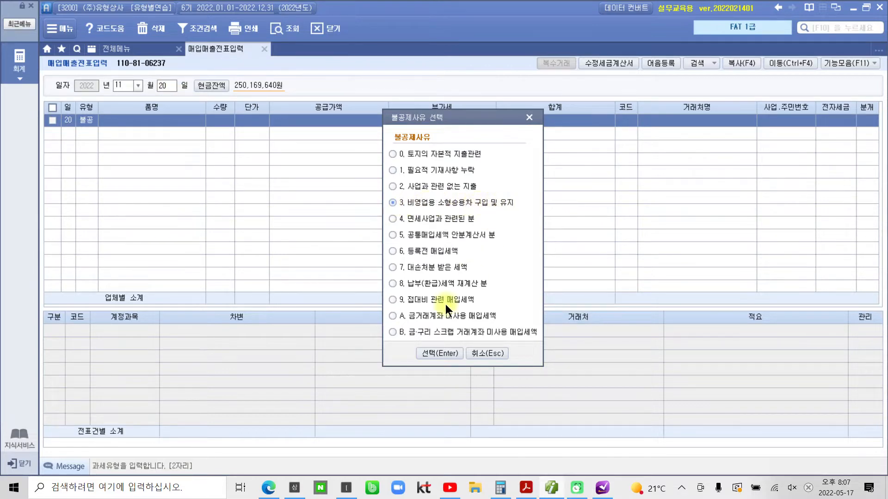
pyautogui.click(425, 356)
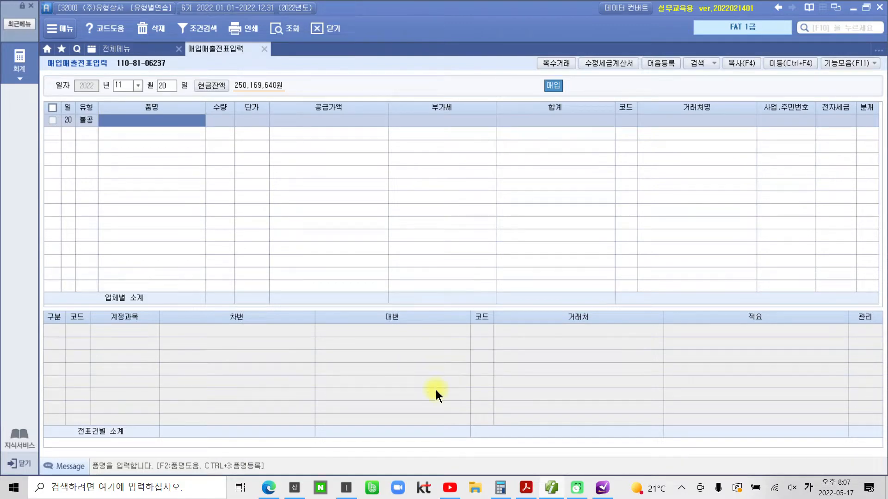
# Enter the item name 승용차 렌트 and a supply amount of 500,000 for the November 20 voucher.
pyautogui.write('승')
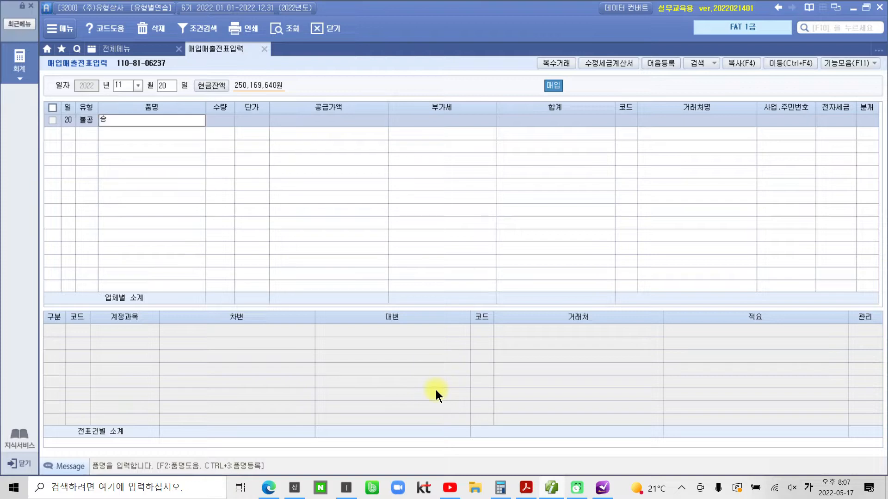
pyautogui.write('용차 렌트')
pyautogui.press('Return')
pyautogui.press('Return')
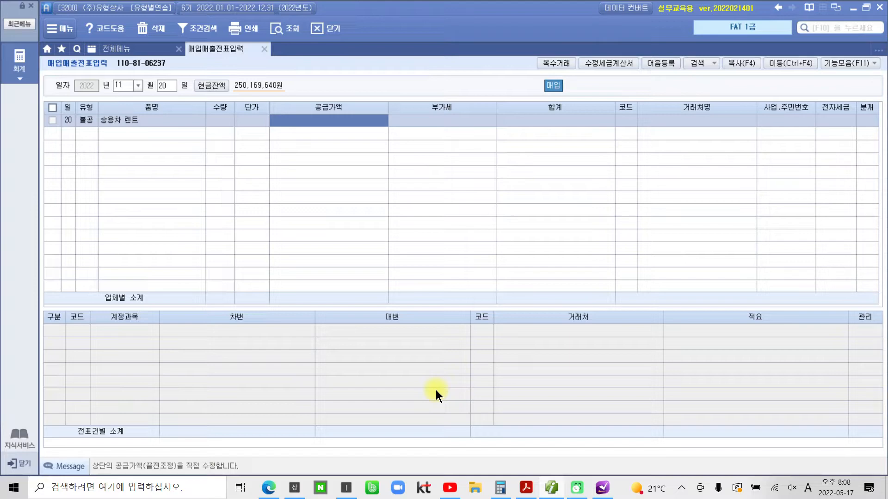
pyautogui.write('5000000')
pyautogui.press('Return')
pyautogui.press('Return')
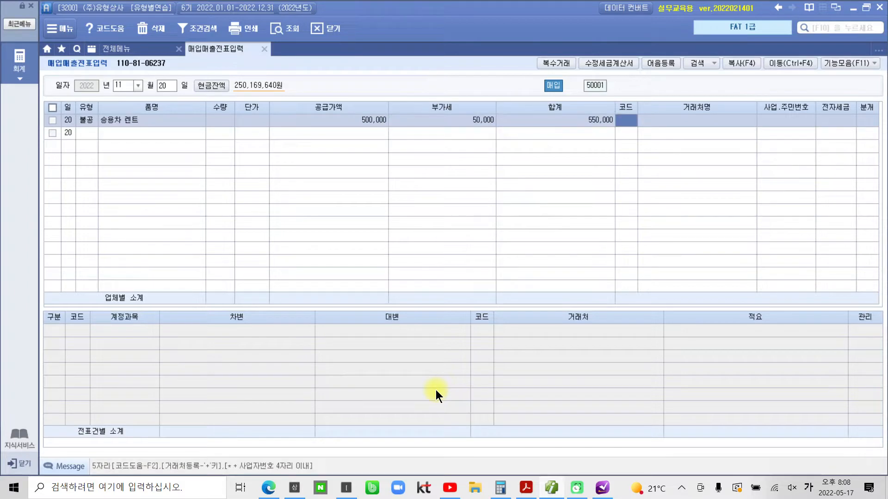
# Set the voucher's trading partner to (주)한국렌트 by looking up 한국.
pyautogui.write('한국')
pyautogui.press('Return')
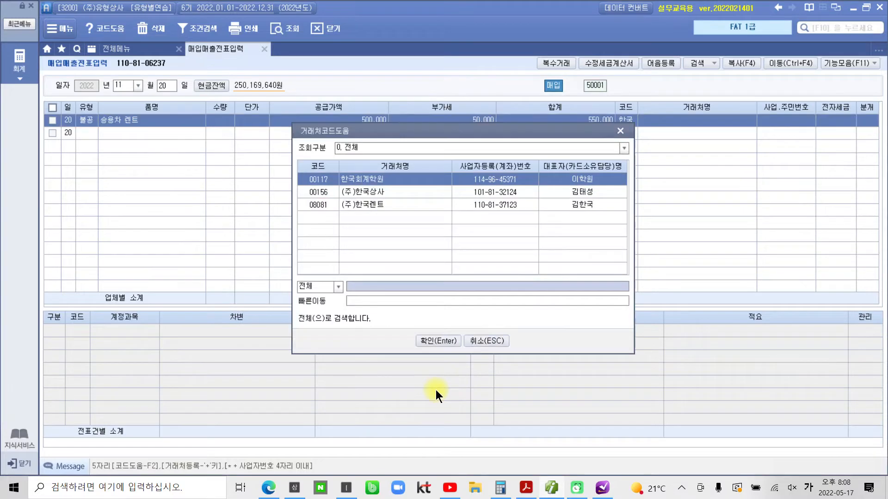
pyautogui.press('Down')
pyautogui.press('Down')
pyautogui.press('Return')
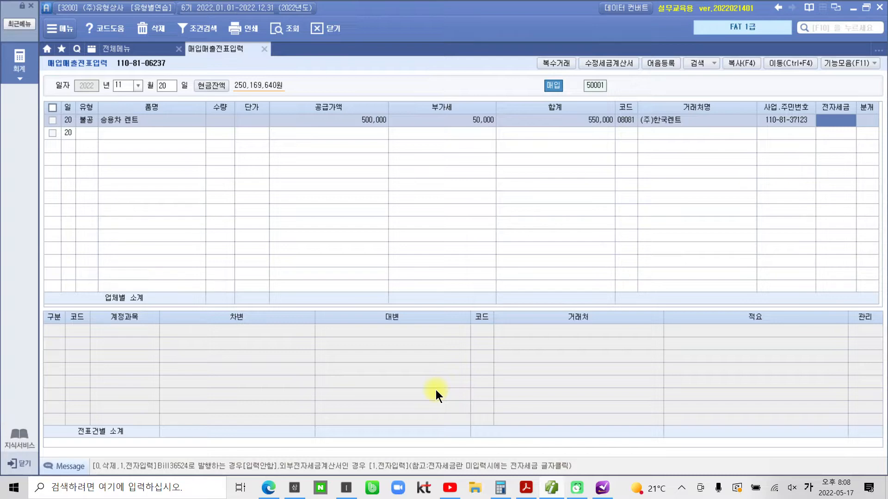
# Mark the 승용차 렌트 tax invoice as 전자입력 (1) and set its journal type to 현금 (1).
pyautogui.write('1')
pyautogui.press('Return')
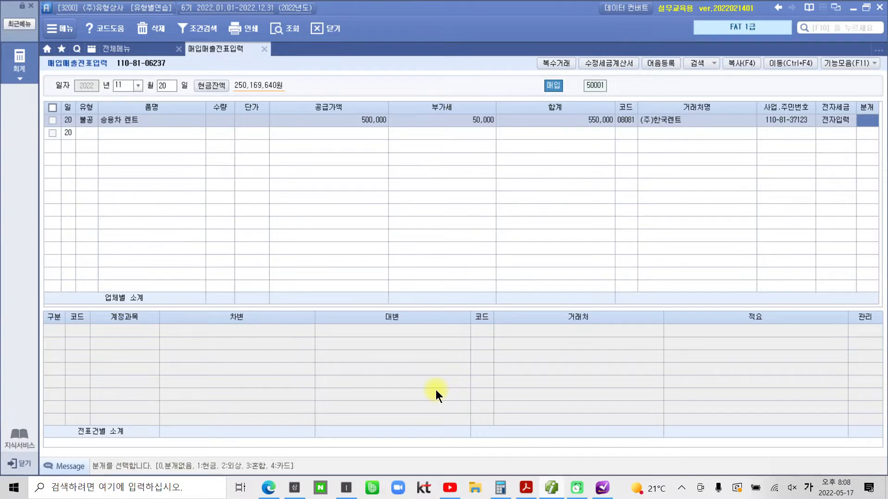
pyautogui.write('1')
pyautogui.press('Return')
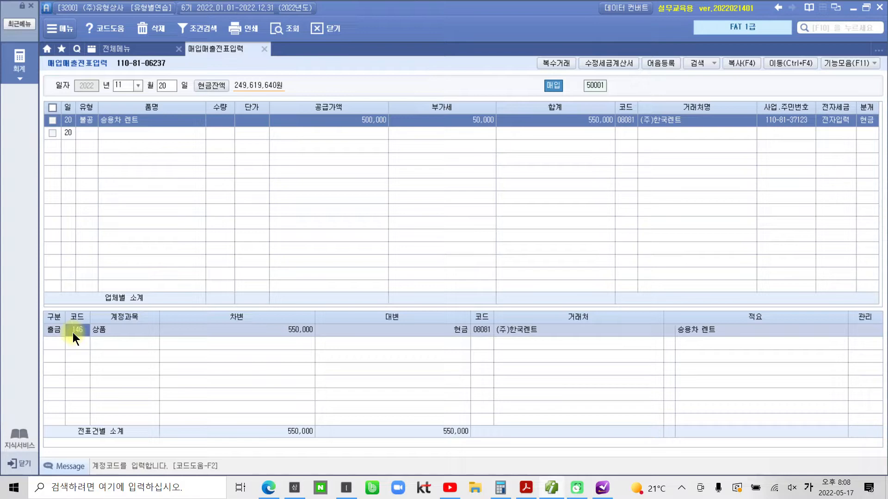
# Change the 출금 line's account to 819 임차료 by looking up 임차.
pyautogui.write('이ㅁ차')
pyautogui.press('Return')
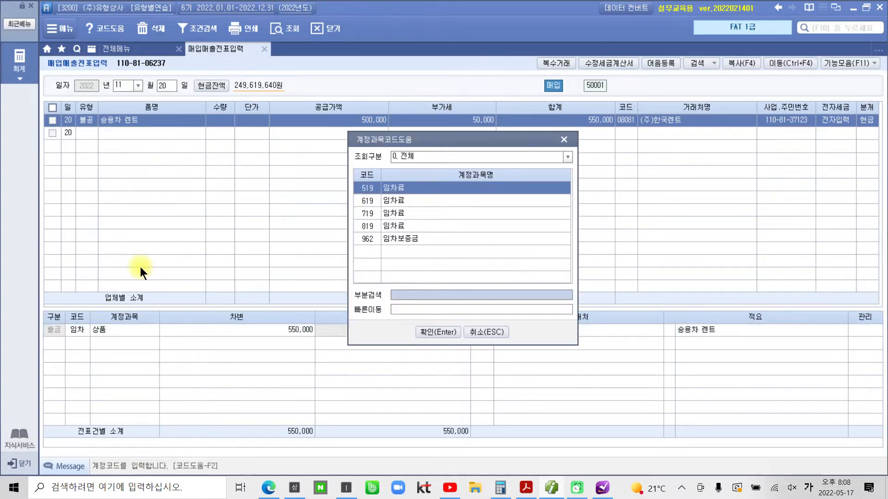
pyautogui.press('Down')
pyautogui.press('Down')
pyautogui.press('Down')
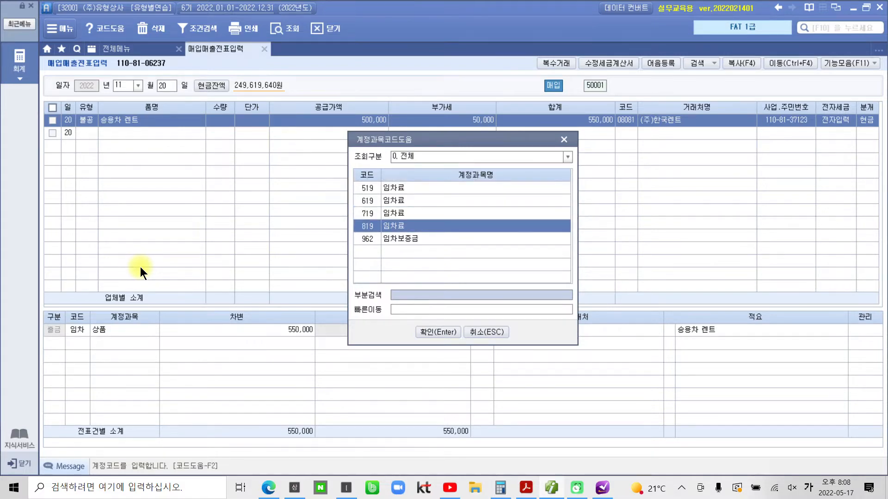
pyautogui.press('Return')
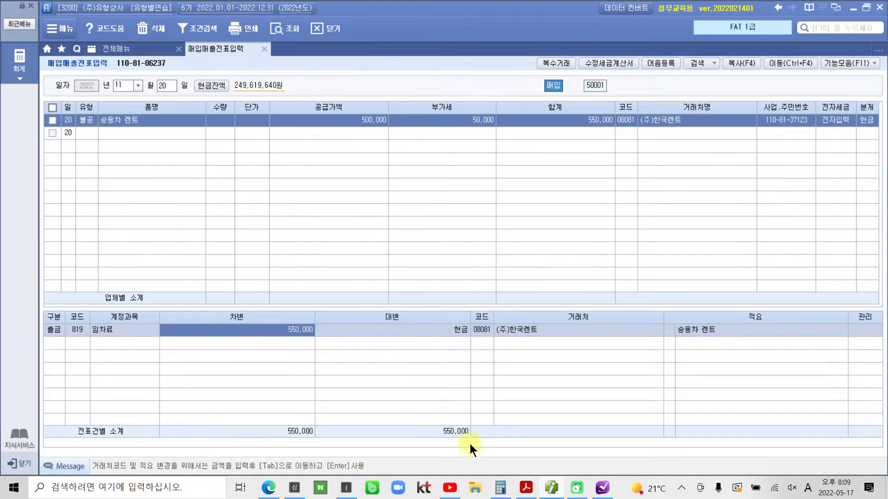
# Switch to the PDF in Acrobat Reader and highlight "자신의 건강관리를 위하여" and "종이" in transaction 5.
pyautogui.click(525, 487)
pyautogui.scroll(-2, 222, 352)
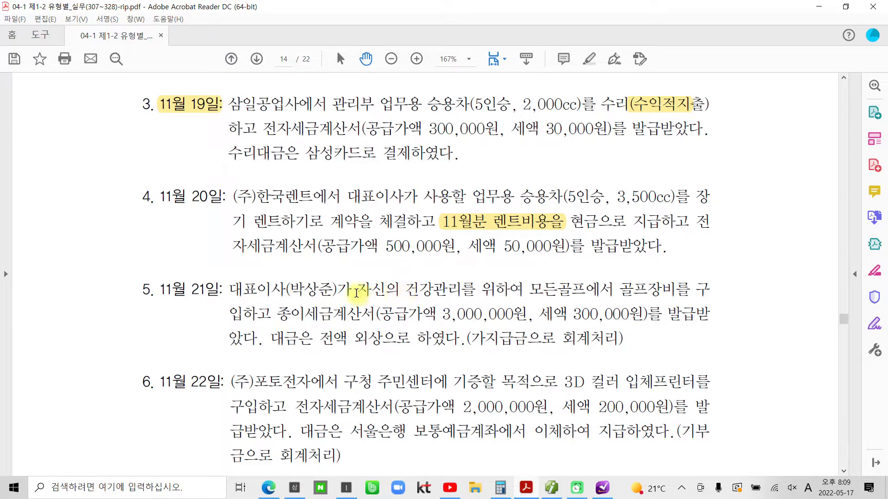
pyautogui.moveTo(359, 291); pyautogui.dragTo(508, 291)
pyautogui.rightClick(496, 288)
pyautogui.click(522, 385)
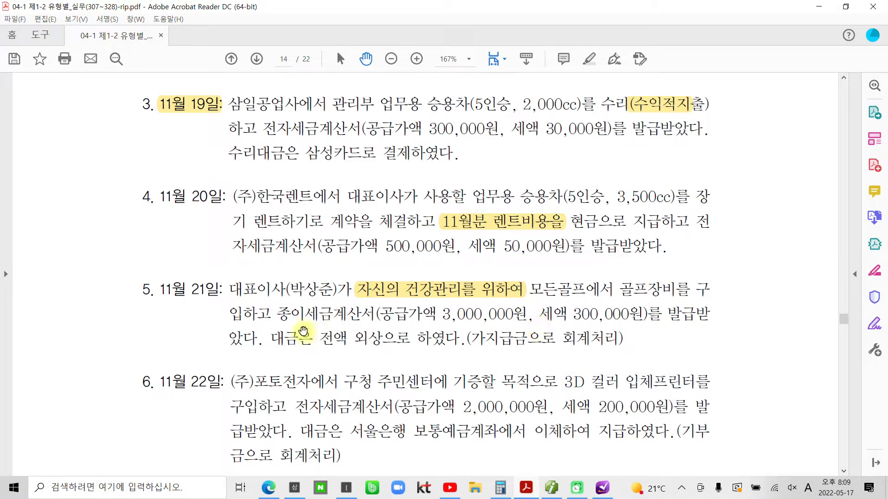
pyautogui.moveTo(308, 314); pyautogui.dragTo(277, 315)
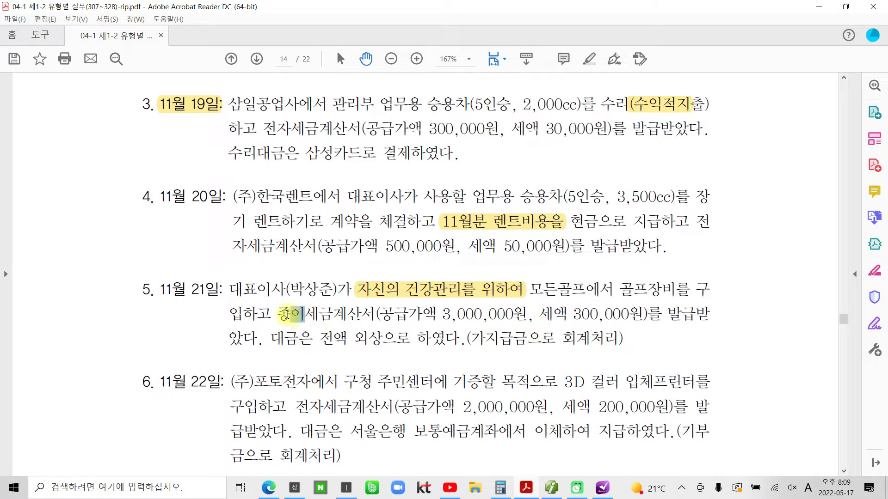
pyautogui.rightClick(284, 316)
pyautogui.click(323, 410)
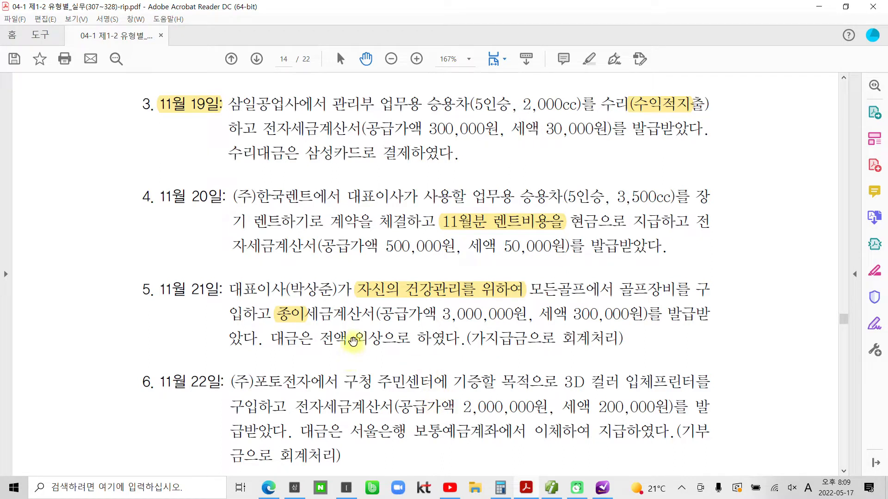
# Highlight "외상으로 하였다" and "가지급금" in transaction 5.
pyautogui.moveTo(355, 334); pyautogui.dragTo(457, 339)
pyautogui.rightClick(456, 339)
pyautogui.click(497, 277)
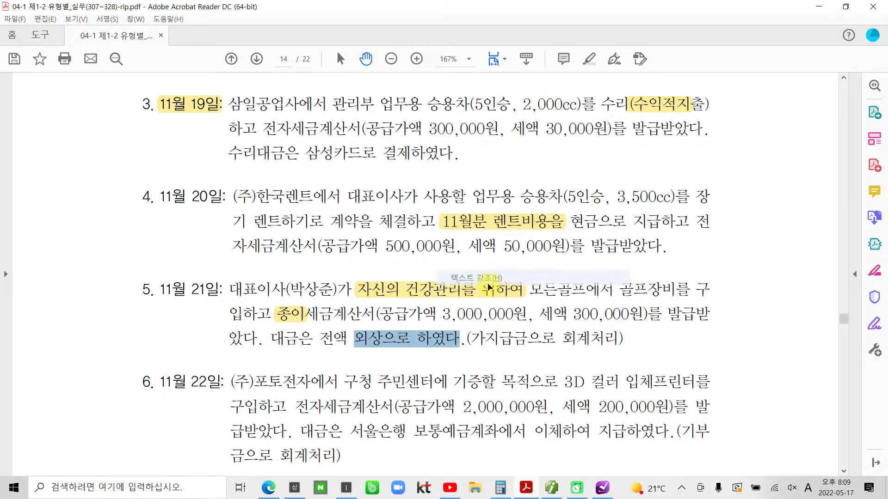
pyautogui.moveTo(474, 338); pyautogui.dragTo(528, 340)
pyautogui.rightClick(528, 340)
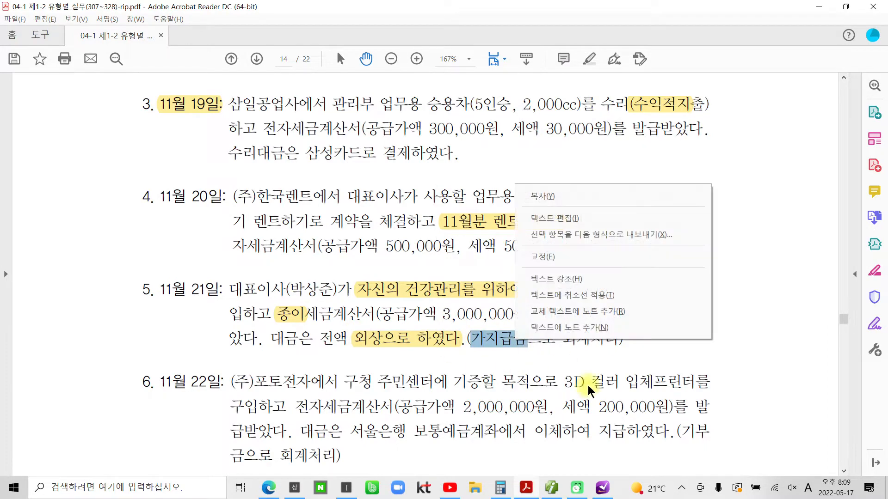
pyautogui.click(555, 280)
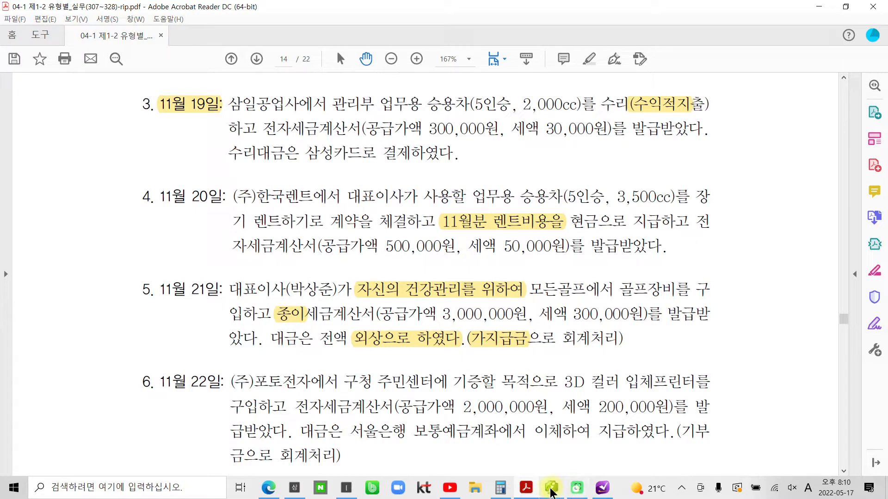
# Switch to 더존 iPlus and start a November 21 voucher of type 54 불공 with reason 2, 사업과 관련 없는 지출.
pyautogui.click(551, 490)
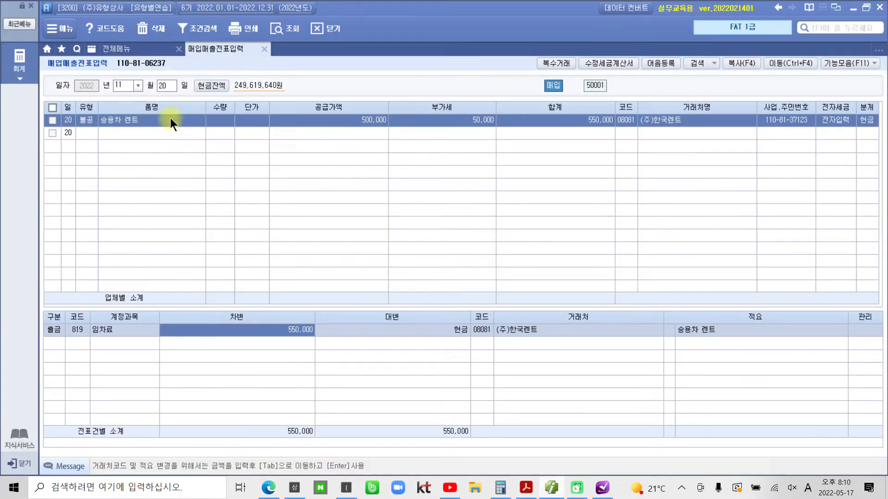
pyautogui.click(166, 84)
pyautogui.write('21')
pyautogui.press('Return')
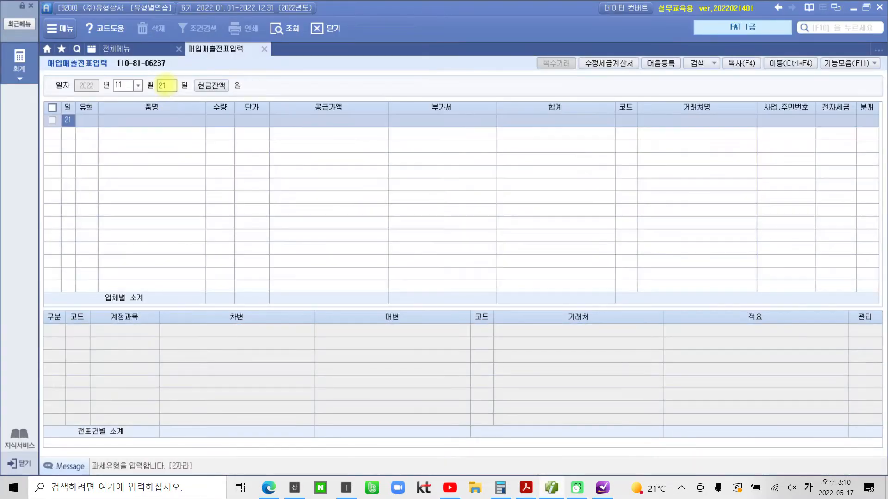
pyautogui.press('Return')
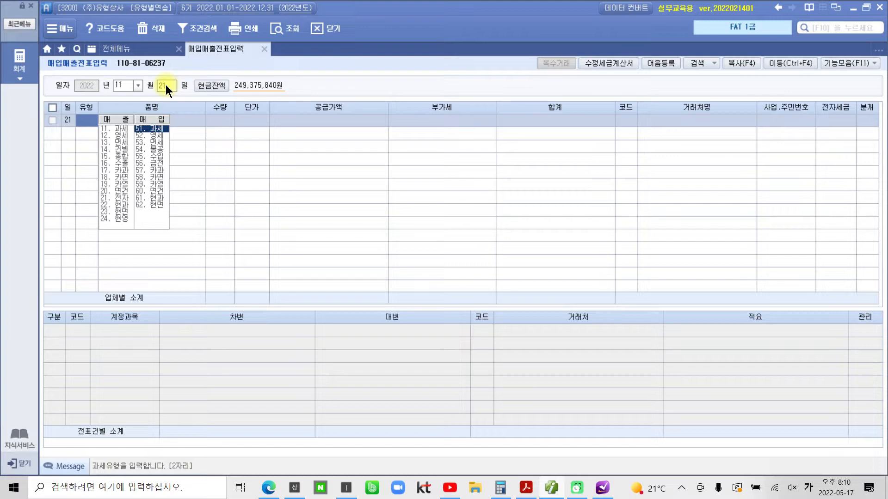
pyautogui.write('54')
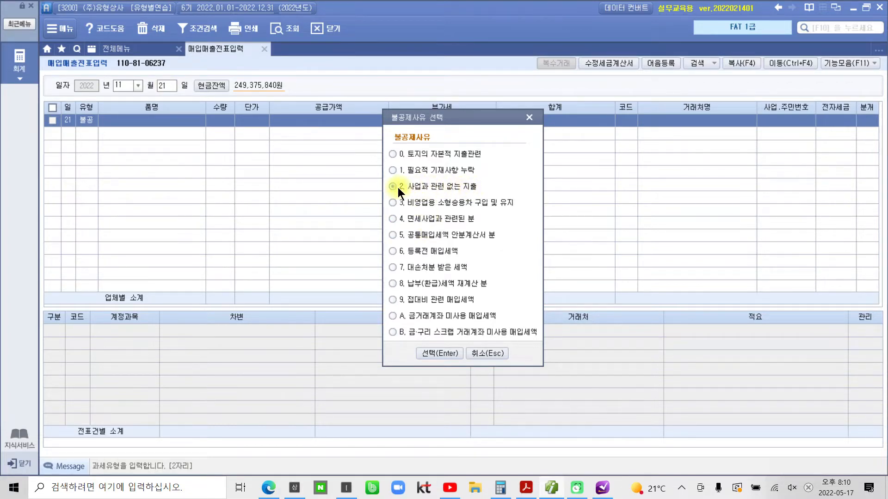
pyautogui.click(429, 351)
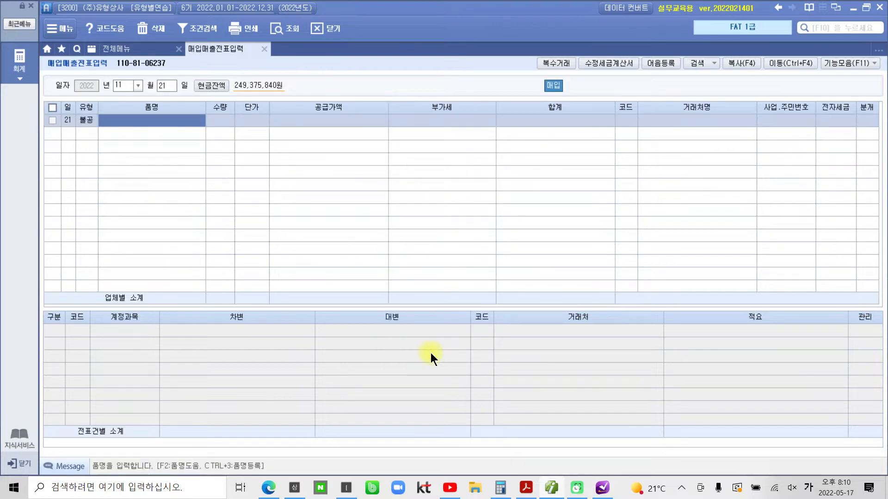
# Enter the item name 골프장비 and a supply amount of 3,000,000 for the November 21 voucher.
pyautogui.write('골프')
pyautogui.press('BackSpace')
pyautogui.write('ㅣ')
pyautogui.press('BackSpace')
pyautogui.write('장비')
pyautogui.press('Return')
pyautogui.press('Return')
pyautogui.press('Return')
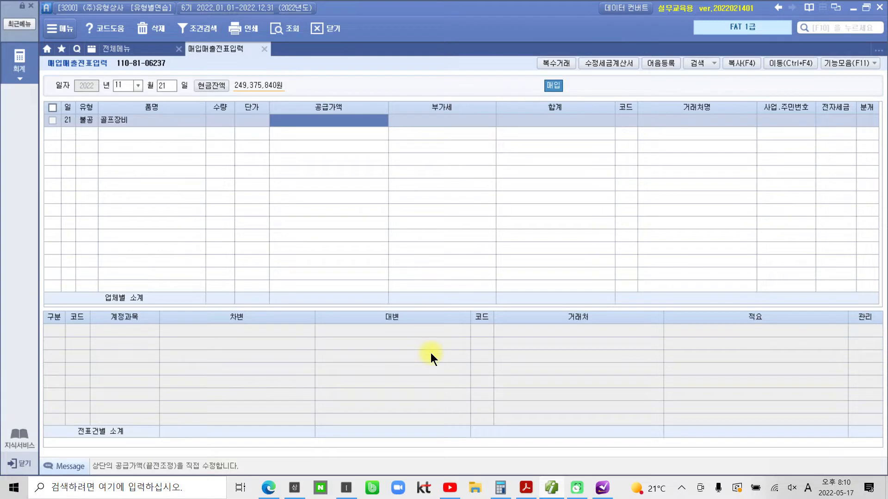
pyautogui.write('3000000')
pyautogui.press('Return')
pyautogui.press('Return')
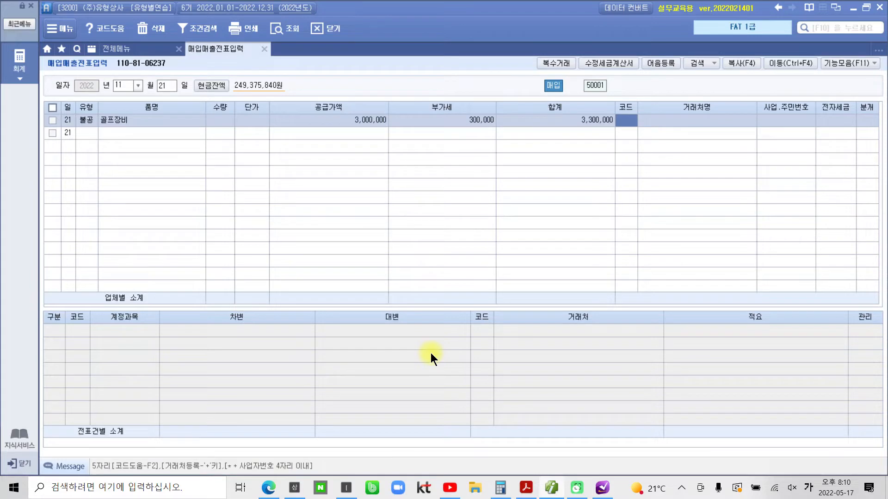
# Set the 골프장비 voucher's trading partner to 모든골프 by looking up 모든.
pyautogui.write('모든')
pyautogui.press('Return')
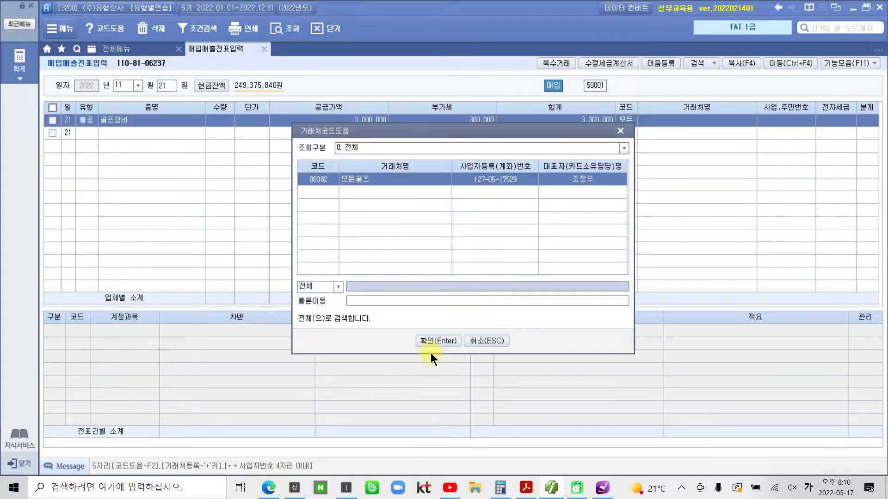
pyautogui.press('Return')
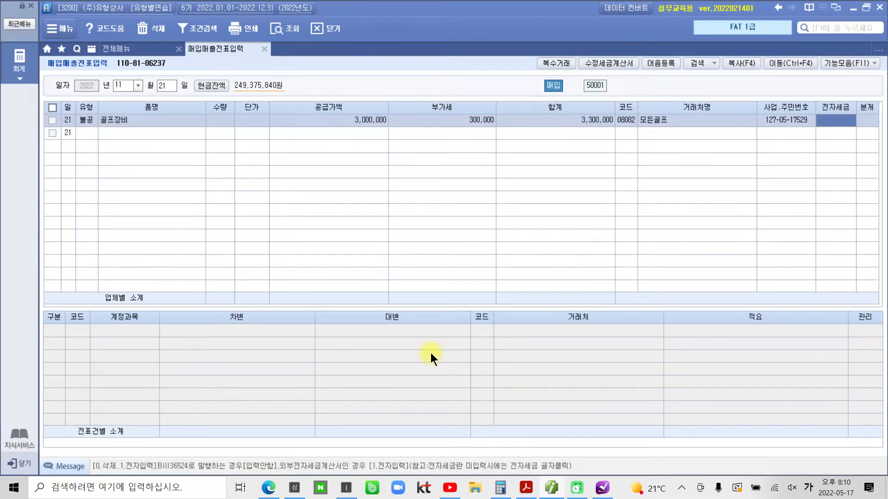
# Leave the 전자세금 field blank for the paper invoice and set the journal type to 혼합 (3).
pyautogui.press('Return')
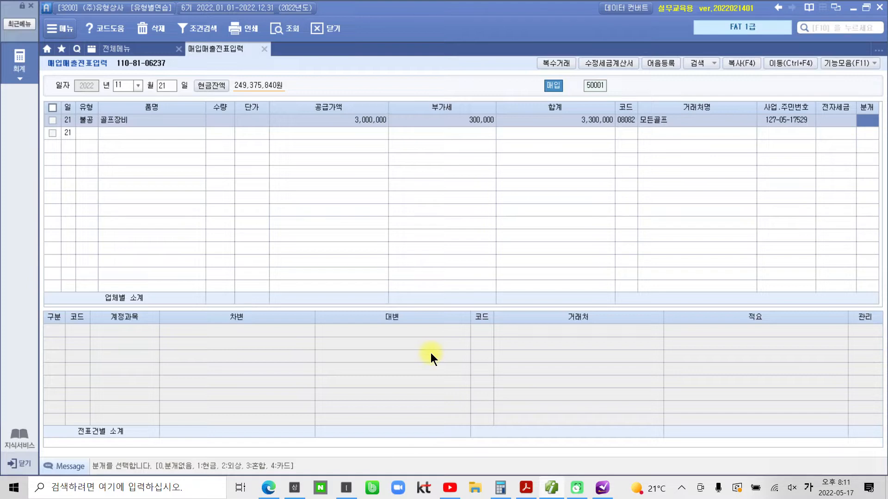
pyautogui.write('3')
pyautogui.press('Return')
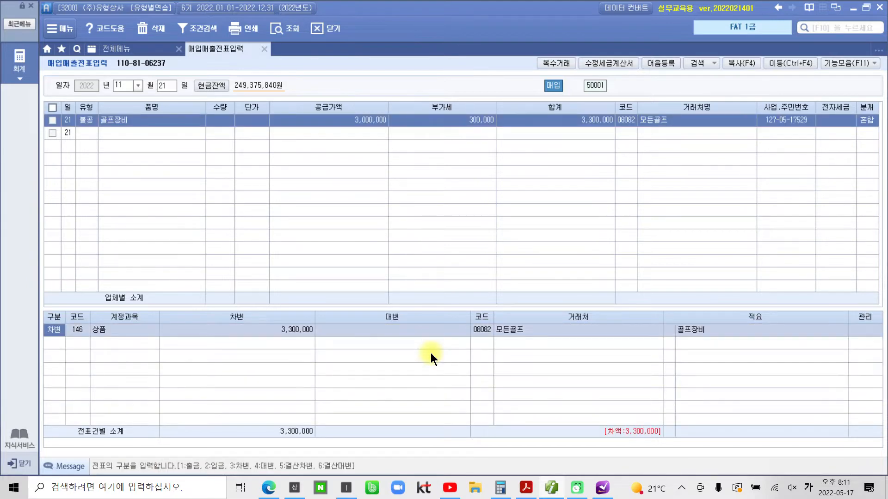
# Change the 골프장비 voucher's debit account to 134 가지급금 and set that line's trading partner to the company's 대표이사.
pyautogui.press('Return')
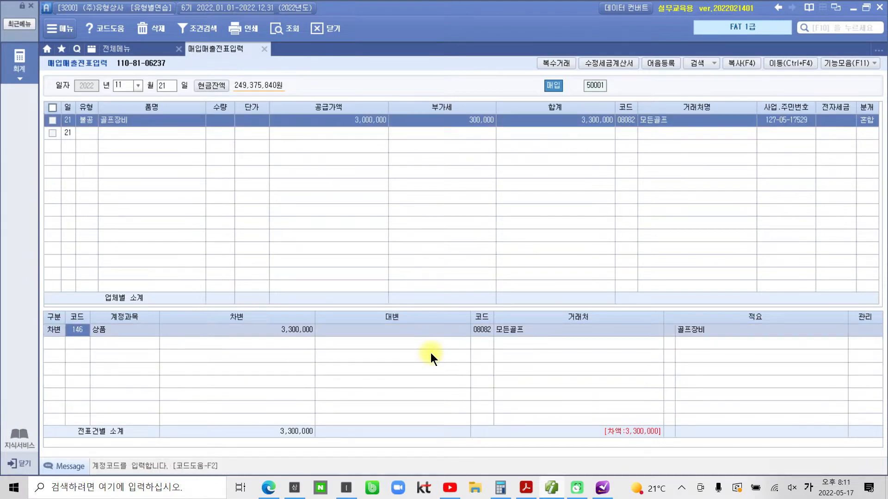
pyautogui.write('134')
pyautogui.press('Return')
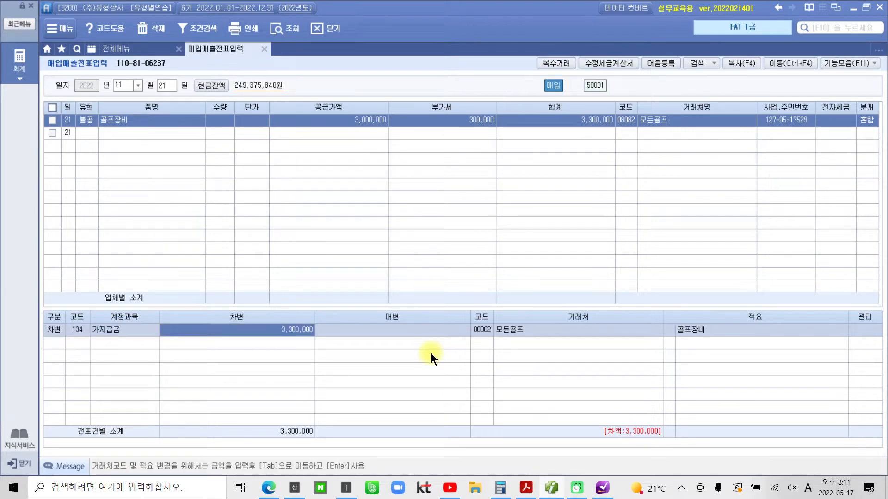
pyautogui.click(479, 331)
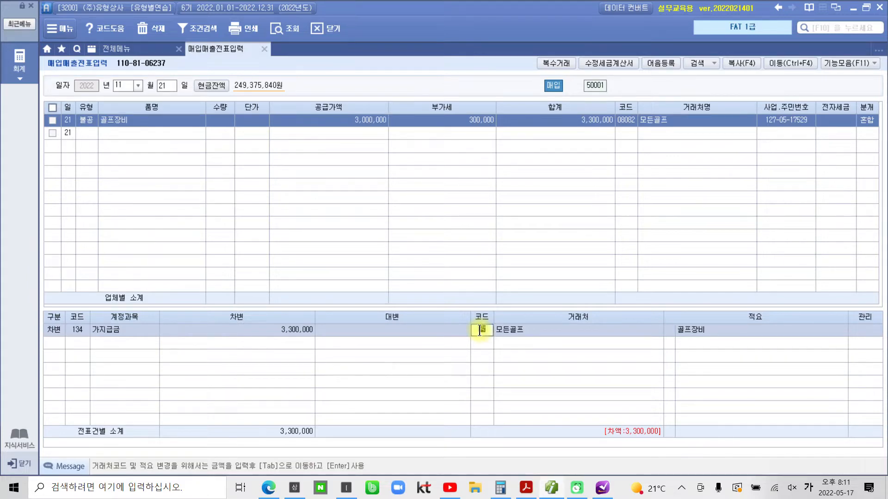
pyautogui.write('05001')
pyautogui.press('Return')
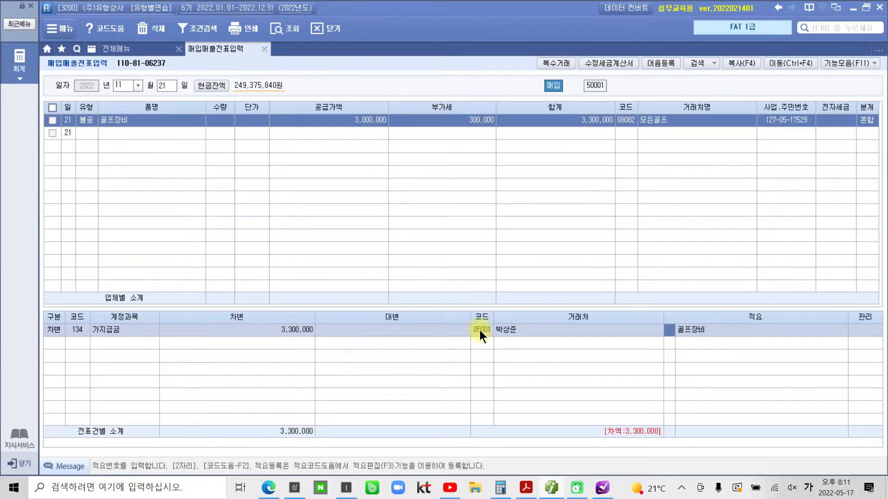
pyautogui.press('Return')
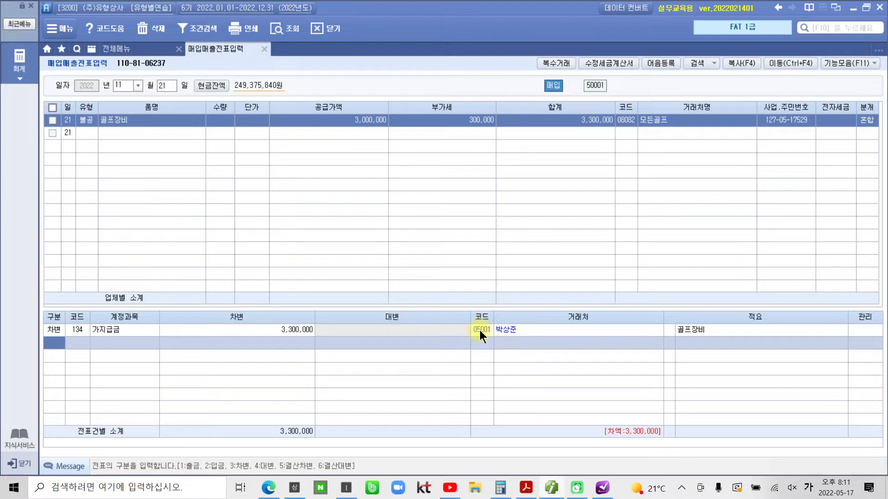
# Add a credit line (4) with account 253 미지급금 for 3,300,000 to the 골프장비 voucher, keeping 모든골프 as partner.
pyautogui.write('4253')
pyautogui.press('Return')
pyautogui.write('3300000')
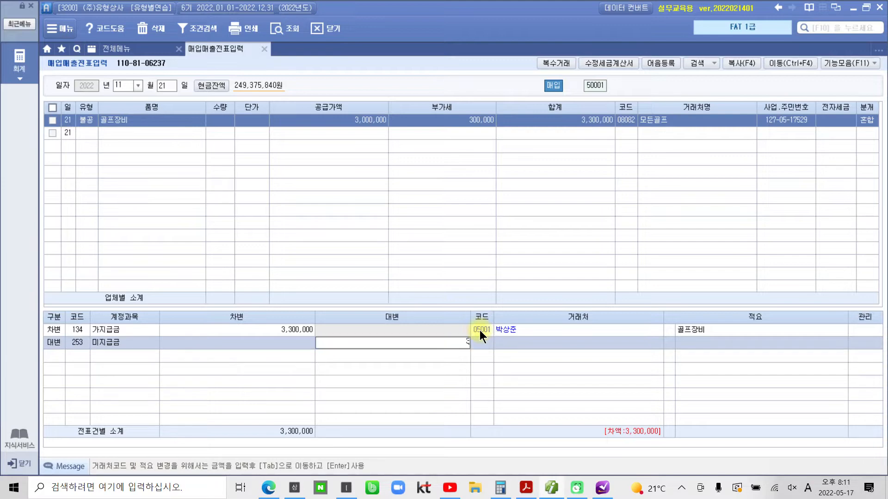
pyautogui.press('Return')
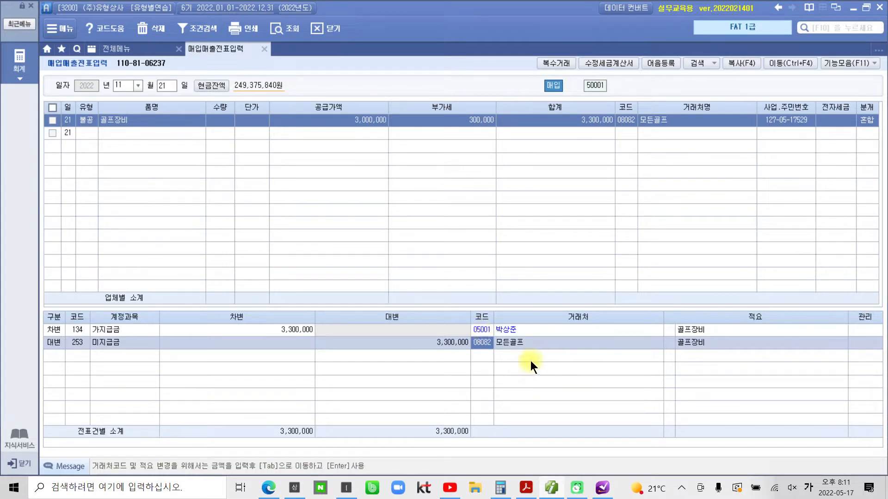
pyautogui.click(505, 345)
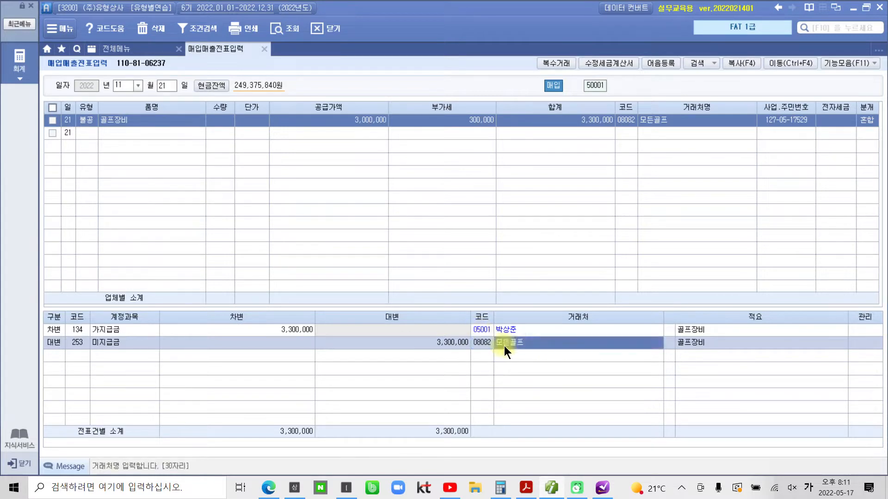
pyautogui.click(475, 344)
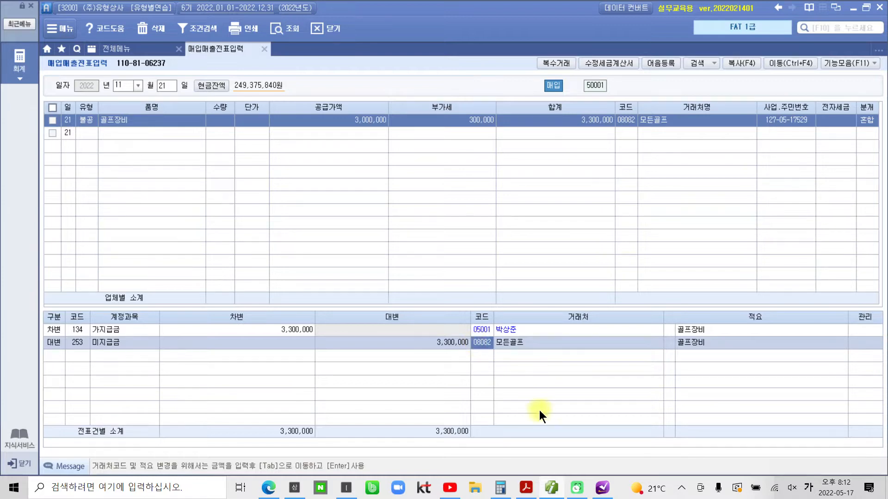
# Switch to the PDF in Acrobat Reader and highlight 구청 주민센터에 기증할 목적으로 in the November 22 transaction.
pyautogui.click(526, 488)
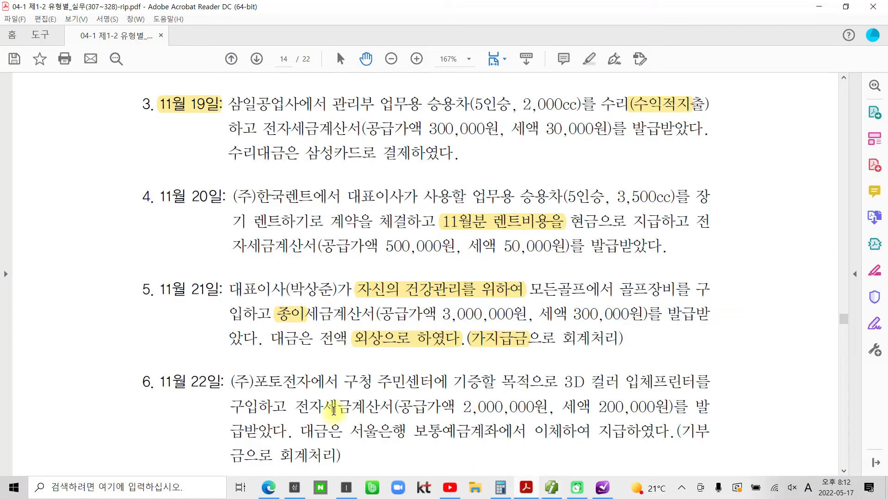
pyautogui.scroll(-3, 334, 405)
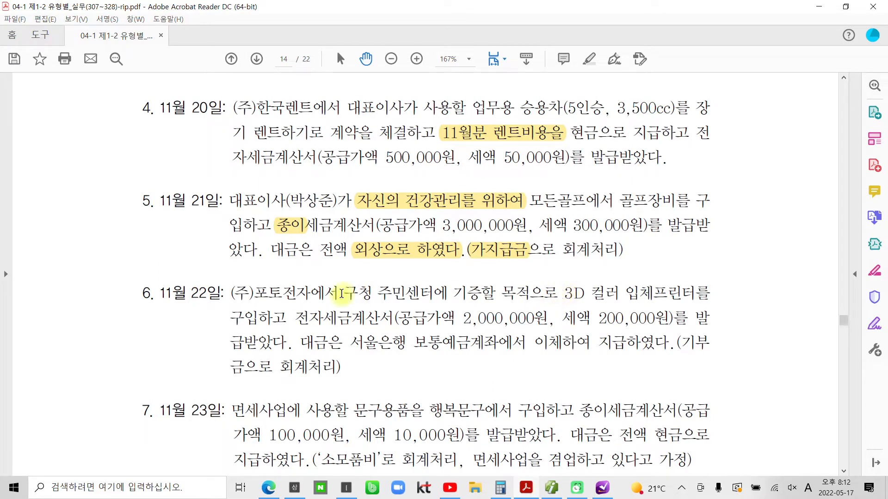
pyautogui.moveTo(342, 294); pyautogui.dragTo(558, 293)
pyautogui.rightClick(507, 292)
pyautogui.click(540, 387)
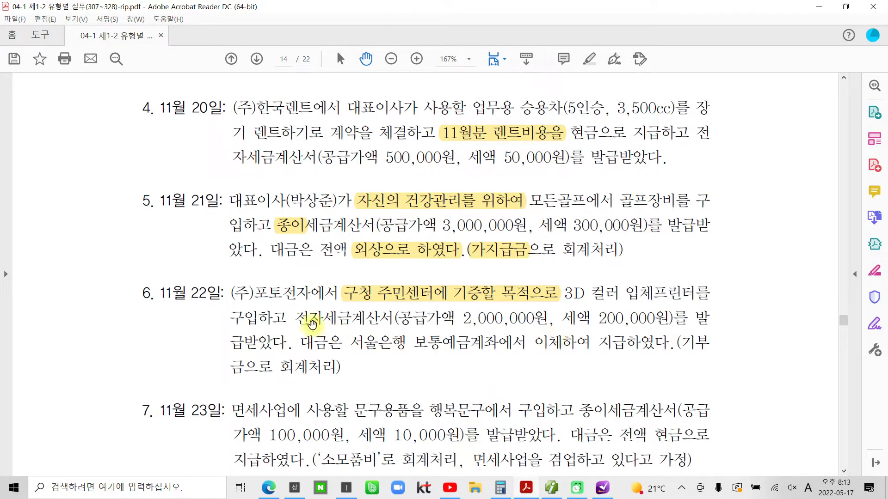
pyautogui.moveTo(326, 318); pyautogui.dragTo(393, 318)
pyautogui.click(346, 320)
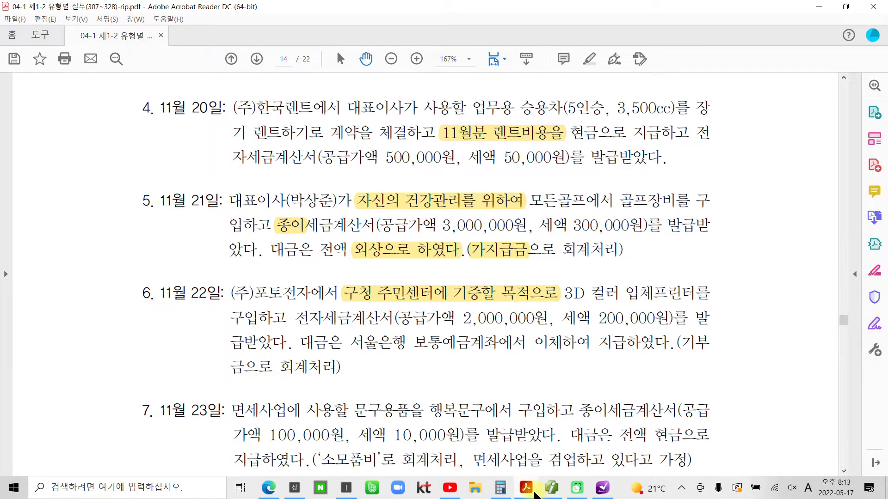
# Switch to 더존 iPlus and start a November 22 voucher of type 54 불공 with reason 2, 사업과 관련 없는 지출.
pyautogui.click(527, 489)
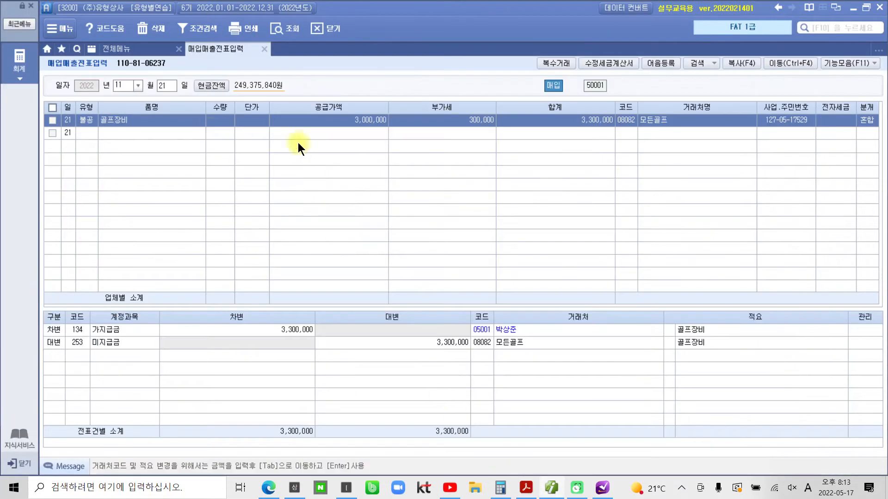
pyautogui.click(169, 82)
pyautogui.write('22')
pyautogui.press('Return')
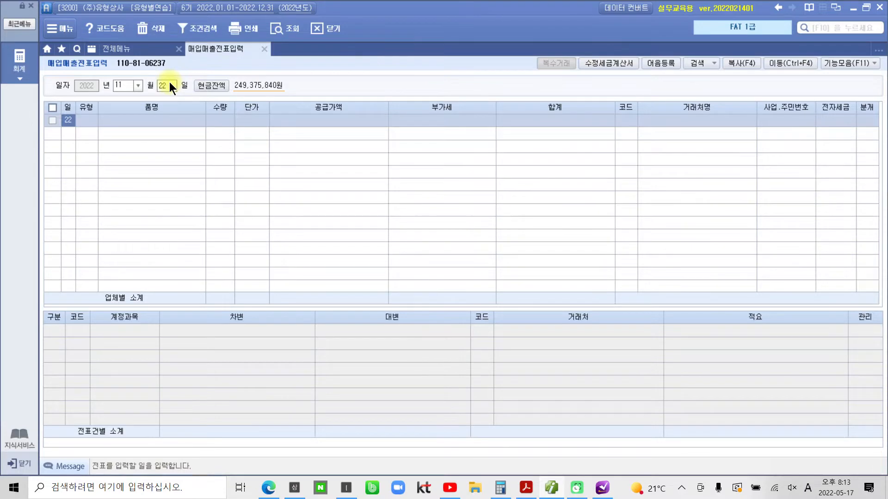
pyautogui.write('54')
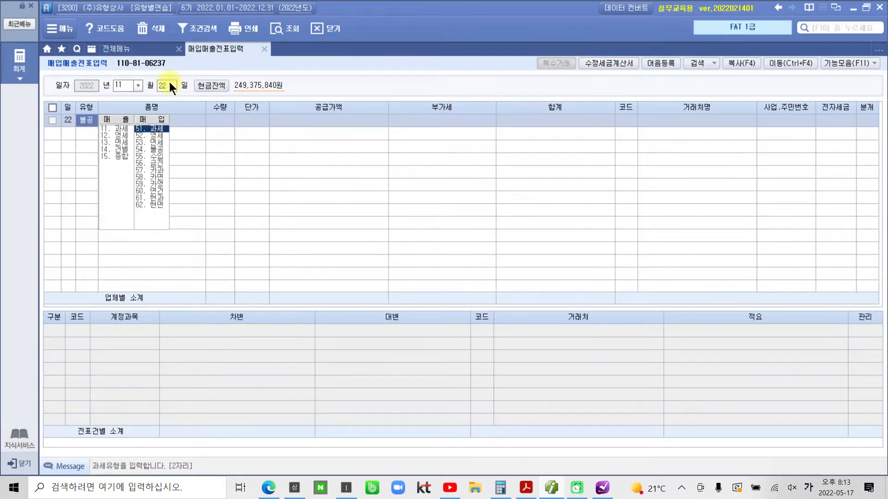
pyautogui.press('Return')
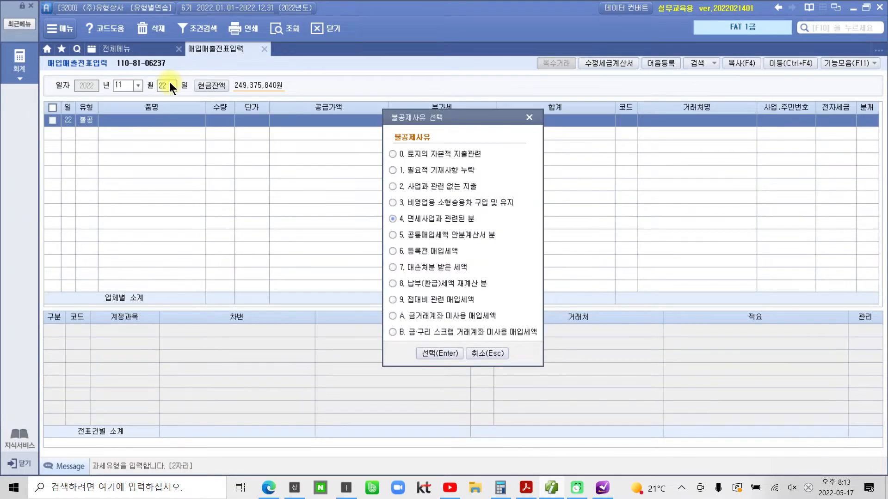
pyautogui.click(461, 187)
pyautogui.click(439, 355)
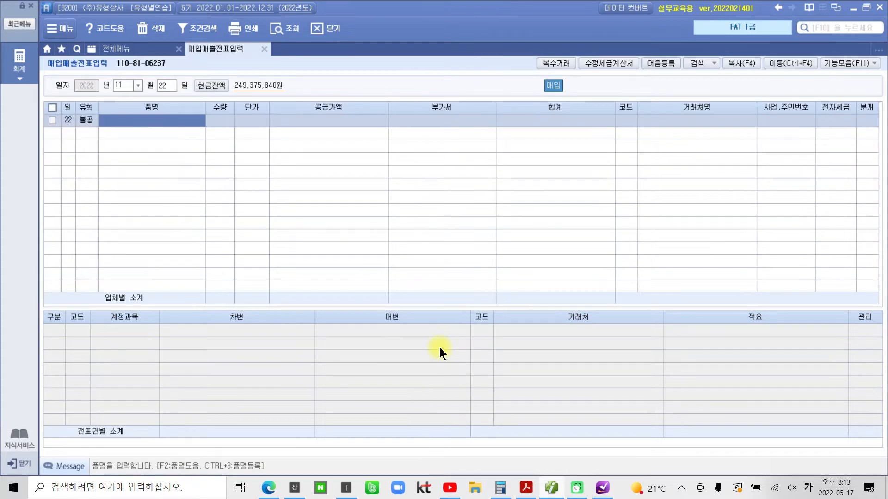
# Enter the item name 입체프린터 and a supply amount of 2,000,000 for the November 22 voucher.
pyautogui.write('업체별')
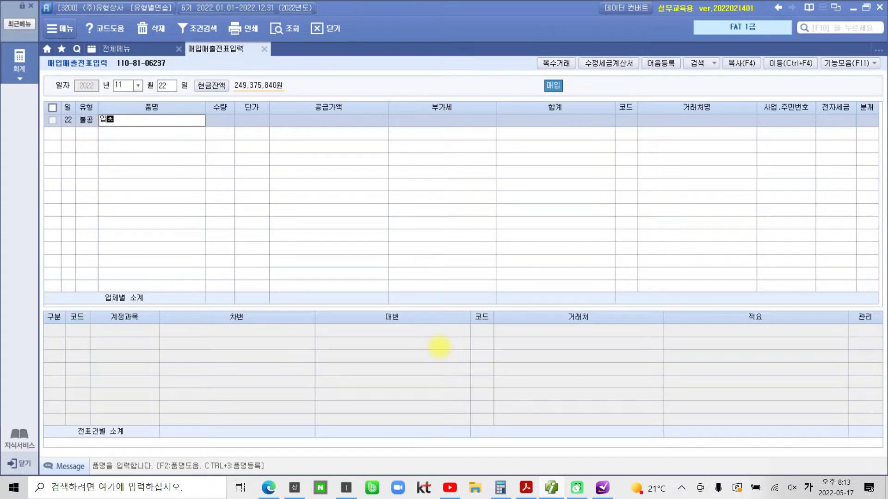
pyautogui.write('린터')
pyautogui.press('Return')
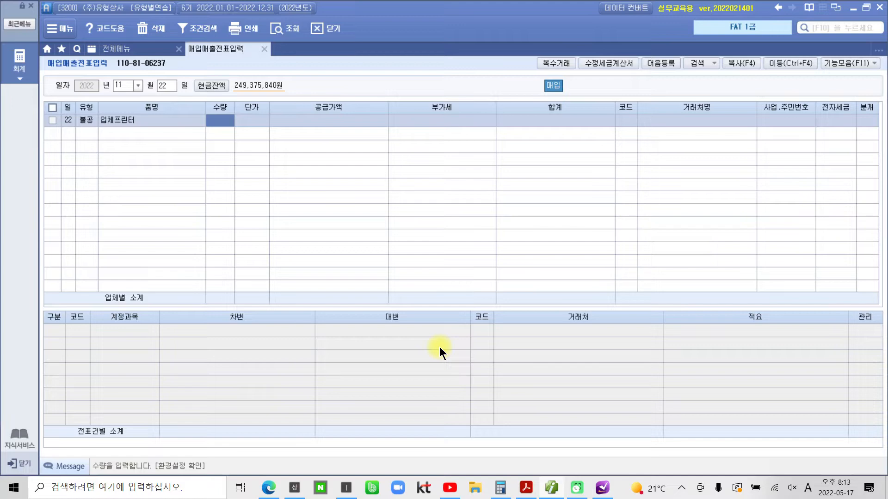
pyautogui.press('Return')
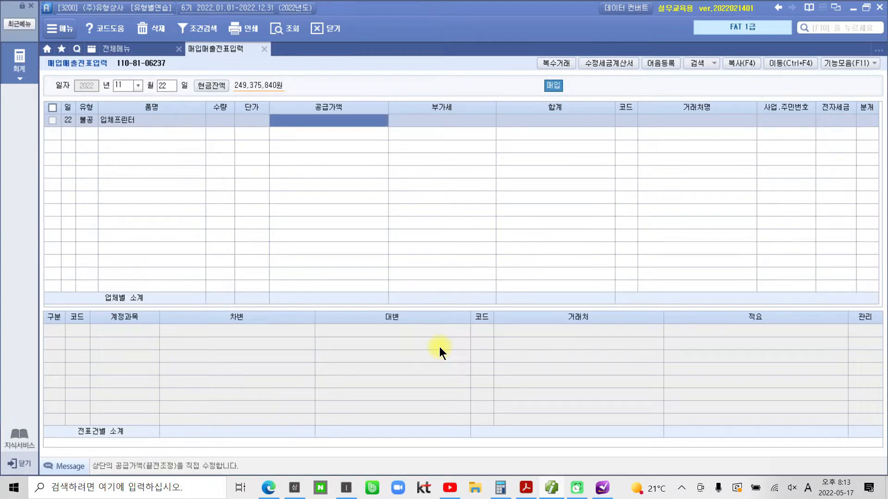
pyautogui.write('2000000')
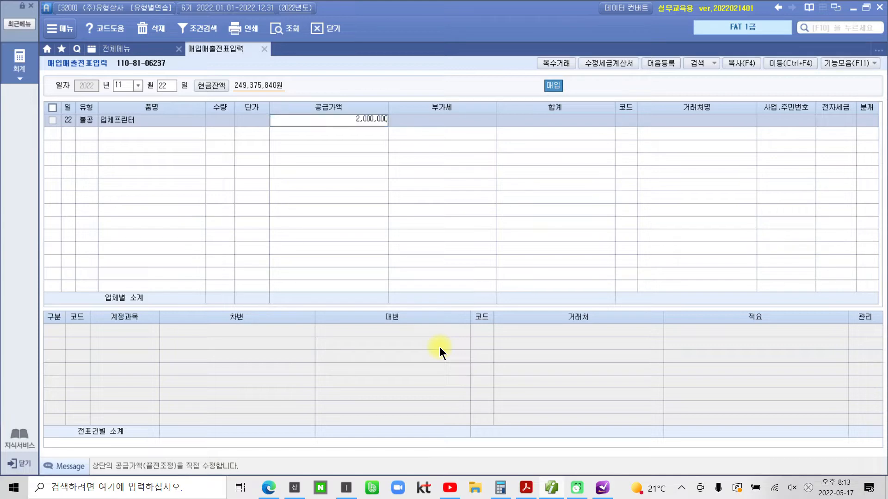
pyautogui.press('Return')
pyautogui.press('Return')
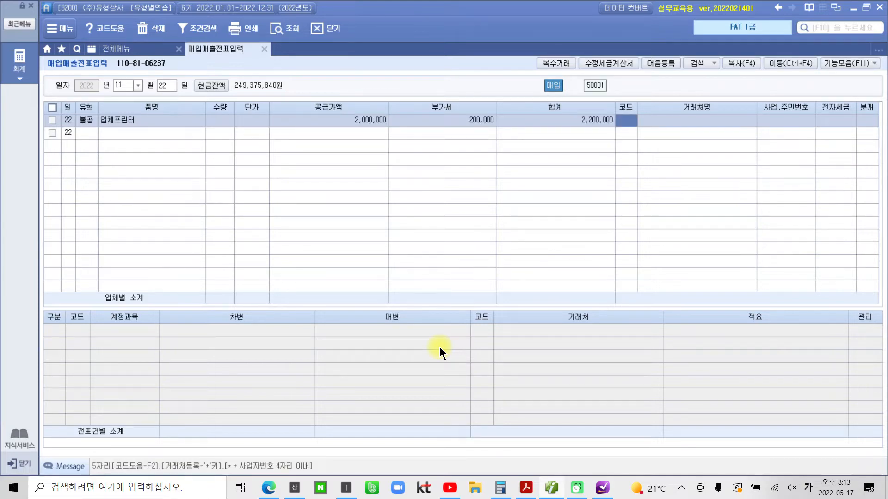
# Set the 입체프린터 voucher's trading partner to (주)포토전자 by looking up 포토.
pyautogui.write('포트')
pyautogui.press('Return')
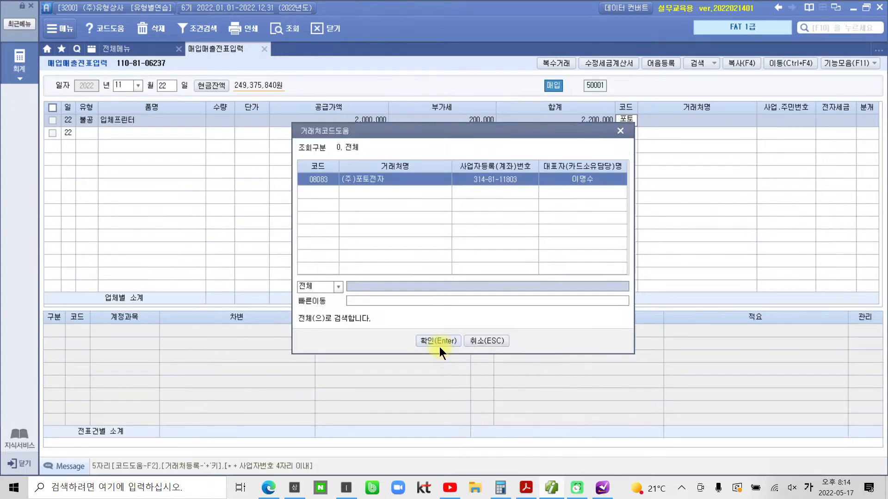
pyautogui.click(439, 346)
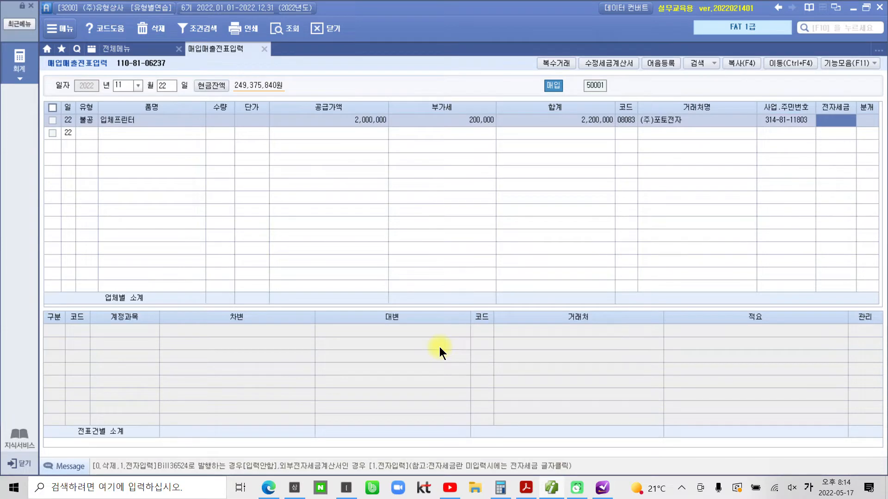
# Mark the 입체프린터 voucher's 전자세금 field as 전자입력 (1) and set the journal type to 혼합 (3).
pyautogui.write('1')
pyautogui.press('Return')
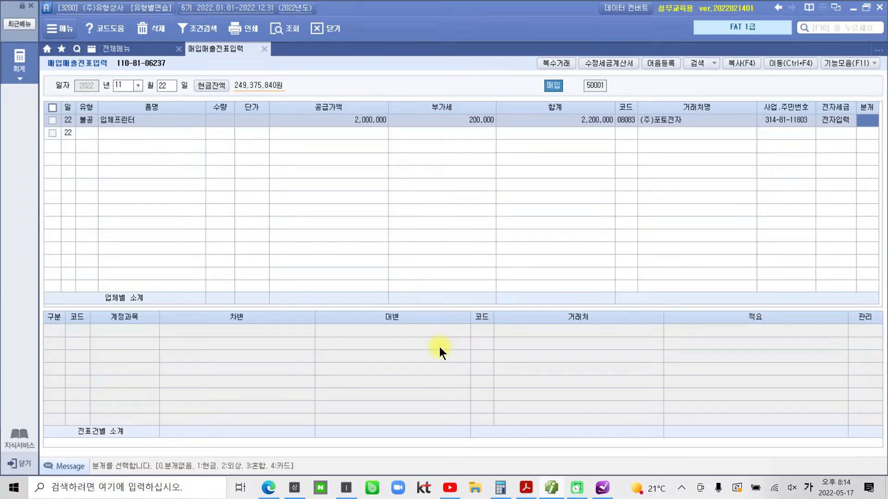
pyautogui.write('3')
pyautogui.press('Return')
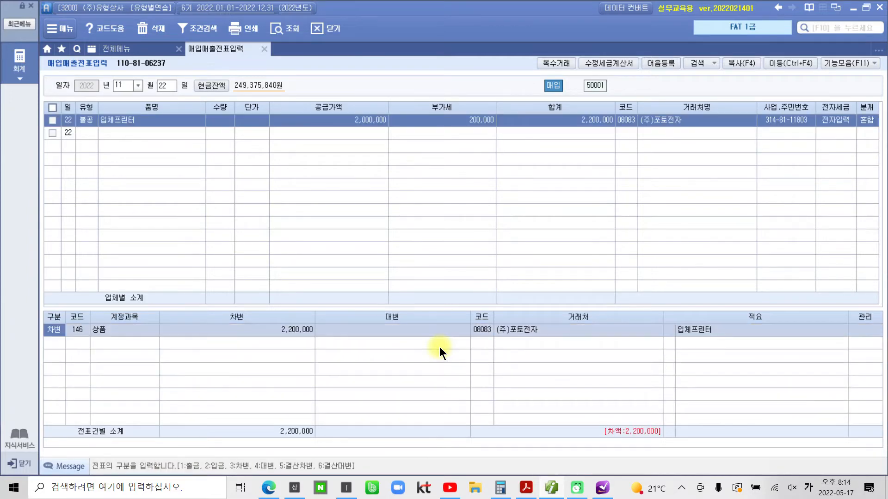
# Change the 입체프린터 voucher's debit account to 933 기부금 by looking up 기부.
pyautogui.press('Return')
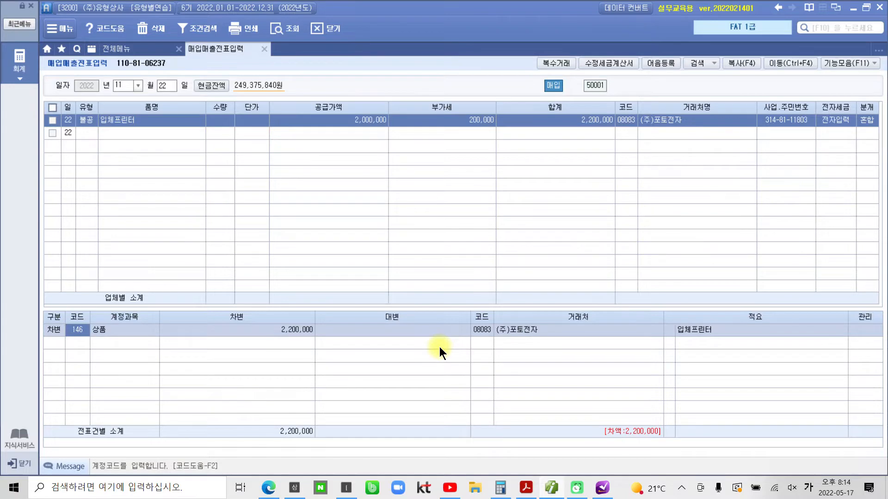
pyautogui.write('기부')
pyautogui.press('Return')
pyautogui.press('Down')
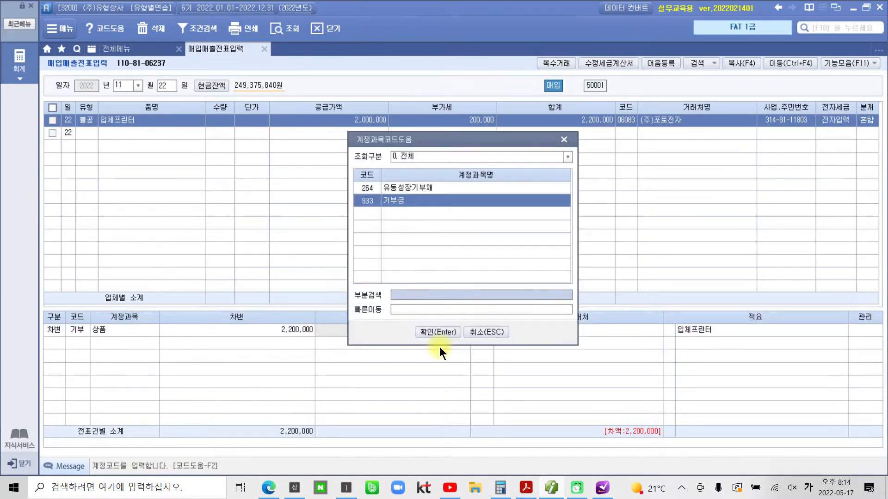
pyautogui.press('Return')
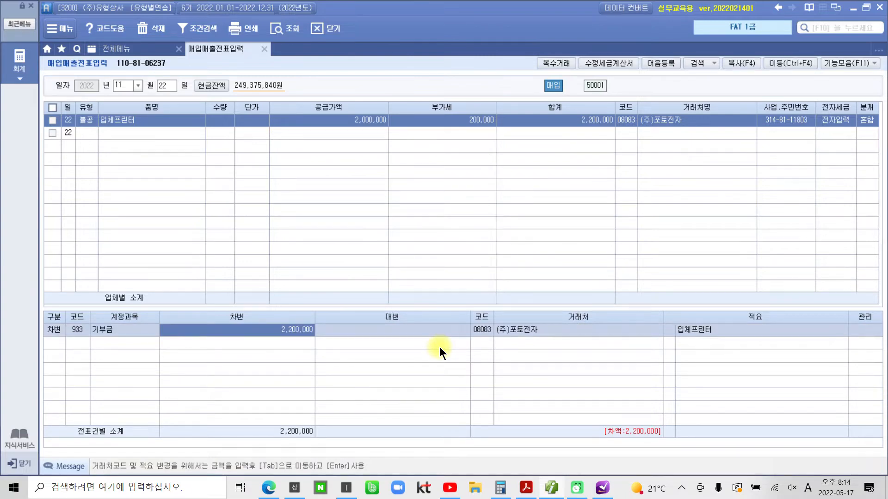
pyautogui.press('Return')
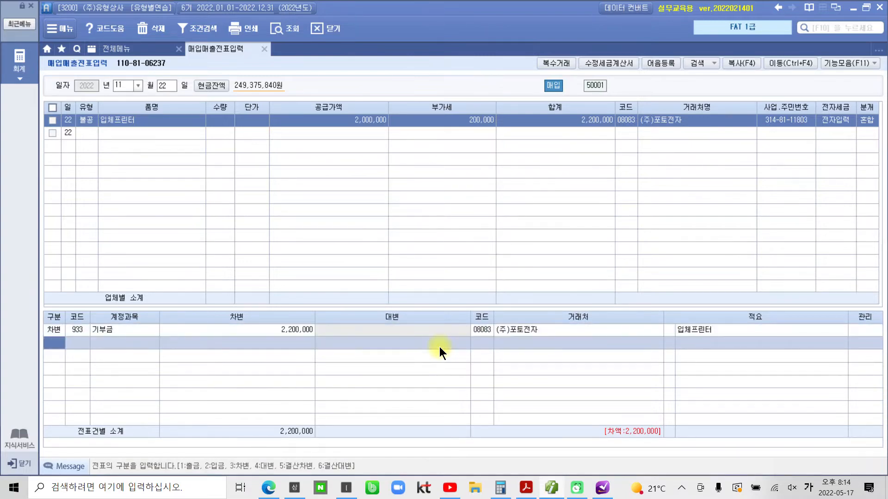
# Add a credit line (4) with account 103 보통예금 for 2,200,000 to the 입체프린터 voucher.
pyautogui.write('4')
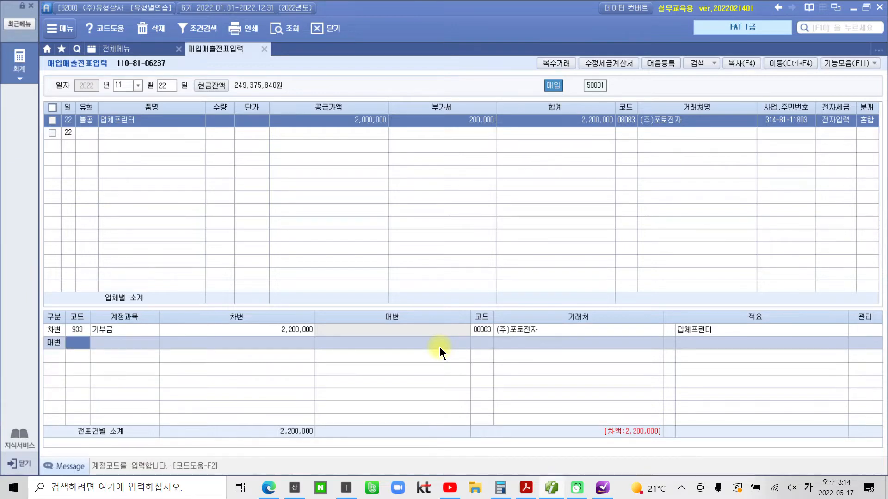
pyautogui.write('103')
pyautogui.press('Return')
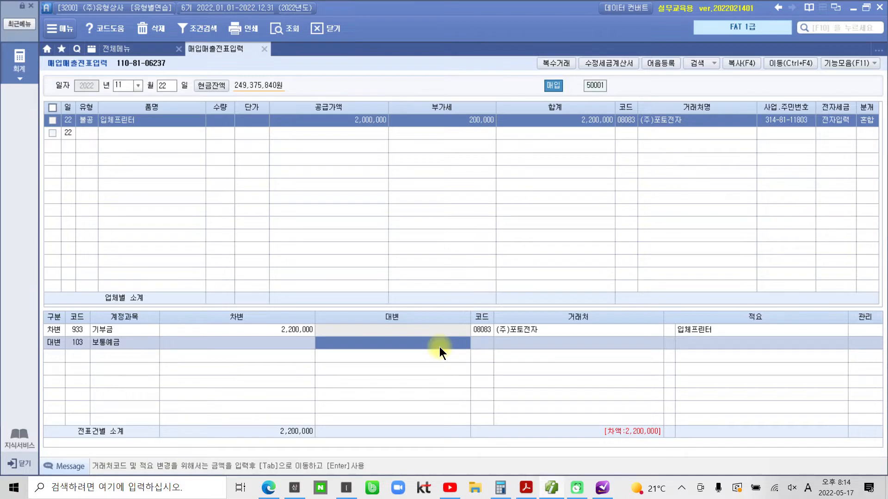
pyautogui.write('2200000')
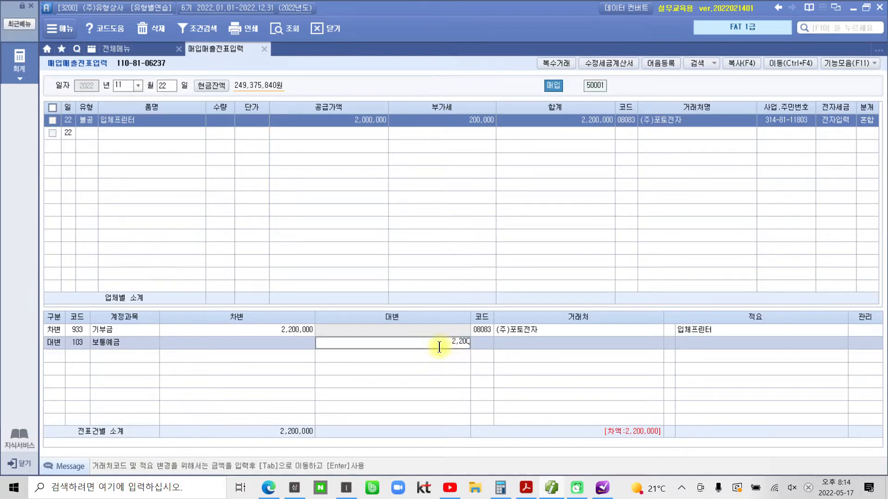
pyautogui.press('Return')
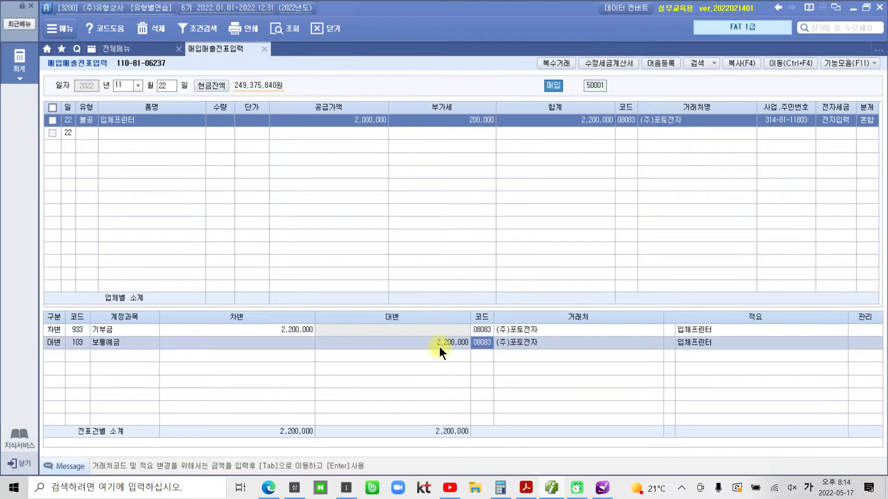
# Set the trading partner of the 입체프린터 voucher's 보통예금 credit line to 서울은행(보통) by looking up 서울.
pyautogui.write('서울')
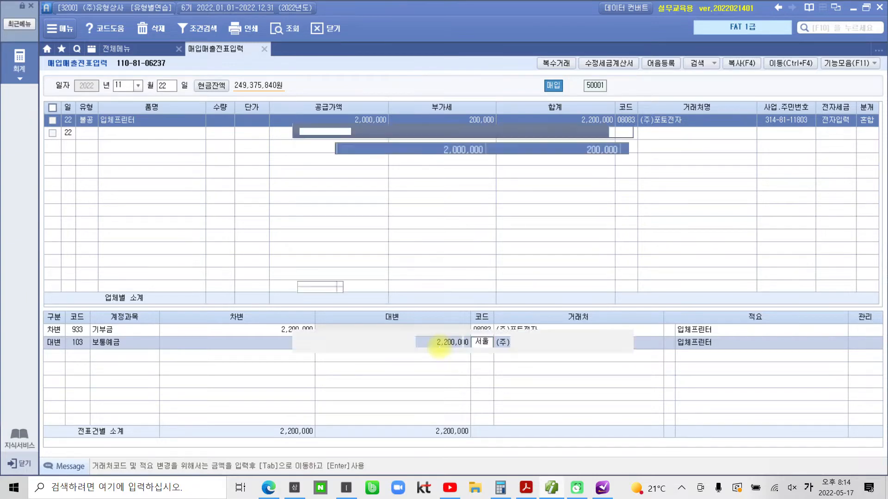
pyautogui.press('Return')
pyautogui.click(439, 346)
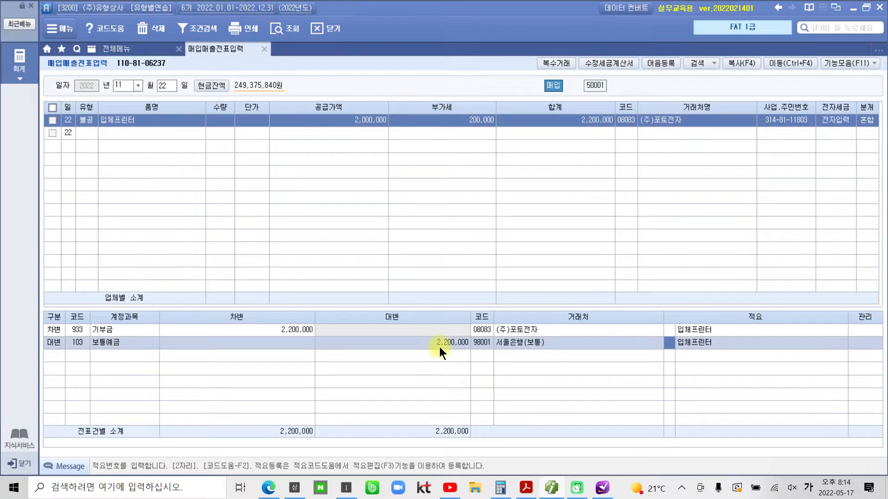
pyautogui.click(512, 345)
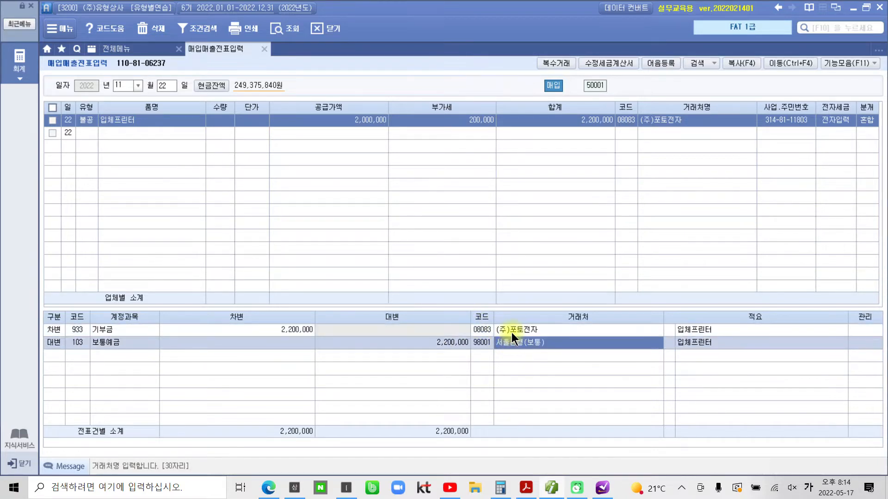
pyautogui.click(511, 332)
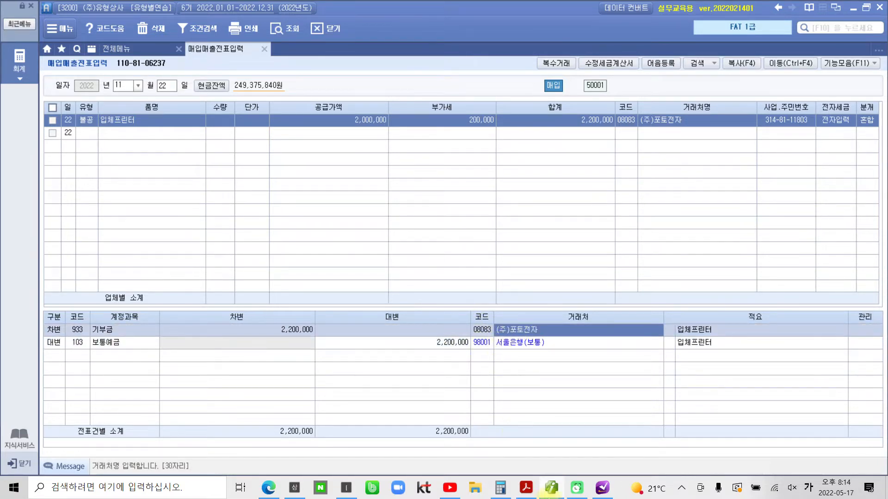
# Consult the PDF's item 7 and start a November 23 voucher with type 54 불공 and non-deduction reason 4 면세사업과 관련된 분.
pyautogui.click(532, 488)
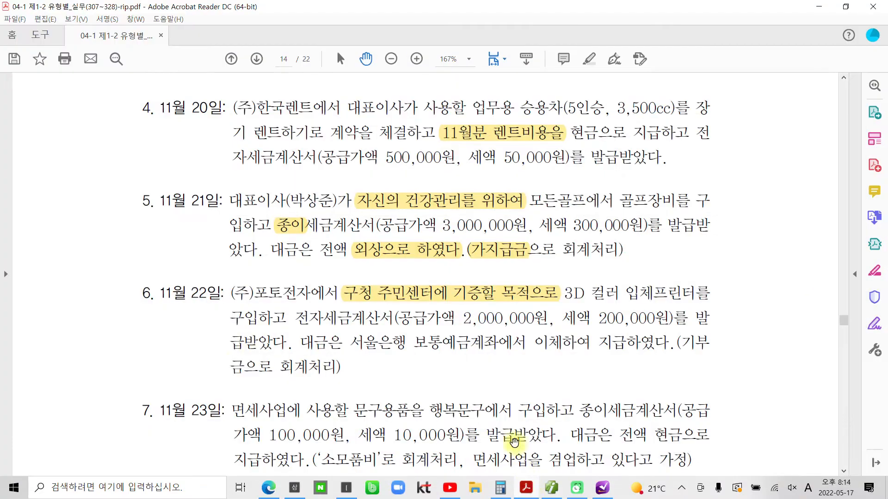
pyautogui.scroll(-3, 239, 355)
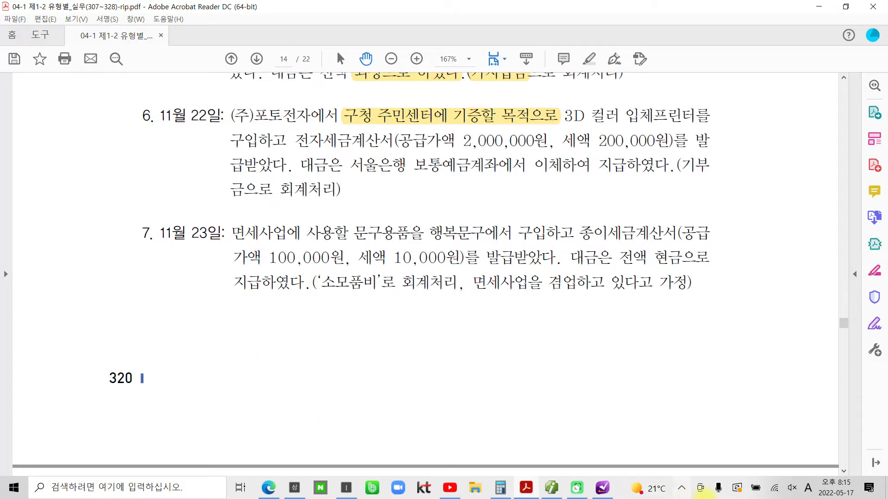
pyautogui.click(552, 488)
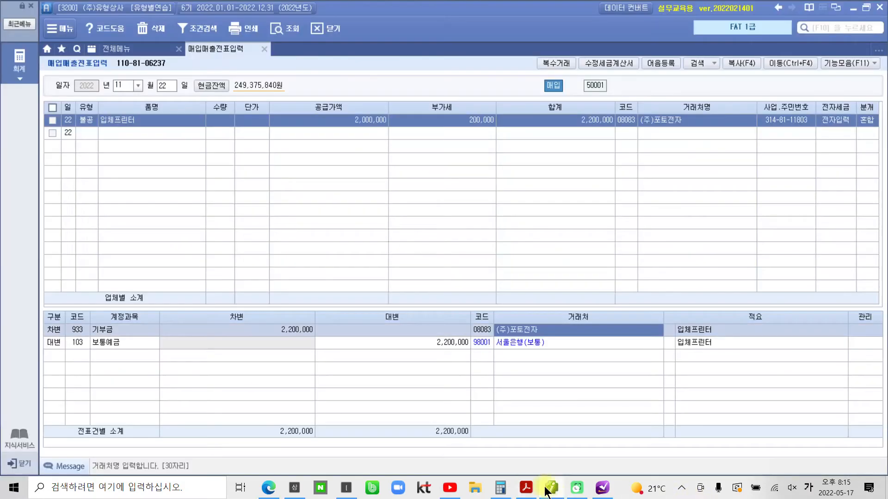
pyautogui.click(166, 85)
pyautogui.write('23')
pyautogui.press('Return')
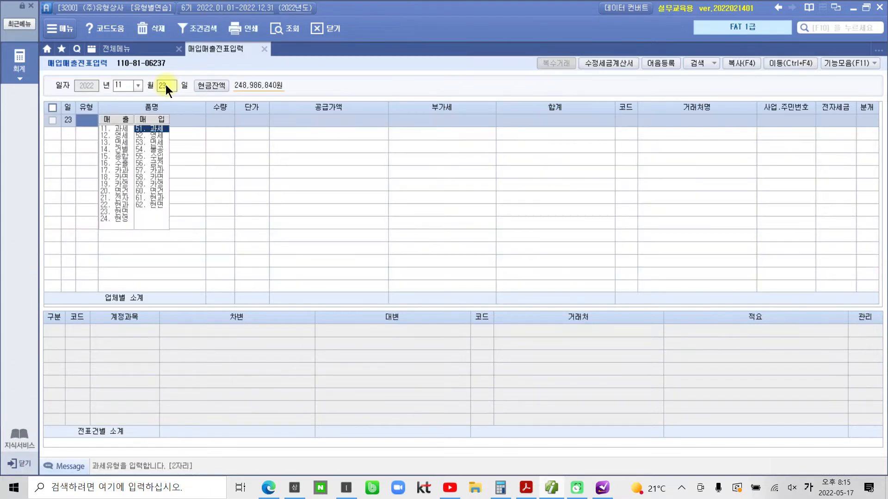
pyautogui.write('54')
pyautogui.press('Return')
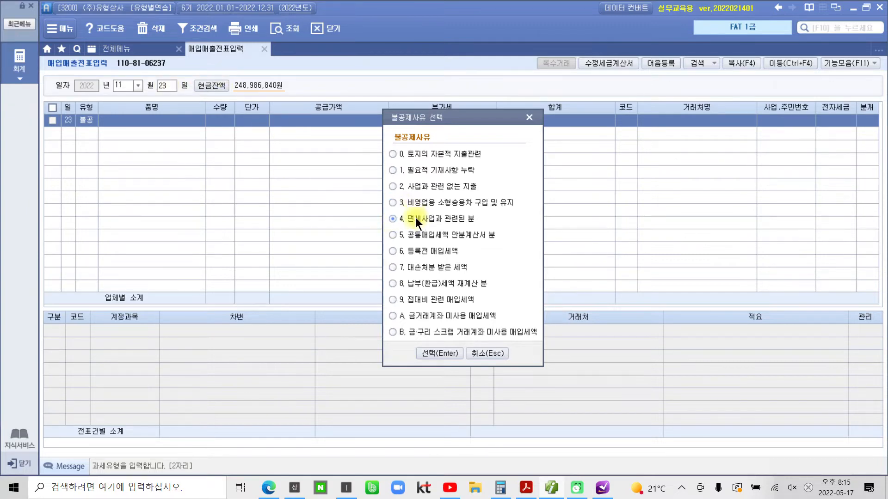
pyautogui.click(444, 355)
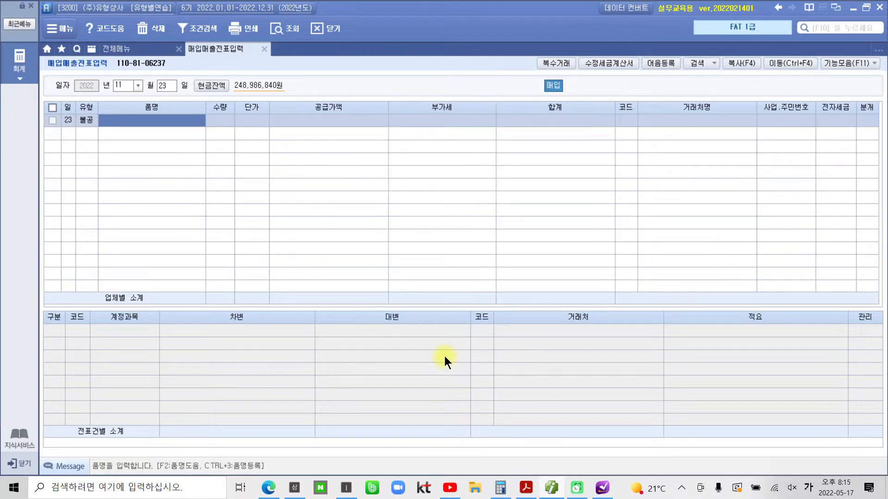
# Enter 문구 as the November 23 voucher's item name with a supply value of 100,000.
pyautogui.write('문구')
pyautogui.press('Return')
pyautogui.press('Return')
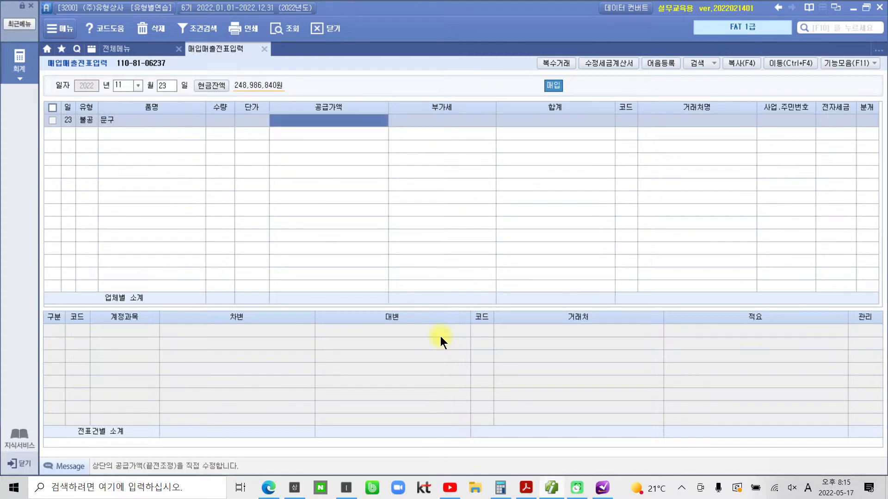
pyautogui.write('1000000')
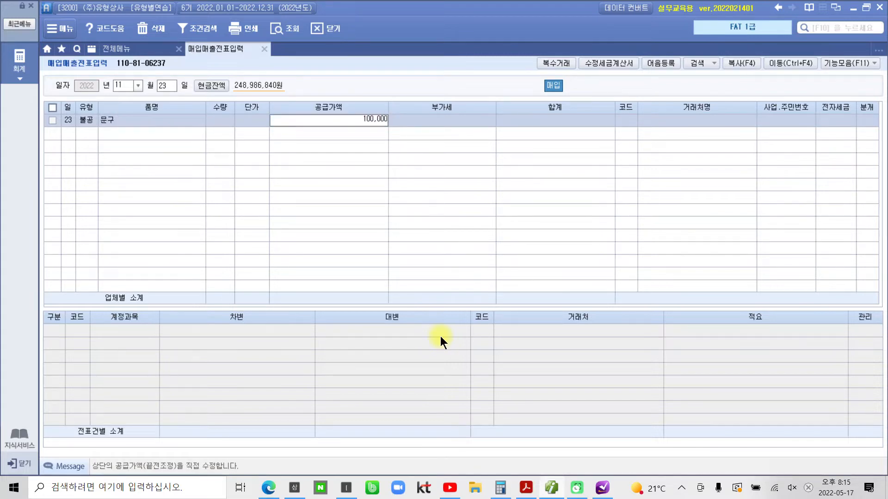
pyautogui.press('Return')
pyautogui.press('Return')
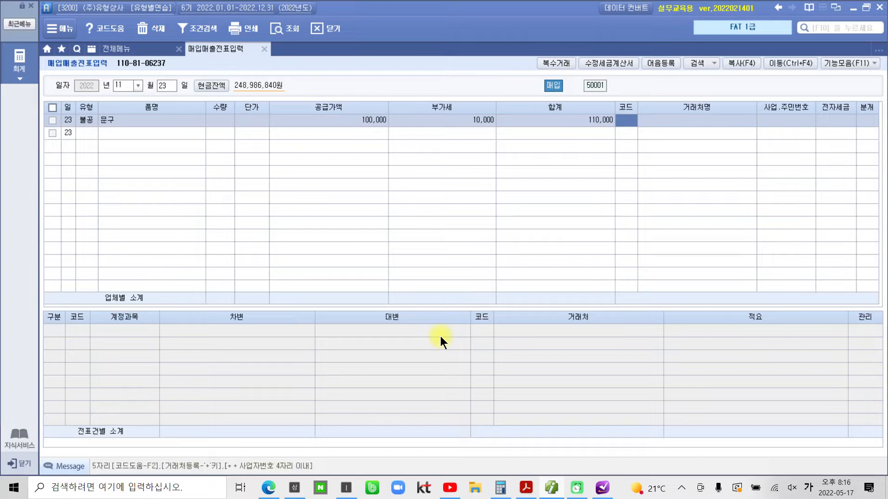
# Set the 문구 voucher's trading partner to 행복문구 by looking up 행복, leave 전자세금 blank, and set the journal type to 현금 (1).
pyautogui.write('행복')
pyautogui.press('Return')
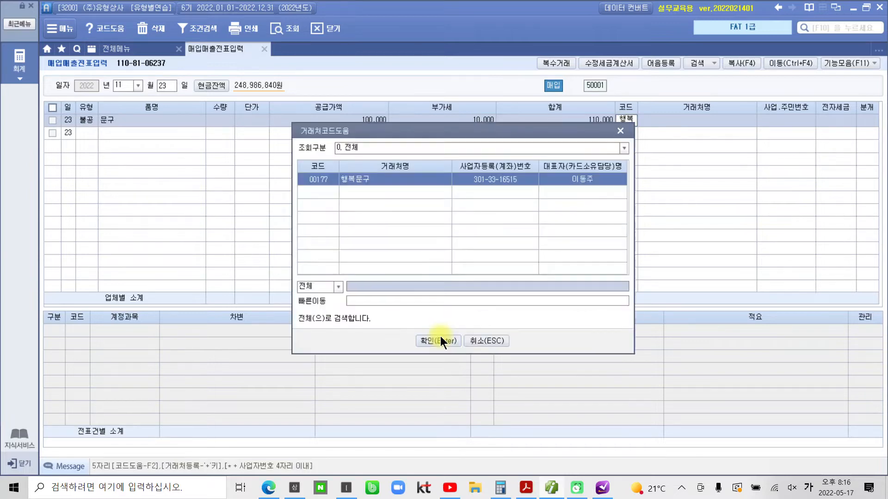
pyautogui.click(440, 340)
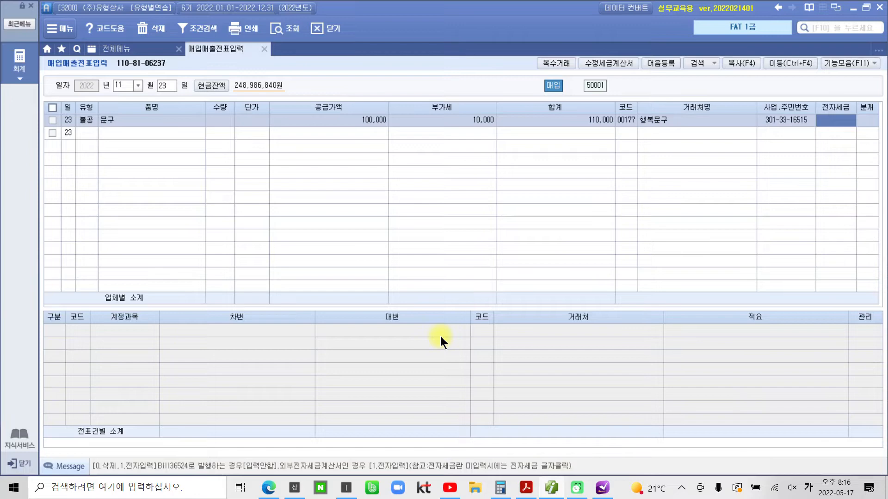
pyautogui.press('Return')
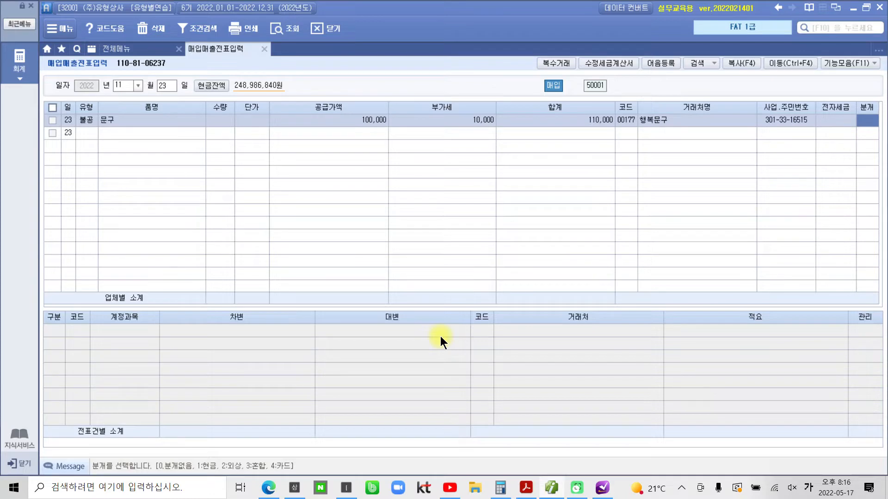
pyautogui.write('1')
pyautogui.press('Return')
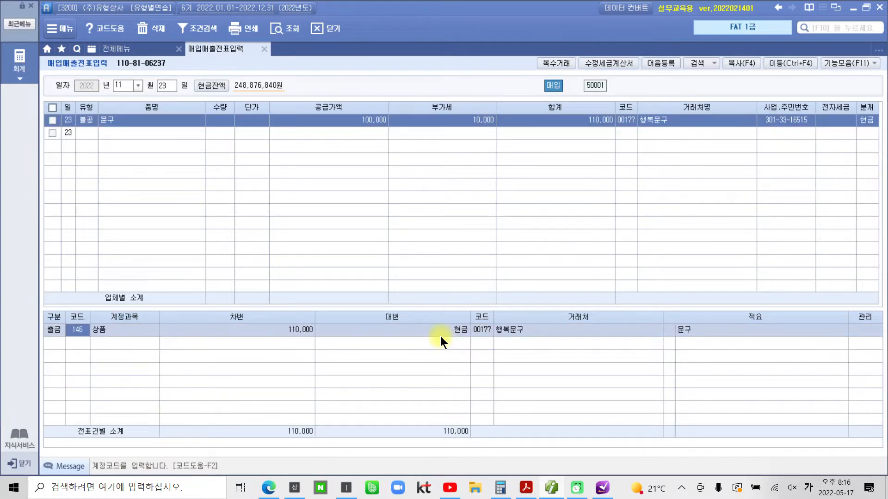
# Change the 문구 voucher's debit account to 830 소모품비 by looking up 소모.
pyautogui.write('소모')
pyautogui.press('Return')
pyautogui.press('Down')
pyautogui.press('Down')
pyautogui.press('Down')
pyautogui.press('Down')
pyautogui.press('Down')
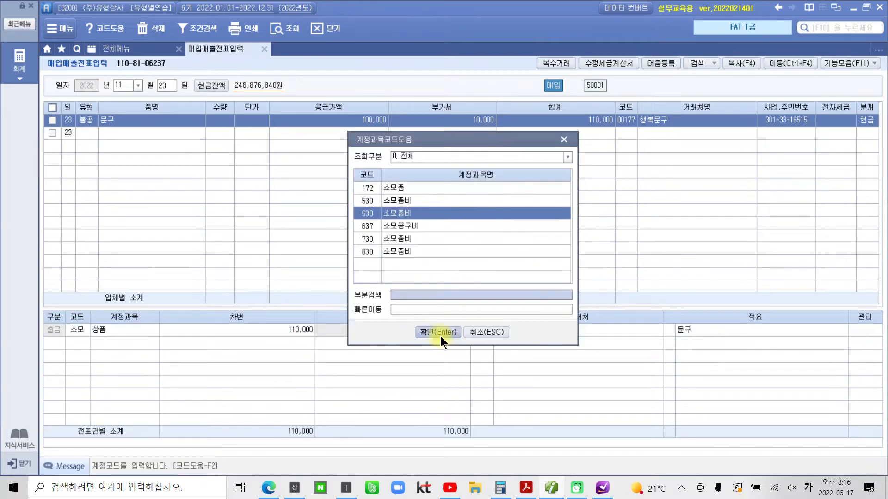
pyautogui.press('Return')
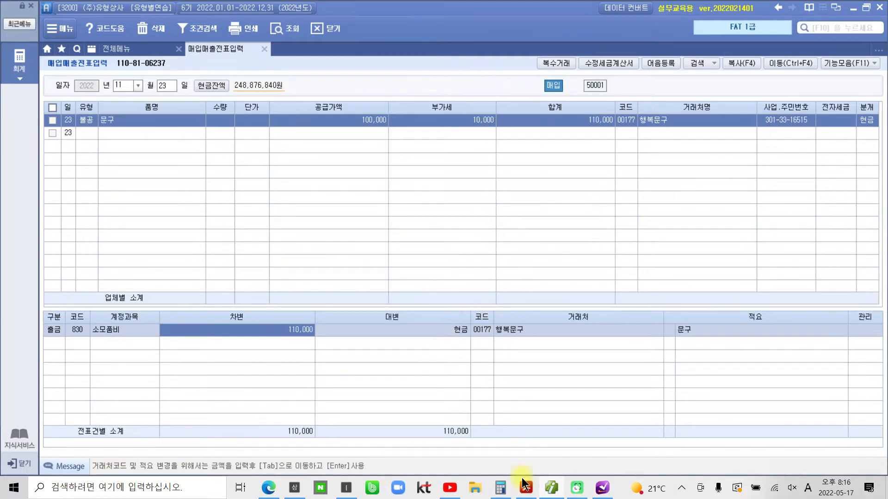
# Switch to the PDF and highlight 법률자문 및 등기대행 용역을 in the November 24 transaction of item 8.
pyautogui.click(526, 489)
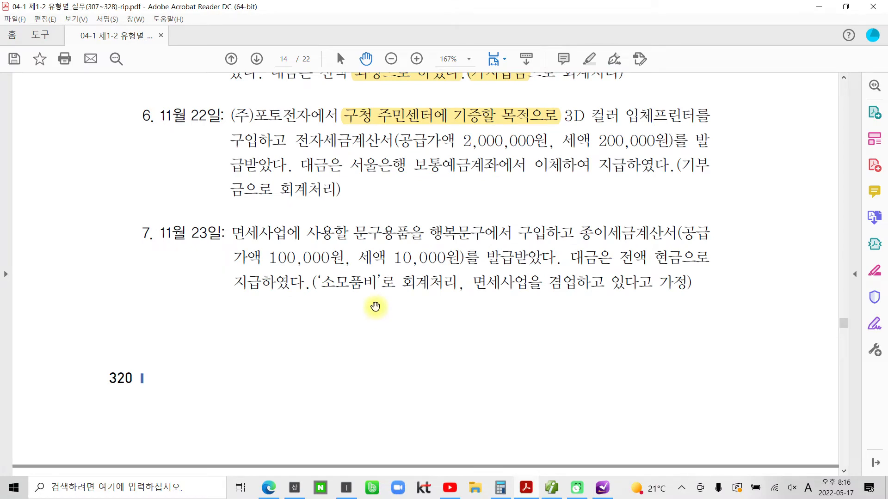
pyautogui.scroll(-7, 375, 306)
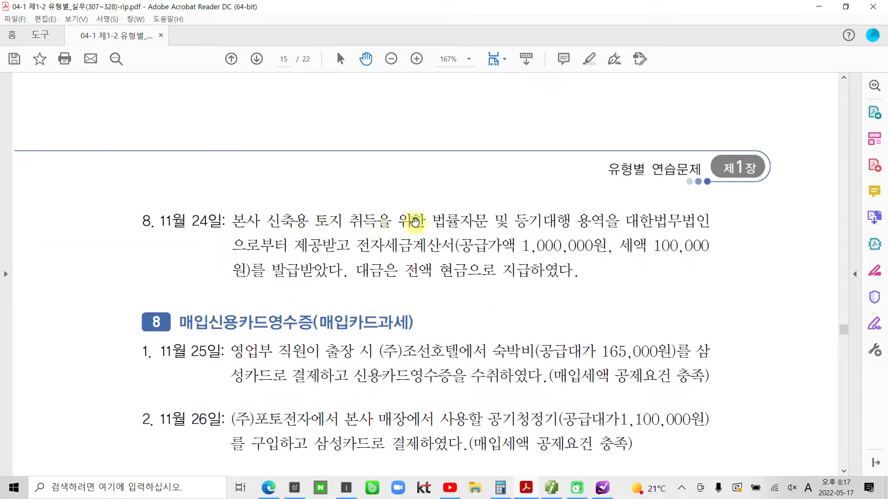
pyautogui.moveTo(420, 221); pyautogui.dragTo(604, 226)
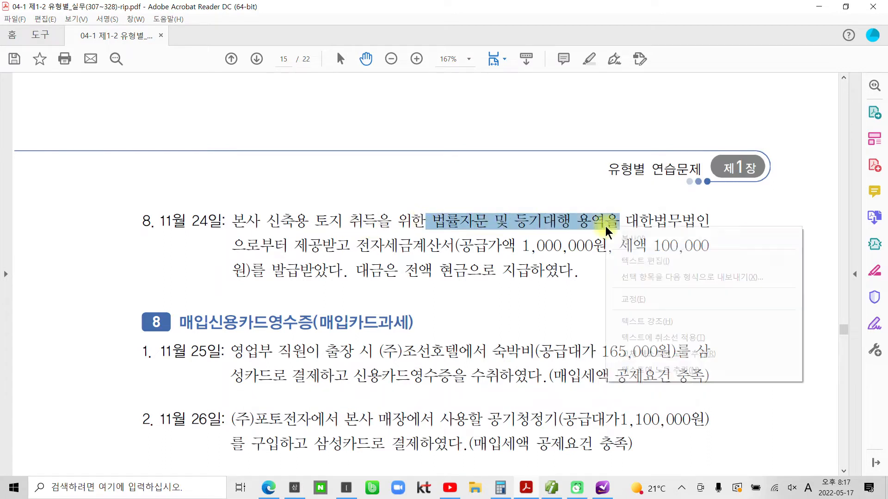
pyautogui.rightClick(605, 226)
pyautogui.click(665, 323)
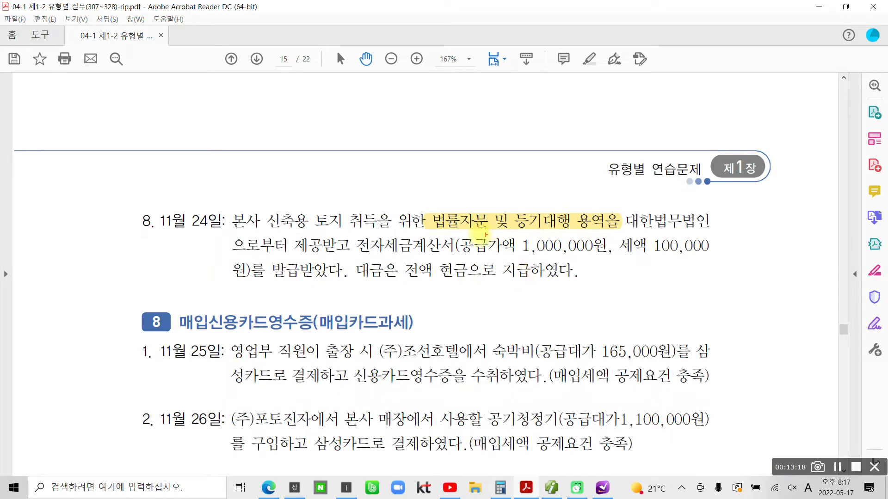
# Annotate the November 24 transaction in red by circling 토지, underlining 전자세금계산서 and writing 54, and clear the markings.
pyautogui.moveTo(424, 231); pyautogui.dragTo(613, 233)
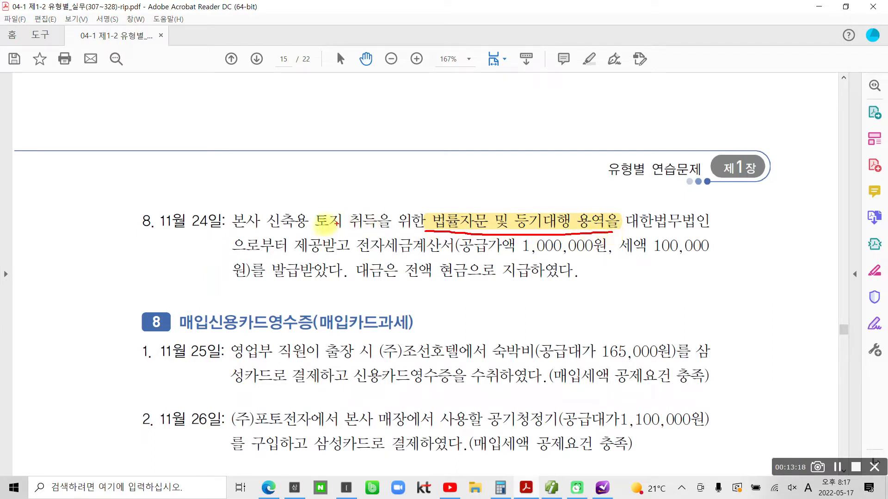
pyautogui.moveTo(299, 230)
pyautogui.mouseDown()
pyautogui.moveTo(423, 230)
pyautogui.moveTo(352, 192)
pyautogui.moveTo(233, 209)
pyautogui.moveTo(268, 234)
pyautogui.moveTo(319, 228)
pyautogui.mouseUp()
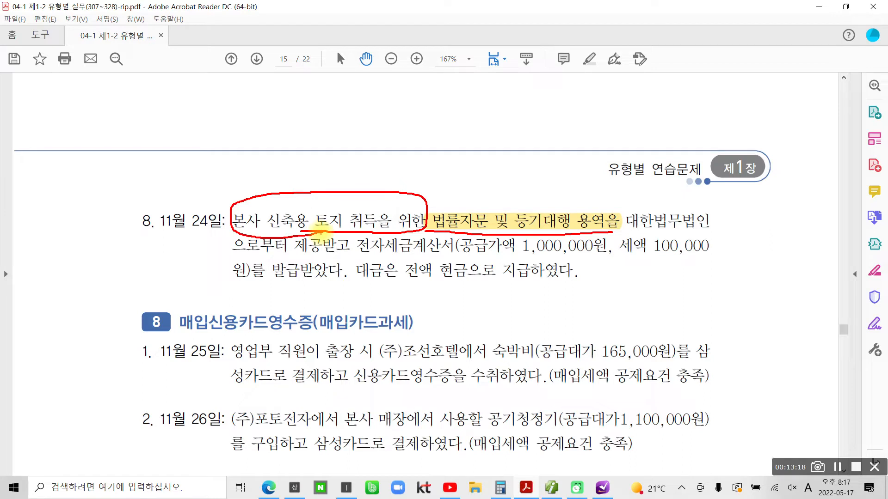
pyautogui.moveTo(319, 228)
pyautogui.mouseDown()
pyautogui.moveTo(311, 199)
pyautogui.moveTo(328, 231)
pyautogui.moveTo(317, 217)
pyautogui.moveTo(324, 198)
pyautogui.moveTo(350, 234)
pyautogui.mouseUp()
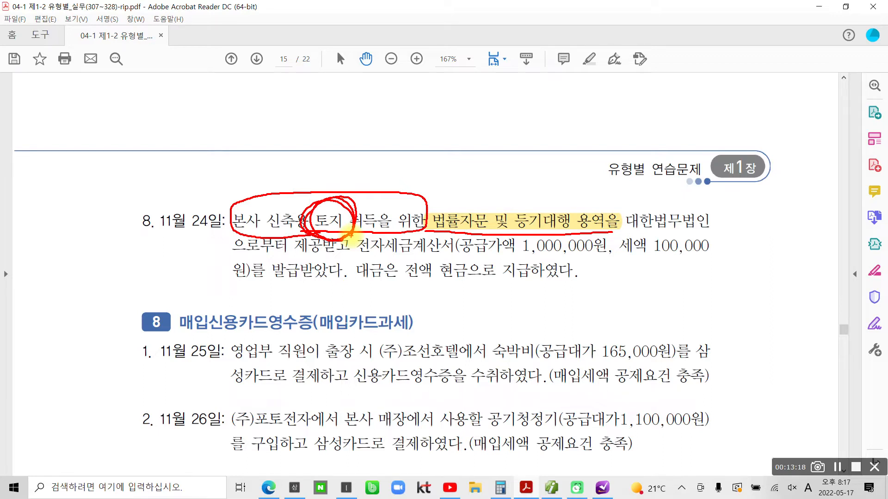
pyautogui.moveTo(136, 152)
pyautogui.mouseDown()
pyautogui.moveTo(122, 197)
pyautogui.moveTo(143, 178)
pyautogui.moveTo(175, 190)
pyautogui.mouseUp()
pyautogui.moveTo(173, 158); pyautogui.dragTo(159, 219)
pyautogui.moveTo(345, 262); pyautogui.dragTo(448, 257)
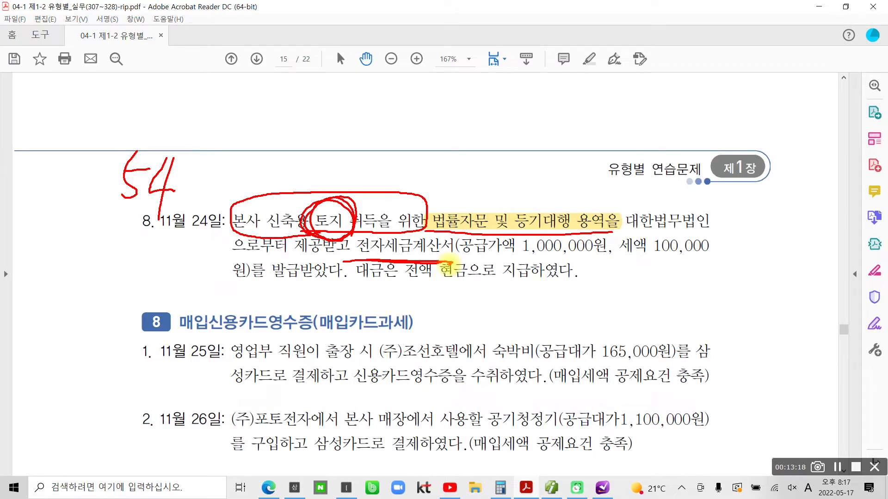
pyautogui.press('Escape')
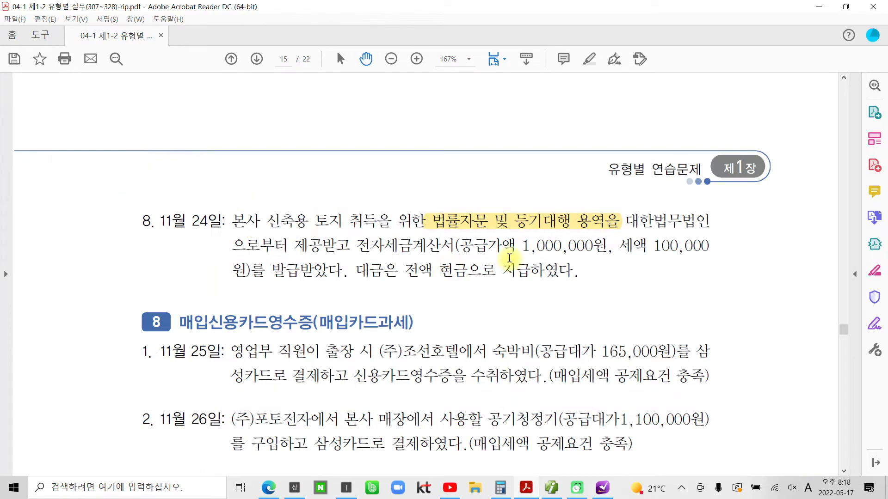
# Switch back to the voucher program and start a November 24 voucher with type 54 불공 and non-deduction reason 0 토지의 자본적 지출관련.
pyautogui.click(552, 490)
pyautogui.press('Return')
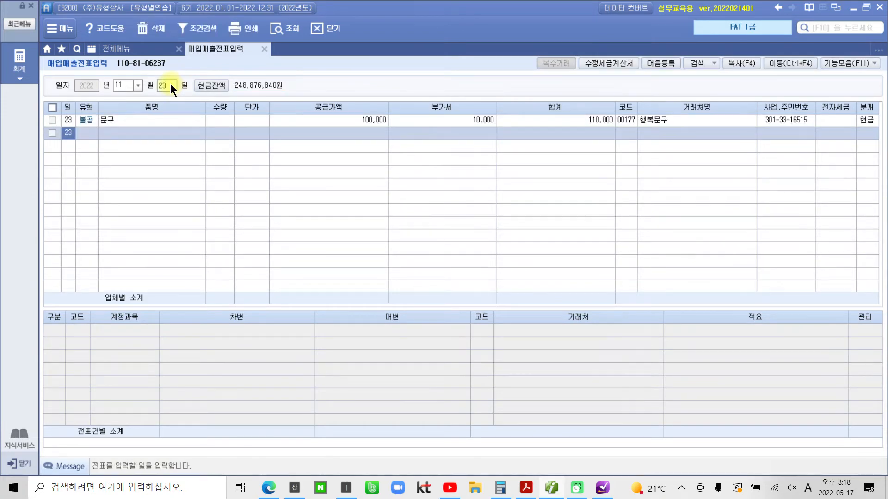
pyautogui.click(171, 84)
pyautogui.write('24')
pyautogui.press('Return')
pyautogui.press('Return')
pyautogui.write('54')
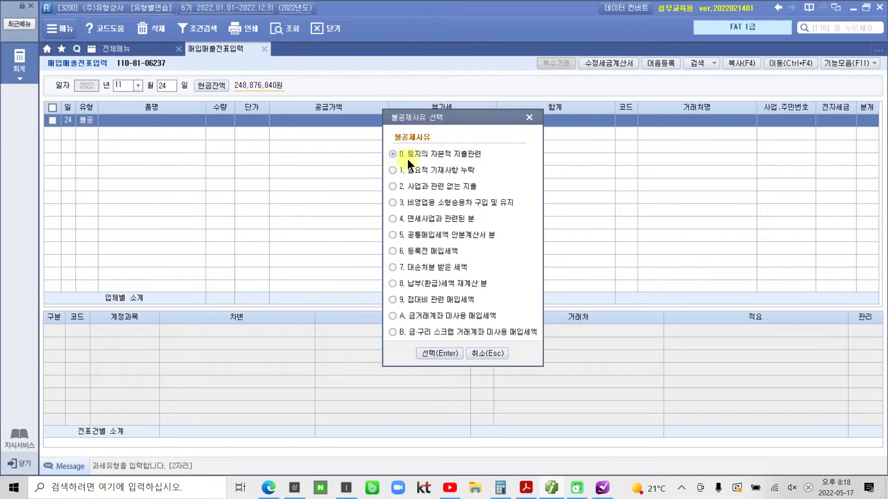
pyautogui.click(439, 353)
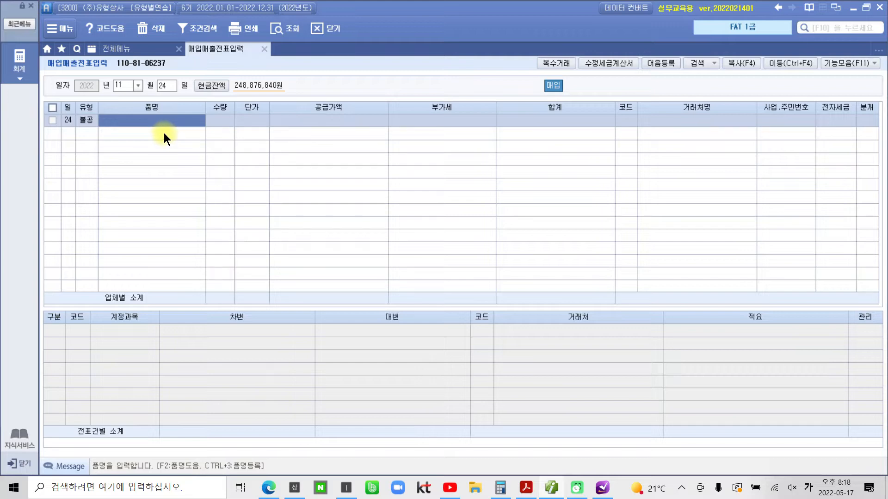
# Enter 등기대행 as the November 24 voucher's item name with a supply value of 1,000,000.
pyautogui.write('등기내')
pyautogui.write('행')
pyautogui.press('Return')
pyautogui.press('Return')
pyautogui.press('Return')
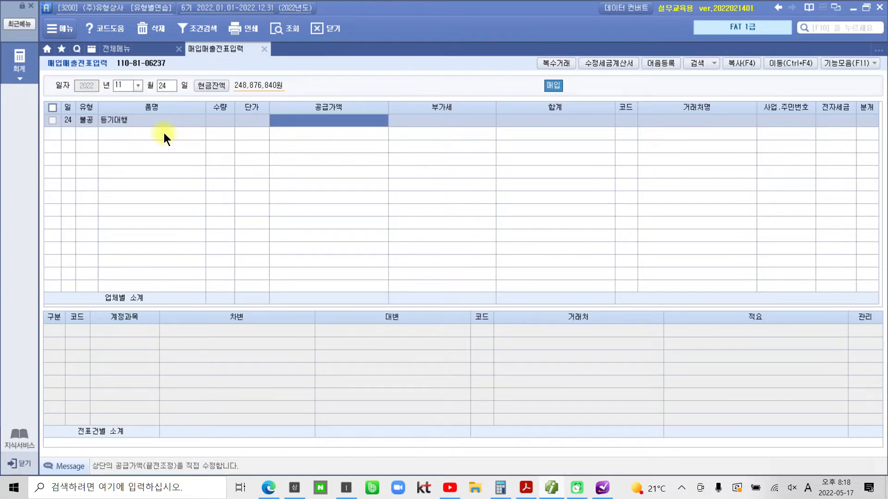
pyautogui.write('1000000')
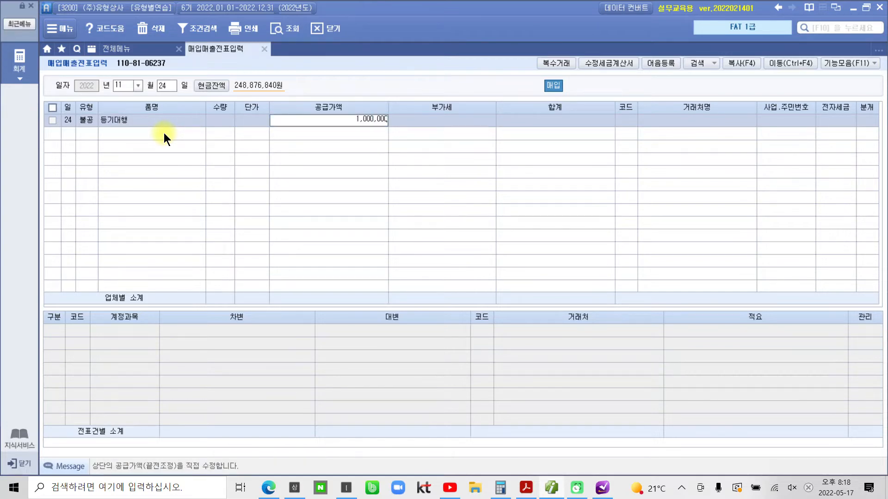
pyautogui.press('Return')
pyautogui.press('Return')
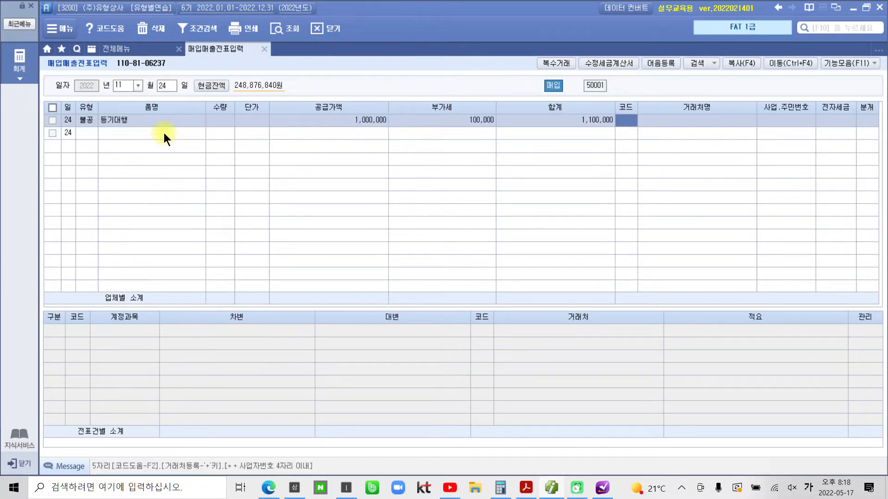
# Set 대한법무법인 as the November 24 voucher's vendor and mark its electronic tax invoice as 전자입력.
pyautogui.write('대한')
pyautogui.press('Return')
pyautogui.press('Down')
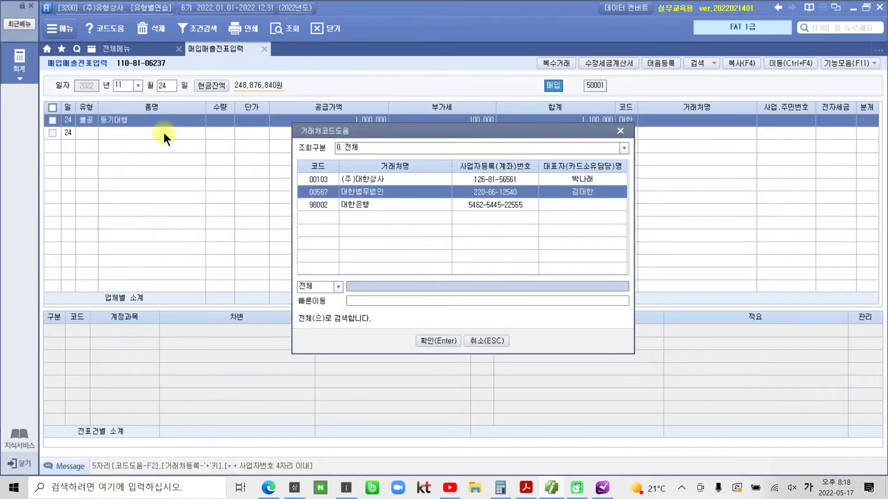
pyautogui.press('Return')
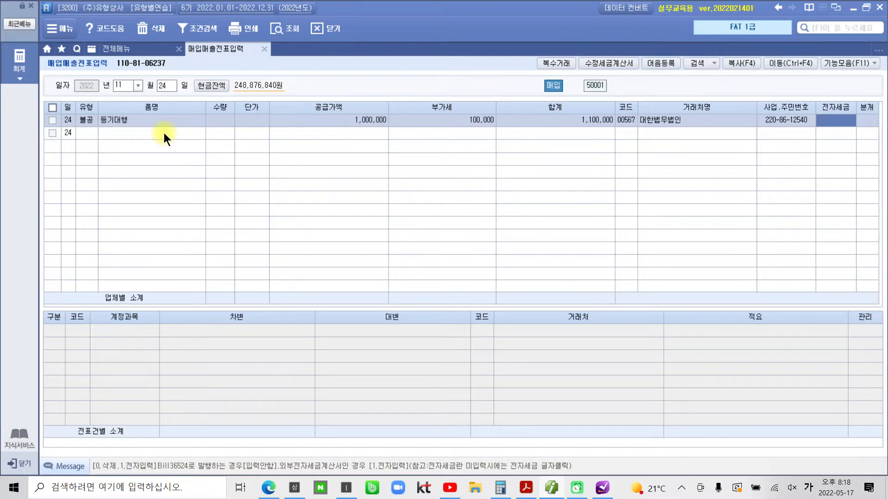
pyautogui.write('1')
pyautogui.press('Return')
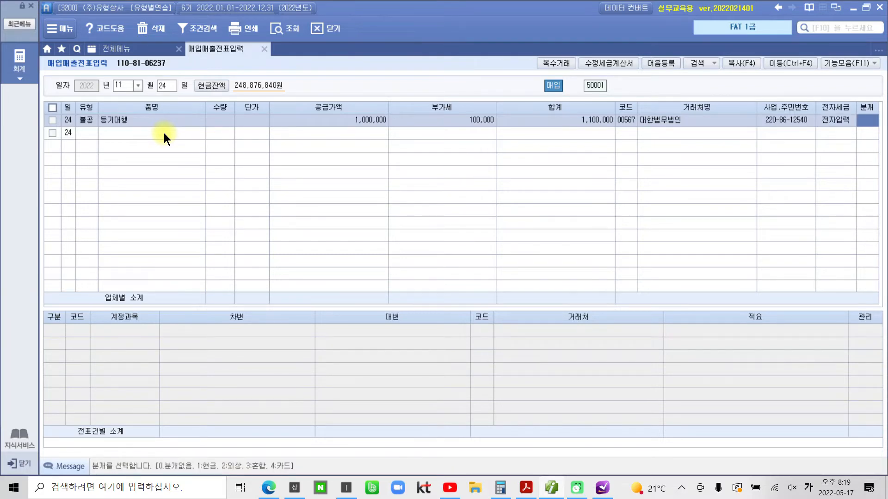
# Set the November 24 voucher's journal type to 현금 and change its debit account to 201 토지.
pyautogui.write('1')
pyautogui.press('Return')
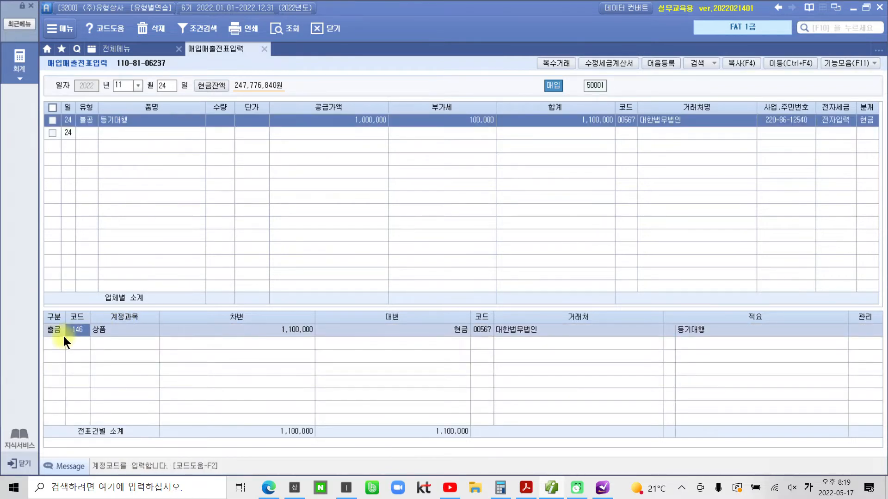
pyautogui.click(75, 333)
pyautogui.write('201')
pyautogui.press('Return')
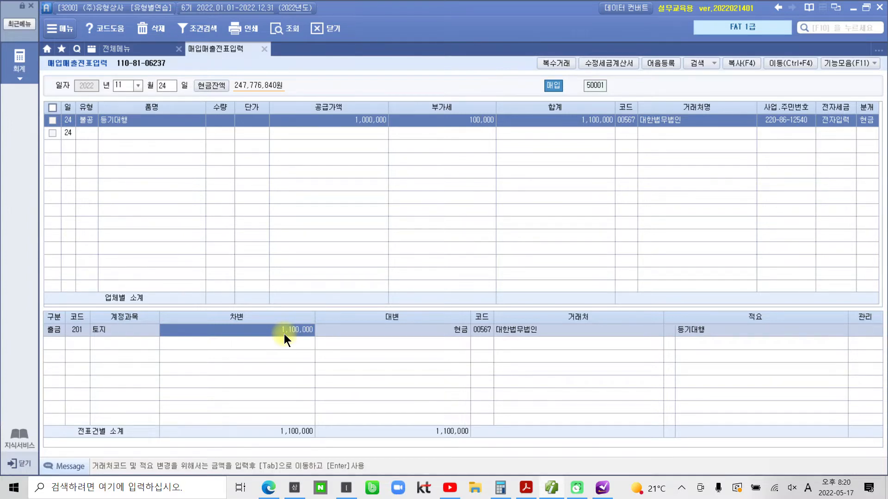
# Switch to the PDF and highlight 매입신용카드영수증 in the heading of section 8.
pyautogui.moveTo(532, 493)
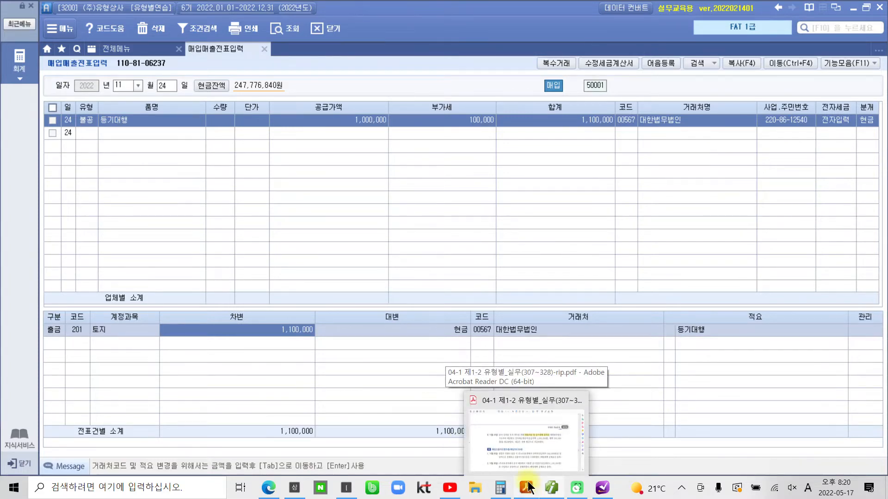
pyautogui.click(524, 462)
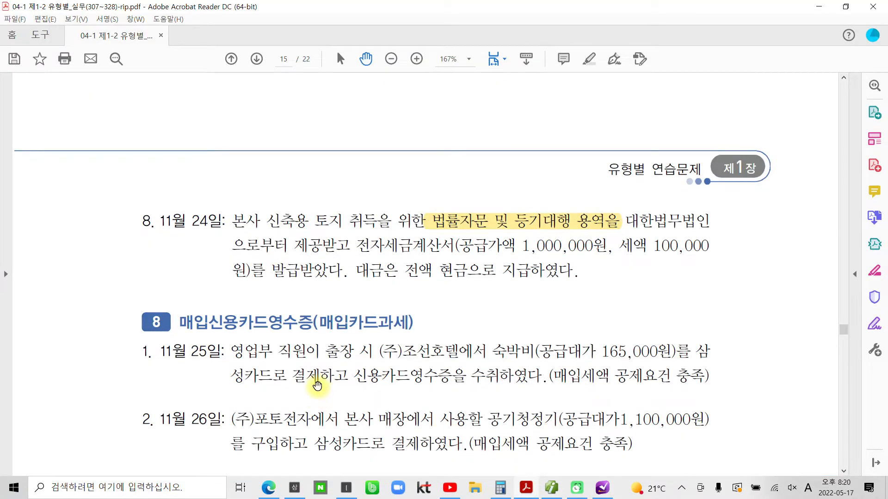
pyautogui.scroll(-3, 305, 384)
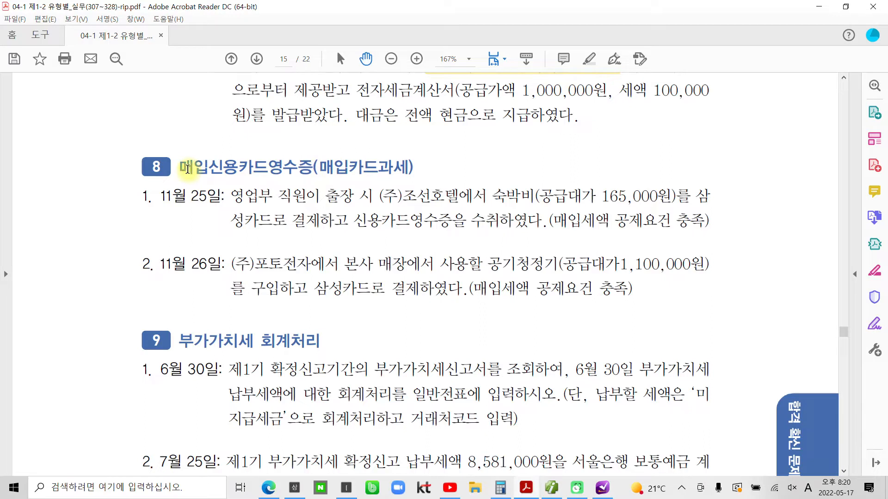
pyautogui.moveTo(177, 166); pyautogui.dragTo(313, 167)
pyautogui.rightClick(298, 168)
pyautogui.click(348, 265)
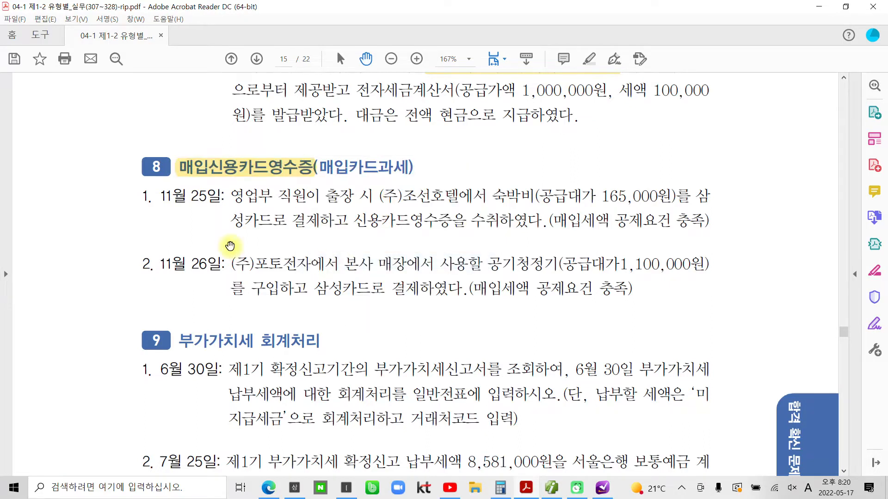
# Write an underlined 57 in red beside the November 25 transaction and clear the markings.
pyautogui.scroll(-1, 177, 241)
pyautogui.scroll(1, 177, 241)
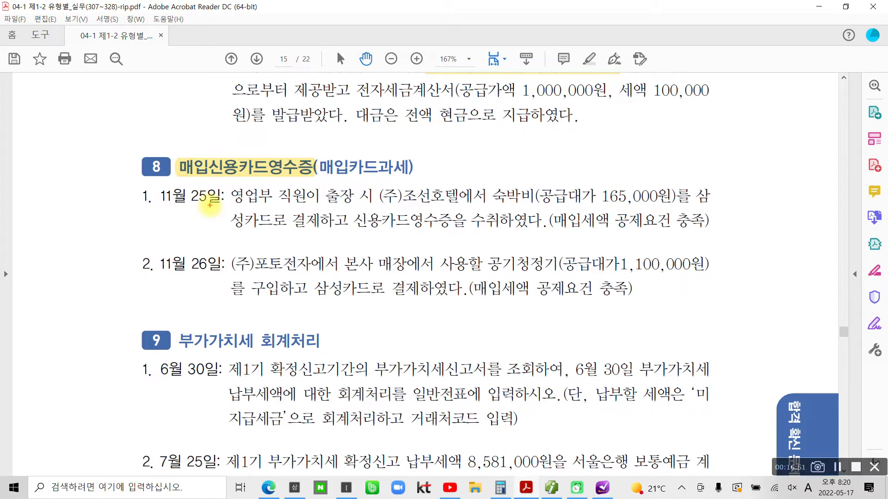
pyautogui.moveTo(104, 162); pyautogui.dragTo(83, 227)
pyautogui.moveTo(96, 196); pyautogui.dragTo(113, 194)
pyautogui.moveTo(119, 193)
pyautogui.mouseDown()
pyautogui.moveTo(131, 220)
pyautogui.moveTo(118, 242)
pyautogui.mouseUp()
pyautogui.moveTo(68, 253); pyautogui.dragTo(162, 243)
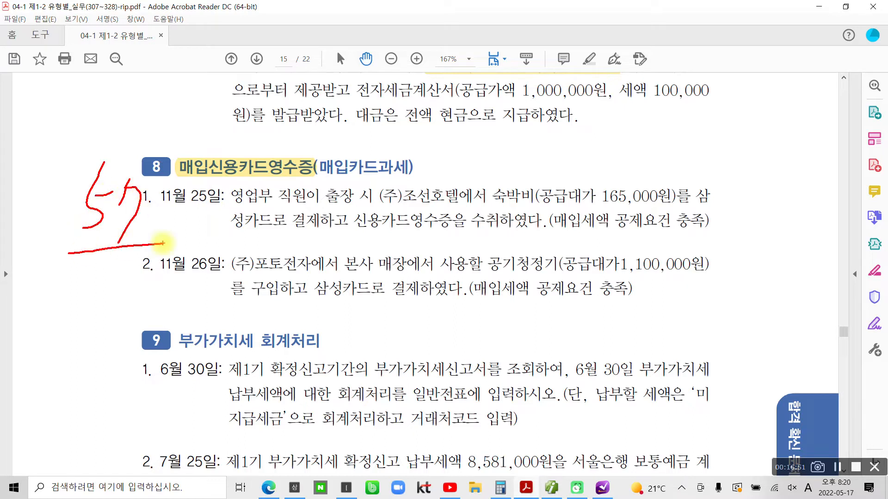
pyautogui.press('Escape')
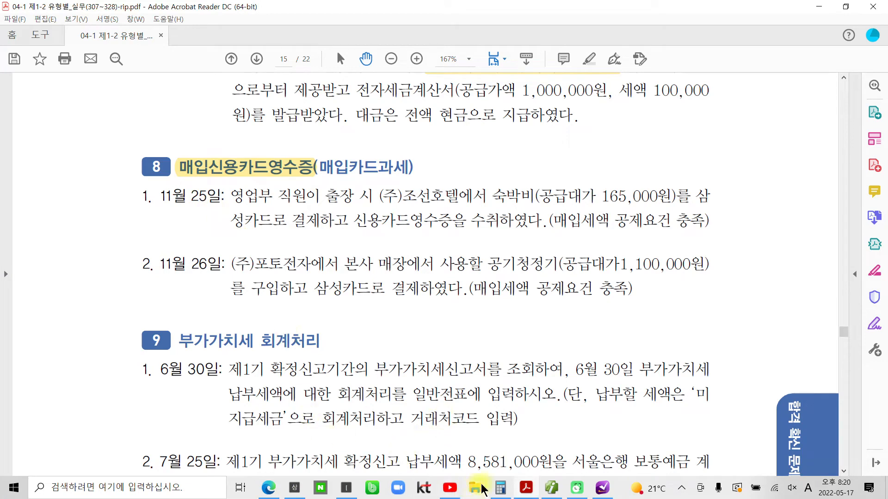
# Switch back to the voucher program and start a November 25 voucher with type 57 카과 and card company 삼성카드.
pyautogui.click(520, 491)
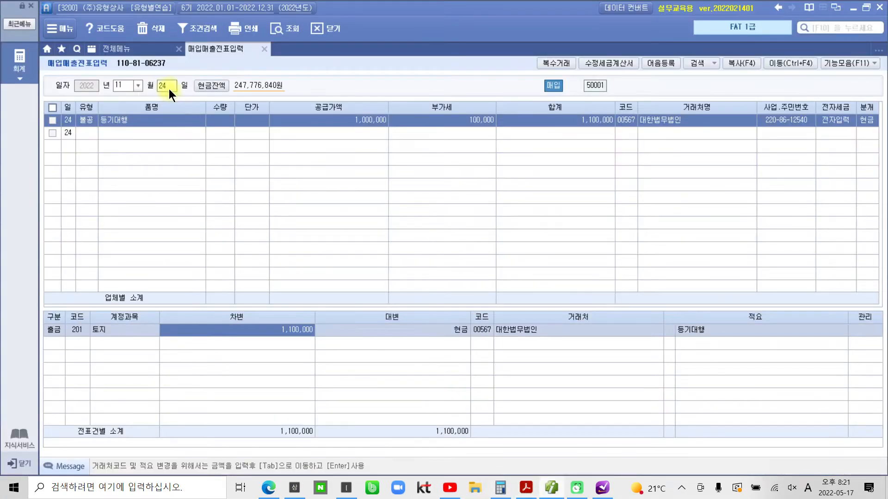
pyautogui.click(167, 87)
pyautogui.write('25')
pyautogui.press('Return')
pyautogui.press('Return')
pyautogui.write('57')
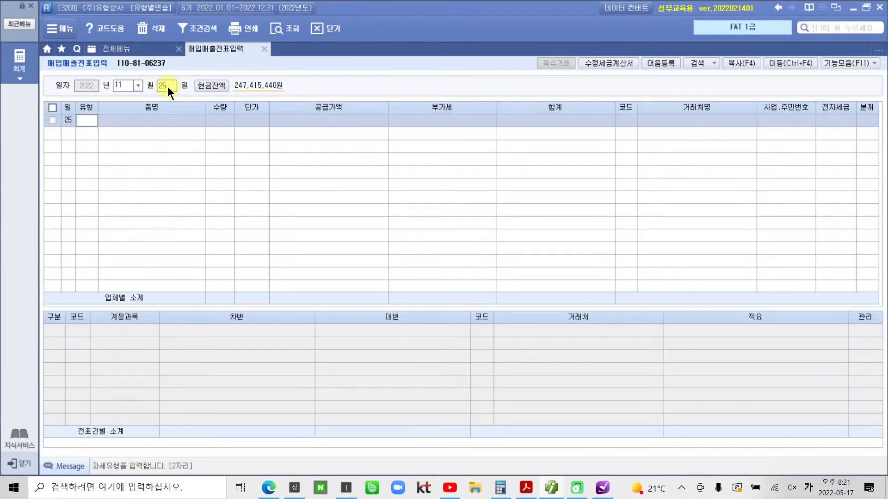
pyautogui.press('Return')
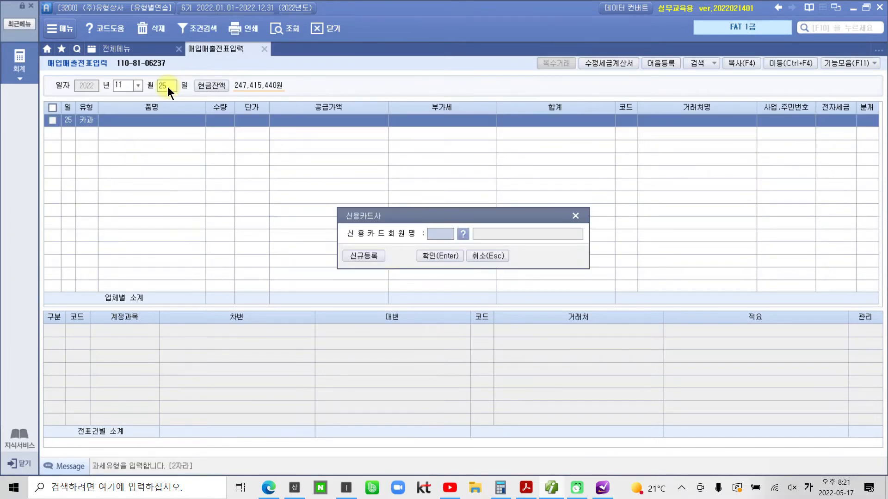
pyautogui.click(465, 237)
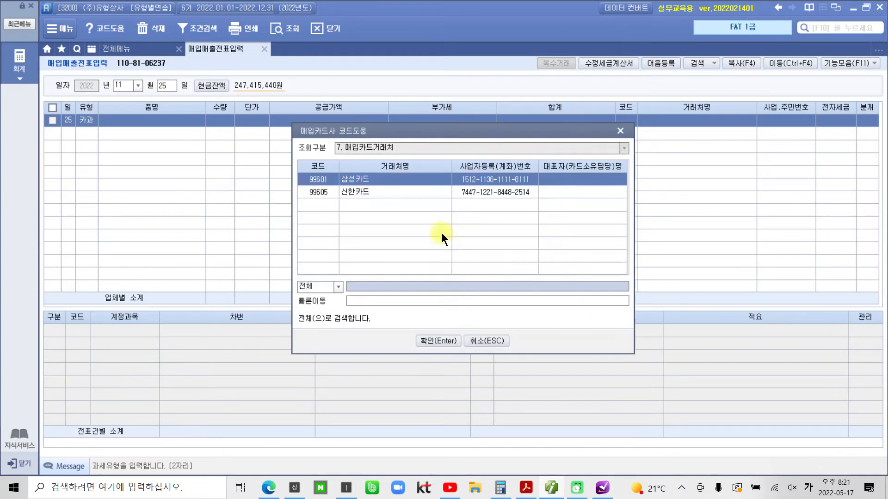
pyautogui.click(426, 343)
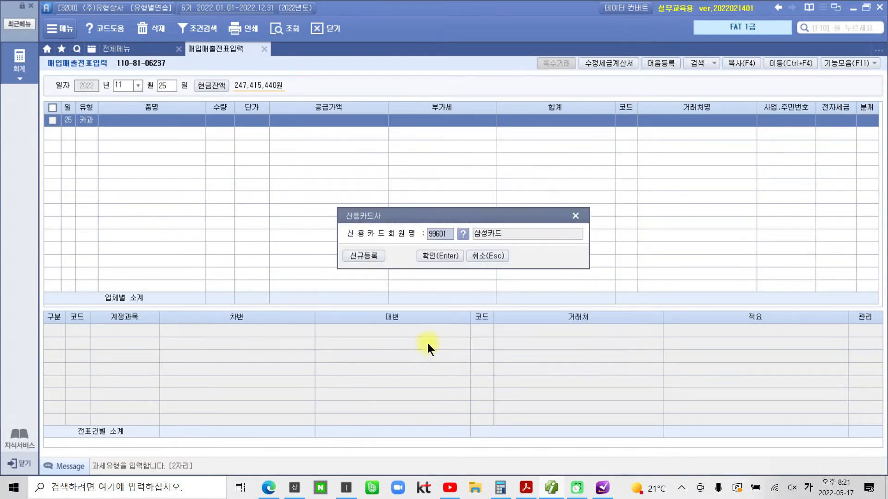
pyautogui.click(428, 256)
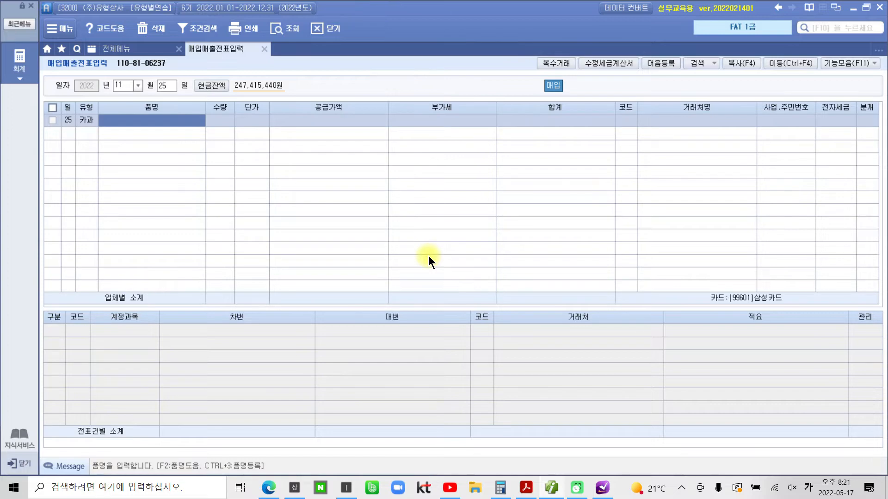
# Enter 숙박비 as the November 25 voucher's item name with a supply value of 150,000.
pyautogui.write('숙박')
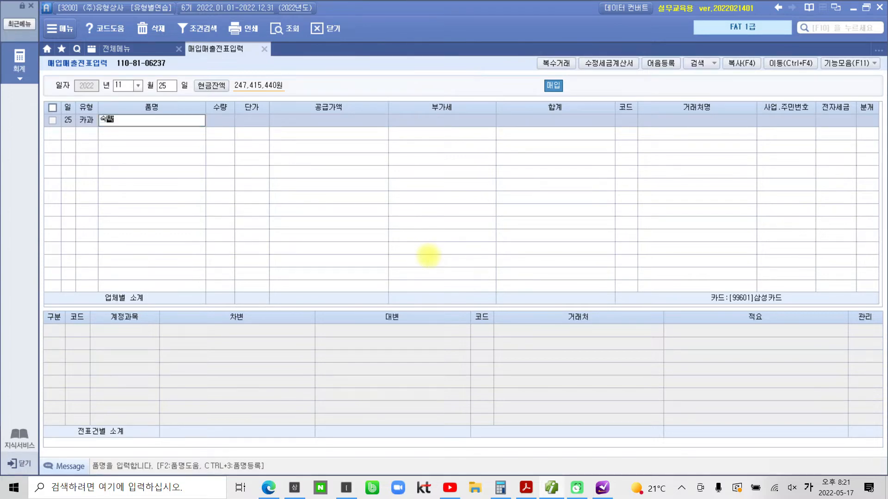
pyautogui.write('비')
pyautogui.press('Return')
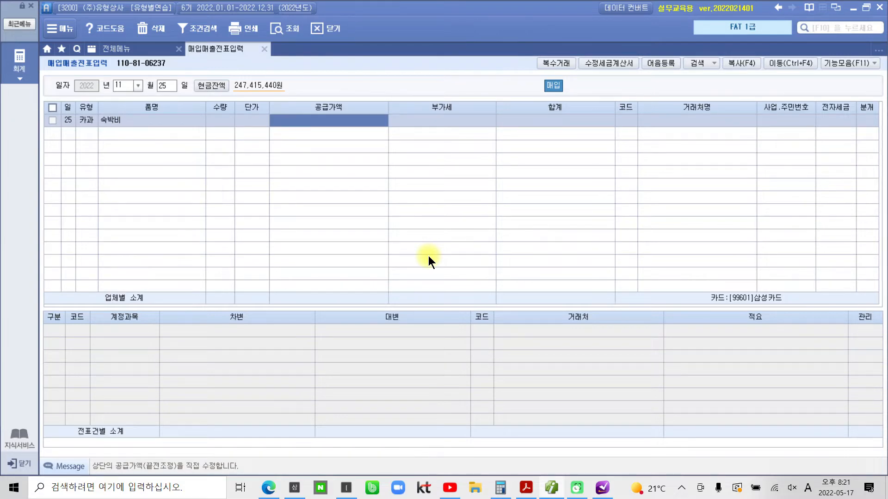
pyautogui.write('150000')
pyautogui.press('Return')
pyautogui.press('Return')
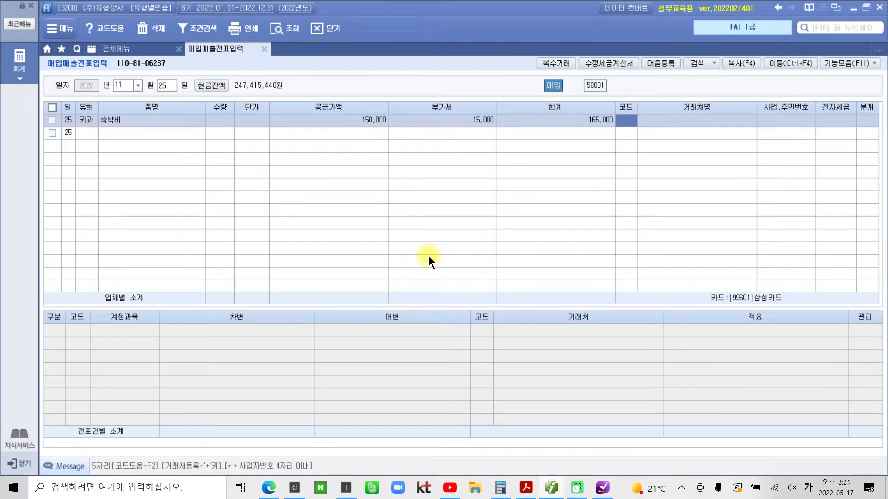
# Set (주)조선호텔 as the November 25 voucher's vendor, leaving the electronic tax invoice field blank.
pyautogui.write('조선')
pyautogui.press('Return')
pyautogui.press('Return')
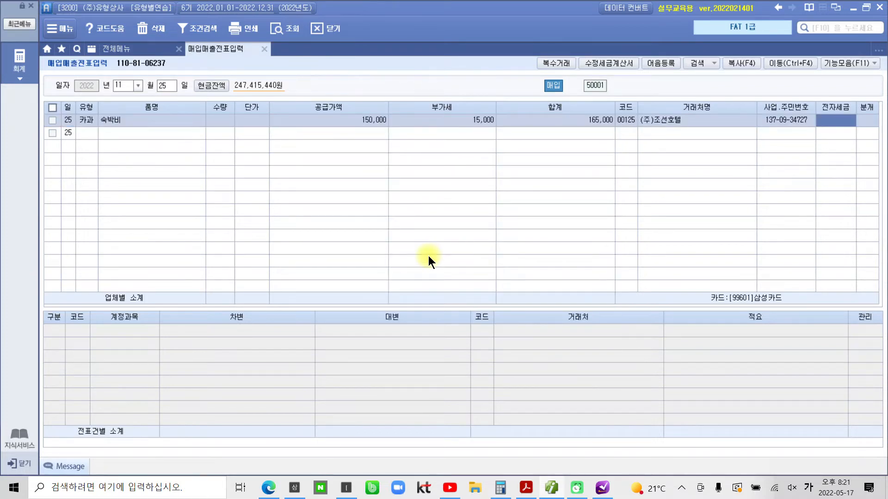
pyautogui.press('Return')
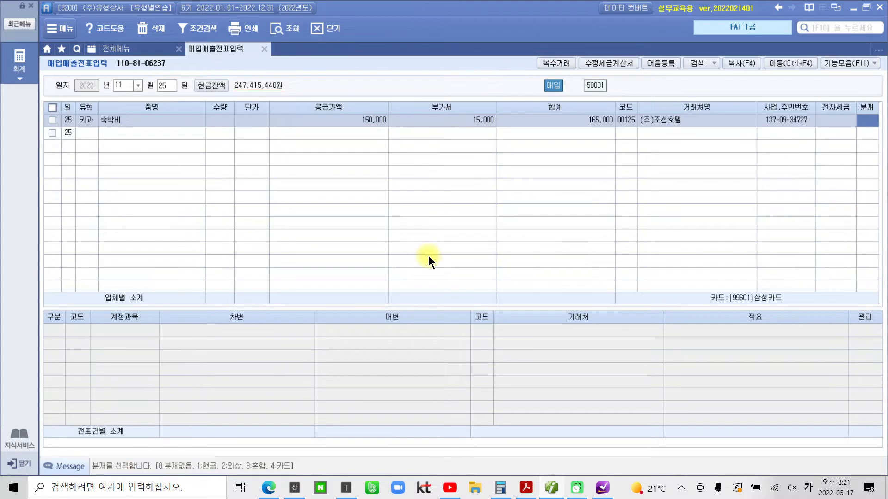
# Set the November 25 voucher's journal type to 카드 and replace the 상품 debit account with 812 여비교통비.
pyautogui.write('4')
pyautogui.press('Return')
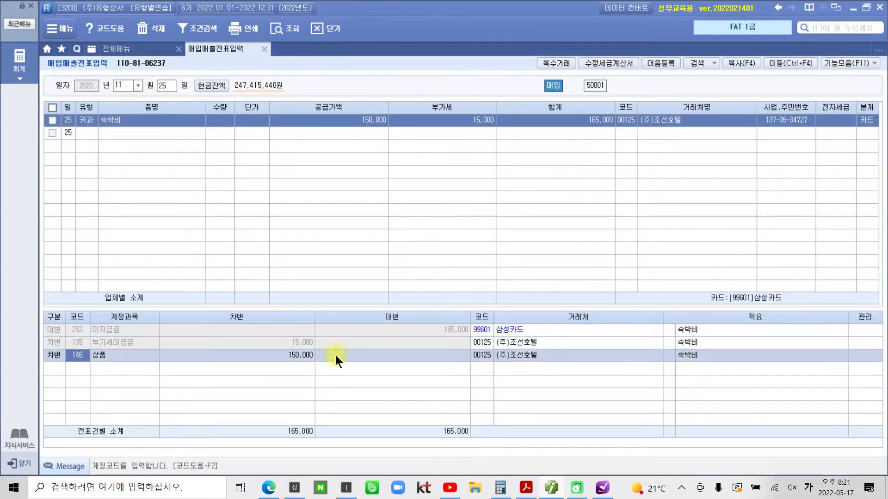
pyautogui.click(99, 329)
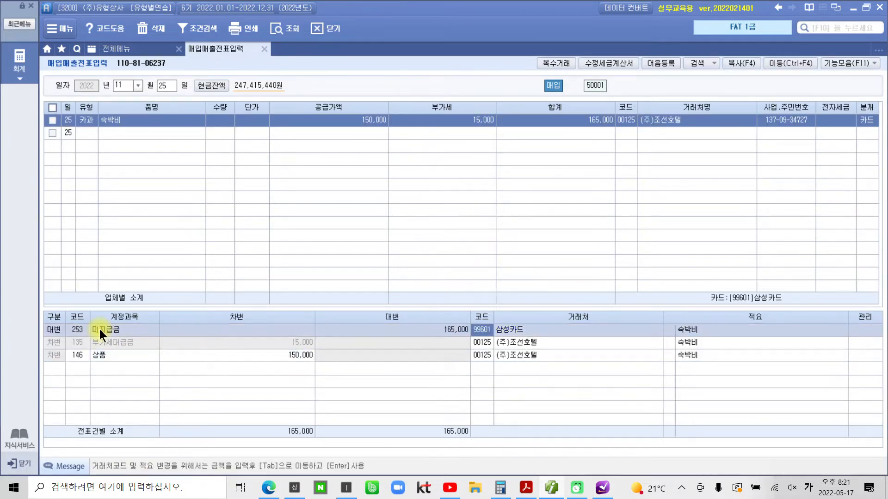
pyautogui.click(104, 343)
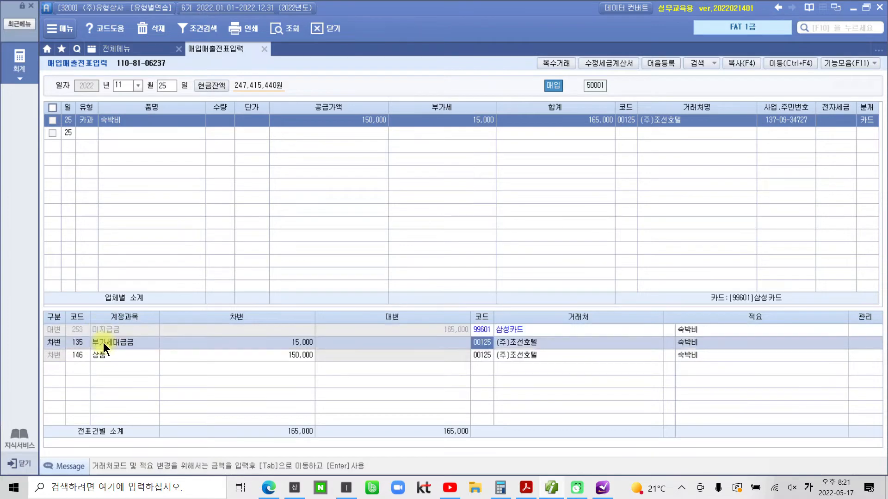
pyautogui.click(77, 355)
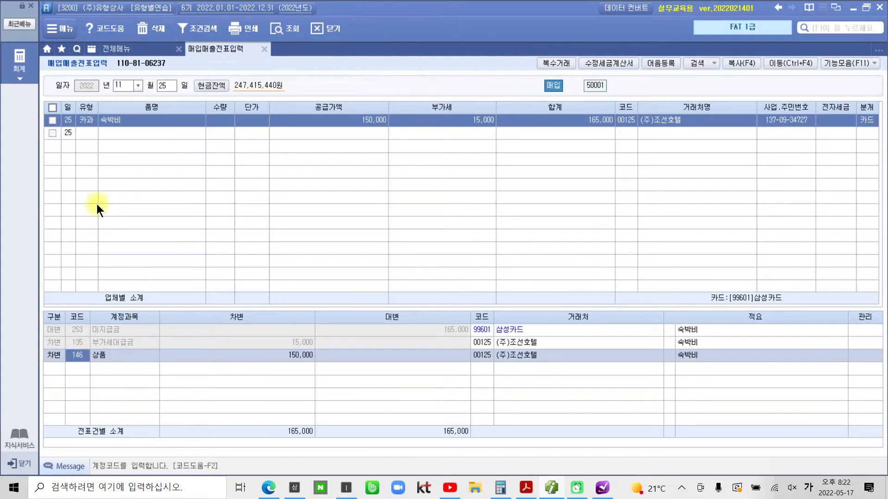
pyautogui.write('812')
pyautogui.press('Return')
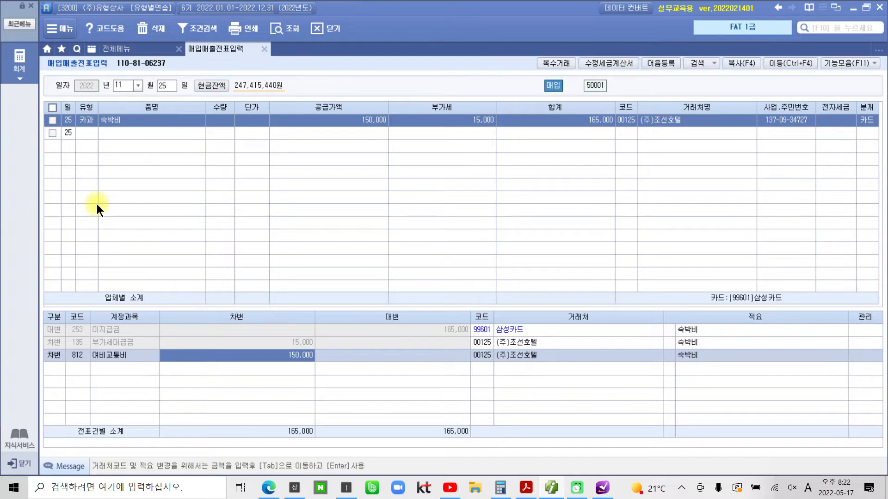
# Switch to the PDF and highlight 삼성카드로 결제하였다 in the November 26 transaction of section 8.
pyautogui.click(526, 488)
pyautogui.scroll(-1, 302, 274)
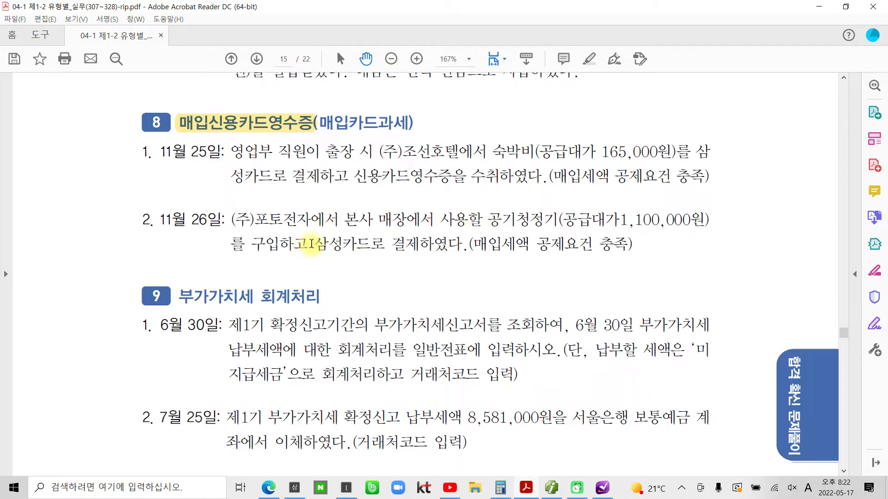
pyautogui.moveTo(315, 244); pyautogui.dragTo(462, 243)
pyautogui.rightClick(417, 248)
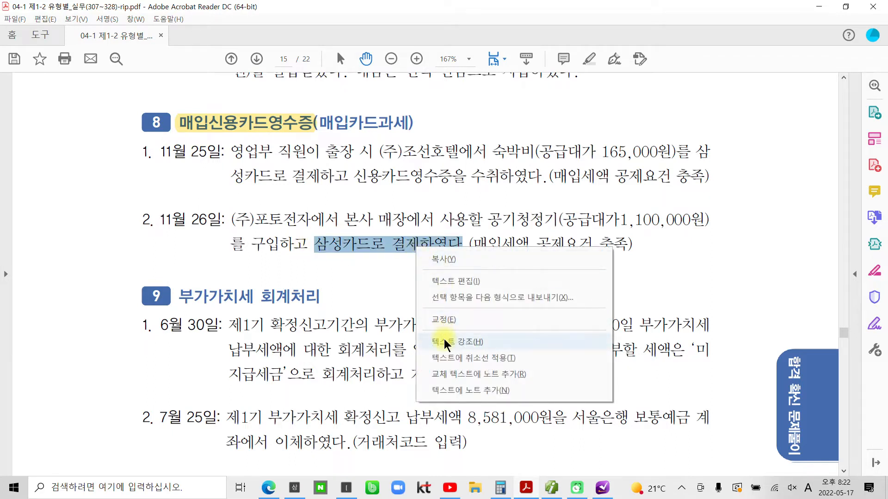
pyautogui.click(445, 342)
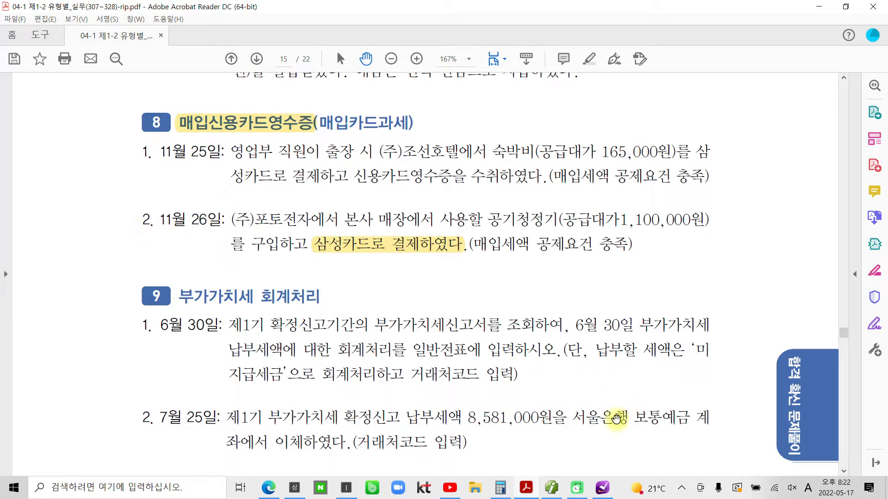
# Switch to 더존 iPlus and start a November 26 voucher of type 57 카과 with 삼성카드 as the credit card.
pyautogui.click(551, 488)
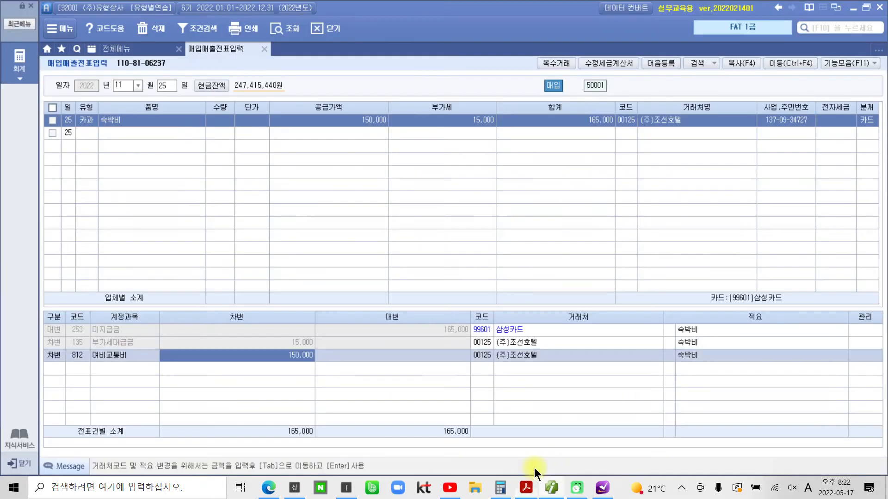
pyautogui.click(163, 85)
pyautogui.write('26')
pyautogui.press('Return')
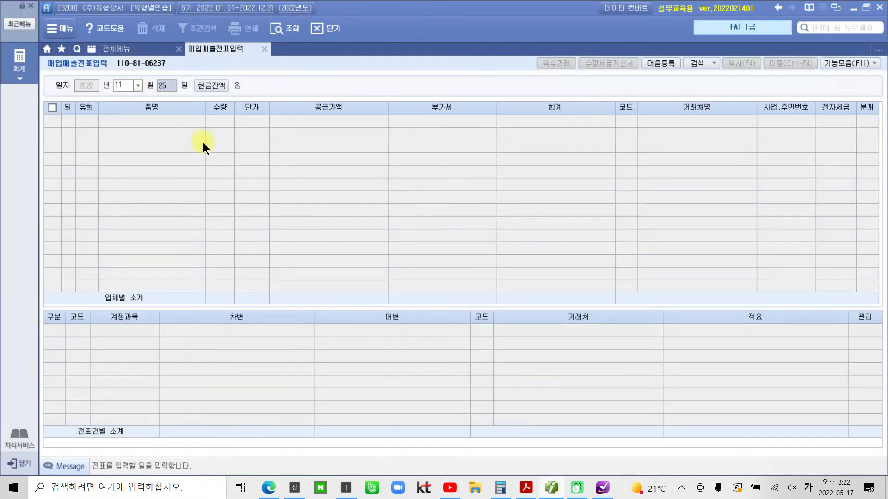
pyautogui.press('Return')
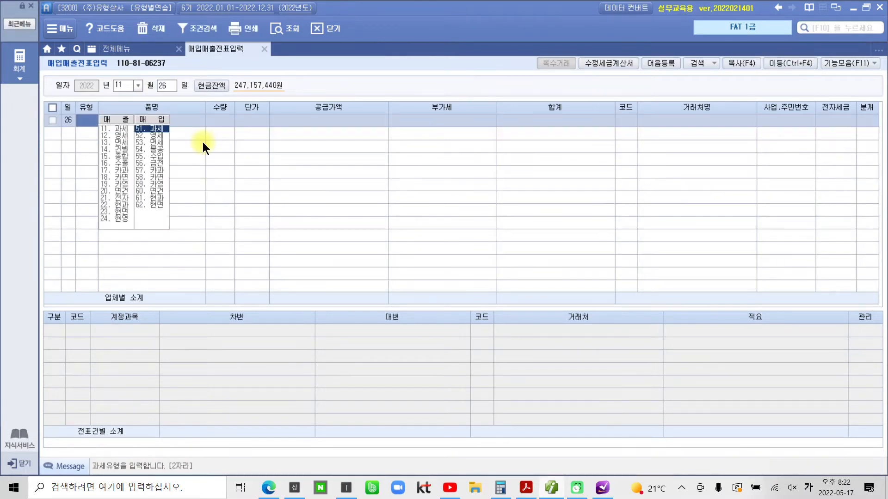
pyautogui.write('57')
pyautogui.press('Return')
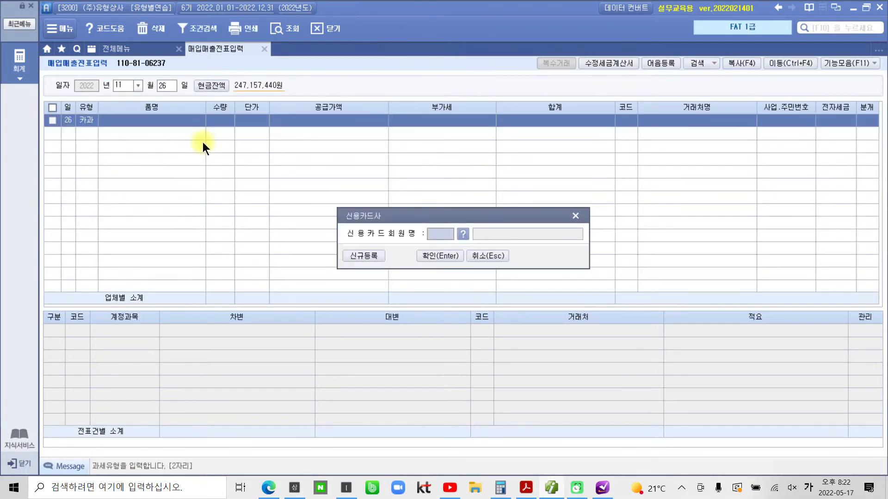
pyautogui.click(464, 234)
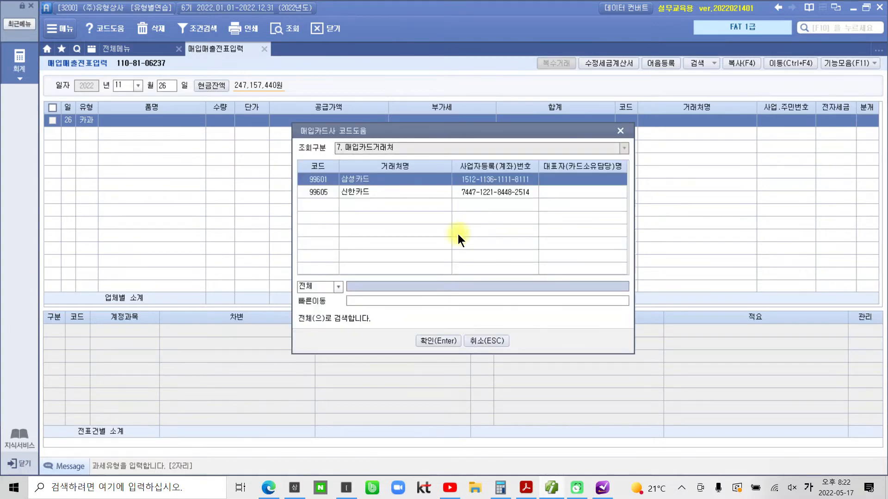
pyautogui.click(427, 339)
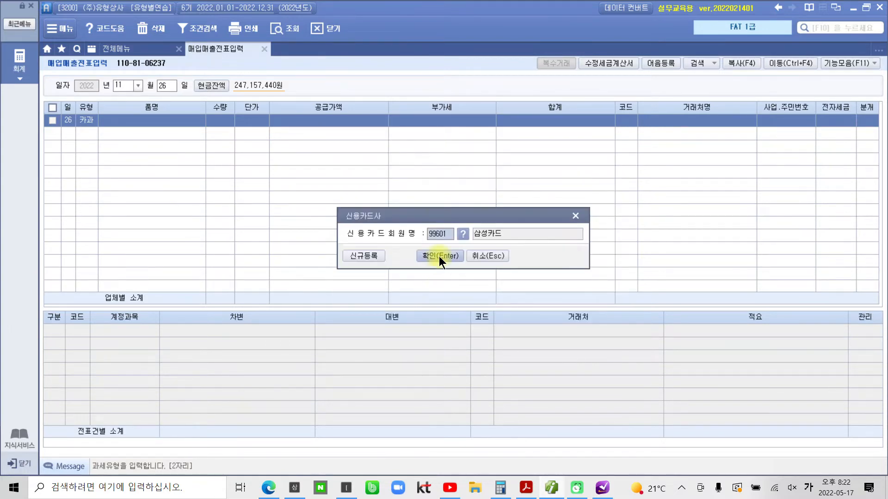
pyautogui.click(439, 310)
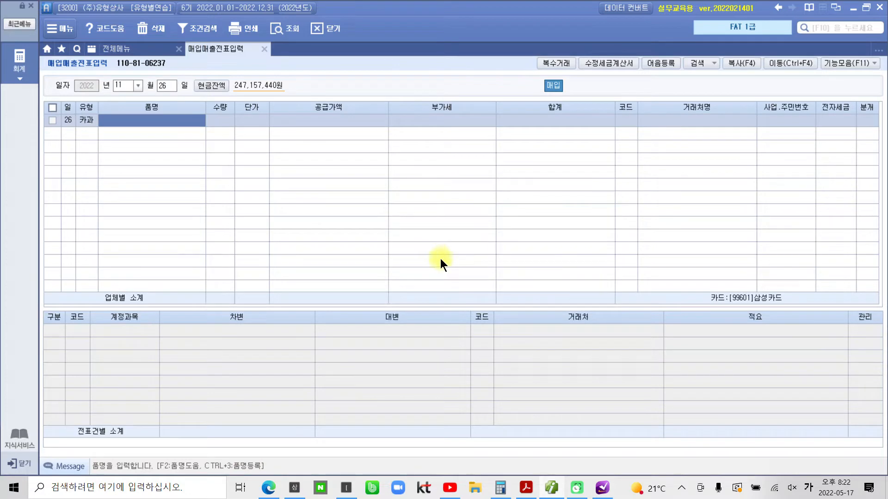
# Enter 공기청정기 as the November 26 voucher's item name with a supply value of 1,000,000.
pyautogui.write('공기청')
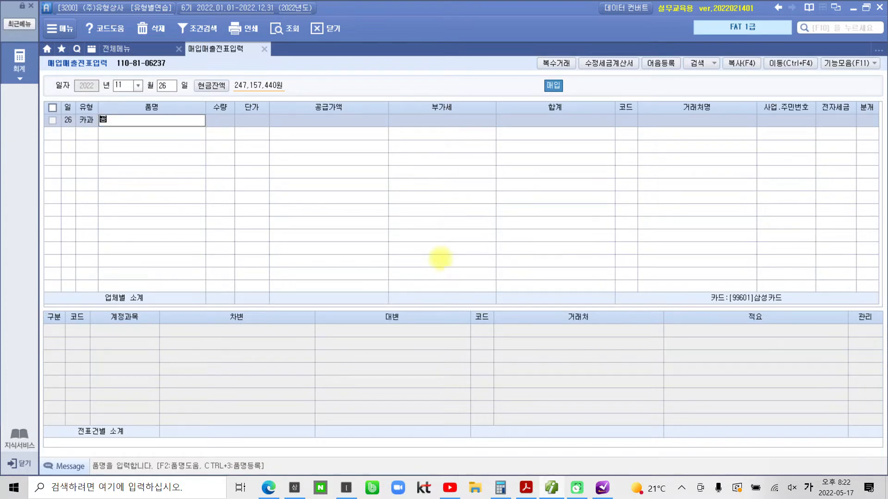
pyautogui.write('정기')
pyautogui.press('Return')
pyautogui.press('Return')
pyautogui.press('Return')
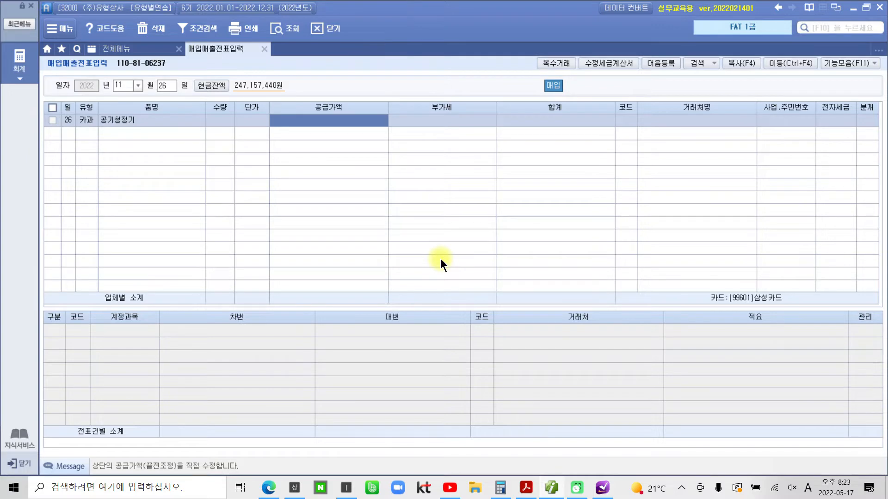
pyautogui.write('1000000')
pyautogui.press('Return')
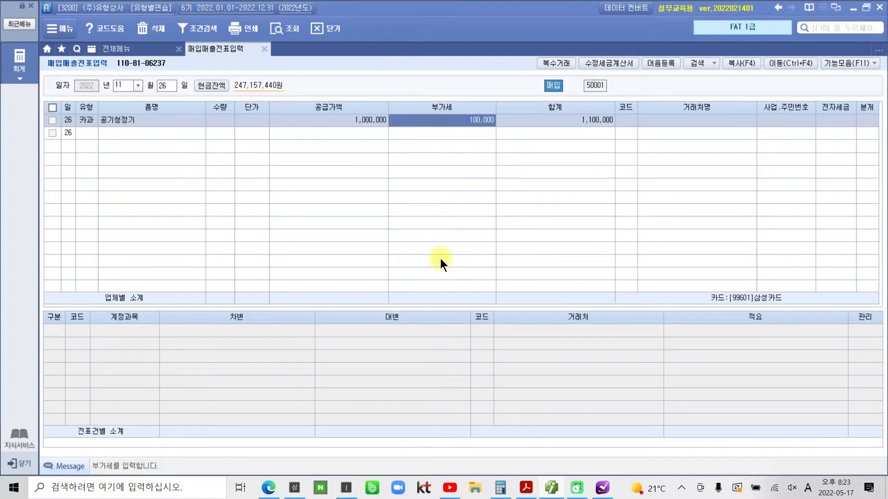
pyautogui.press('Return')
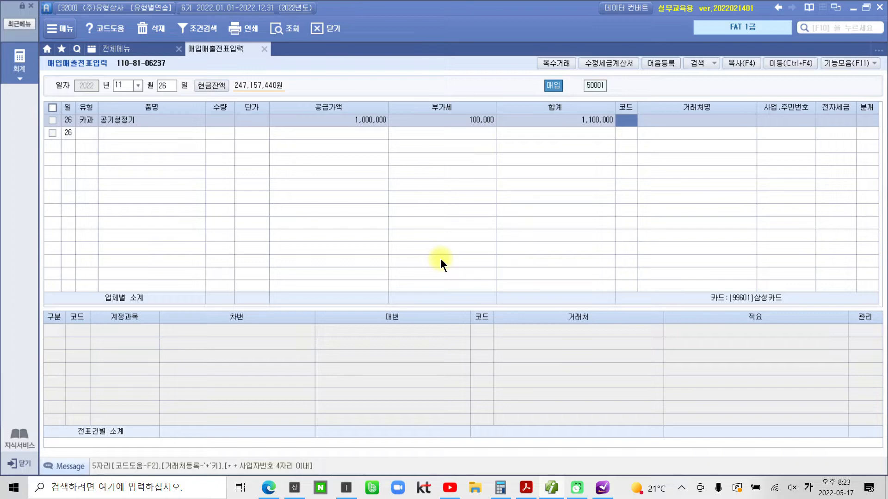
# Set (주)포토전자 as the November 26 voucher's vendor, leaving the electronic tax invoice field blank.
pyautogui.write('포토')
pyautogui.press('Return')
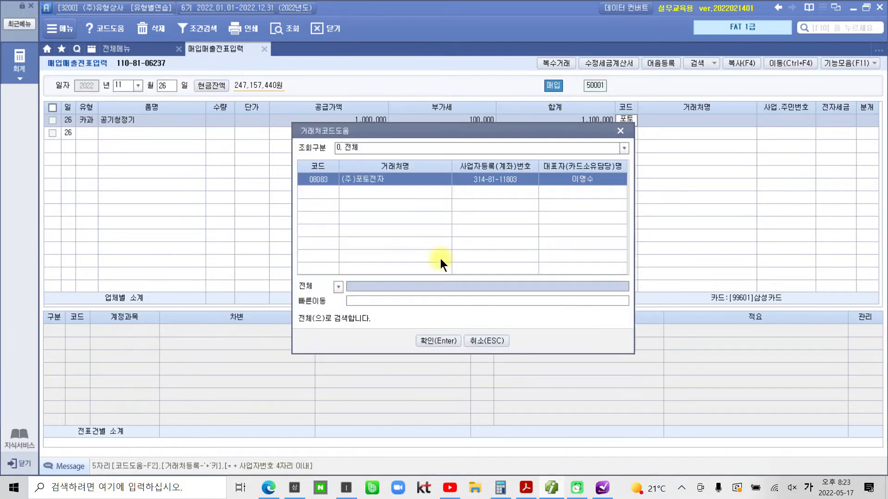
pyautogui.press('Return')
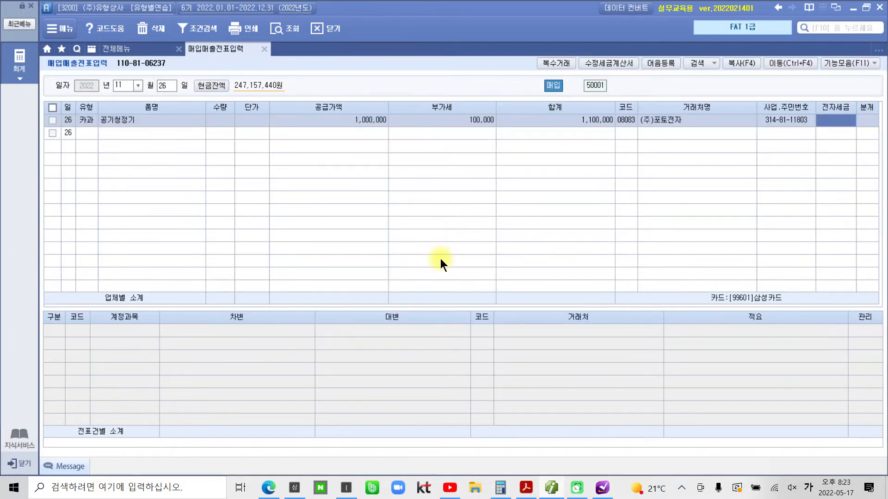
pyautogui.press('Return')
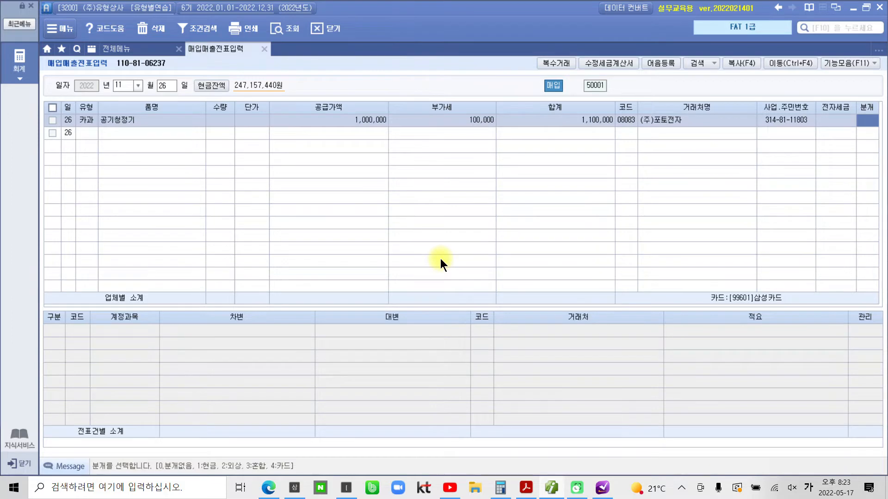
# Set the November 26 voucher's journal type to 카드 and replace the 상품 debit account with 212 비품.
pyautogui.write('4')
pyautogui.press('Return')
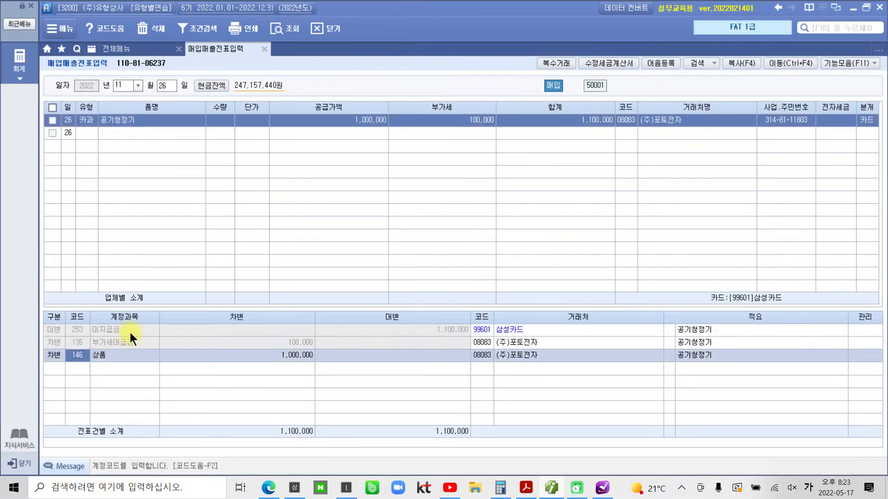
pyautogui.click(78, 342)
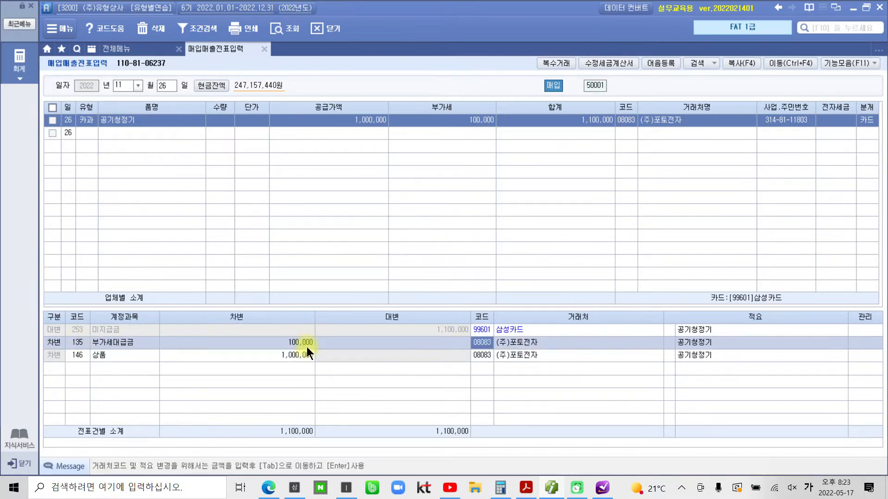
pyautogui.click(79, 354)
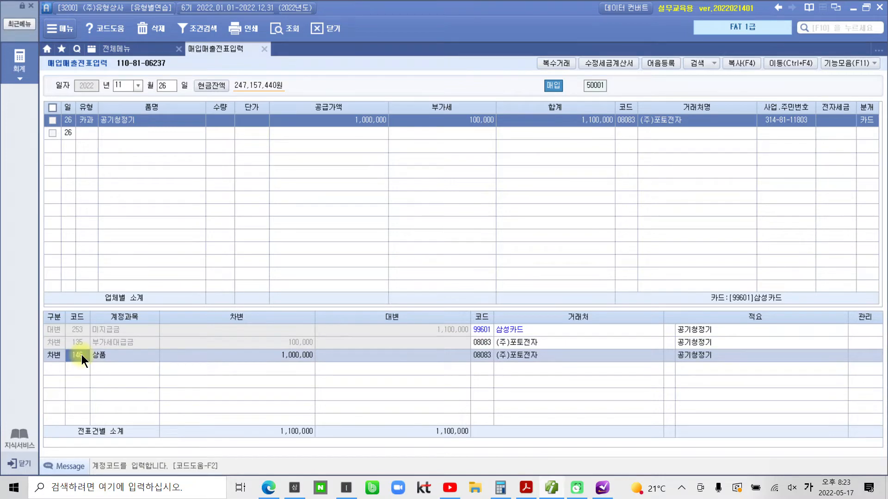
pyautogui.write('212')
pyautogui.press('Return')
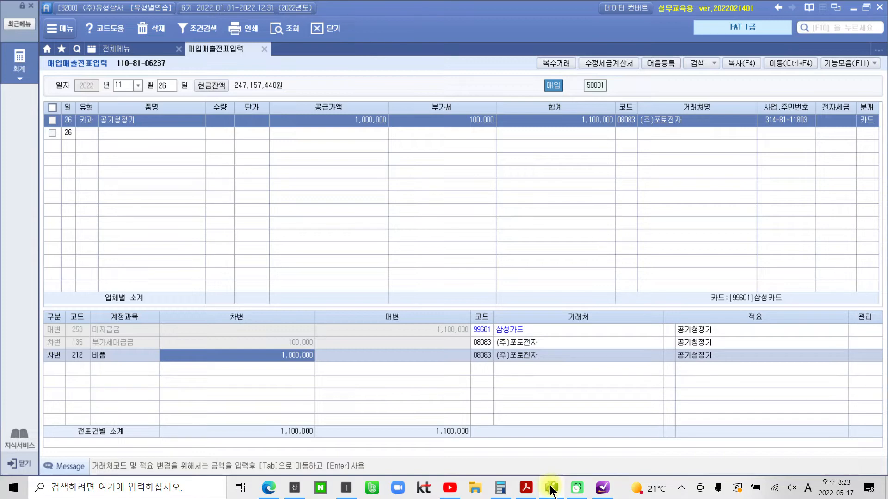
# Switch to the PDF and highlight the date 6월 30일 and the word 부가가치세신고서 in section 9's first transaction.
pyautogui.moveTo(551, 492)
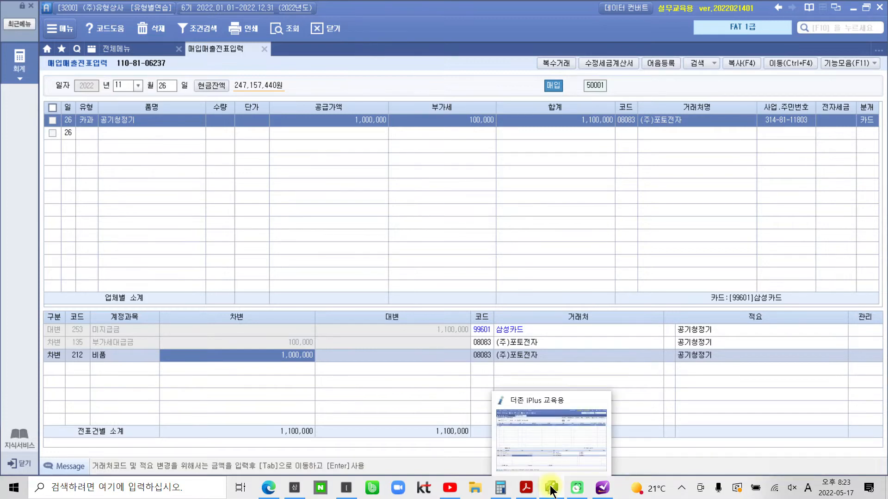
pyautogui.click(551, 491)
pyautogui.scroll(-2, 451, 383)
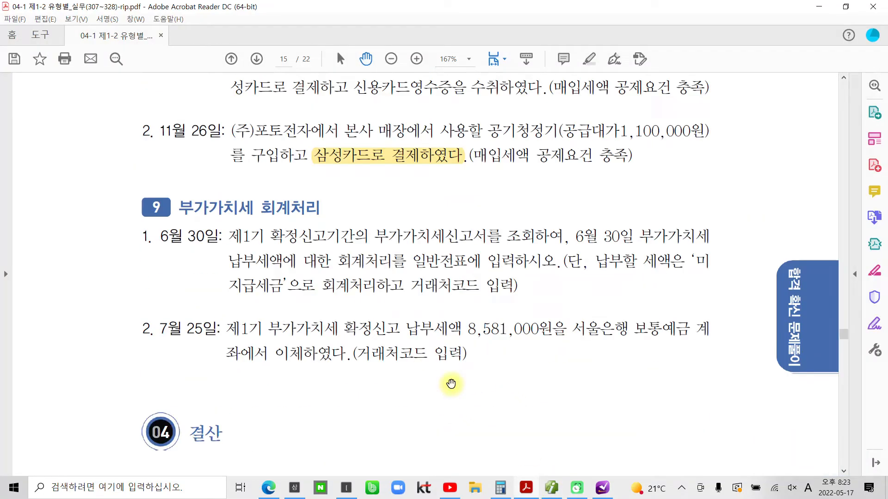
pyautogui.scroll(-2, 451, 384)
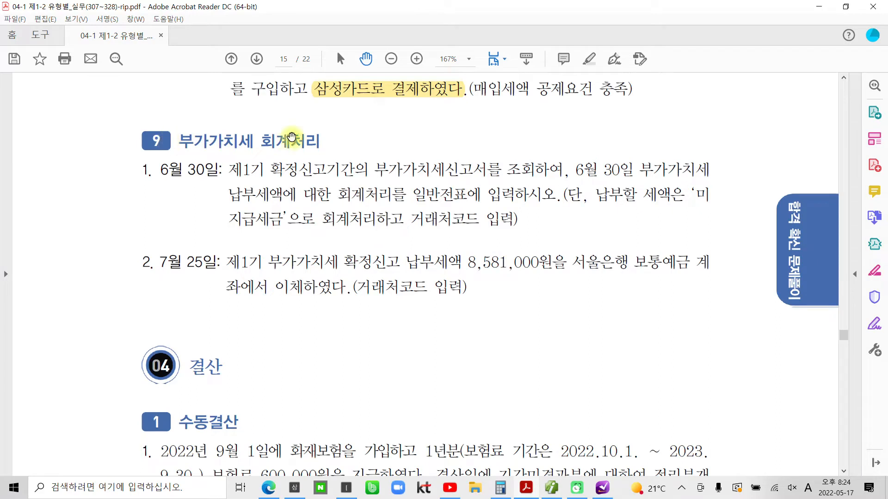
pyautogui.moveTo(158, 170); pyautogui.dragTo(216, 170)
pyautogui.rightClick(213, 170)
pyautogui.click(259, 263)
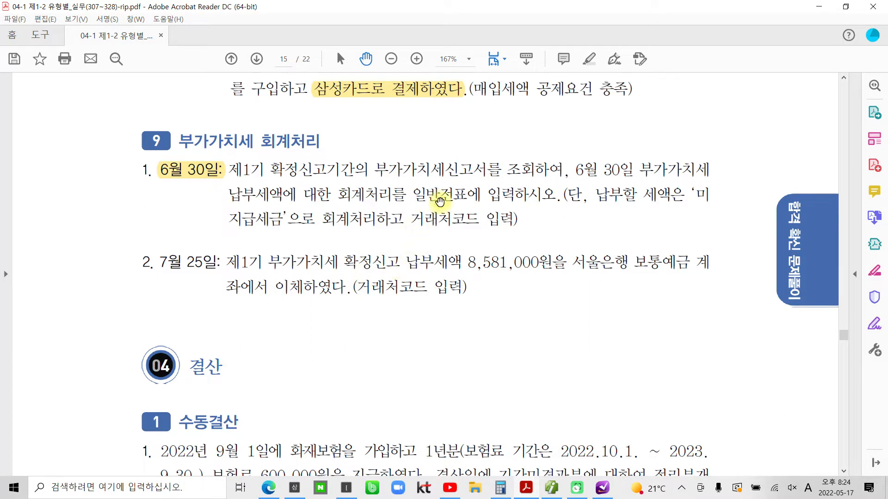
pyautogui.moveTo(489, 170); pyautogui.dragTo(377, 170)
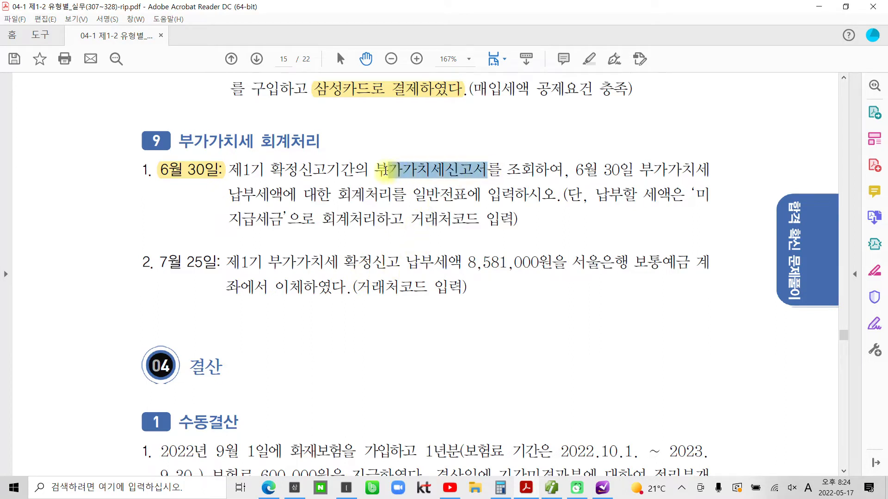
pyautogui.rightClick(395, 175)
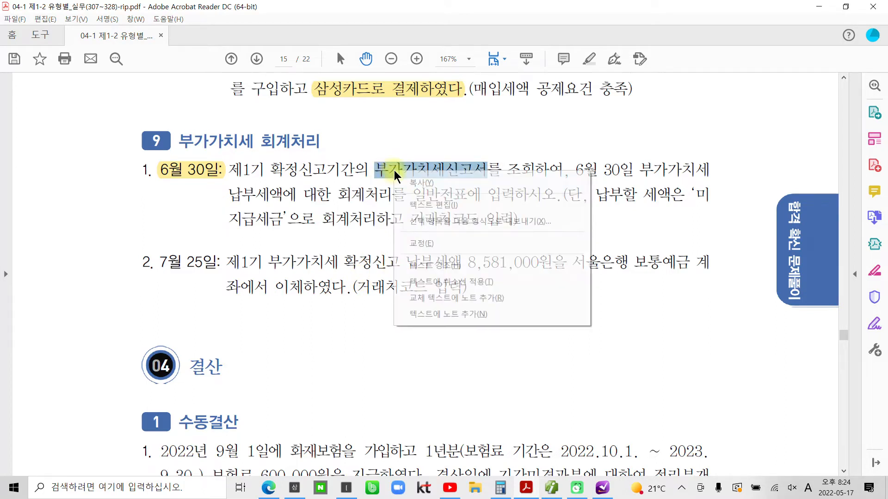
pyautogui.click(442, 265)
# Return to 더존 iPlus, close the purchase/sales voucher entry and open the VAT return (부가가치세신고서).
pyautogui.click(551, 487)
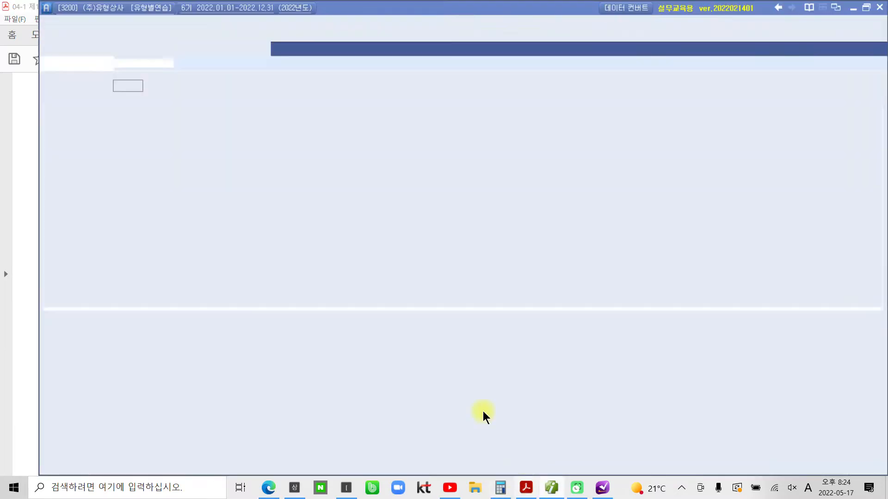
pyautogui.click(265, 49)
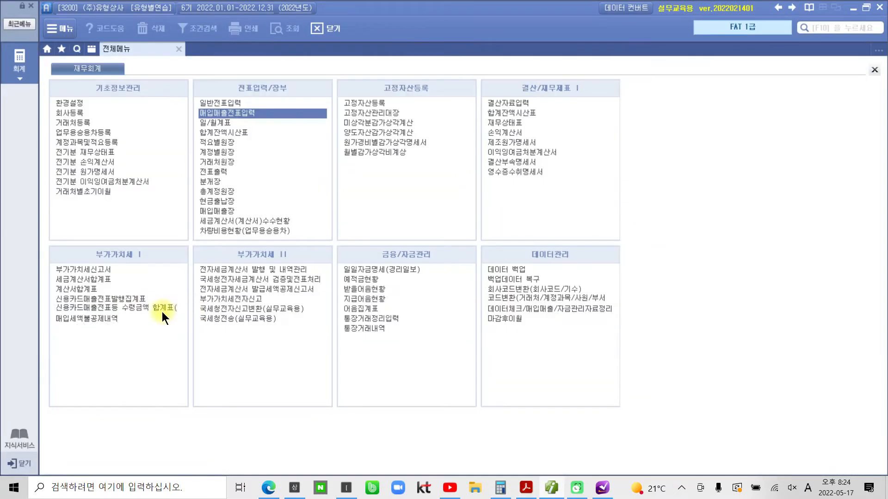
pyautogui.click(95, 270)
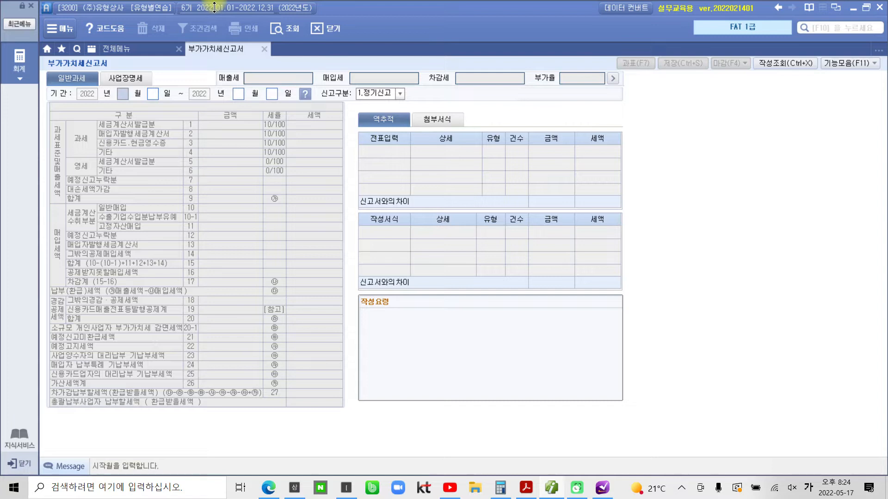
# Load the saved regular VAT return (정기신고) for the period April 1 to June 30, 2022.
pyautogui.write('04')
pyautogui.press('Return')
pyautogui.write('01')
pyautogui.press('Return')
pyautogui.write('06')
pyautogui.press('Return')
pyautogui.write('30')
pyautogui.press('Return')
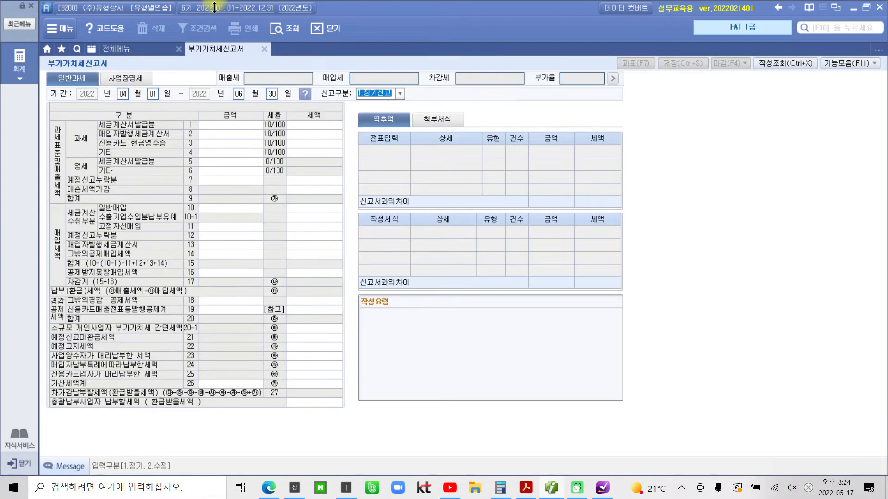
pyautogui.press('Return')
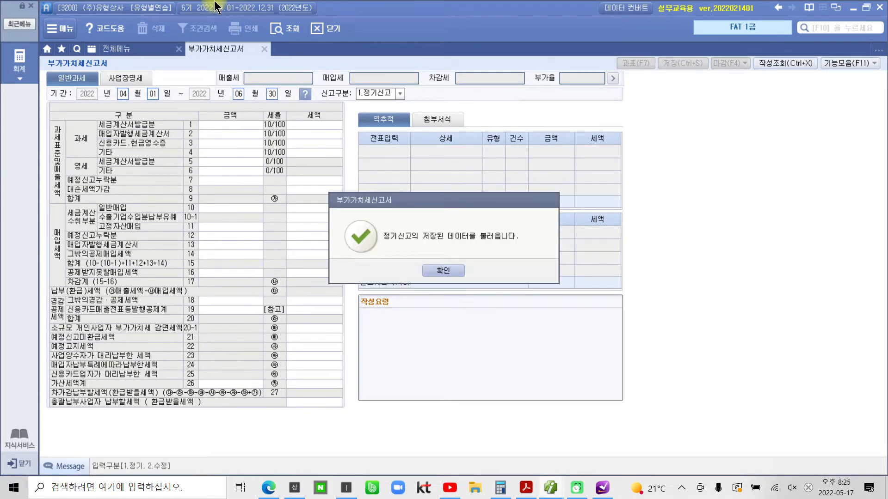
pyautogui.click(454, 270)
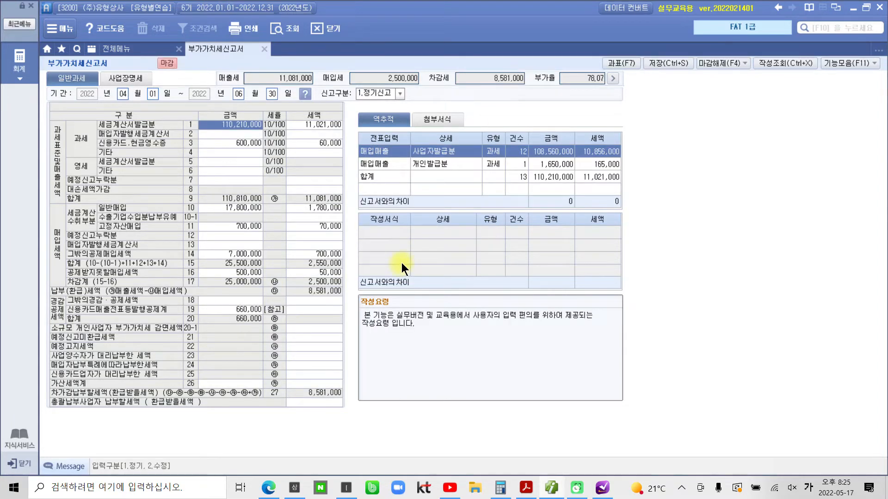
# Examine the VAT return's 매출세, 매입세 and 차감세 amounts and its 납부(환급)세액 line.
pyautogui.hotkey('ctrl', '2')
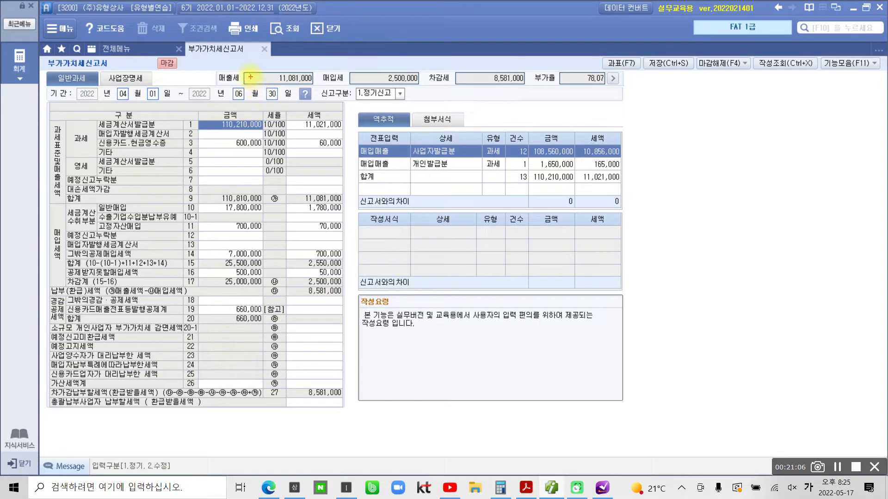
pyautogui.moveTo(248, 73)
pyautogui.mouseDown()
pyautogui.moveTo(319, 85)
pyautogui.moveTo(419, 268)
pyautogui.mouseUp()
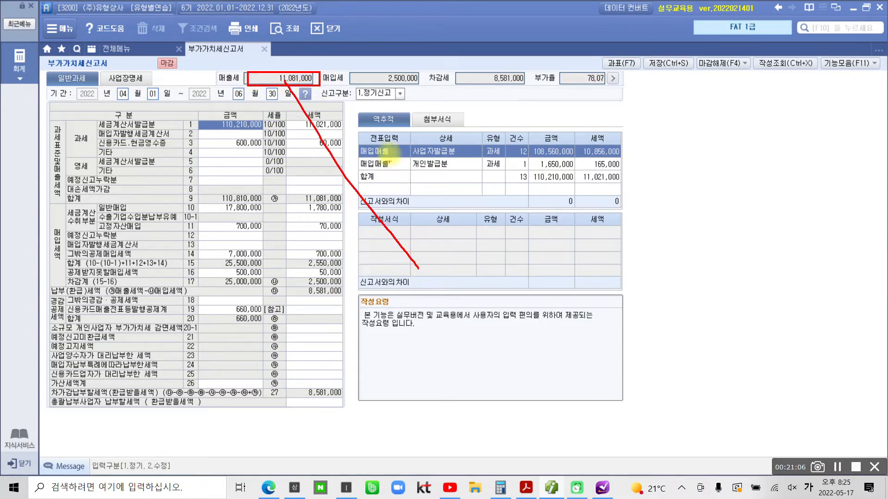
pyautogui.moveTo(385, 83); pyautogui.dragTo(530, 243)
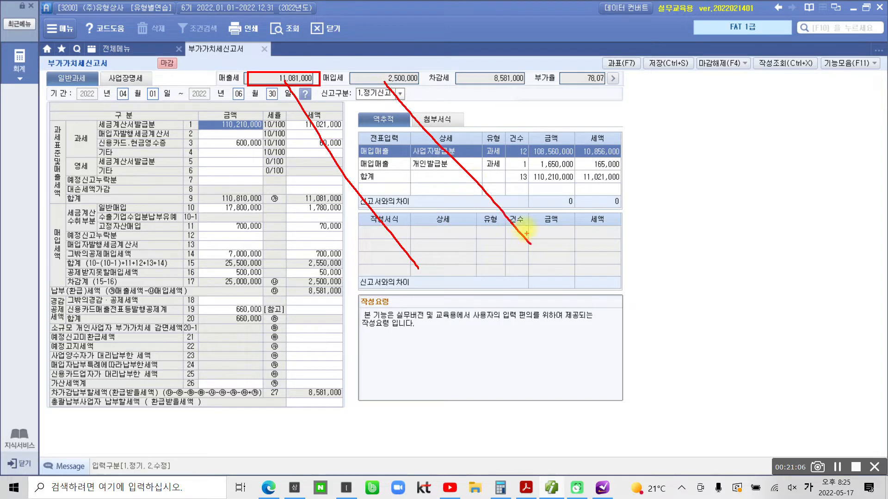
pyautogui.moveTo(491, 83); pyautogui.dragTo(598, 249)
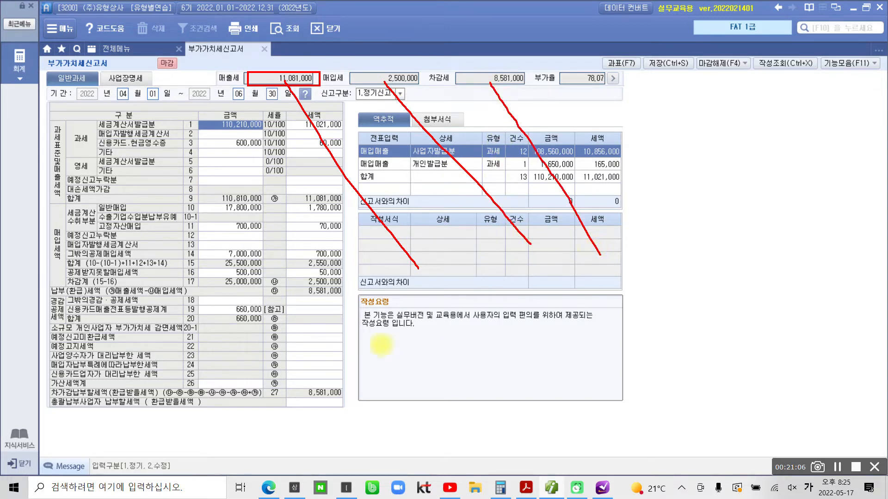
pyautogui.moveTo(303, 292)
pyautogui.mouseDown()
pyautogui.moveTo(293, 294)
pyautogui.moveTo(324, 305)
pyautogui.moveTo(307, 293)
pyautogui.mouseUp()
pyautogui.moveTo(459, 301)
pyautogui.mouseDown()
pyautogui.moveTo(407, 259)
pyautogui.moveTo(446, 311)
pyautogui.mouseUp()
pyautogui.moveTo(543, 276)
pyautogui.mouseDown()
pyautogui.moveTo(501, 258)
pyautogui.moveTo(561, 251)
pyautogui.moveTo(555, 271)
pyautogui.mouseUp()
pyautogui.moveTo(640, 282)
pyautogui.mouseDown()
pyautogui.moveTo(603, 255)
pyautogui.moveTo(648, 282)
pyautogui.moveTo(636, 283)
pyautogui.mouseUp()
pyautogui.moveTo(412, 290); pyautogui.dragTo(436, 287)
pyautogui.moveTo(512, 264); pyautogui.dragTo(533, 259)
pyautogui.moveTo(619, 271); pyautogui.dragTo(650, 266)
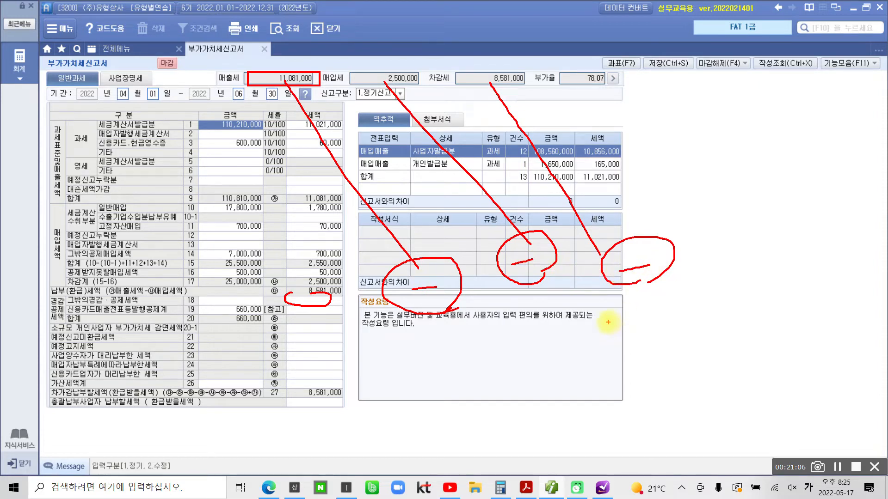
# Check the 매출세 amount in the VAT return and open general voucher entry (일반전표입력) for June 30.
pyautogui.press('Escape')
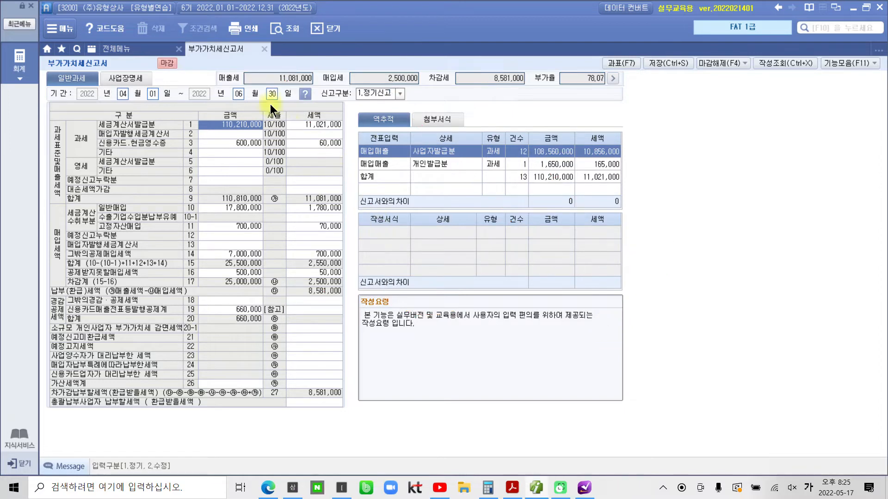
pyautogui.click(265, 77)
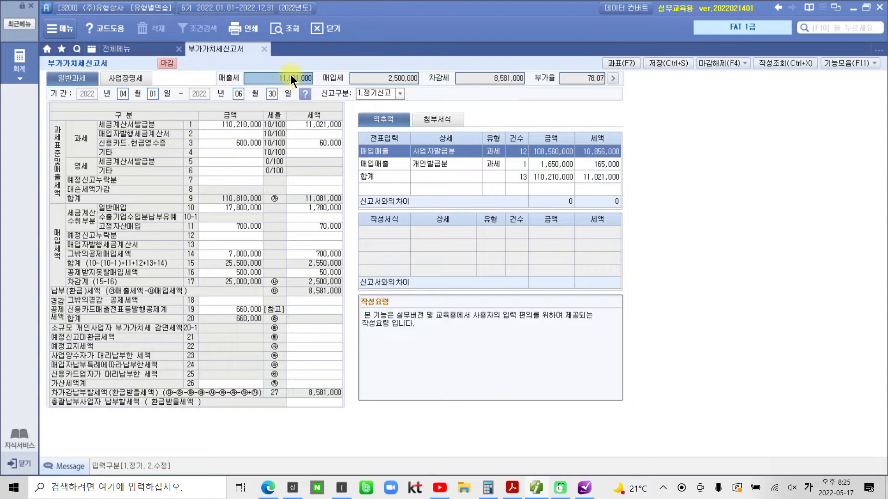
pyautogui.click(149, 51)
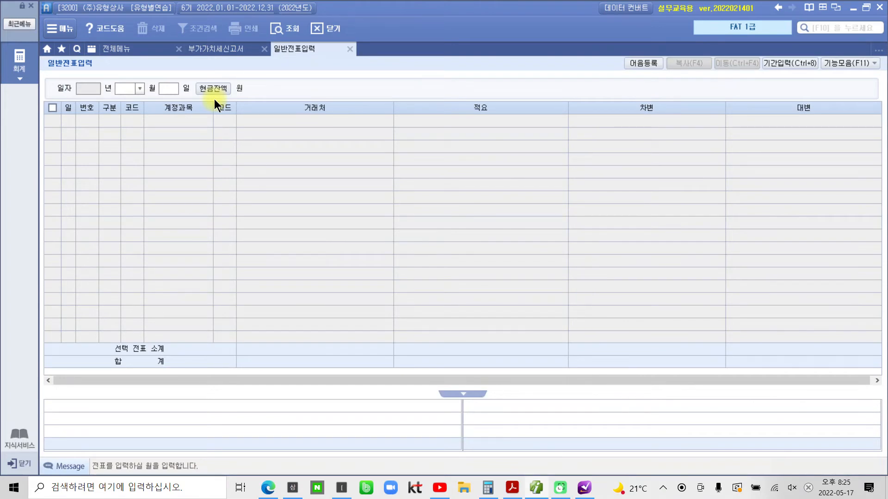
pyautogui.write('06')
pyautogui.press('Return')
pyautogui.write('30')
pyautogui.press('Return')
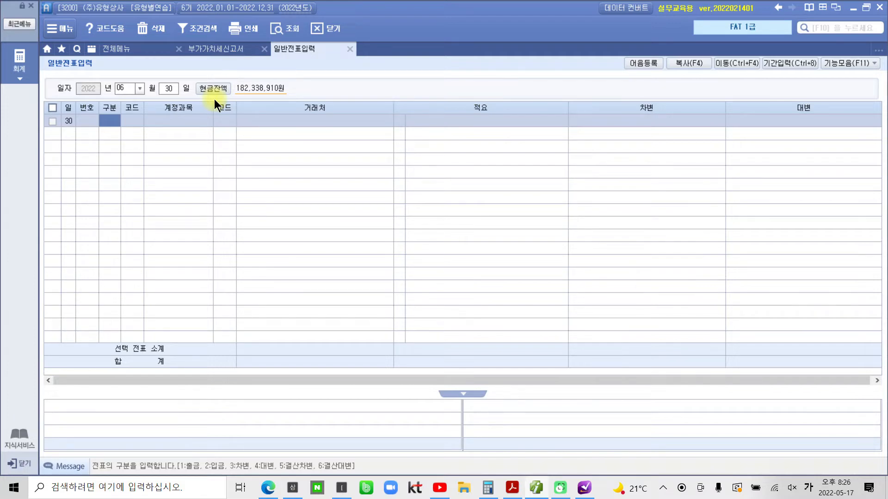
# Enter a debit (차변) line for account 255 부가세예수금 with the amount 11,081,000, leaving the trading partner and description empty.
pyautogui.write('3')
pyautogui.press('Return')
pyautogui.write('부가')
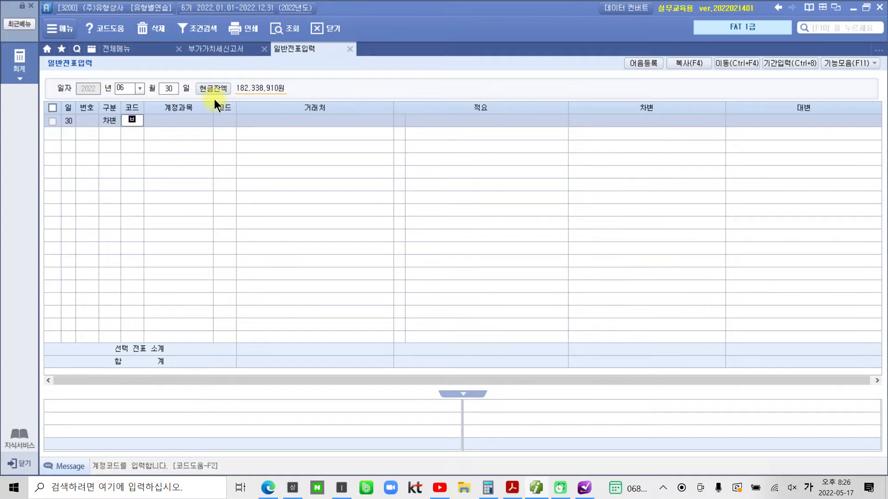
pyautogui.press('Return')
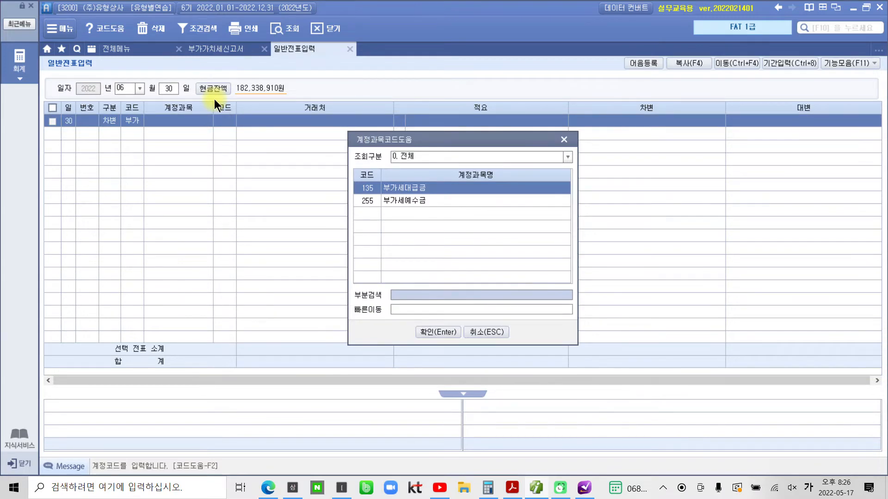
pyautogui.press('Down')
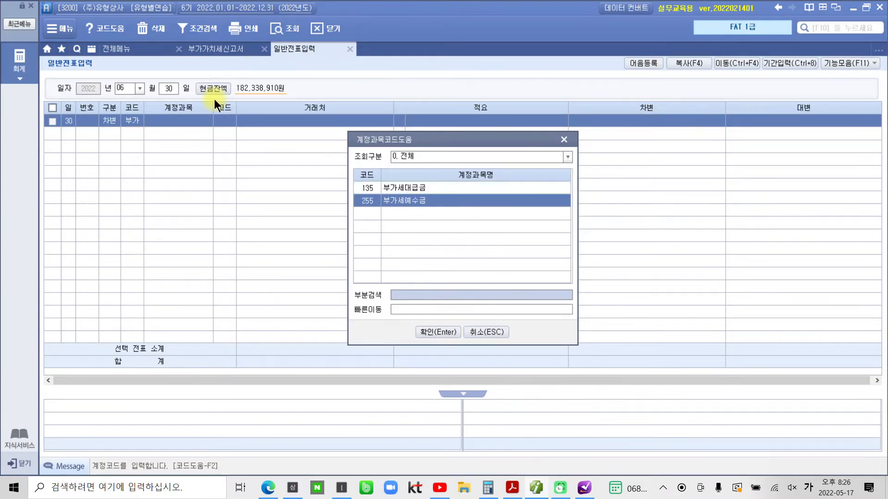
pyautogui.press('Return')
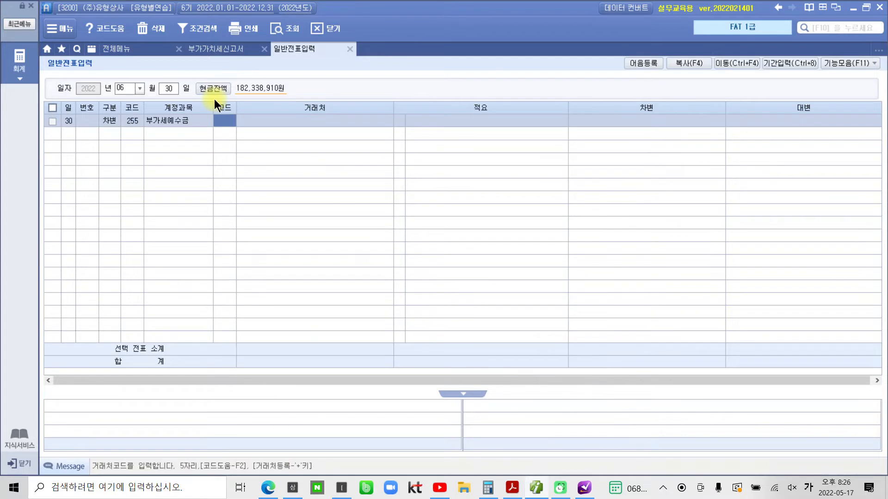
pyautogui.press('Return')
pyautogui.press('Return')
pyautogui.press('Return')
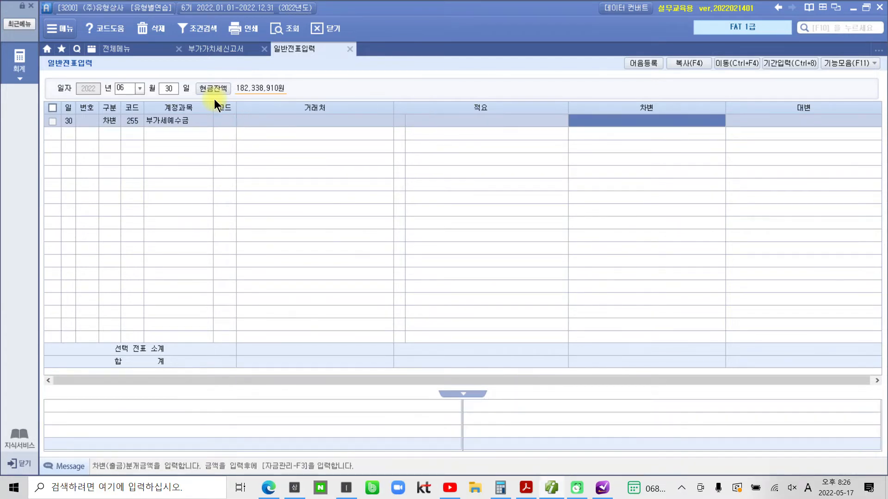
pyautogui.write('11081000')
pyautogui.press('Return')
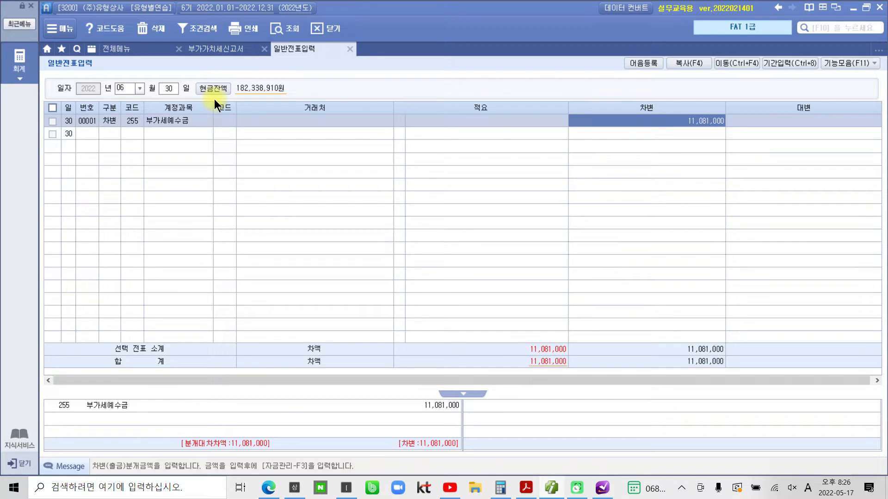
pyautogui.press('Return')
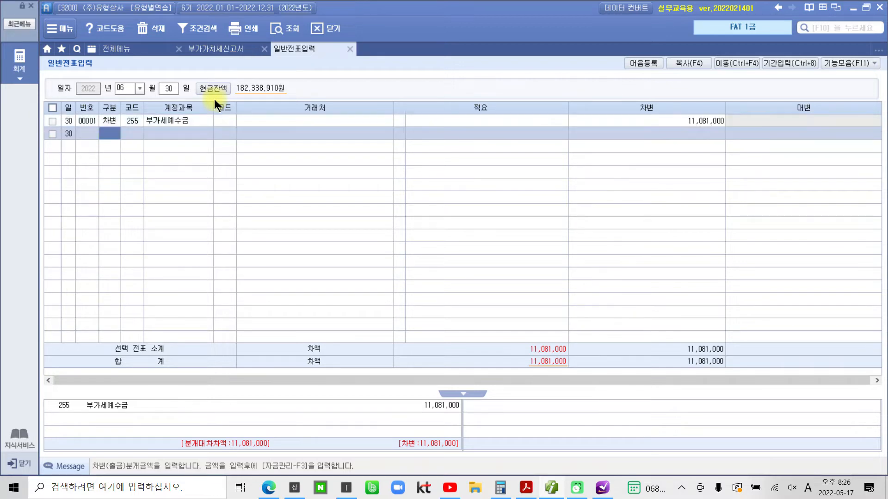
# Start a credit (대변) line on the next row with account 135 부가세대급금, leaving the trading partner and description empty.
pyautogui.write('4')
pyautogui.press('Return')
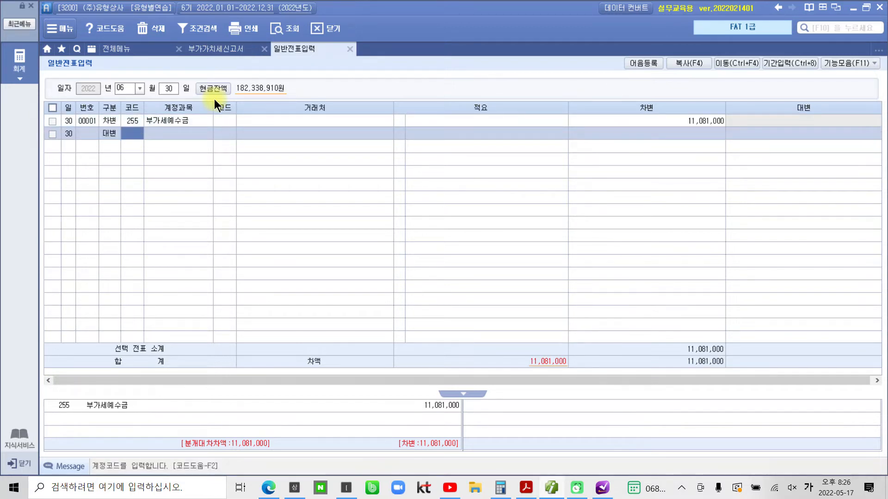
pyautogui.write('부가')
pyautogui.press('Return')
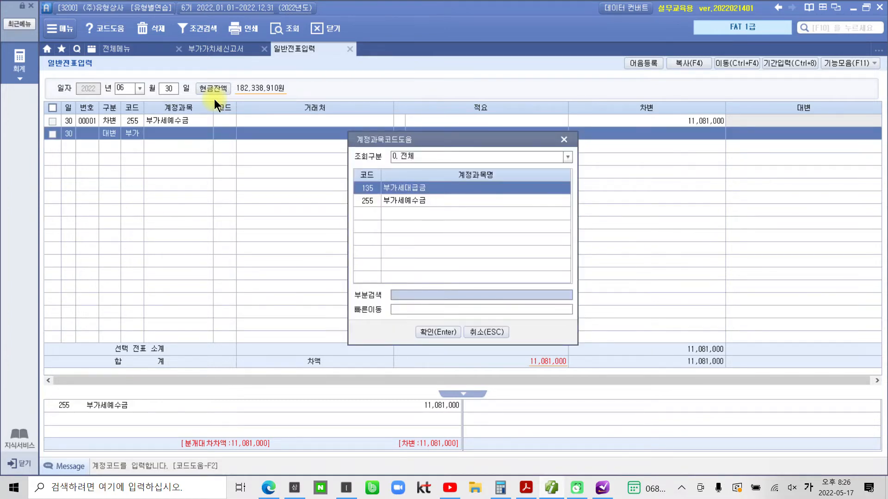
pyautogui.press('Return')
pyautogui.press('Return')
pyautogui.press('Return')
pyautogui.press('Return')
pyautogui.press('Return')
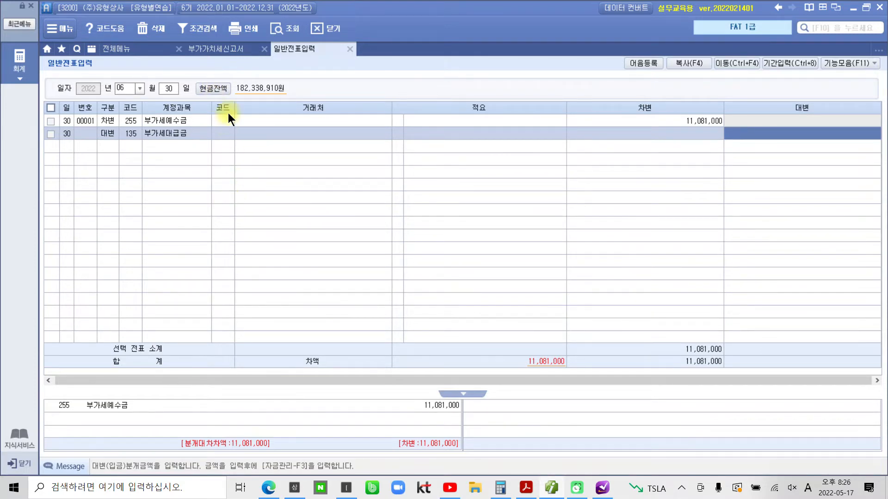
# Look up the 매입세 amount in the VAT return and enter 2,500,000 as the 부가세대급금 line's credit amount.
pyautogui.click(213, 47)
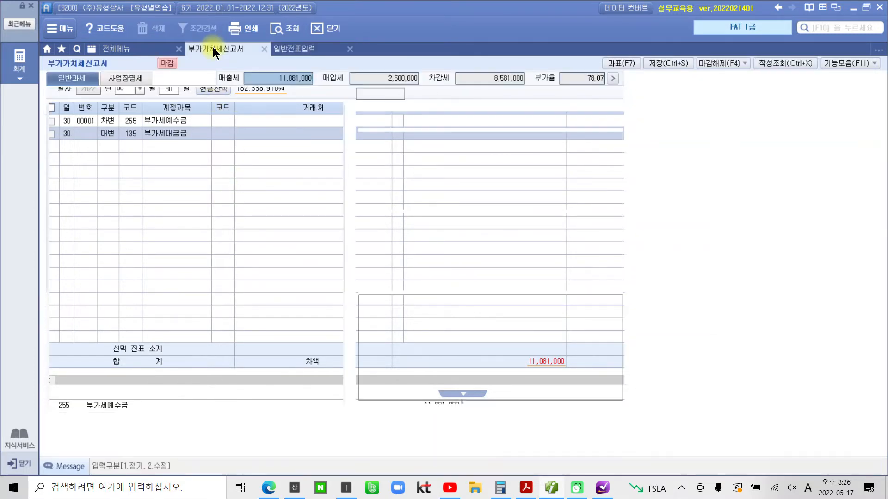
pyautogui.click(371, 78)
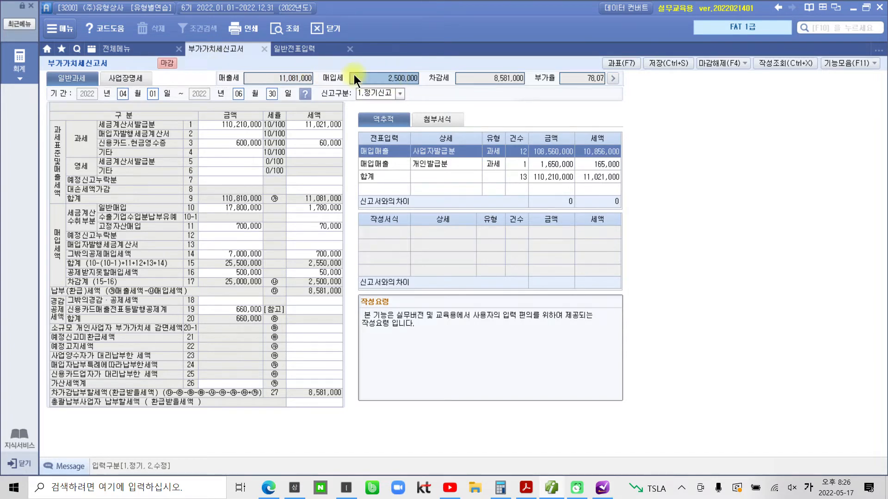
pyautogui.click(305, 48)
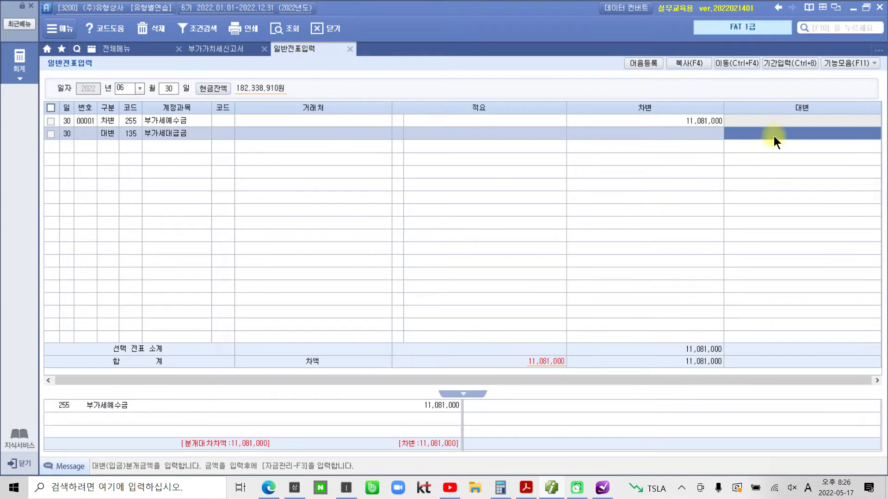
pyautogui.write('2500000')
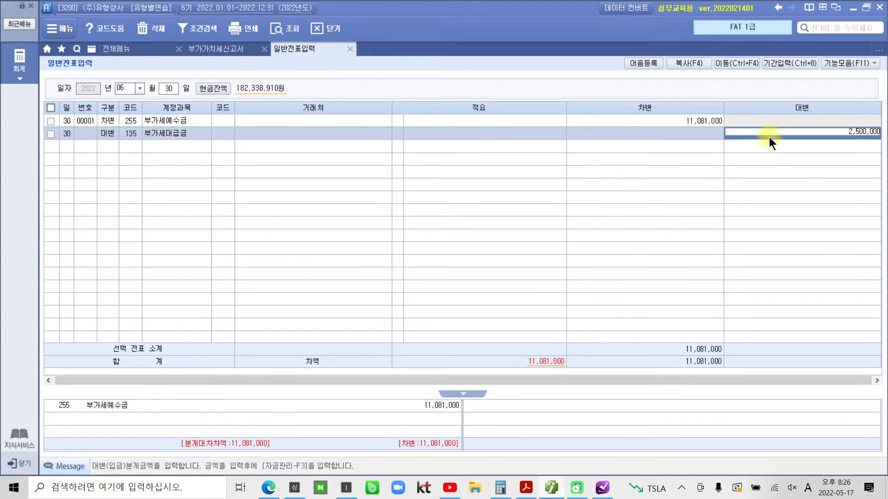
pyautogui.press('Return')
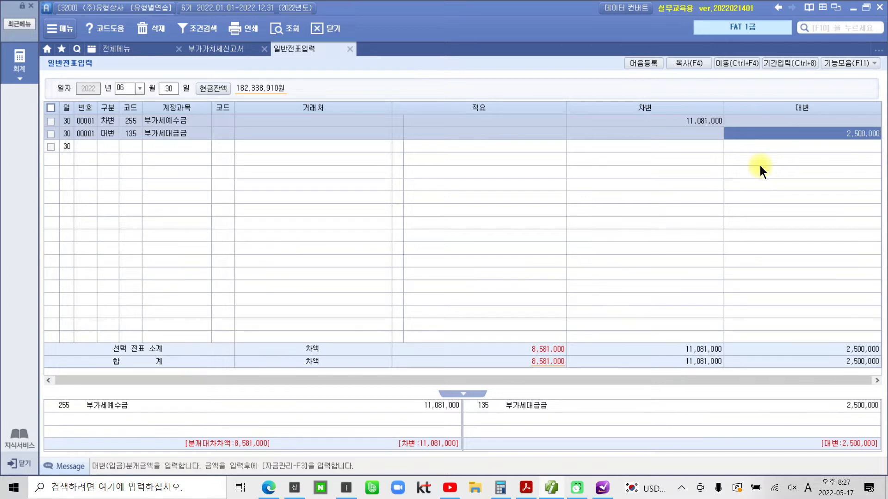
# Check the tax payable in the VAT return (부가가치세신고서), and return to the general voucher entry (일반전표입력).
pyautogui.moveTo(518, 332)
pyautogui.mouseDown()
pyautogui.moveTo(500, 361)
pyautogui.moveTo(580, 336)
pyautogui.mouseUp()
pyautogui.click(223, 54)
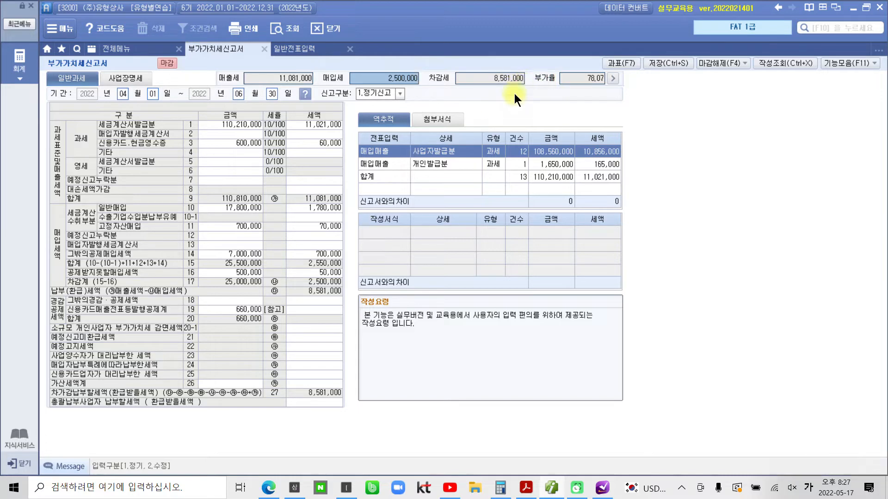
pyautogui.click(307, 49)
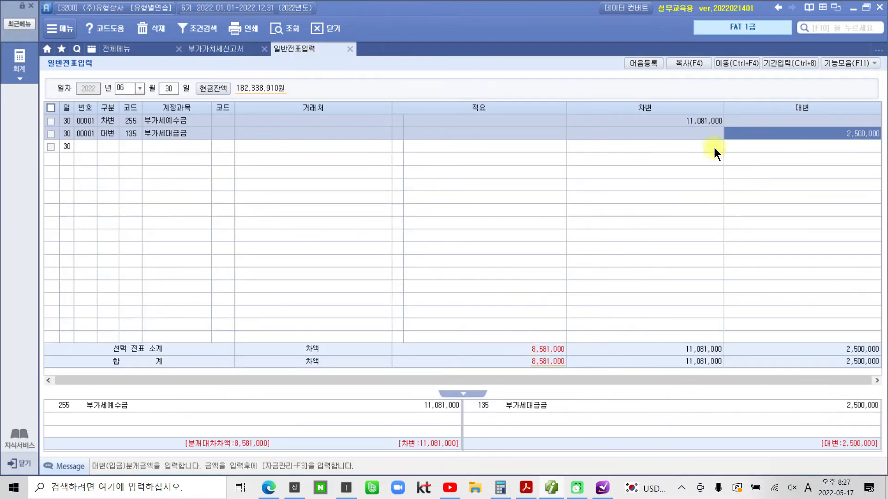
# Start a third line in the June 30 voucher as a credit (대변) to account 261 미지급세금.
pyautogui.click(102, 143)
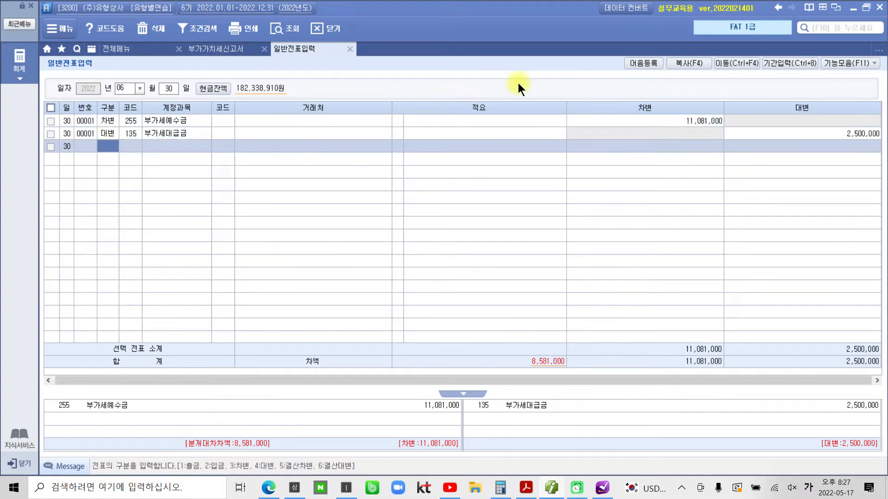
pyautogui.write('4')
pyautogui.press('Return')
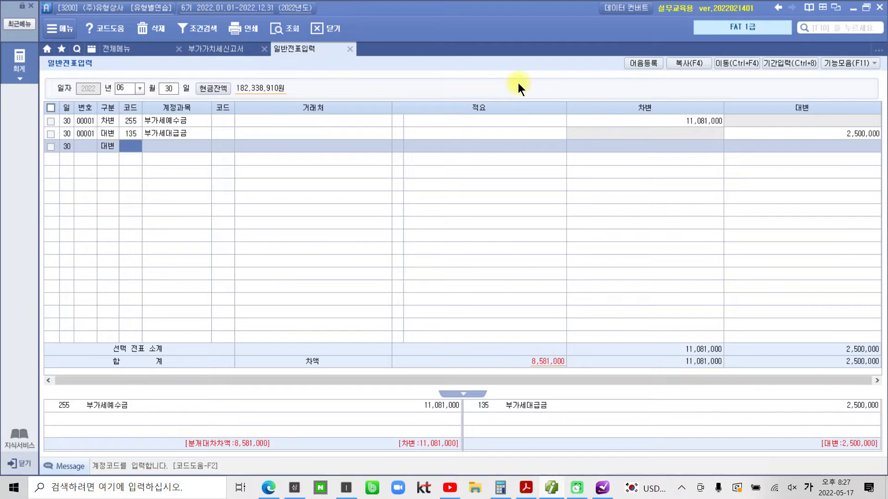
pyautogui.write('미지')
pyautogui.press('Return')
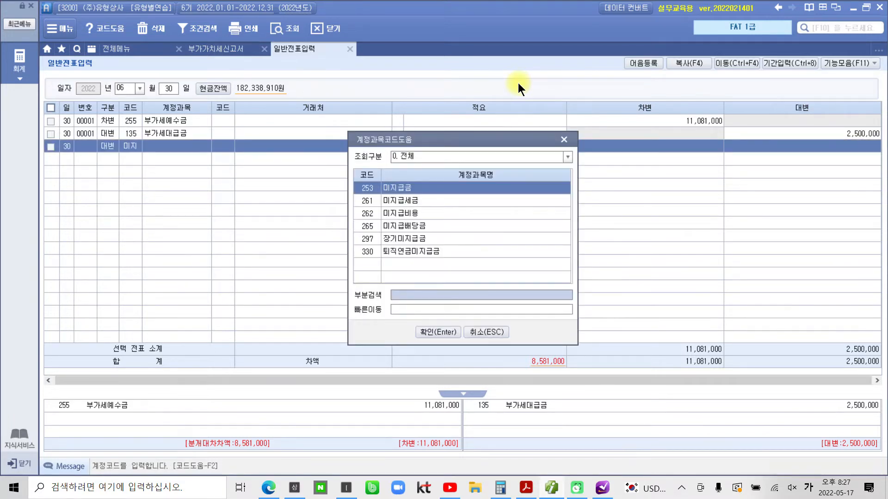
pyautogui.press('Down')
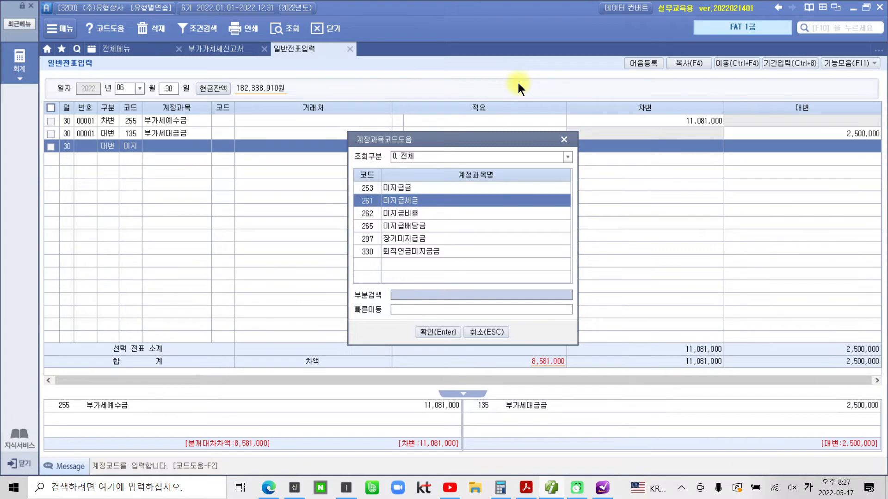
pyautogui.press('Return')
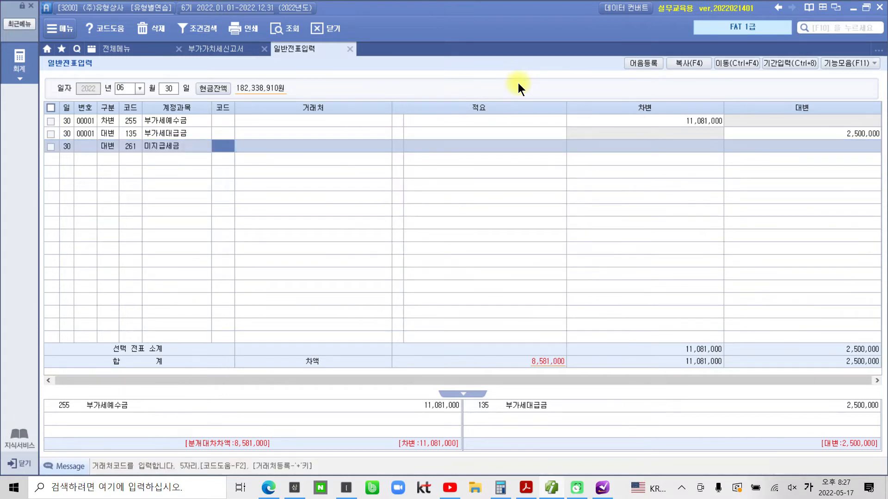
# Assign 서대문세무서 as the 미지급세금 line's counterparty and enter a credit amount of 8,581,000 without a description.
pyautogui.write('세무')
pyautogui.press('Return')
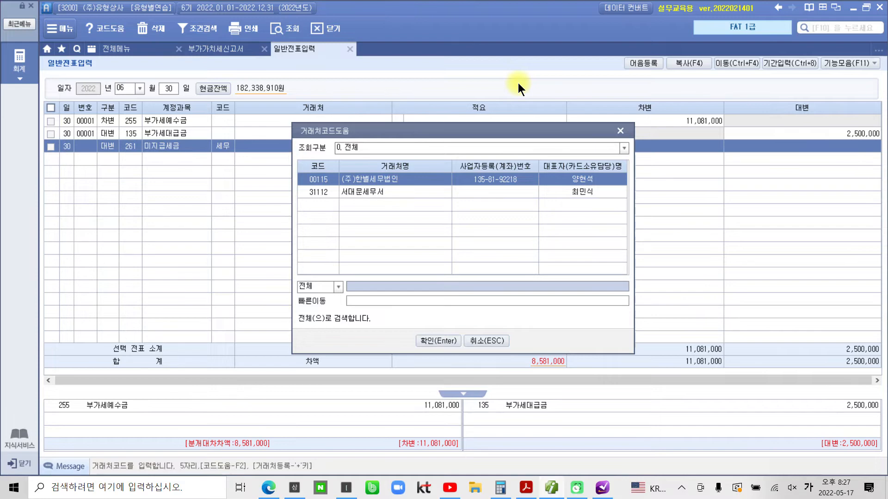
pyautogui.press('Down')
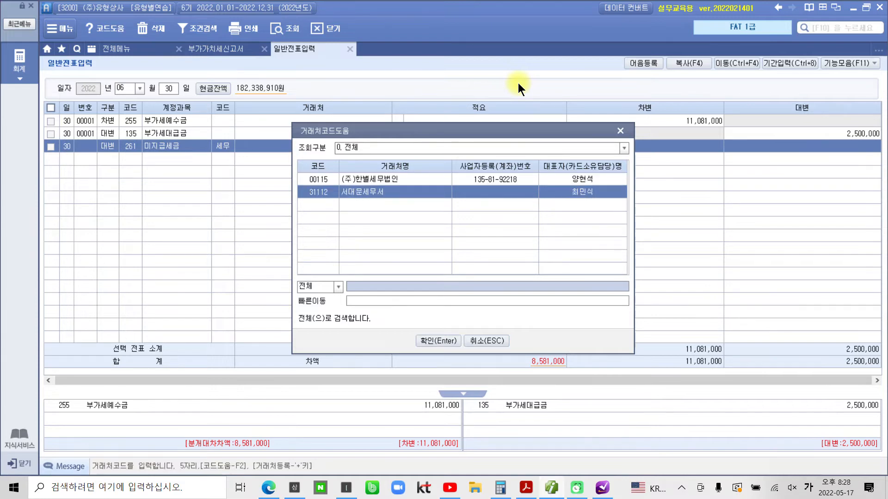
pyautogui.press('Return')
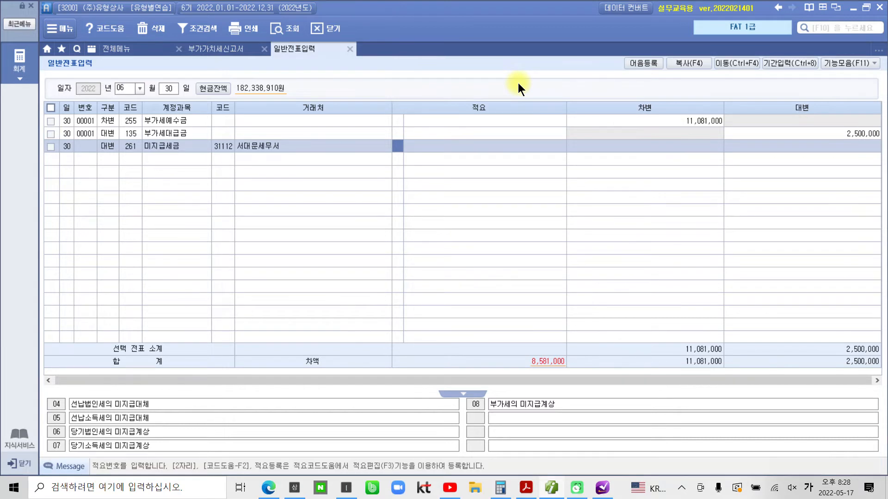
pyautogui.press('Return')
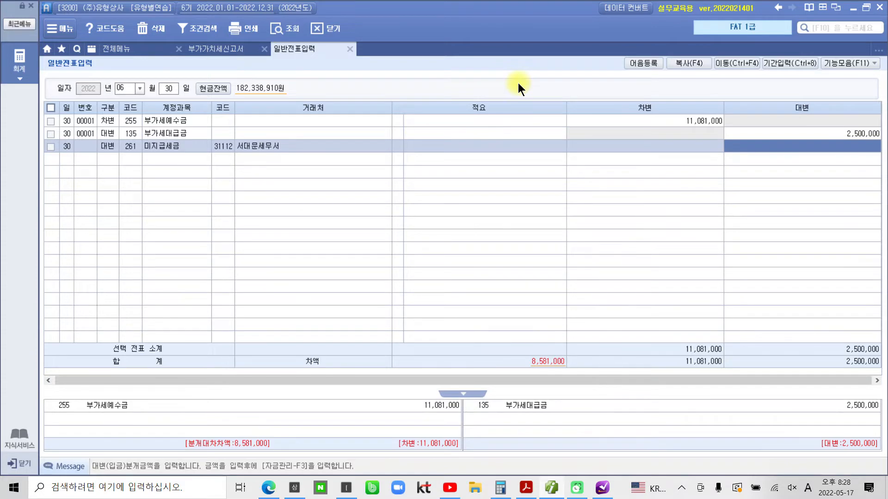
pyautogui.write('8581000')
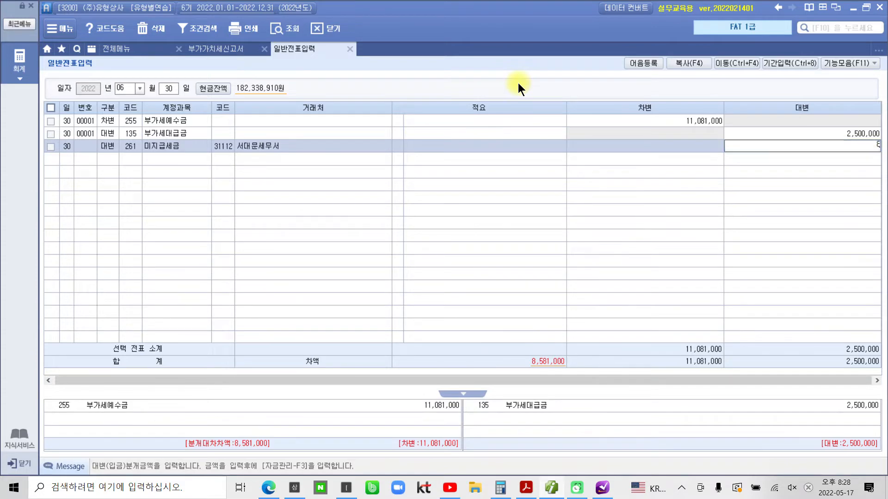
pyautogui.press('Return')
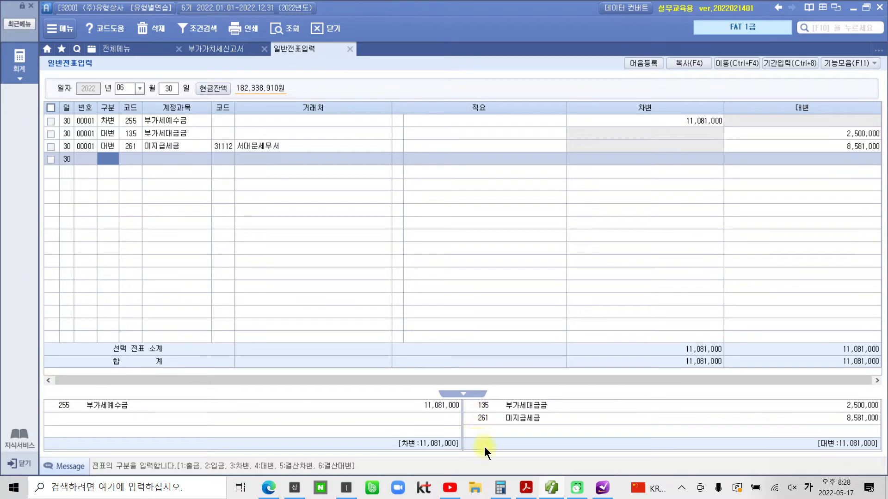
# Switch to the exercise PDF in Acrobat Reader and read the July 25 VAT payment task.
pyautogui.moveTo(551, 487)
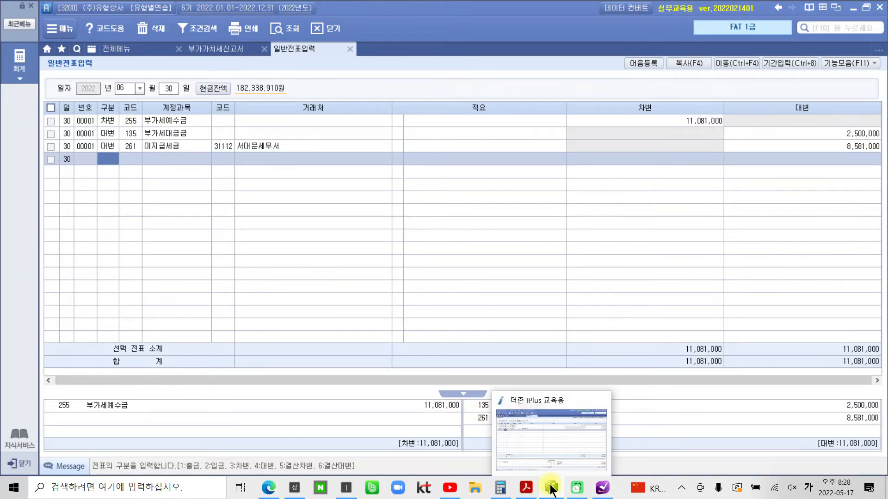
pyautogui.click(551, 488)
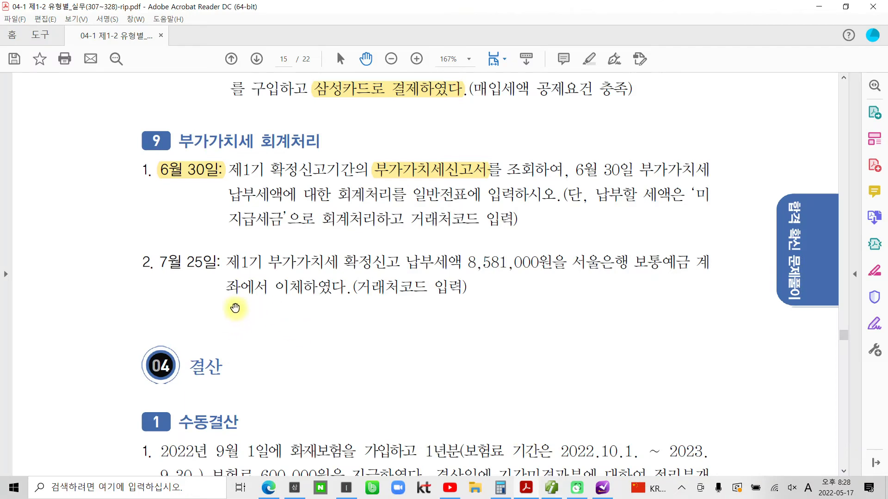
pyautogui.scroll(-3, 237, 299)
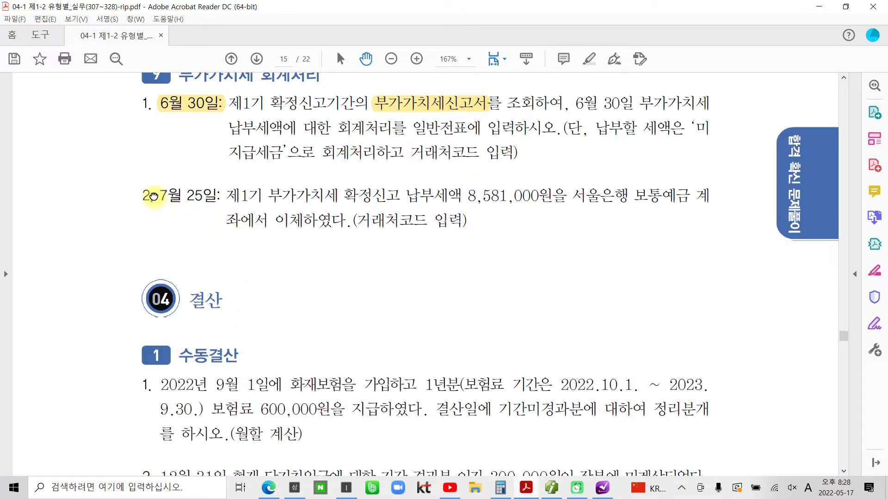
pyautogui.moveTo(145, 196); pyautogui.dragTo(209, 192)
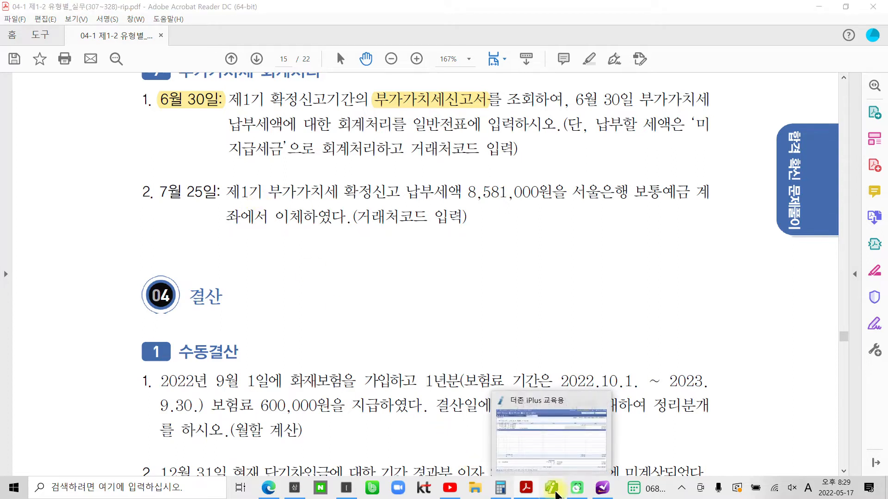
# Switch back to 더존 iPlus and set the general voucher date to July 25.
pyautogui.click(561, 494)
pyautogui.click(131, 88)
pyautogui.write('7')
pyautogui.press('Return')
pyautogui.write('25')
pyautogui.press('Return')
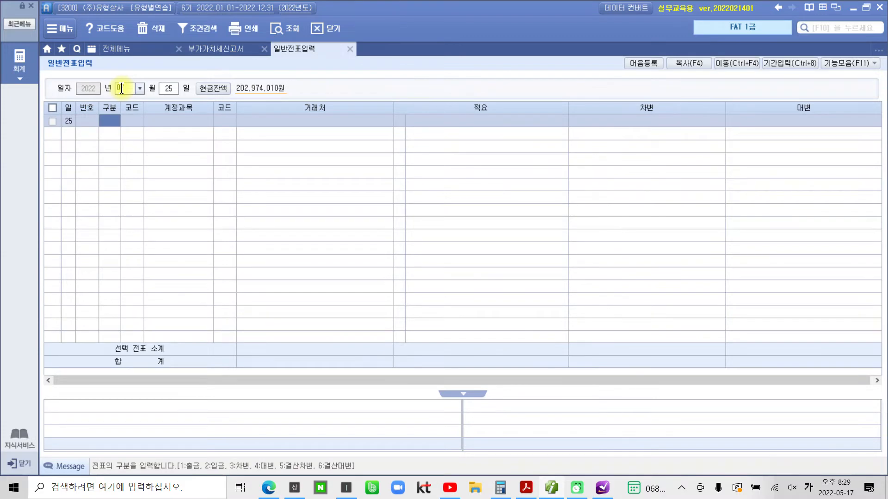
# Enter a debit (차변) line for account 261 미지급세금 with counterparty 서대문세무서 and amount 8,581,000.
pyautogui.write('3')
pyautogui.press('Return')
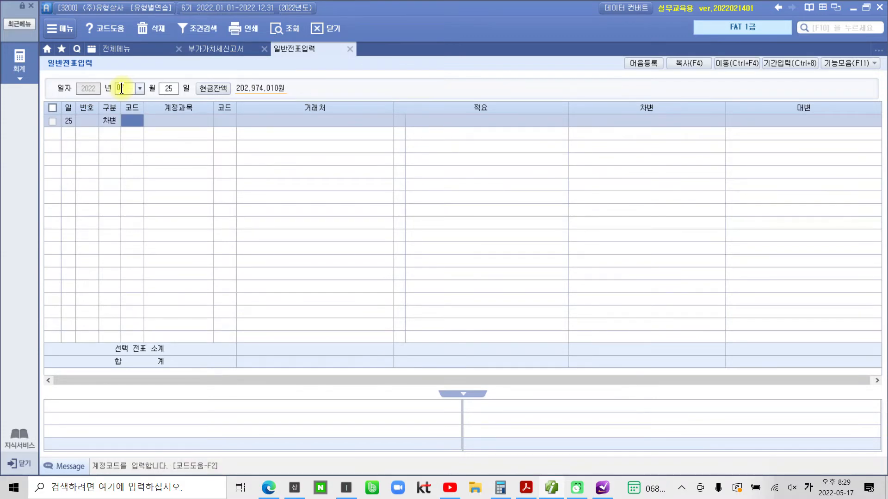
pyautogui.write('261')
pyautogui.press('Return')
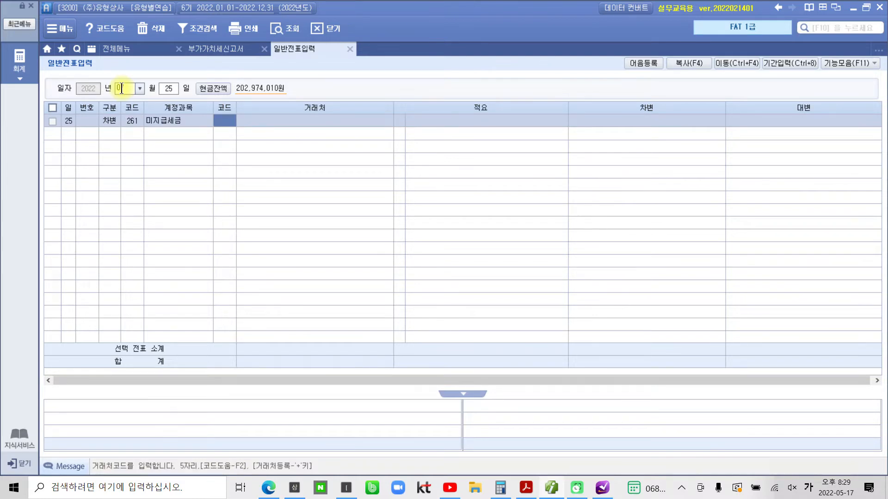
pyautogui.write('세무')
pyautogui.press('Return')
pyautogui.press('Down')
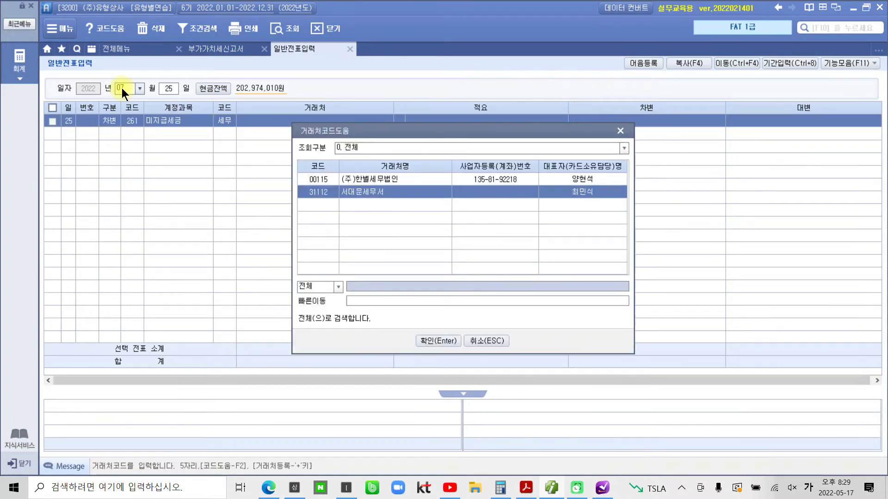
pyautogui.press('Return')
pyautogui.press('Return')
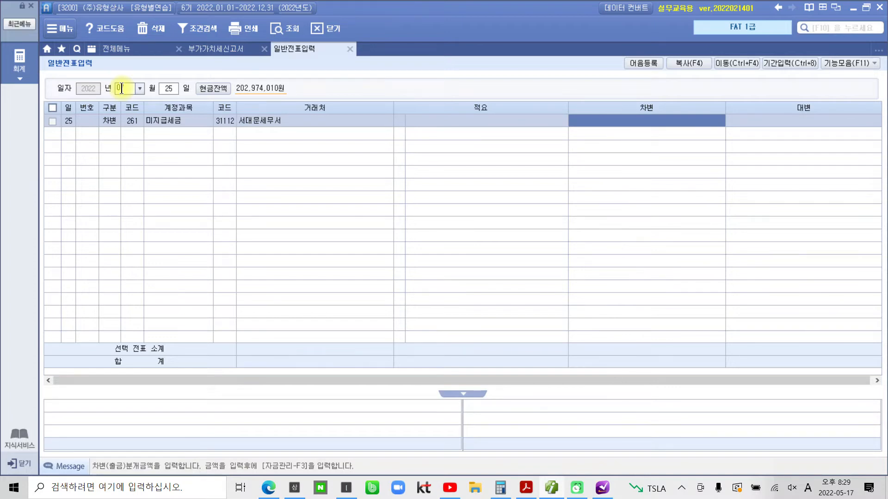
pyautogui.write('8581000')
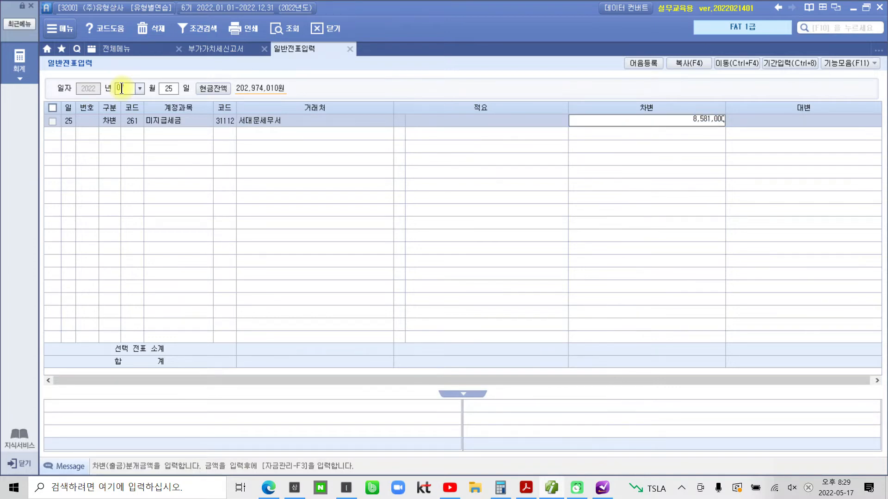
pyautogui.press('Return')
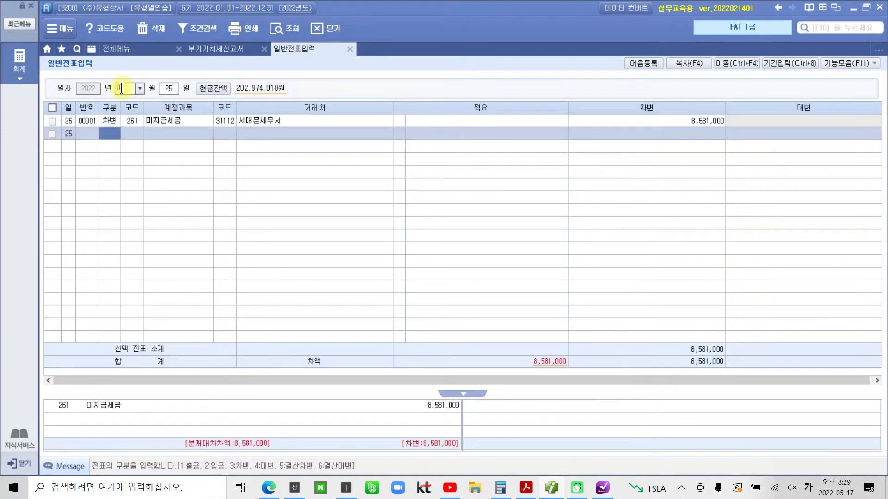
# Enter a credit (대변) line for account 103 보통예금 with counterparty 서울은행(보통) and amount 8,581,000.
pyautogui.write('4103')
pyautogui.press('Return')
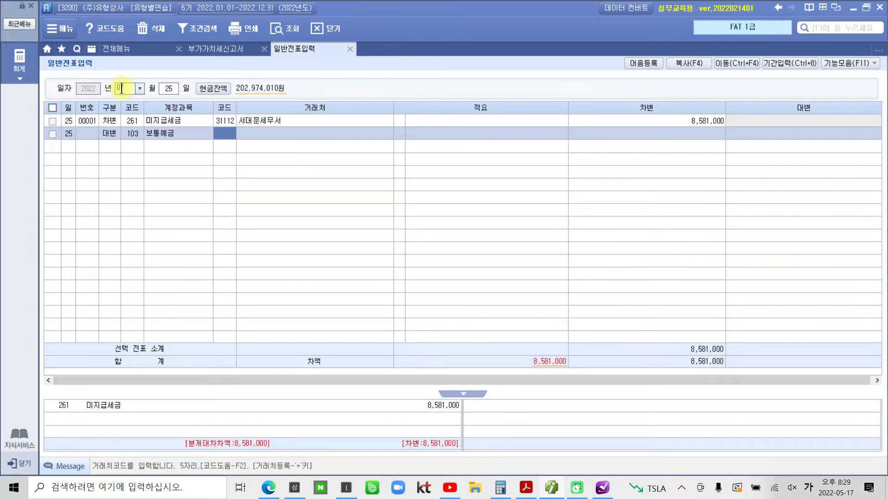
pyautogui.write('서울')
pyautogui.press('Return')
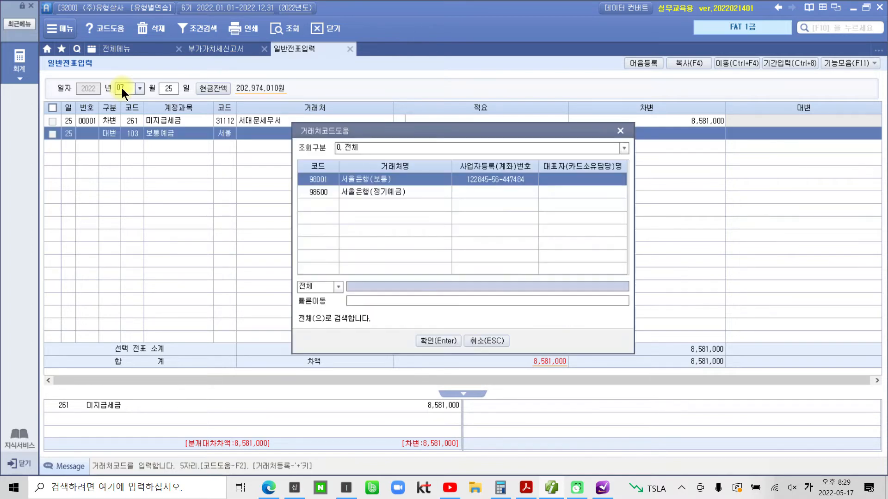
pyautogui.press('Return')
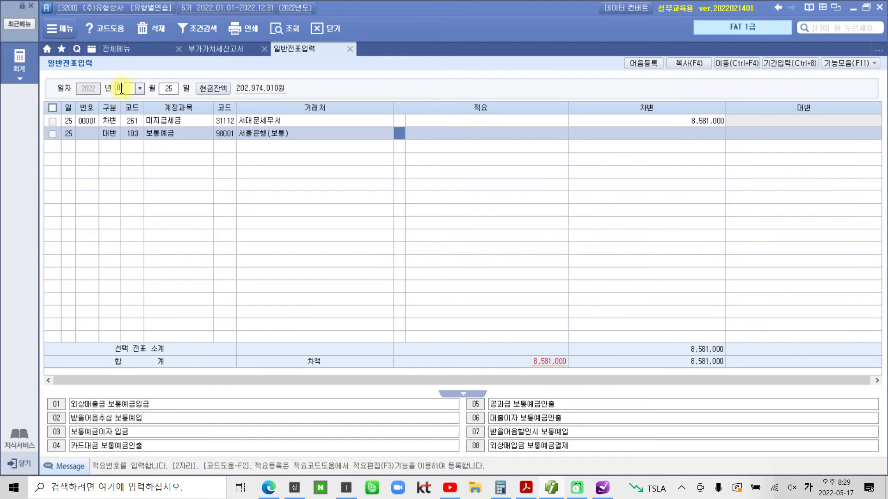
pyautogui.press('Return')
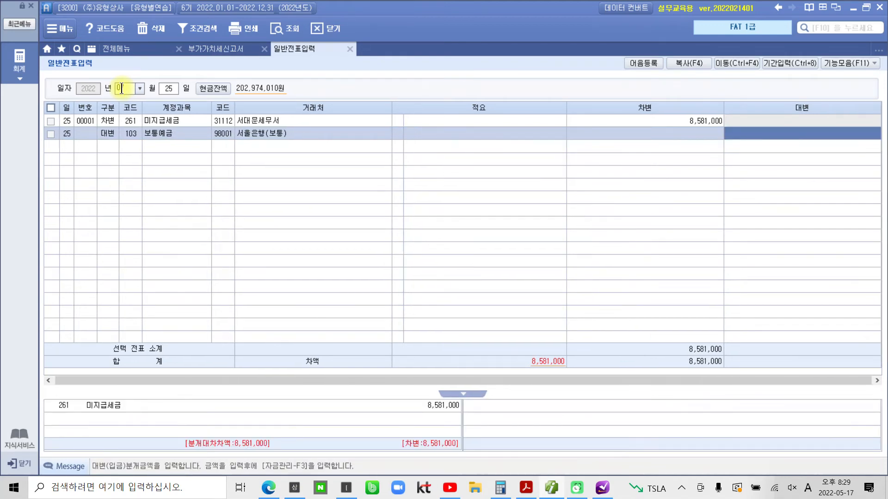
pyautogui.write('8581000')
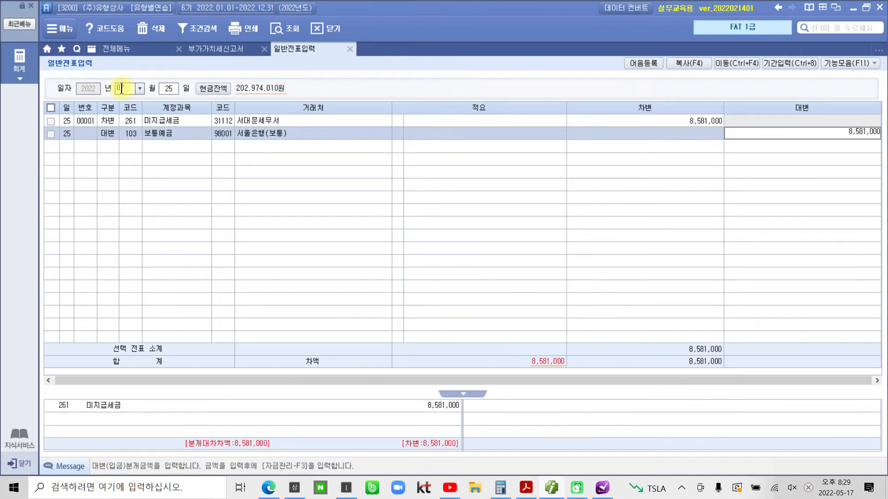
pyautogui.press('Return')
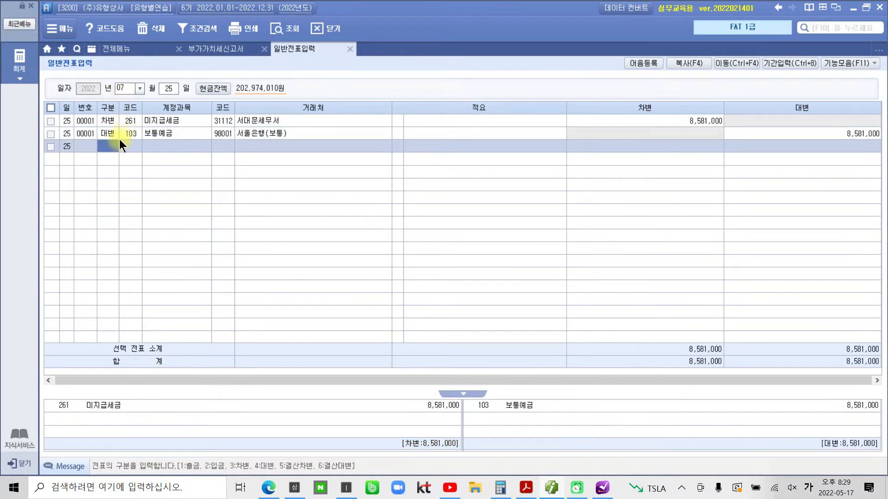
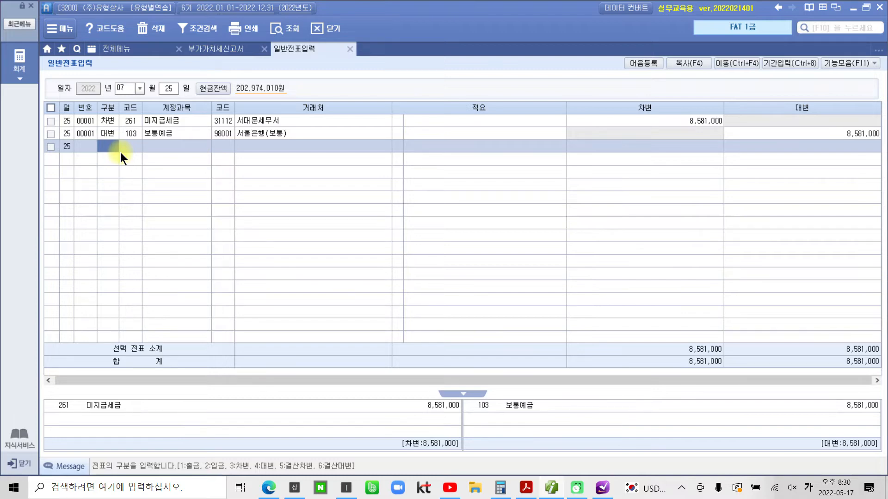
# Switch to the exercise PDF in Acrobat Reader and read the manual closing (수동결산) tasks in section 04 결산.
pyautogui.hotkey('alt', 'shift')
pyautogui.click(526, 487)
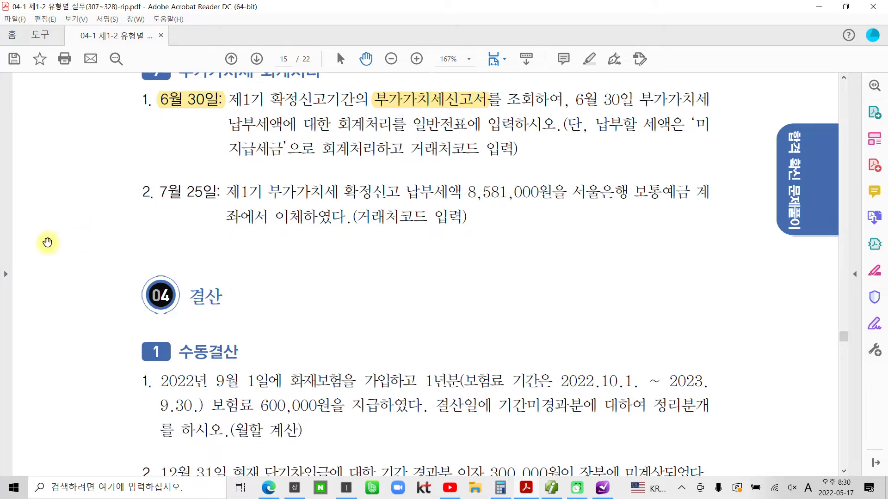
pyautogui.scroll(1, 664, 250)
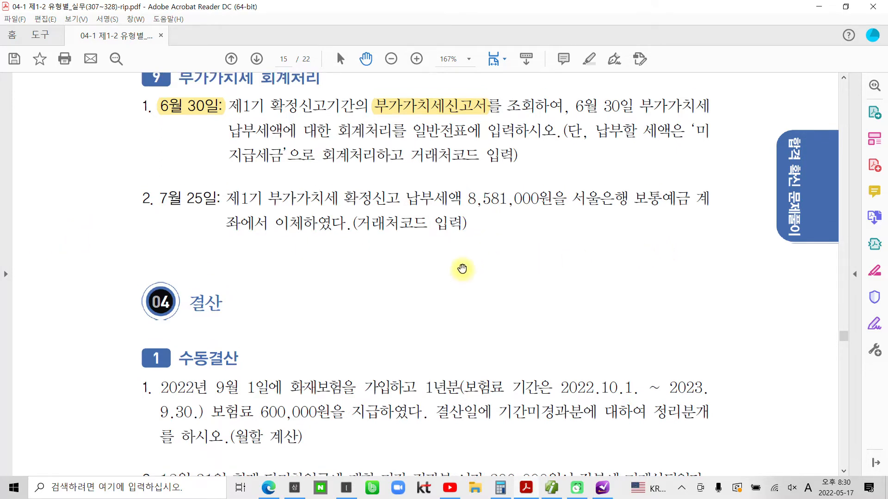
pyautogui.scroll(-4, 462, 267)
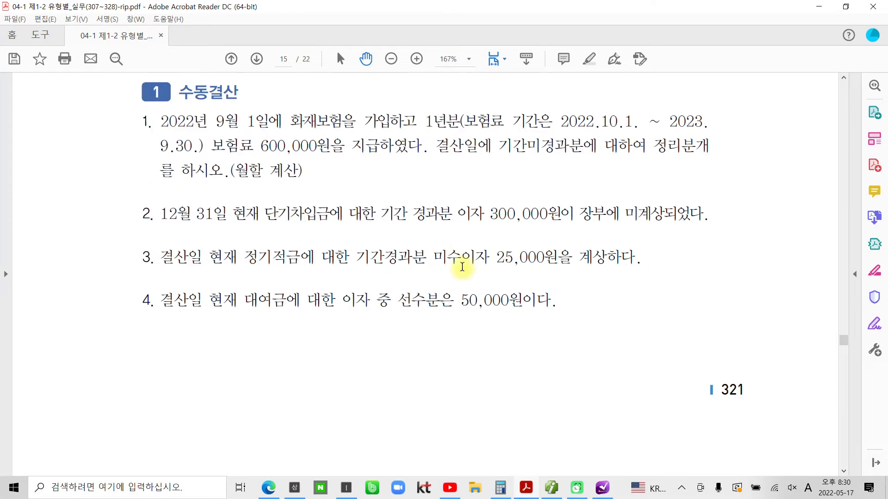
pyautogui.scroll(3, 462, 267)
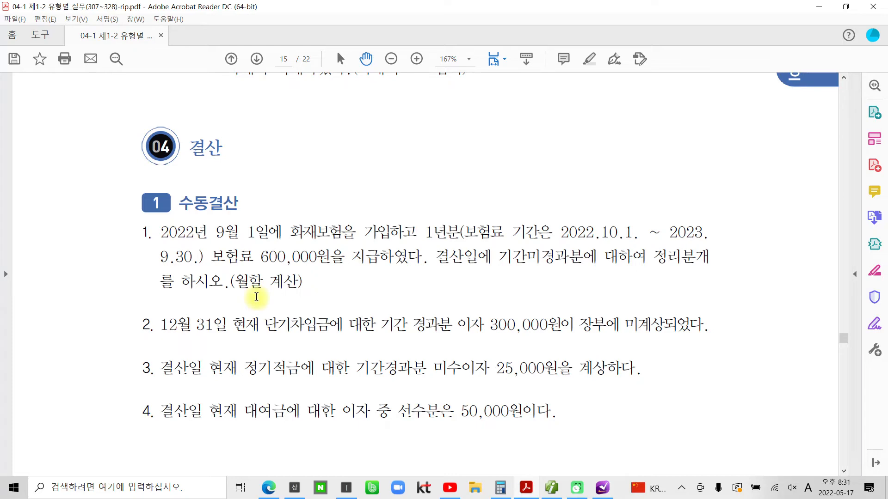
# Annotate closing task 1 in red: write 비용이연 beside it, circle the 9.30. end date and underline 월할 계산.
pyautogui.scroll(-1, 256, 297)
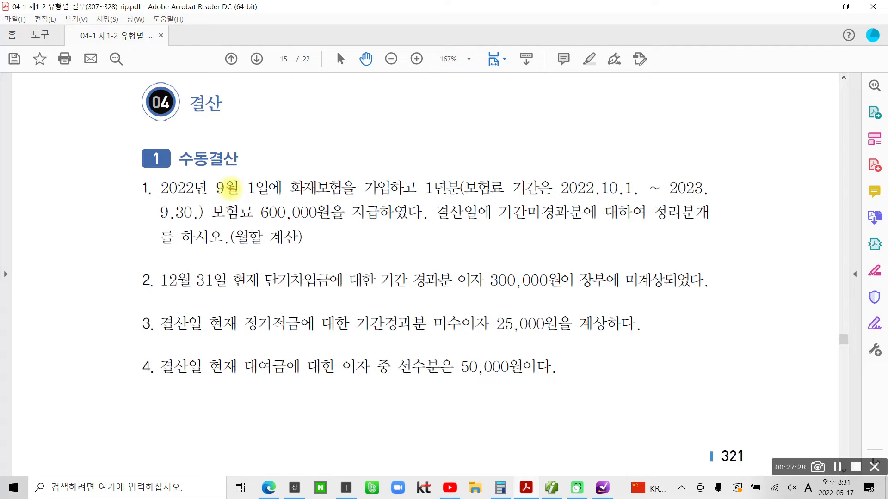
pyautogui.click(374, 239)
pyautogui.moveTo(374, 238)
pyautogui.mouseDown()
pyautogui.moveTo(391, 256)
pyautogui.moveTo(432, 224)
pyautogui.moveTo(439, 254)
pyautogui.mouseUp()
pyautogui.moveTo(309, 227)
pyautogui.mouseDown()
pyautogui.moveTo(310, 252)
pyautogui.moveTo(342, 215)
pyautogui.moveTo(363, 222)
pyautogui.moveTo(351, 250)
pyautogui.moveTo(373, 234)
pyautogui.moveTo(356, 258)
pyautogui.mouseUp()
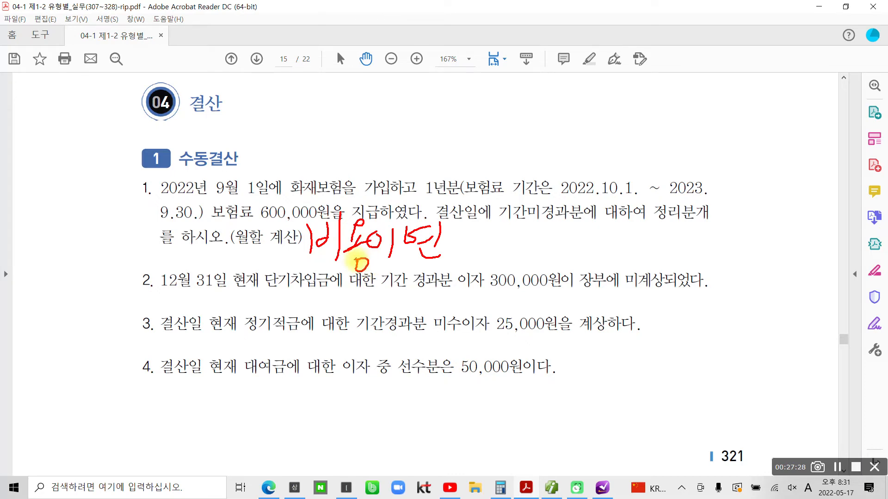
pyautogui.moveTo(189, 211); pyautogui.dragTo(181, 225)
pyautogui.moveTo(233, 250); pyautogui.dragTo(293, 251)
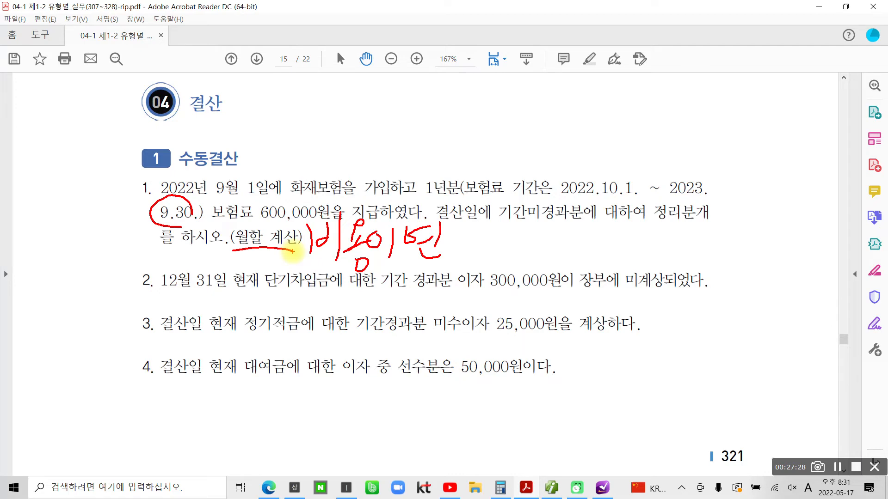
# Handwrite the calculation 600,000 × 9/12 = 450,000 above closing task 1 and underline 1년분.
pyautogui.moveTo(279, 116)
pyautogui.mouseDown()
pyautogui.moveTo(272, 147)
pyautogui.moveTo(379, 141)
pyautogui.mouseUp()
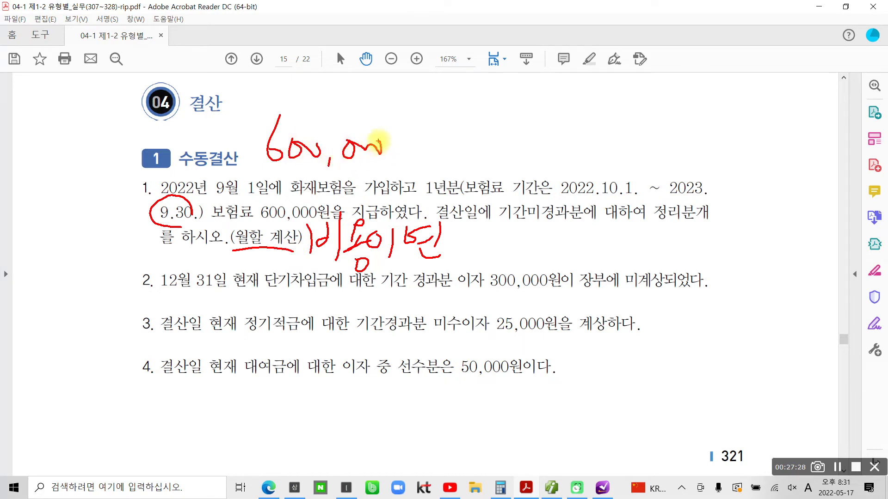
pyautogui.moveTo(418, 200); pyautogui.dragTo(463, 198)
pyautogui.moveTo(405, 136)
pyautogui.mouseDown()
pyautogui.moveTo(421, 151)
pyautogui.moveTo(403, 160)
pyautogui.mouseUp()
pyautogui.moveTo(455, 127); pyautogui.dragTo(456, 145)
pyautogui.moveTo(496, 112); pyautogui.dragTo(463, 161)
pyautogui.moveTo(508, 134); pyautogui.dragTo(491, 155)
pyautogui.moveTo(509, 136); pyautogui.dragTo(529, 153)
pyautogui.moveTo(560, 128)
pyautogui.mouseDown()
pyautogui.moveTo(582, 124)
pyautogui.moveTo(594, 140)
pyautogui.mouseUp()
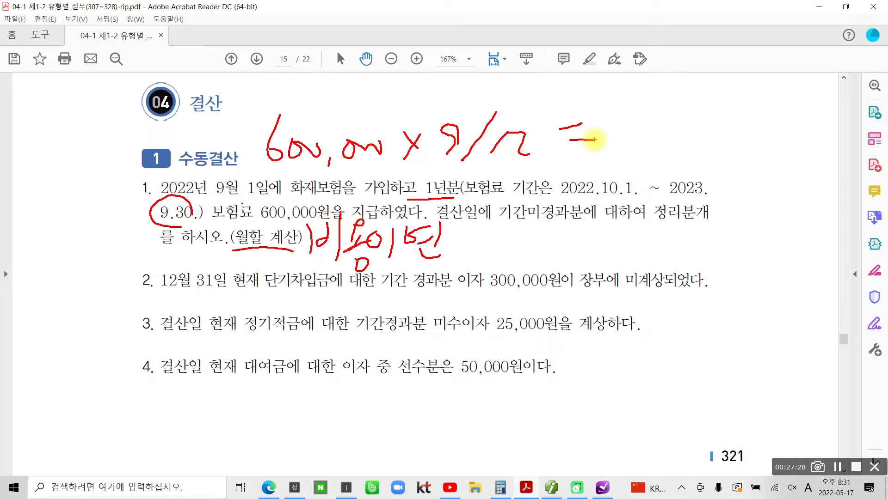
pyautogui.moveTo(661, 95); pyautogui.dragTo(654, 142)
pyautogui.moveTo(635, 113); pyautogui.dragTo(624, 162)
pyautogui.moveTo(669, 122)
pyautogui.mouseDown()
pyautogui.moveTo(668, 148)
pyautogui.moveTo(652, 158)
pyautogui.mouseUp()
pyautogui.moveTo(666, 124)
pyautogui.mouseDown()
pyautogui.moveTo(705, 137)
pyautogui.moveTo(709, 127)
pyautogui.mouseUp()
pyautogui.moveTo(718, 148)
pyautogui.mouseDown()
pyautogui.moveTo(715, 160)
pyautogui.moveTo(781, 126)
pyautogui.mouseUp()
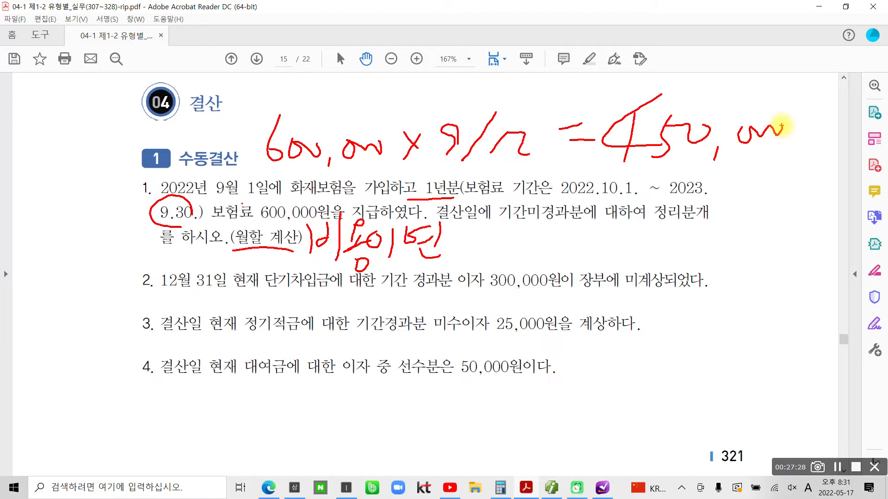
# Handwrite the adjusting entry beside task 1 with a dividing line, 선급비용 as the debit and 보험료 as the credit.
pyautogui.moveTo(647, 199); pyautogui.dragTo(641, 296)
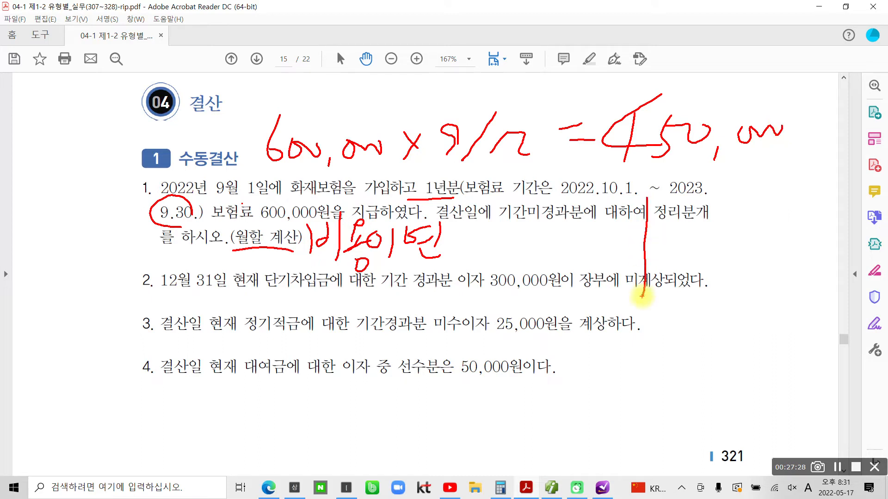
pyautogui.moveTo(495, 212)
pyautogui.mouseDown()
pyautogui.moveTo(480, 245)
pyautogui.moveTo(500, 245)
pyautogui.mouseUp()
pyautogui.moveTo(514, 211)
pyautogui.mouseDown()
pyautogui.moveTo(513, 245)
pyautogui.moveTo(516, 227)
pyautogui.mouseUp()
pyautogui.moveTo(506, 250); pyautogui.dragTo(518, 264)
pyautogui.moveTo(527, 209)
pyautogui.mouseDown()
pyautogui.moveTo(518, 234)
pyautogui.moveTo(536, 252)
pyautogui.moveTo(552, 257)
pyautogui.moveTo(580, 226)
pyautogui.moveTo(586, 261)
pyautogui.mouseUp()
pyautogui.moveTo(609, 200)
pyautogui.mouseDown()
pyautogui.moveTo(601, 238)
pyautogui.moveTo(617, 217)
pyautogui.moveTo(592, 252)
pyautogui.mouseUp()
pyautogui.moveTo(689, 211)
pyautogui.mouseDown()
pyautogui.moveTo(688, 249)
pyautogui.moveTo(709, 242)
pyautogui.moveTo(739, 249)
pyautogui.mouseUp()
pyautogui.moveTo(737, 200)
pyautogui.mouseDown()
pyautogui.moveTo(747, 209)
pyautogui.moveTo(743, 234)
pyautogui.moveTo(763, 255)
pyautogui.moveTo(749, 259)
pyautogui.mouseUp()
pyautogui.moveTo(777, 206); pyautogui.dragTo(800, 224)
pyautogui.moveTo(779, 240)
pyautogui.mouseDown()
pyautogui.moveTo(781, 252)
pyautogui.moveTo(809, 251)
pyautogui.mouseUp()
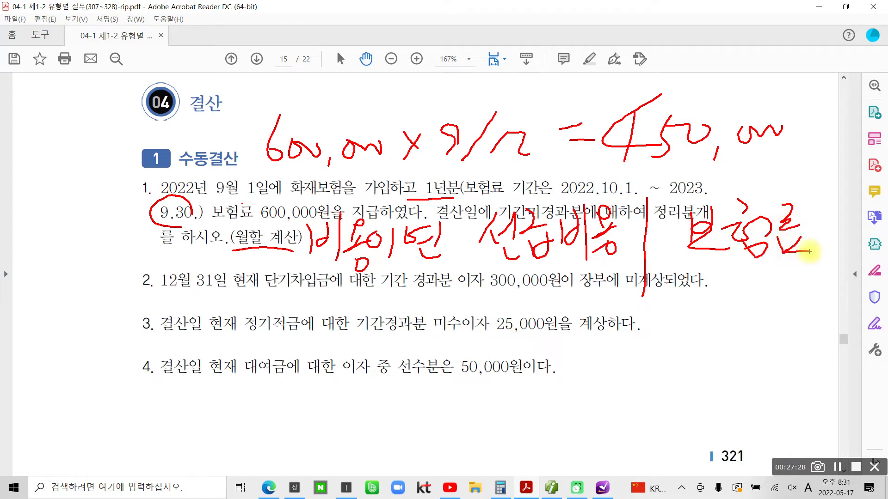
# Label 선급비용 with (자산증가) and 보험료 with (비용취소) in blue, and mark 9월 and the 600,000원 premium in task 1.
pyautogui.moveTo(490, 267); pyautogui.dragTo(479, 306)
pyautogui.moveTo(498, 276)
pyautogui.mouseDown()
pyautogui.moveTo(527, 263)
pyautogui.moveTo(494, 296)
pyautogui.mouseUp()
pyautogui.moveTo(513, 279); pyautogui.dragTo(532, 300)
pyautogui.moveTo(534, 260); pyautogui.dragTo(528, 305)
pyautogui.moveTo(532, 277)
pyautogui.mouseDown()
pyautogui.moveTo(555, 271)
pyautogui.moveTo(573, 296)
pyautogui.moveTo(592, 266)
pyautogui.moveTo(615, 259)
pyautogui.moveTo(607, 302)
pyautogui.moveTo(610, 289)
pyautogui.mouseUp()
pyautogui.moveTo(624, 273)
pyautogui.mouseDown()
pyautogui.moveTo(647, 266)
pyautogui.moveTo(620, 301)
pyautogui.mouseUp()
pyautogui.moveTo(651, 254); pyautogui.dragTo(648, 319)
pyautogui.moveTo(723, 267)
pyautogui.mouseDown()
pyautogui.moveTo(703, 285)
pyautogui.moveTo(719, 304)
pyautogui.mouseUp()
pyautogui.moveTo(736, 276)
pyautogui.mouseDown()
pyautogui.moveTo(735, 301)
pyautogui.moveTo(750, 300)
pyautogui.mouseUp()
pyautogui.moveTo(736, 291)
pyautogui.mouseDown()
pyautogui.moveTo(749, 288)
pyautogui.moveTo(757, 312)
pyautogui.mouseUp()
pyautogui.moveTo(789, 257)
pyautogui.mouseDown()
pyautogui.moveTo(776, 278)
pyautogui.moveTo(806, 278)
pyautogui.moveTo(781, 305)
pyautogui.moveTo(813, 278)
pyautogui.moveTo(818, 290)
pyautogui.moveTo(830, 278)
pyautogui.moveTo(818, 321)
pyautogui.moveTo(849, 294)
pyautogui.moveTo(856, 304)
pyautogui.mouseUp()
pyautogui.moveTo(852, 262); pyautogui.dragTo(837, 325)
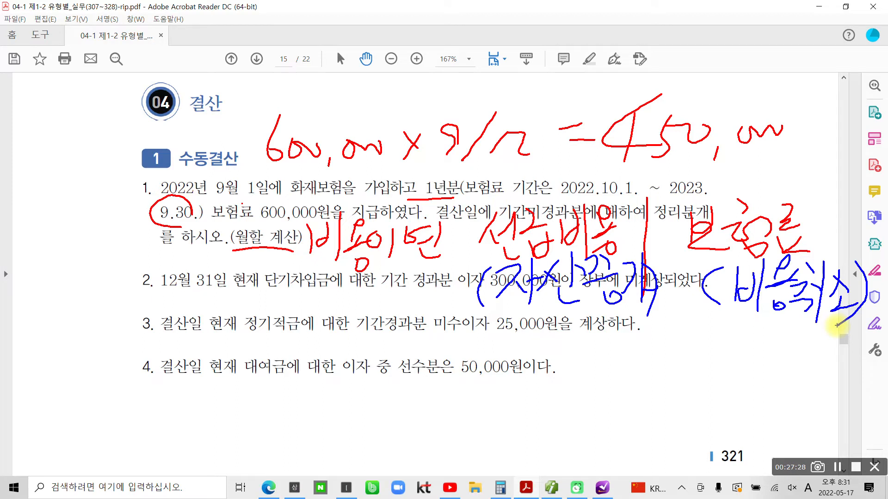
pyautogui.moveTo(232, 178)
pyautogui.mouseDown()
pyautogui.moveTo(280, 192)
pyautogui.moveTo(213, 184)
pyautogui.moveTo(217, 204)
pyautogui.mouseUp()
pyautogui.moveTo(266, 224); pyautogui.dragTo(326, 223)
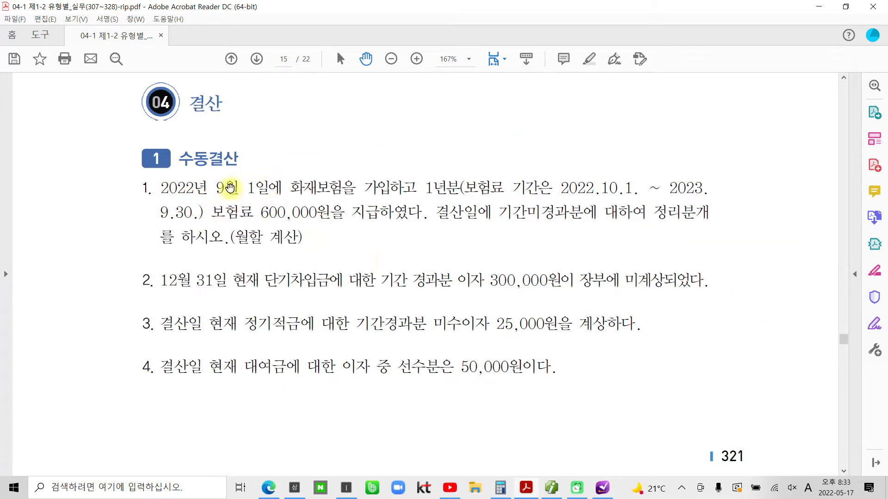
# Switch to 더존 iPlus and look up the 821 보험료 entry among the September 1 general vouchers.
pyautogui.click(552, 494)
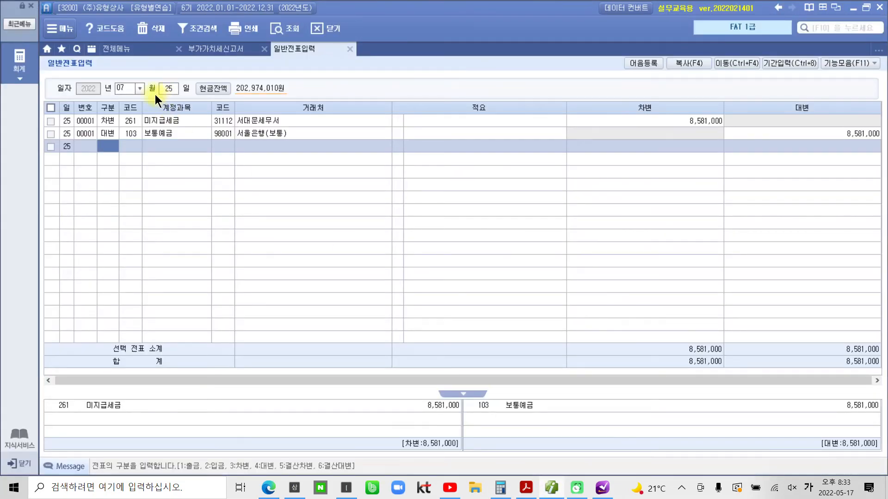
pyautogui.click(138, 93)
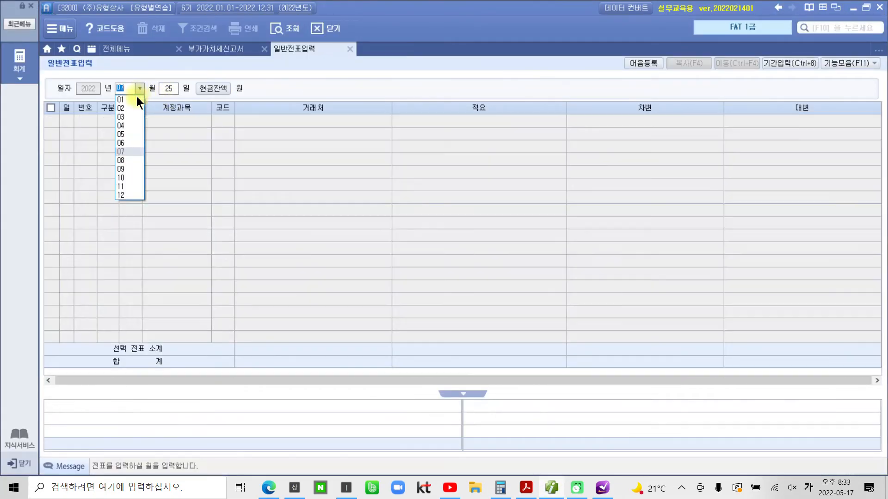
pyautogui.click(125, 173)
pyautogui.write('1')
pyautogui.press('Return')
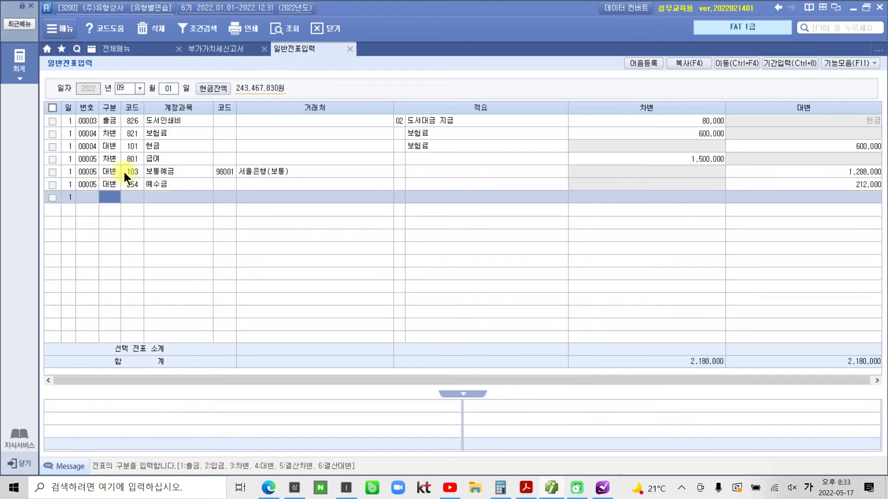
pyautogui.click(138, 133)
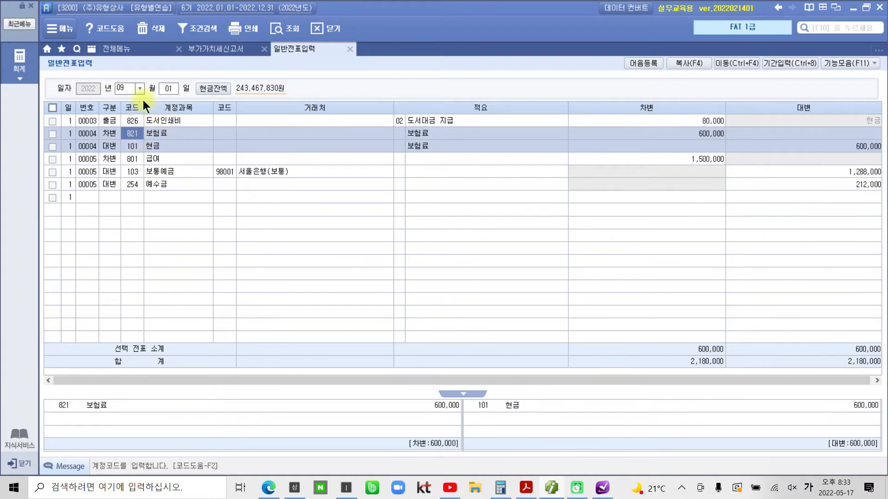
# Set the general voucher date to December 31.
pyautogui.click(129, 89)
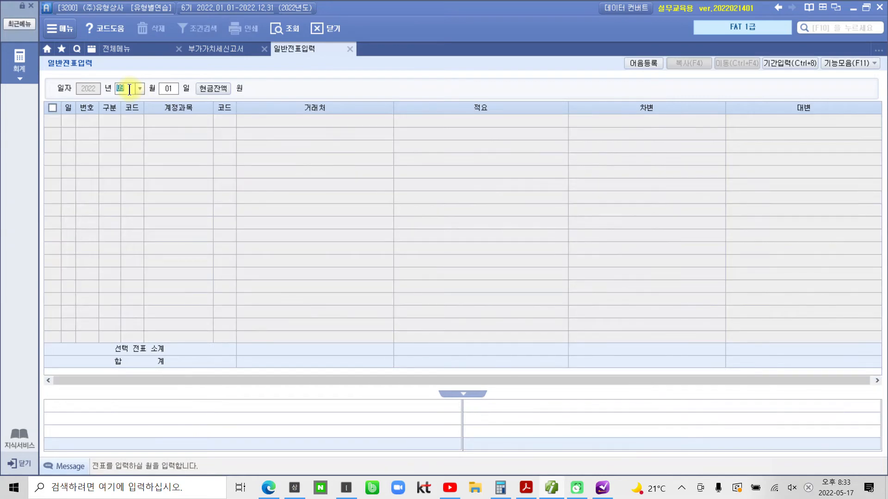
pyautogui.write('12')
pyautogui.press('Return')
pyautogui.write('31')
pyautogui.press('Return')
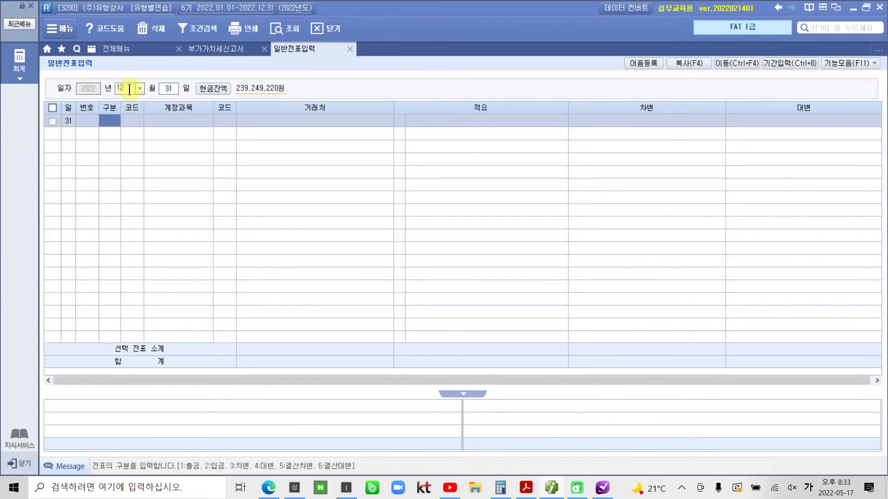
# Enter a credit (대변) line for account 821 보험료 with no counterparty and amount 450,000.
pyautogui.write('4')
pyautogui.press('Return')
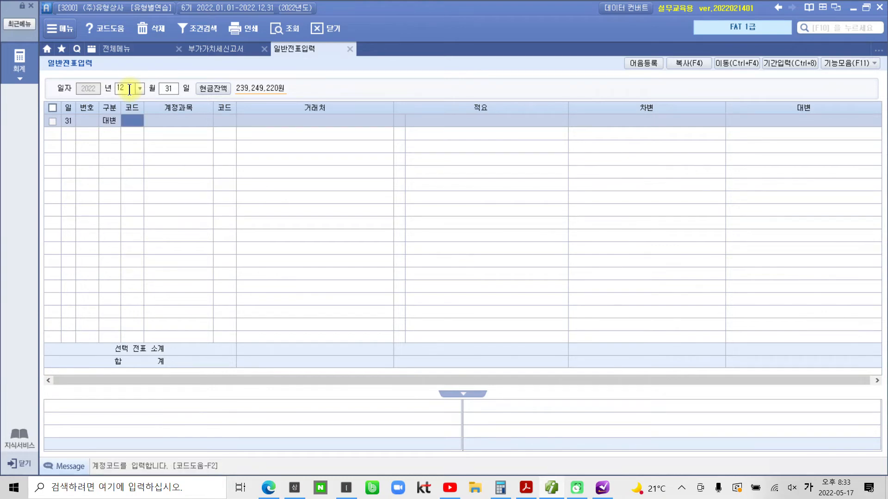
pyautogui.write('821')
pyautogui.press('Return')
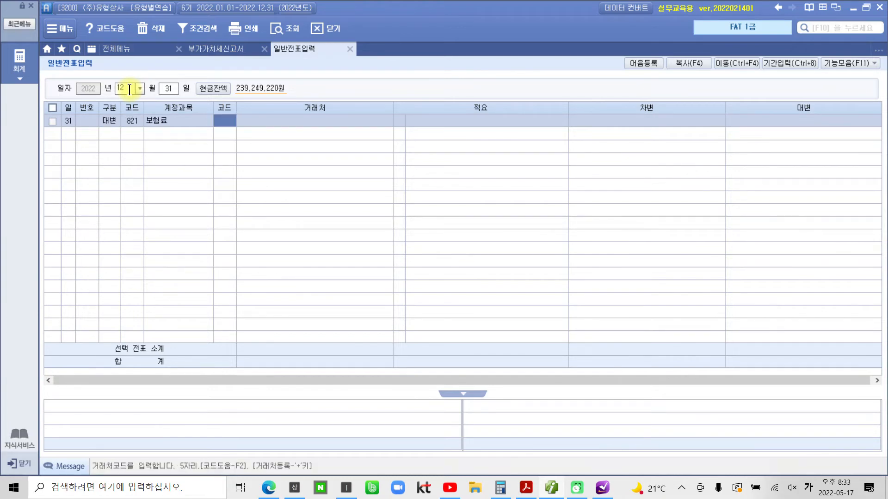
pyautogui.press('Return')
pyautogui.press('Return')
pyautogui.press('Return')
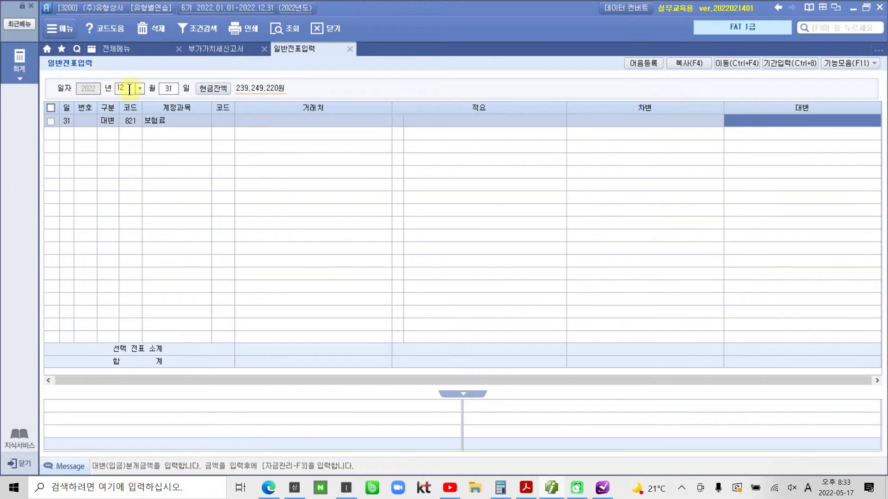
pyautogui.write('4500000')
pyautogui.press('Return')
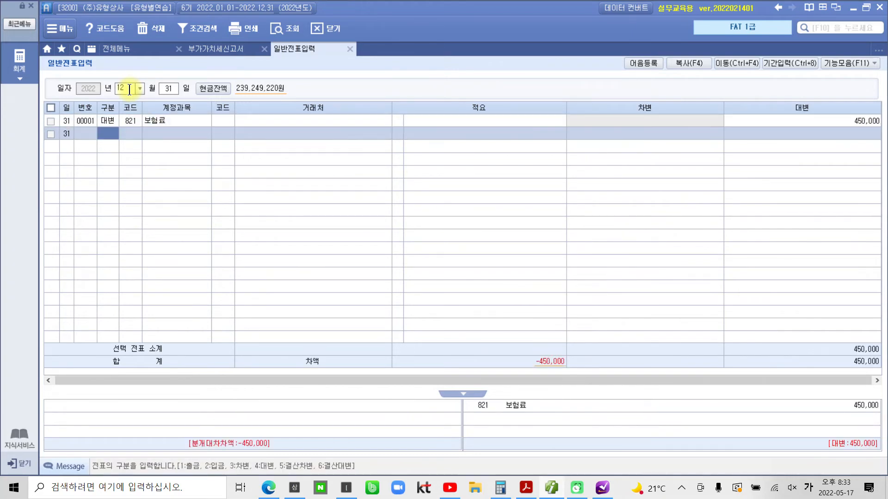
# Enter a debit (차변) line for account 133 선급비용 with amount 450,000 and select the 821 보험료 line for review.
pyautogui.write('3')
pyautogui.press('Return')
pyautogui.write('선')
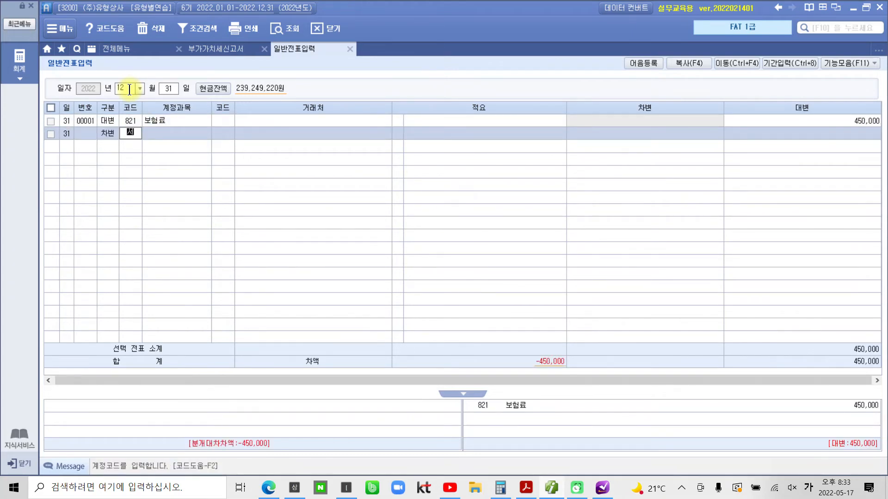
pyautogui.write('급')
pyautogui.press('Return')
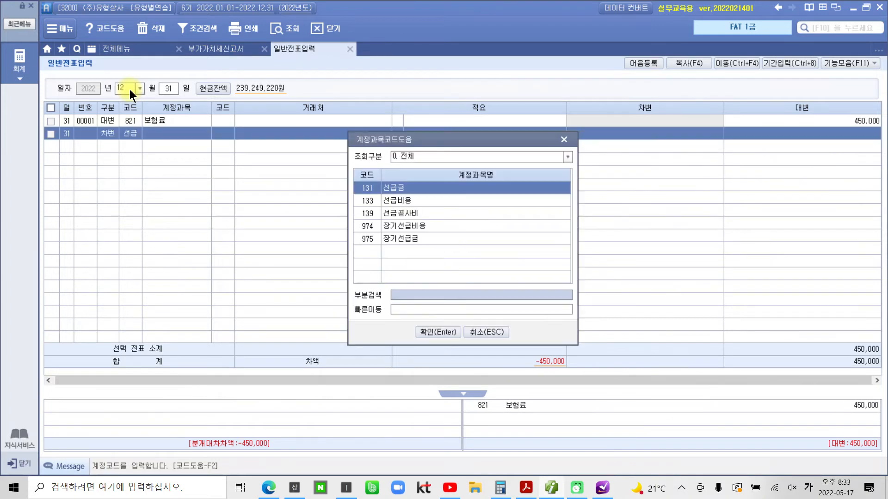
pyautogui.press('Down')
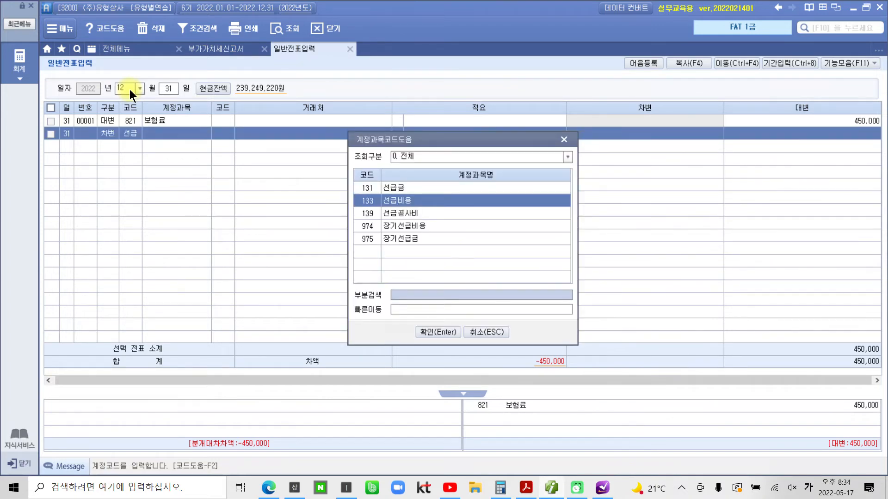
pyautogui.press('Return')
pyautogui.press('Return')
pyautogui.press('Return')
pyautogui.press('Return')
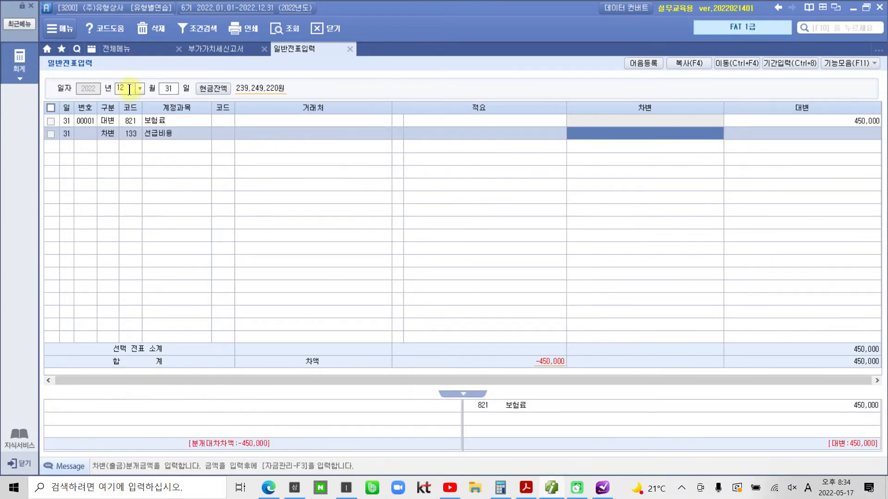
pyautogui.write('4500000')
pyautogui.press('Return')
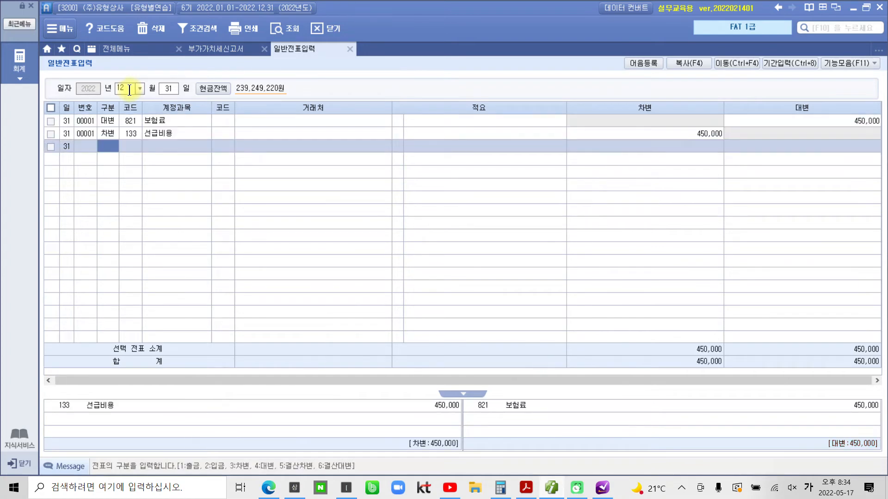
pyautogui.click(130, 123)
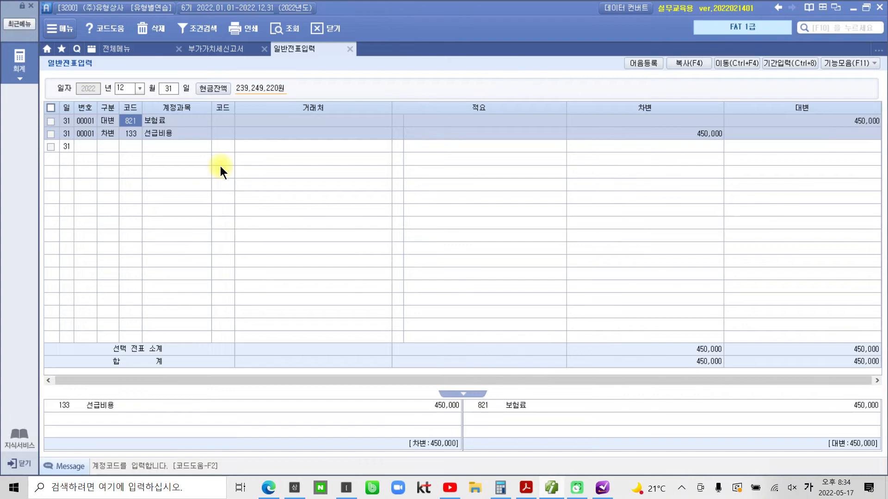
# Close the HRD-Net login window over the browser and switch to the exercise PDF in Acrobat Reader.
pyautogui.click(529, 493)
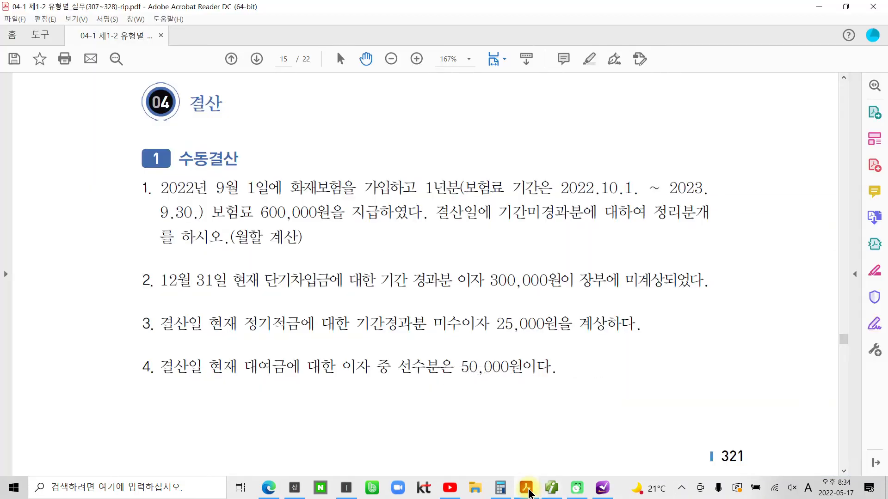
pyautogui.click(528, 492)
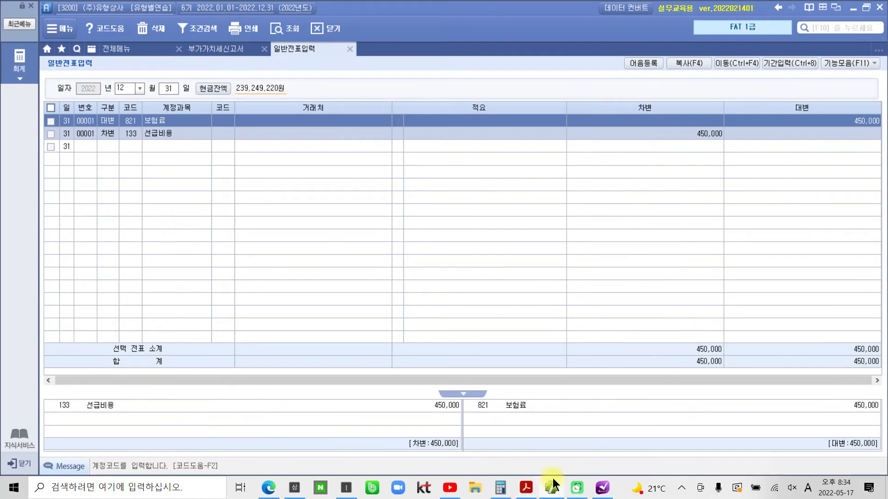
pyautogui.click(552, 488)
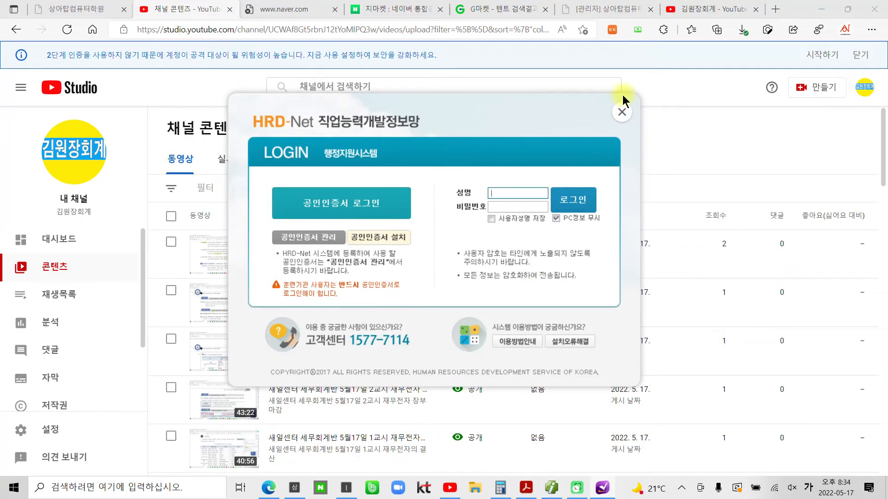
pyautogui.click(622, 112)
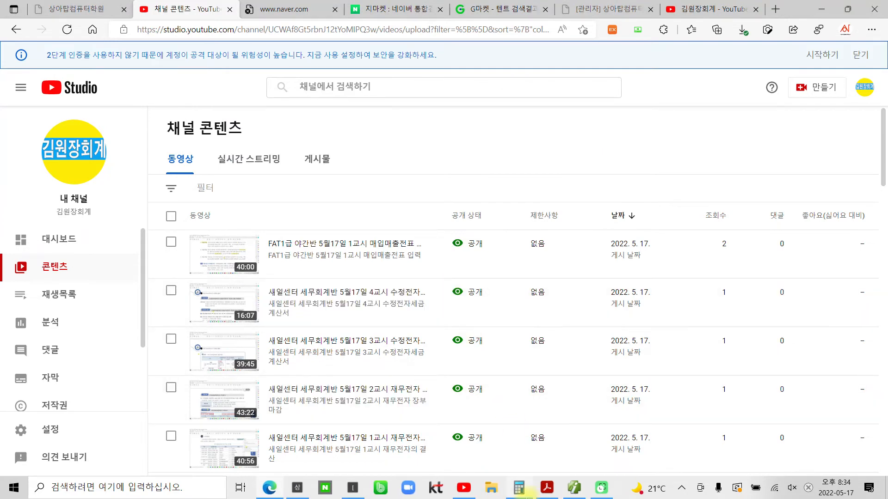
pyautogui.click(547, 488)
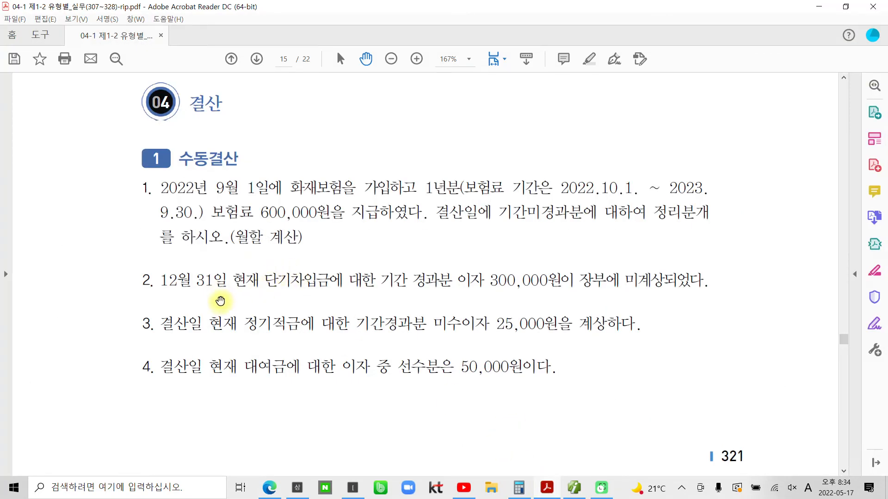
# Highlight the text 기간 경과분 이자 in manual closing task 2.
pyautogui.scroll(-1, 221, 301)
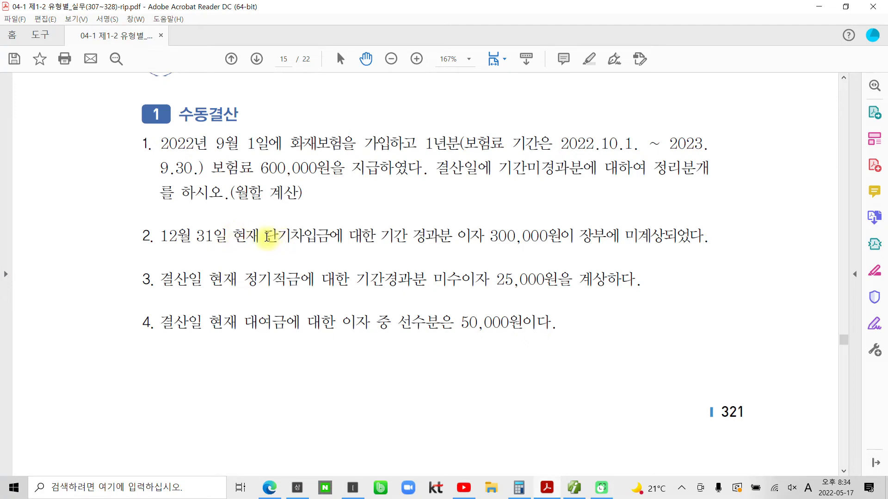
pyautogui.moveTo(265, 237); pyautogui.dragTo(479, 237)
pyautogui.rightClick(479, 237)
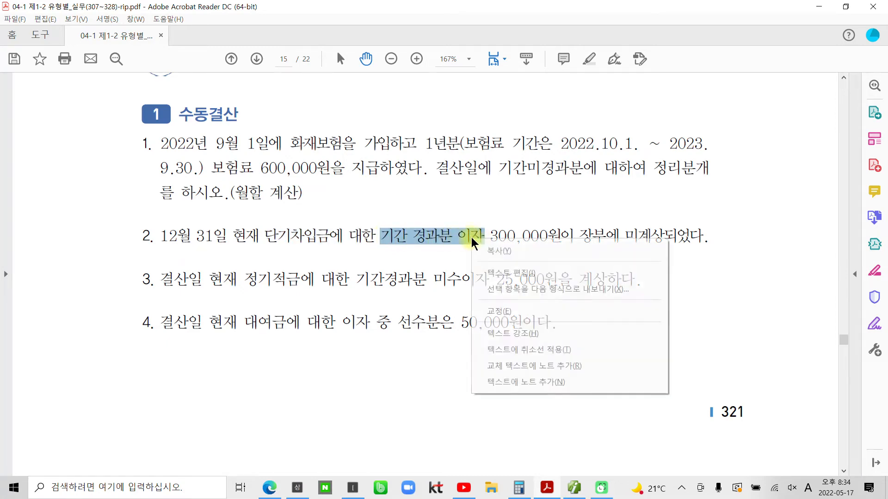
pyautogui.click(506, 333)
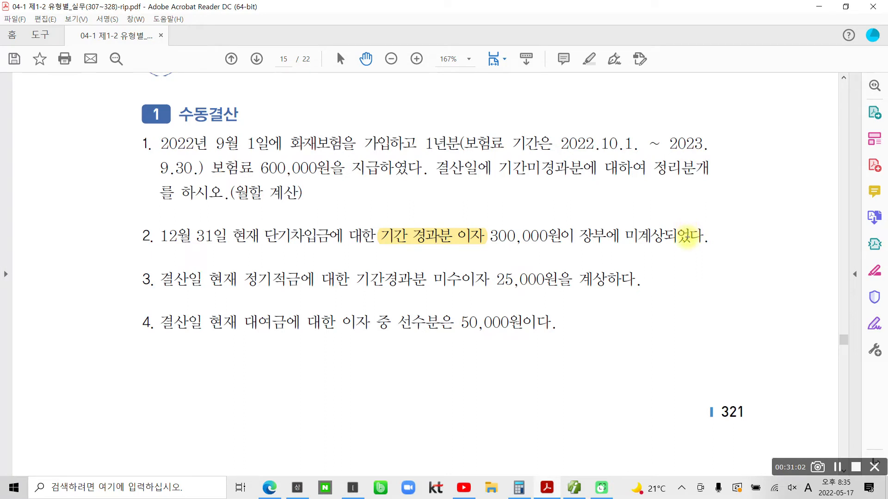
# Circle 이자 300,000원 in manual closing task 2 and handwrite the adjusting entry above the line, starting with 차).
pyautogui.moveTo(476, 252)
pyautogui.mouseDown()
pyautogui.moveTo(468, 216)
pyautogui.moveTo(513, 252)
pyautogui.moveTo(470, 253)
pyautogui.mouseUp()
pyautogui.moveTo(403, 200)
pyautogui.mouseDown()
pyautogui.moveTo(428, 214)
pyautogui.moveTo(405, 234)
pyautogui.moveTo(427, 200)
pyautogui.moveTo(438, 217)
pyautogui.moveTo(425, 252)
pyautogui.mouseUp()
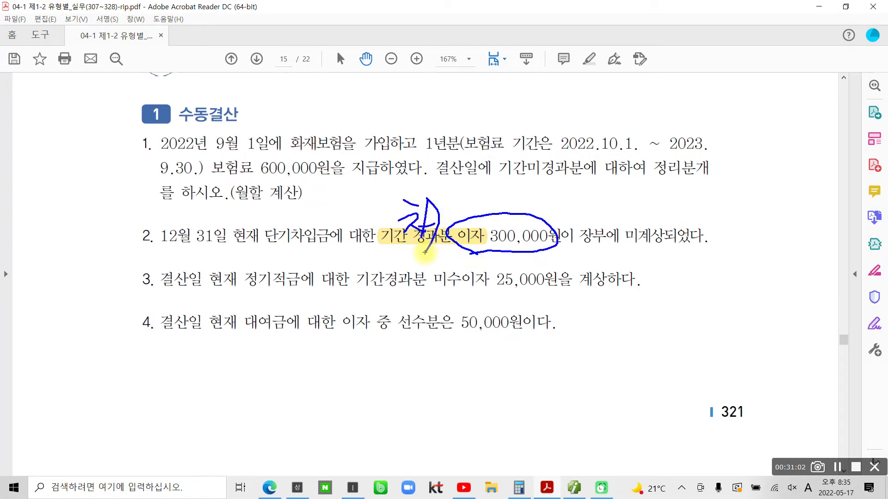
pyautogui.moveTo(611, 199)
pyautogui.mouseDown()
pyautogui.moveTo(615, 218)
pyautogui.moveTo(623, 196)
pyautogui.moveTo(621, 219)
pyautogui.mouseUp()
pyautogui.moveTo(633, 186); pyautogui.dragTo(622, 230)
pyautogui.moveTo(662, 189)
pyautogui.mouseDown()
pyautogui.moveTo(660, 218)
pyautogui.moveTo(717, 217)
pyautogui.mouseUp()
pyautogui.moveTo(726, 183)
pyautogui.mouseDown()
pyautogui.moveTo(725, 229)
pyautogui.moveTo(759, 198)
pyautogui.mouseUp()
pyautogui.moveTo(734, 204)
pyautogui.mouseDown()
pyautogui.moveTo(763, 197)
pyautogui.moveTo(741, 226)
pyautogui.moveTo(756, 223)
pyautogui.mouseUp()
pyautogui.moveTo(770, 189)
pyautogui.mouseDown()
pyautogui.moveTo(769, 221)
pyautogui.moveTo(785, 220)
pyautogui.mouseUp()
pyautogui.moveTo(770, 203)
pyautogui.mouseDown()
pyautogui.moveTo(785, 204)
pyautogui.moveTo(790, 236)
pyautogui.mouseUp()
pyautogui.moveTo(815, 185)
pyautogui.mouseDown()
pyautogui.moveTo(805, 204)
pyautogui.moveTo(808, 191)
pyautogui.mouseUp()
pyautogui.moveTo(815, 200); pyautogui.dragTo(815, 207)
pyautogui.moveTo(804, 207)
pyautogui.mouseDown()
pyautogui.moveTo(828, 207)
pyautogui.moveTo(817, 221)
pyautogui.mouseUp()
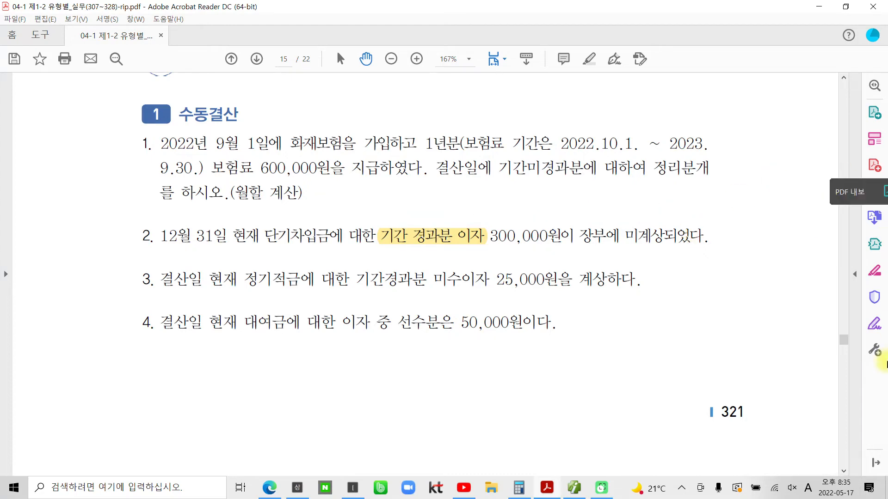
# Switch to the general voucher entry (일반전표입력) and enter a debit (차변) line for account 931 이자비용 with amount 300,000.
pyautogui.click(600, 489)
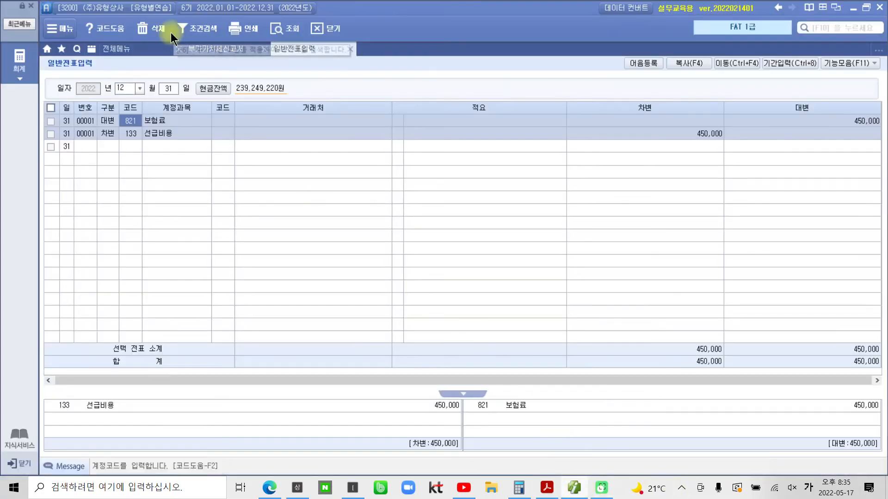
pyautogui.click(109, 147)
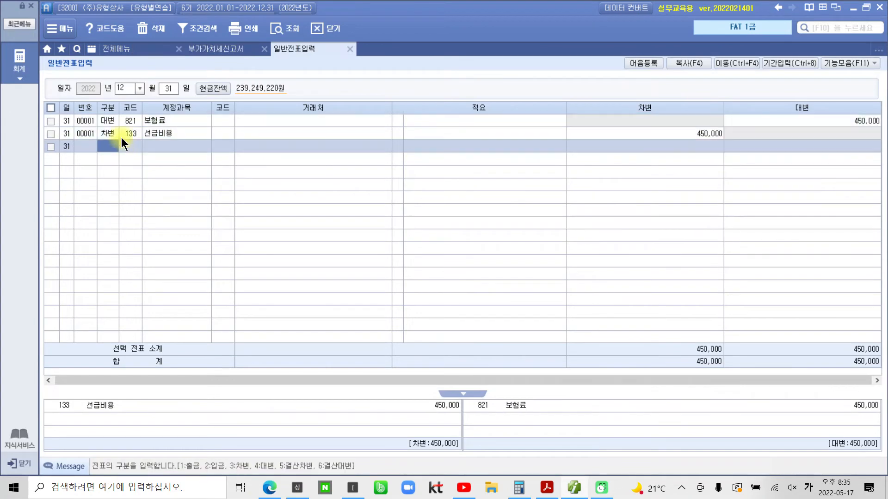
pyautogui.write('3')
pyautogui.write('이자')
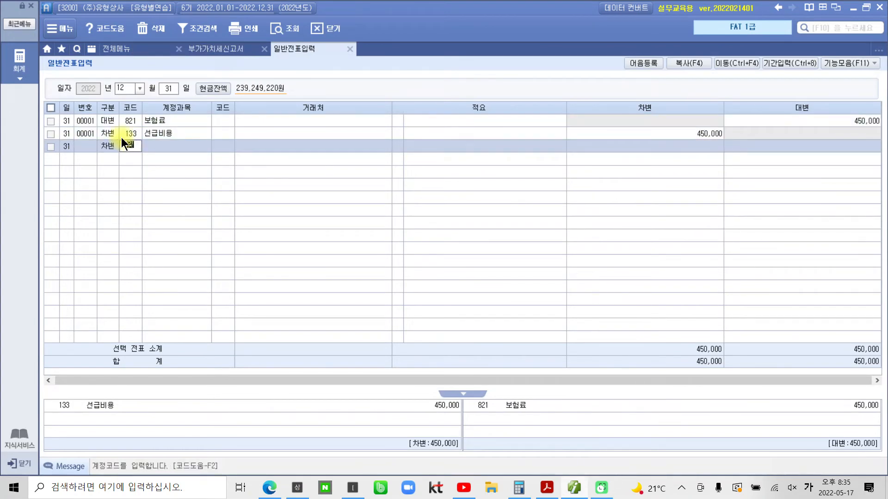
pyautogui.press('Return')
pyautogui.press('Down')
pyautogui.press('Down')
pyautogui.press('Down')
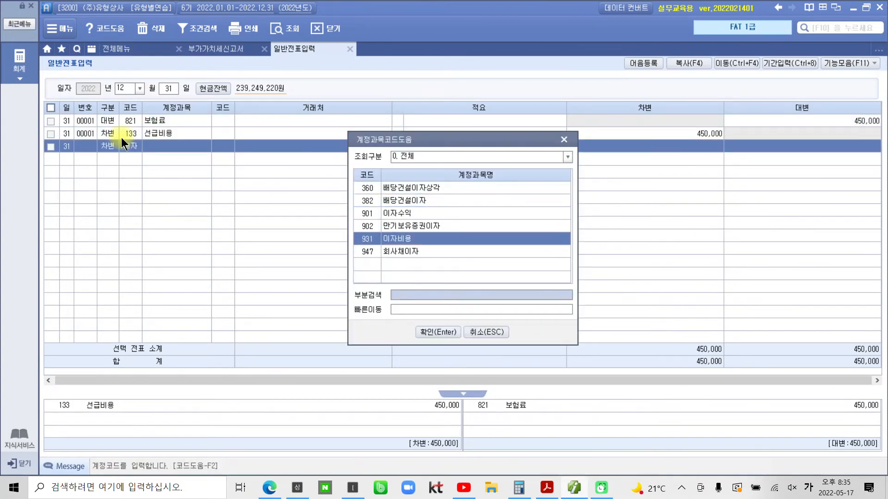
pyautogui.press('Return')
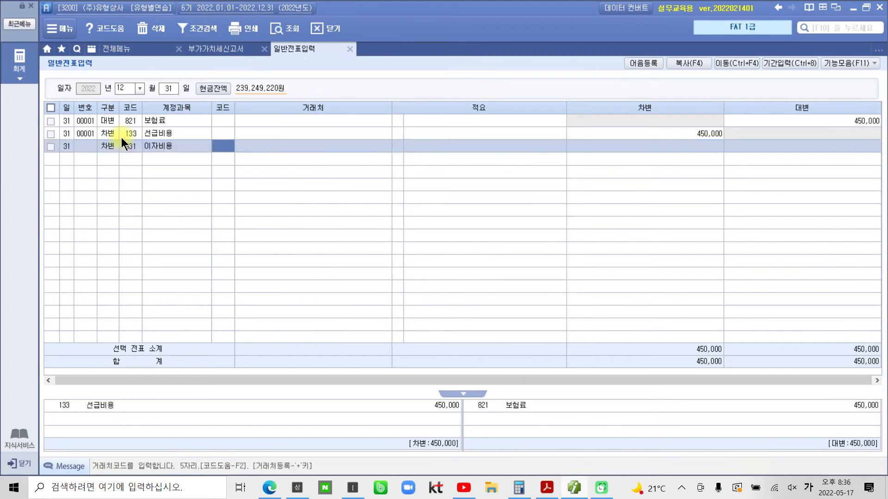
pyautogui.press('Return')
pyautogui.press('Return')
pyautogui.press('Return')
pyautogui.write('3000000')
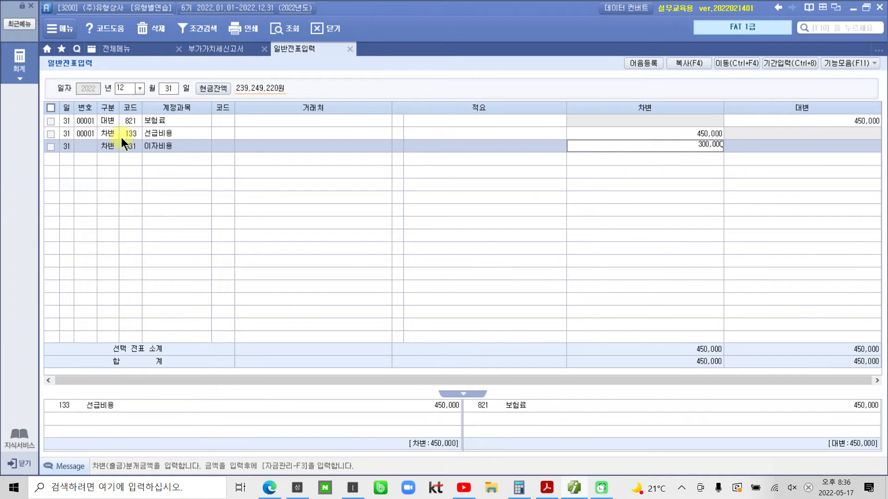
pyautogui.press('Return')
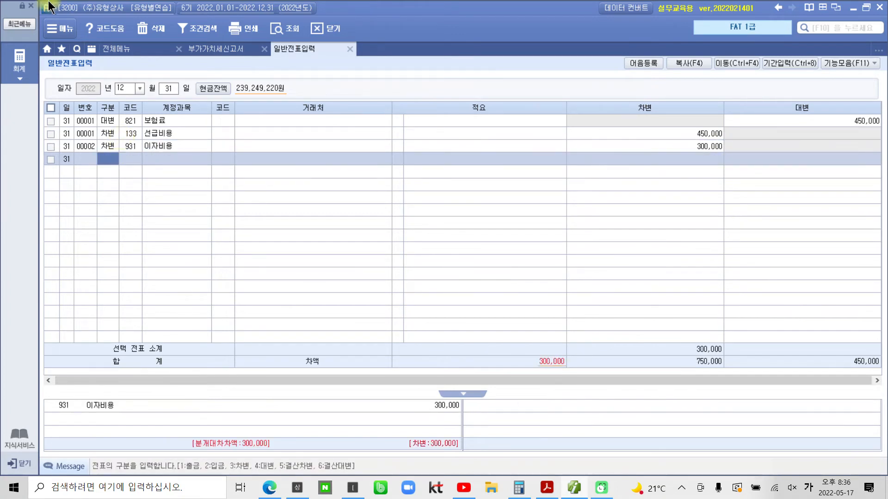
# Enter a credit (대변) line for account 262 미지급비용 with no counterparty and amount 300,000.
pyautogui.write('4')
pyautogui.write('미지')
pyautogui.press('Return')
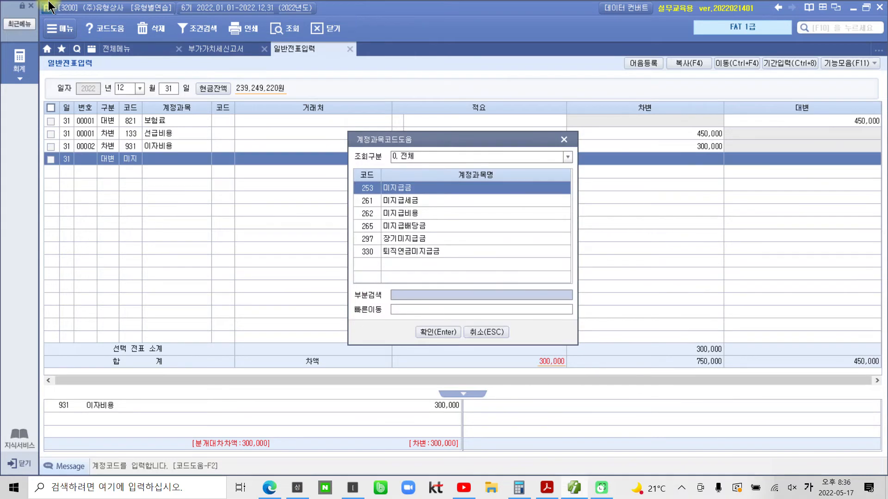
pyautogui.press('Down')
pyautogui.press('Down')
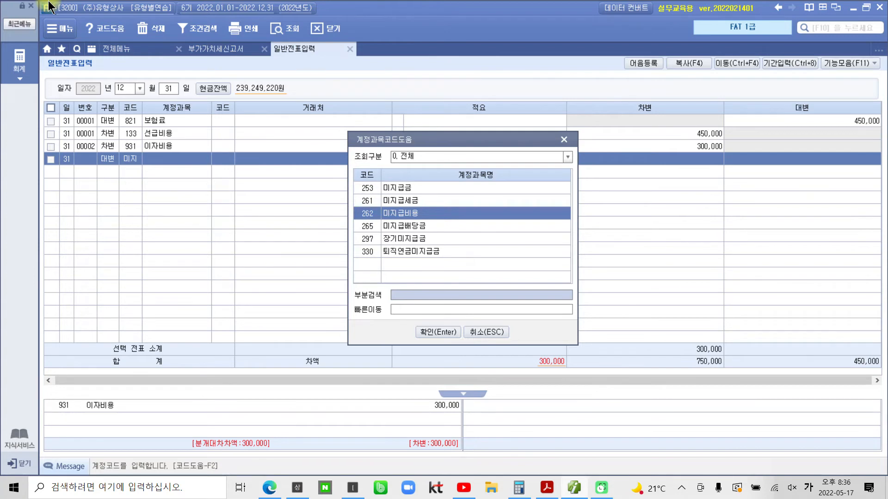
pyautogui.press('Return')
pyautogui.press('Return')
pyautogui.press('Return')
pyautogui.press('Return')
pyautogui.write('300,000')
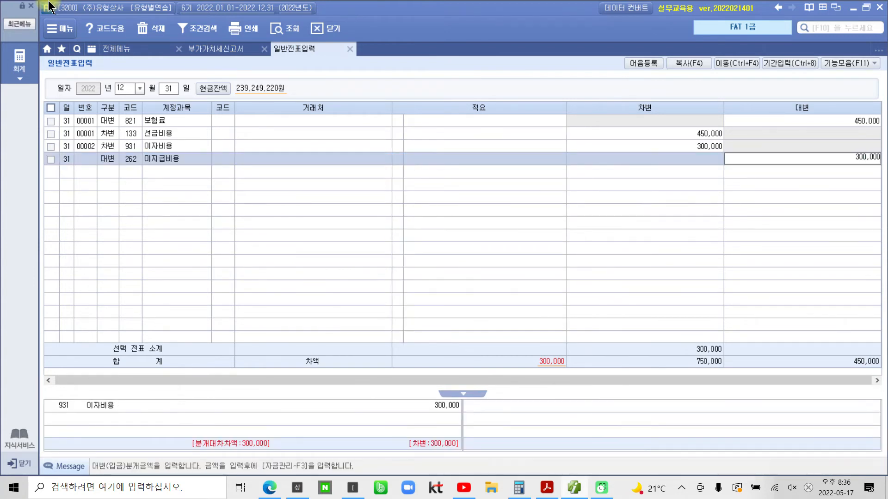
pyautogui.press('Return')
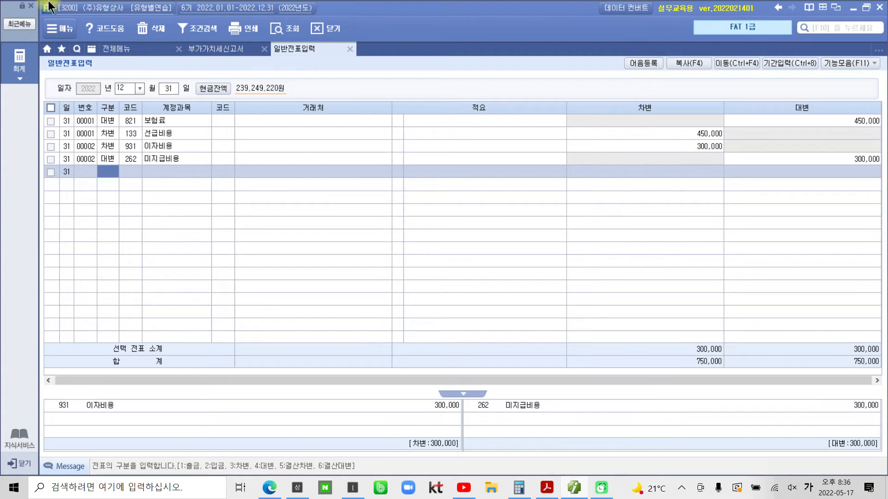
# Switch to the exercise PDF in Acrobat Reader and highlight 기간경과분 미수이자 25,000원을 계상하다 in manual closing task 3.
pyautogui.click(545, 490)
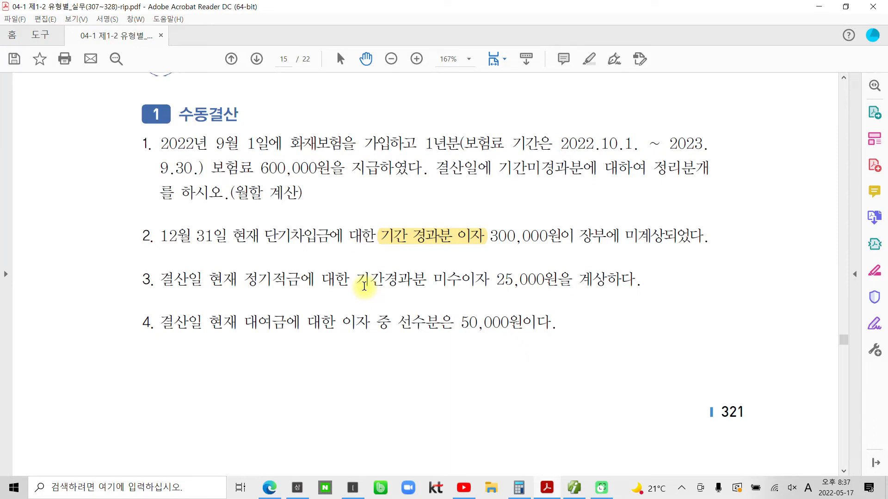
pyautogui.moveTo(359, 279); pyautogui.dragTo(578, 278)
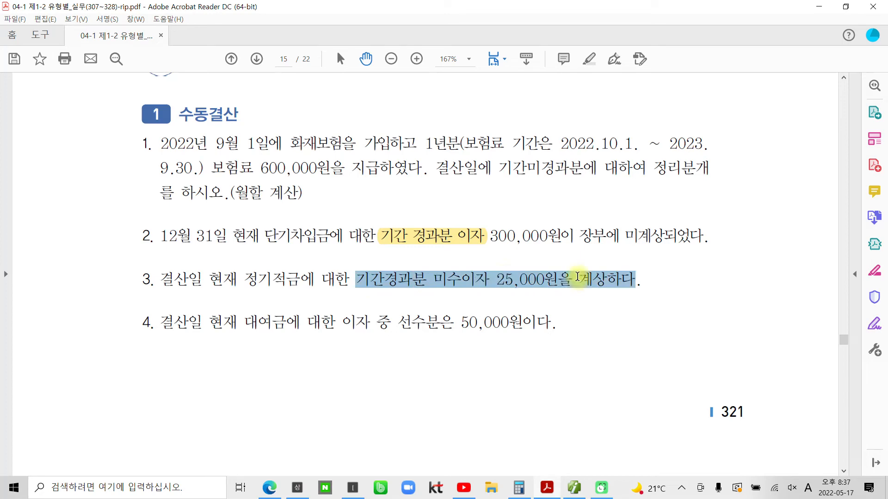
pyautogui.rightClick(578, 278)
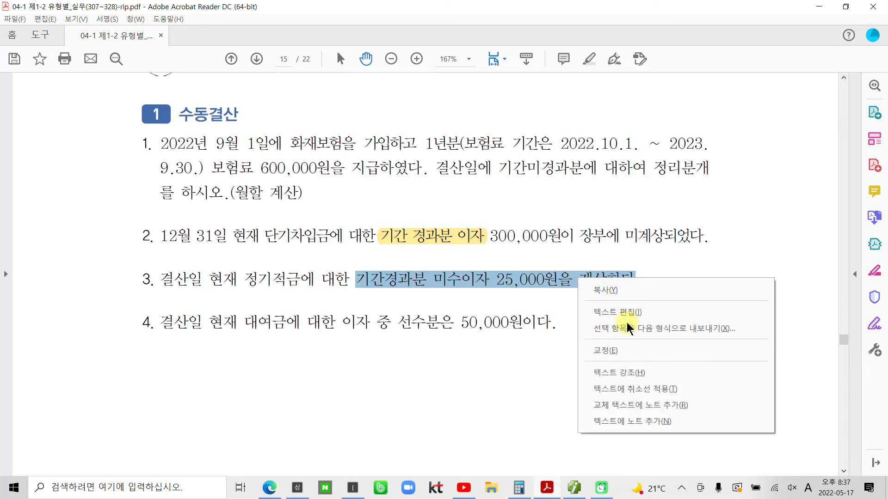
pyautogui.click(635, 373)
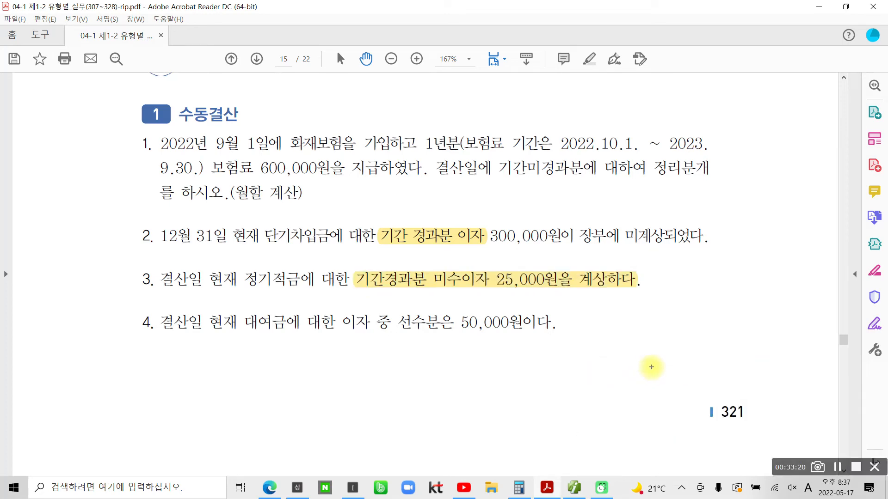
# Handwrite (수익발생) beside task 3 and underline 미수이자 25,000원.
pyautogui.moveTo(661, 262); pyautogui.dragTo(660, 280)
pyautogui.moveTo(688, 249); pyautogui.dragTo(699, 263)
pyautogui.moveTo(698, 249)
pyautogui.mouseDown()
pyautogui.moveTo(688, 263)
pyautogui.moveTo(703, 273)
pyautogui.mouseUp()
pyautogui.moveTo(692, 269); pyautogui.dragTo(694, 292)
pyautogui.moveTo(717, 262); pyautogui.dragTo(716, 269)
pyautogui.moveTo(718, 281); pyautogui.dragTo(735, 293)
pyautogui.moveTo(740, 255); pyautogui.dragTo(739, 282)
pyautogui.moveTo(754, 245); pyautogui.dragTo(763, 273)
pyautogui.moveTo(778, 239)
pyautogui.mouseDown()
pyautogui.moveTo(777, 290)
pyautogui.moveTo(800, 252)
pyautogui.mouseUp()
pyautogui.moveTo(755, 284)
pyautogui.mouseDown()
pyautogui.moveTo(802, 259)
pyautogui.moveTo(818, 277)
pyautogui.moveTo(815, 304)
pyautogui.mouseUp()
pyautogui.moveTo(490, 292); pyautogui.dragTo(566, 294)
pyautogui.moveTo(441, 292); pyautogui.dragTo(506, 285)
# Handwrite 차) 미수수익 below the highlighted text of task 3.
pyautogui.moveTo(373, 289)
pyautogui.mouseDown()
pyautogui.moveTo(390, 288)
pyautogui.moveTo(393, 315)
pyautogui.mouseUp()
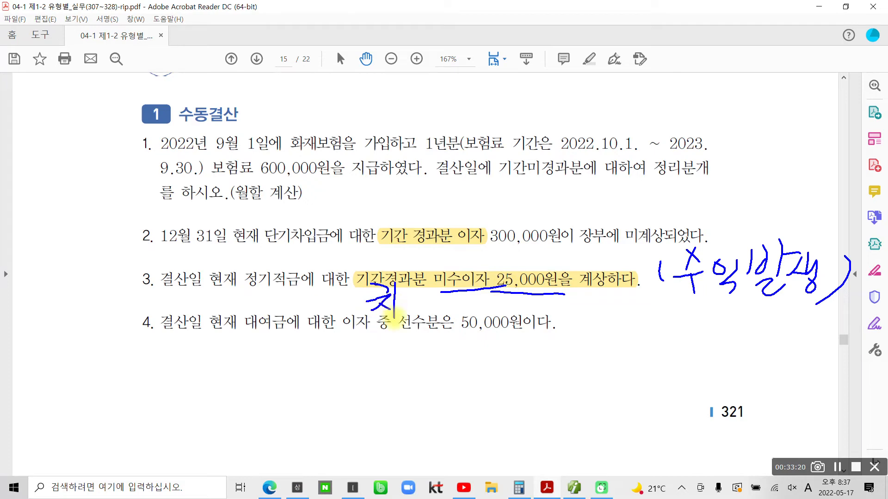
pyautogui.moveTo(402, 283); pyautogui.dragTo(396, 323)
pyautogui.moveTo(423, 296)
pyautogui.mouseDown()
pyautogui.moveTo(424, 317)
pyautogui.moveTo(445, 324)
pyautogui.mouseUp()
pyautogui.moveTo(452, 292); pyautogui.dragTo(467, 288)
pyautogui.moveTo(461, 289); pyautogui.dragTo(481, 307)
pyautogui.moveTo(451, 308); pyautogui.dragTo(462, 328)
pyautogui.moveTo(484, 289)
pyautogui.mouseDown()
pyautogui.moveTo(507, 305)
pyautogui.moveTo(489, 337)
pyautogui.mouseUp()
pyautogui.moveTo(509, 290); pyautogui.dragTo(508, 303)
pyautogui.moveTo(523, 294); pyautogui.dragTo(517, 347)
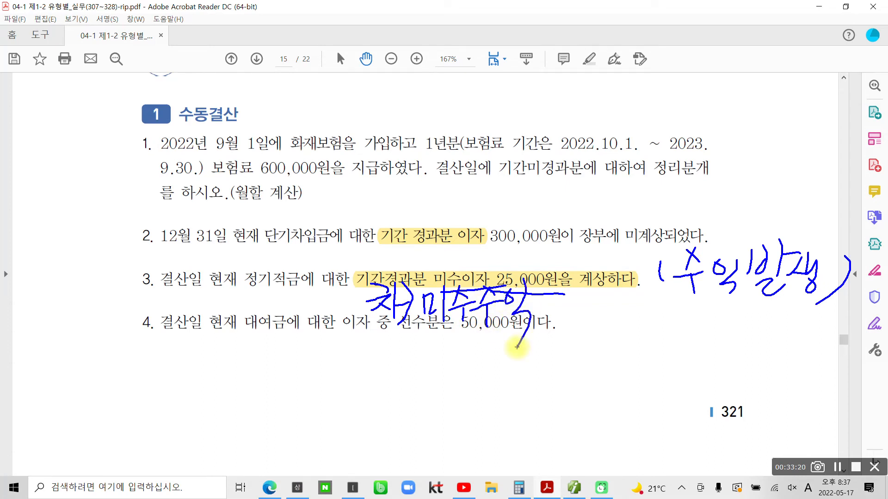
# Handwrite 대) 이자수익 beside the debit note under task 3, and clear all the handwritten marks.
pyautogui.moveTo(594, 300); pyautogui.dragTo(613, 299)
pyautogui.moveTo(596, 303)
pyautogui.mouseDown()
pyautogui.moveTo(618, 322)
pyautogui.moveTo(630, 309)
pyautogui.mouseUp()
pyautogui.moveTo(630, 295)
pyautogui.mouseDown()
pyautogui.moveTo(632, 323)
pyautogui.moveTo(649, 324)
pyautogui.moveTo(639, 335)
pyautogui.mouseUp()
pyautogui.moveTo(676, 302)
pyautogui.mouseDown()
pyautogui.moveTo(669, 319)
pyautogui.moveTo(676, 303)
pyautogui.mouseUp()
pyautogui.moveTo(689, 291)
pyautogui.mouseDown()
pyautogui.moveTo(688, 329)
pyautogui.moveTo(701, 326)
pyautogui.mouseUp()
pyautogui.moveTo(708, 312); pyautogui.dragTo(721, 325)
pyautogui.moveTo(735, 289)
pyautogui.mouseDown()
pyautogui.moveTo(729, 333)
pyautogui.moveTo(745, 319)
pyautogui.mouseUp()
pyautogui.moveTo(758, 306)
pyautogui.mouseDown()
pyautogui.moveTo(786, 316)
pyautogui.moveTo(763, 336)
pyautogui.mouseUp()
pyautogui.moveTo(789, 303); pyautogui.dragTo(788, 304)
pyautogui.moveTo(797, 301); pyautogui.dragTo(797, 319)
pyautogui.moveTo(799, 319); pyautogui.dragTo(804, 338)
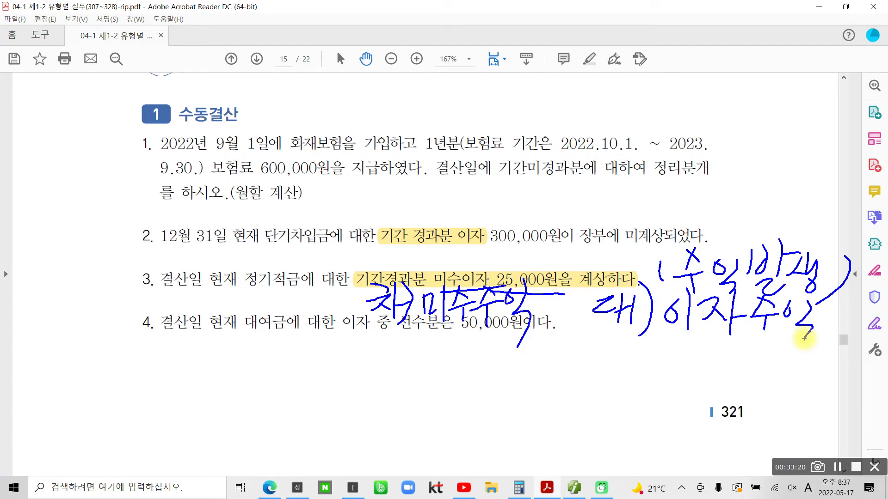
pyautogui.moveTo(805, 338); pyautogui.dragTo(805, 340)
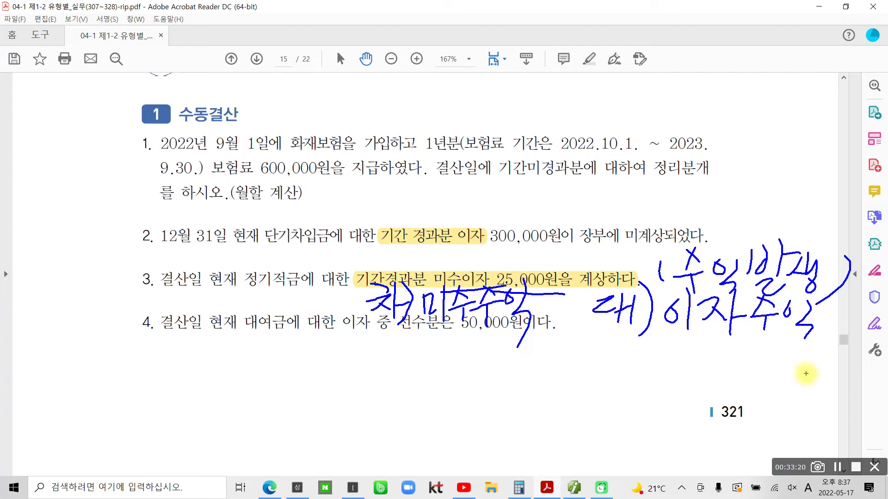
pyautogui.press('Escape')
# Switch back to the general voucher entry and enter a debit (차변) line for account 116 미수수익 with amount 25,000.
pyautogui.click(573, 489)
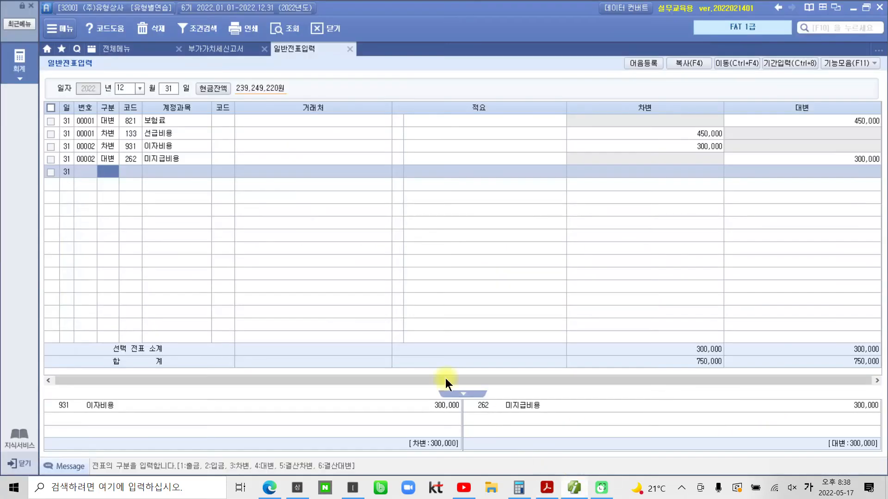
pyautogui.click(106, 165)
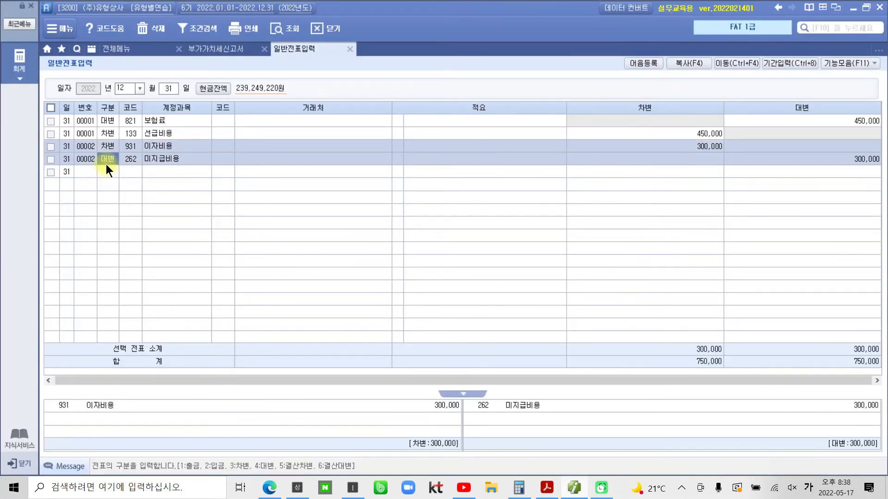
pyautogui.click(107, 169)
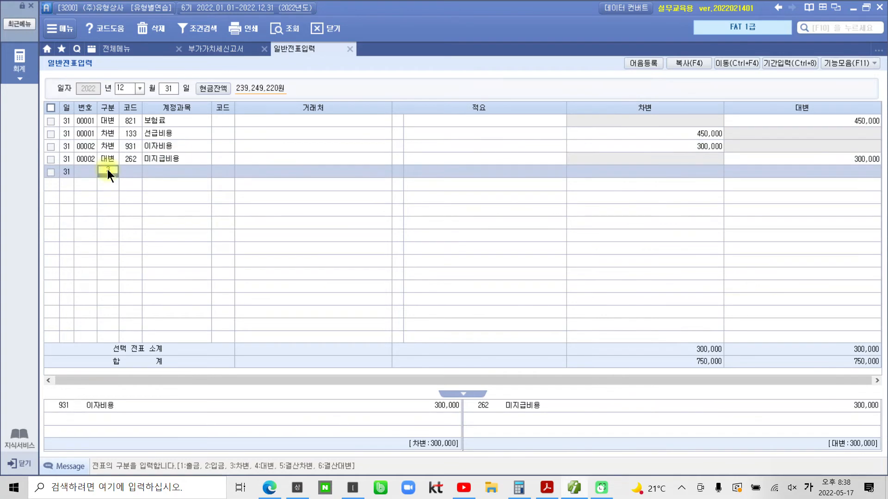
pyautogui.write('3')
pyautogui.write('미수')
pyautogui.press('Return')
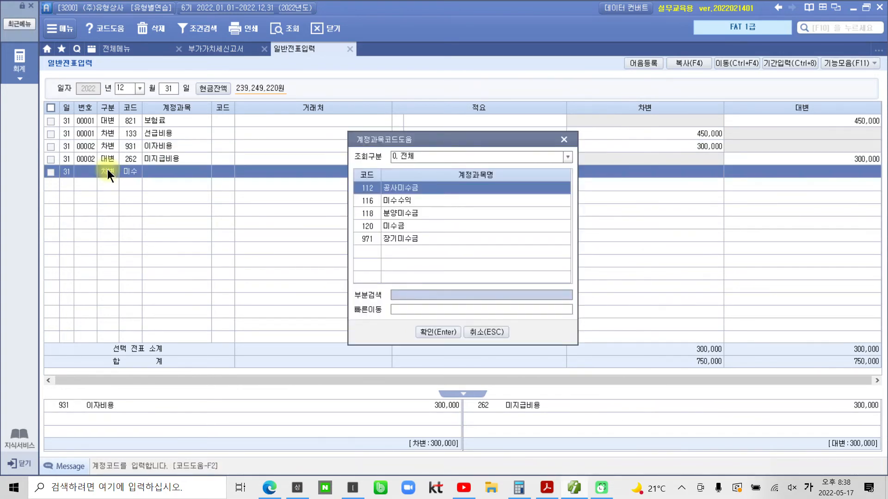
pyautogui.press('Down')
pyautogui.press('Return')
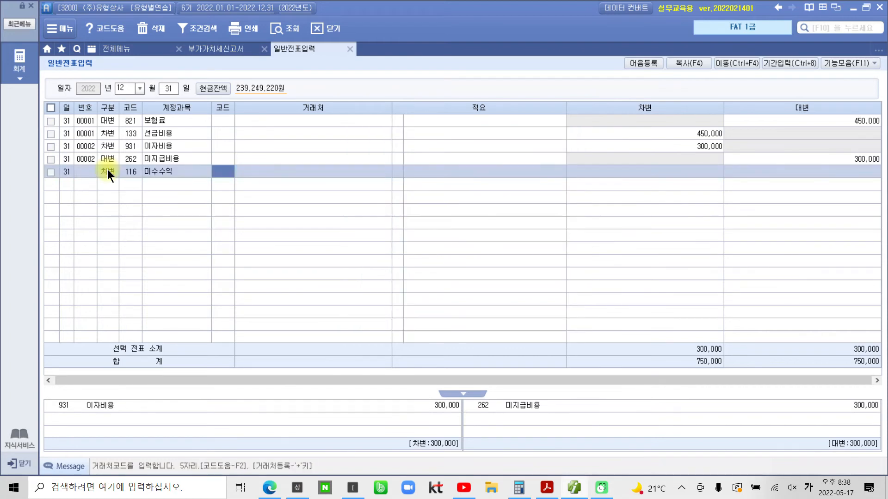
pyautogui.press('Return')
pyautogui.press('Return')
pyautogui.press('Return')
pyautogui.write('25000')
pyautogui.press('Return')
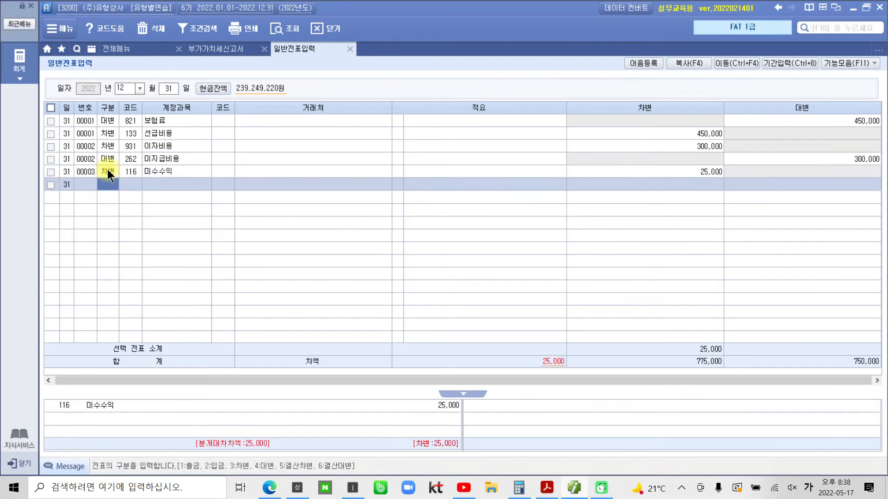
# Enter a credit (대변) line for account 901 이자수익 with no counterparty and amount 25,000.
pyautogui.write('4')
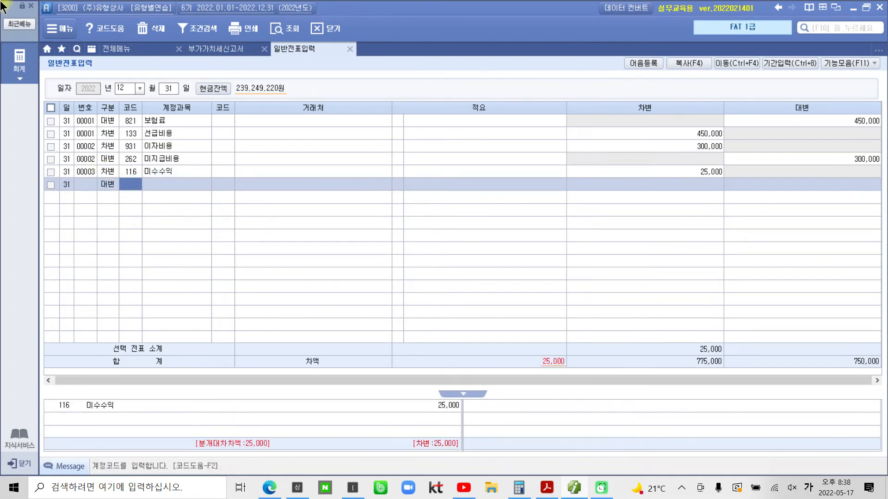
pyautogui.write('이자')
pyautogui.press('Return')
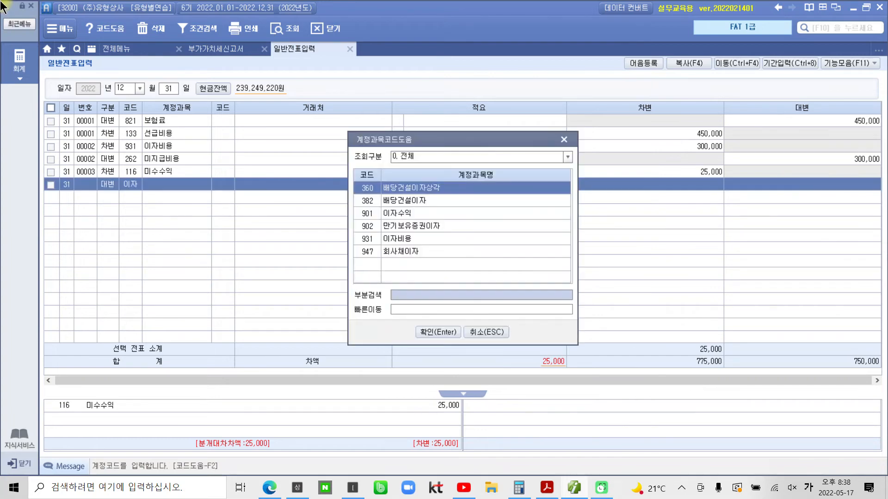
pyautogui.press('Down')
pyautogui.press('Down')
pyautogui.press('Down')
pyautogui.press('Up')
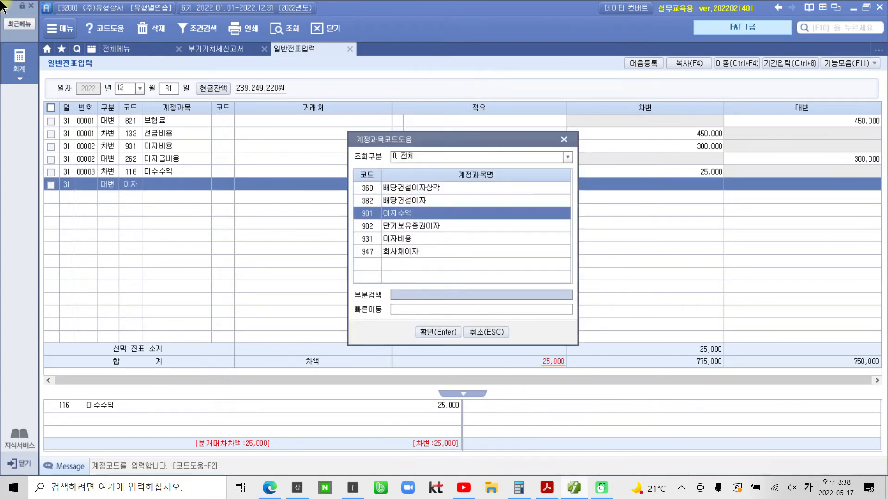
pyautogui.press('Return')
pyautogui.press('Return')
pyautogui.press('Return')
pyautogui.write('25000')
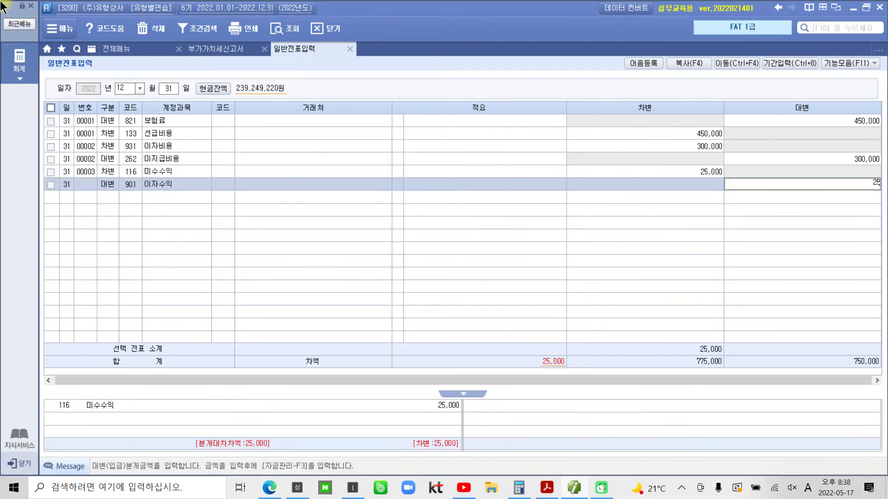
pyautogui.press('Return')
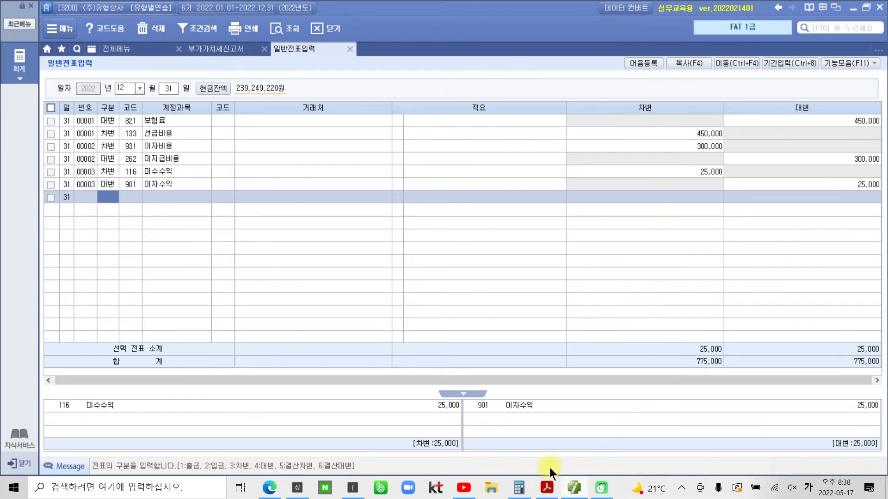
# Switch to the exercise PDF in Acrobat Reader and read manual closing task 4, briefly selecting the word 대여금.
pyautogui.click(547, 487)
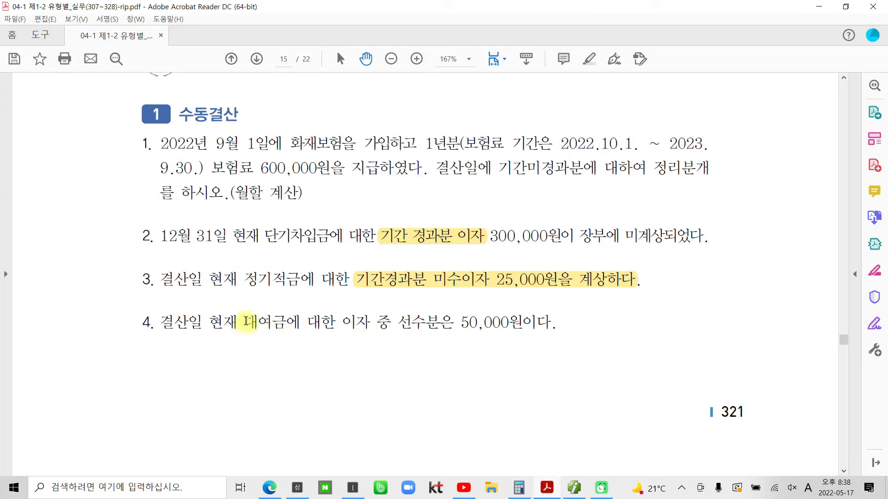
pyautogui.moveTo(245, 321); pyautogui.dragTo(290, 320)
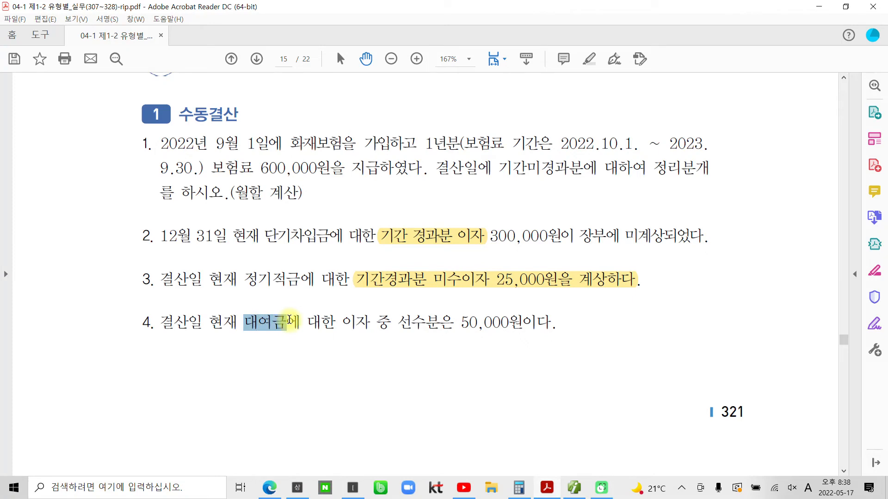
pyautogui.click(307, 321)
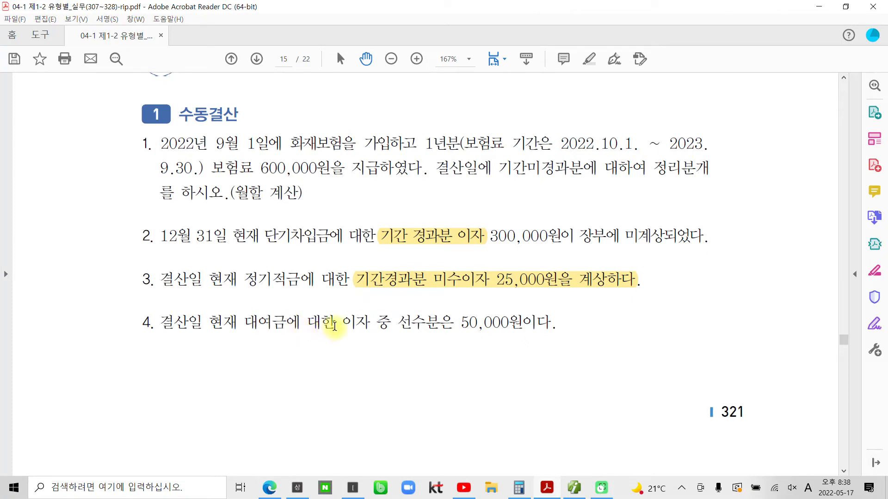
# Highlight the phrase 이자 중 선수분은 in manual closing task 4.
pyautogui.moveTo(340, 322); pyautogui.dragTo(435, 325)
pyautogui.rightClick(434, 326)
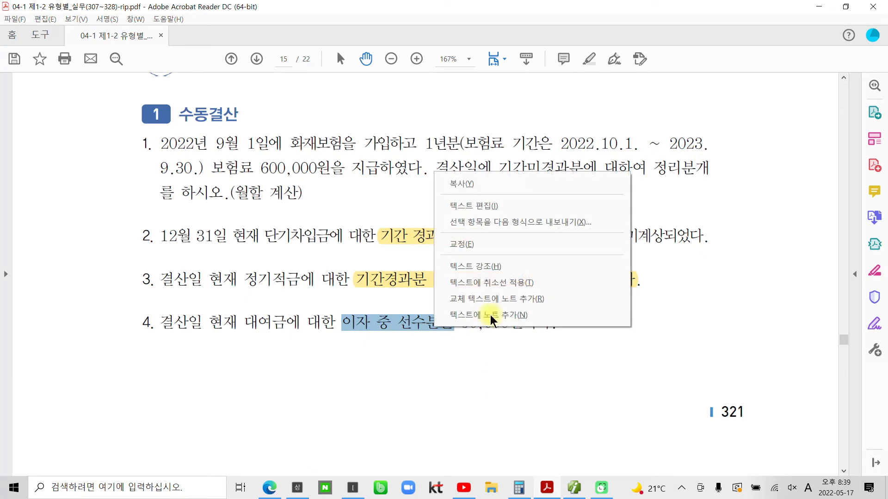
pyautogui.click(479, 261)
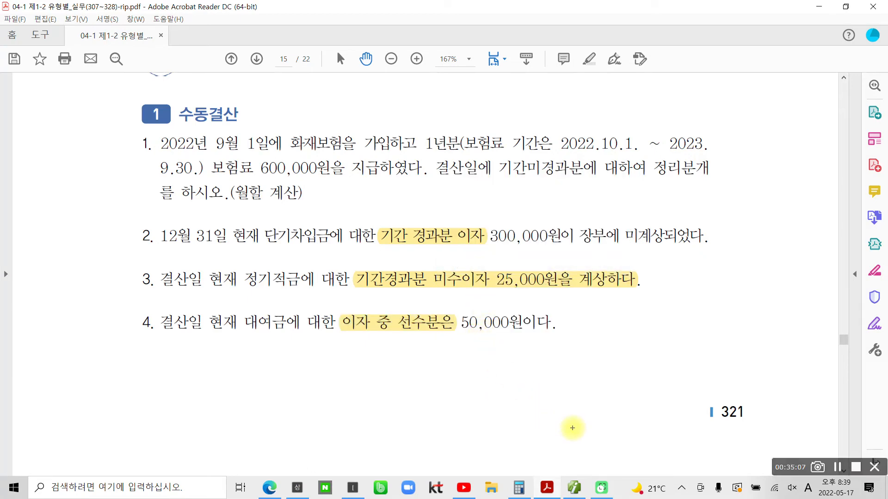
# Handwrite (수익이연) beside task 4 and draw a vertical dividing line below it for the journal entry.
pyautogui.moveTo(583, 306)
pyautogui.mouseDown()
pyautogui.moveTo(589, 339)
pyautogui.moveTo(632, 309)
pyautogui.moveTo(642, 323)
pyautogui.mouseUp()
pyautogui.moveTo(623, 326); pyautogui.dragTo(623, 339)
pyautogui.moveTo(655, 309)
pyautogui.mouseDown()
pyautogui.moveTo(655, 318)
pyautogui.moveTo(655, 309)
pyautogui.mouseUp()
pyautogui.moveTo(664, 297); pyautogui.dragTo(666, 349)
pyautogui.moveTo(696, 319); pyautogui.dragTo(693, 326)
pyautogui.moveTo(714, 302); pyautogui.dragTo(714, 348)
pyautogui.moveTo(727, 323); pyautogui.dragTo(740, 320)
pyautogui.moveTo(747, 316)
pyautogui.mouseDown()
pyautogui.moveTo(765, 311)
pyautogui.moveTo(766, 338)
pyautogui.mouseUp()
pyautogui.moveTo(750, 329)
pyautogui.mouseDown()
pyautogui.moveTo(751, 346)
pyautogui.moveTo(773, 343)
pyautogui.mouseUp()
pyautogui.moveTo(781, 303); pyautogui.dragTo(757, 356)
pyautogui.moveTo(433, 350); pyautogui.dragTo(424, 435)
pyautogui.moveTo(219, 350)
pyautogui.mouseDown()
pyautogui.moveTo(194, 369)
pyautogui.moveTo(223, 369)
pyautogui.mouseUp()
pyautogui.moveTo(219, 358)
pyautogui.mouseDown()
pyautogui.moveTo(231, 354)
pyautogui.moveTo(235, 373)
pyautogui.mouseUp()
pyautogui.moveTo(219, 373); pyautogui.dragTo(230, 383)
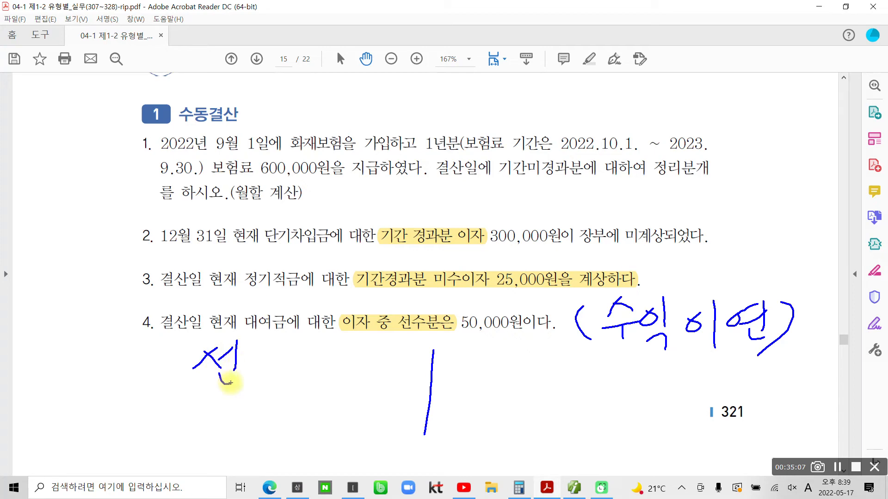
pyautogui.hotkey('ctrl', 'z')
pyautogui.hotkey('ctrl', 'z')
pyautogui.hotkey('ctrl', 'z')
pyautogui.hotkey('ctrl', 'z')
pyautogui.hotkey('ctrl', 'z')
# Circle 대여금 and 이자 in task 4 and handwrite 이자수익 on the debit side of the dividing line.
pyautogui.moveTo(279, 300)
pyautogui.mouseDown()
pyautogui.moveTo(278, 338)
pyautogui.moveTo(287, 341)
pyautogui.mouseUp()
pyautogui.moveTo(360, 299); pyautogui.dragTo(379, 328)
pyautogui.moveTo(206, 370); pyautogui.dragTo(223, 394)
pyautogui.moveTo(233, 366)
pyautogui.mouseDown()
pyautogui.moveTo(250, 357)
pyautogui.moveTo(232, 383)
pyautogui.mouseUp()
pyautogui.moveTo(240, 370); pyautogui.dragTo(257, 384)
pyautogui.moveTo(252, 373)
pyautogui.mouseDown()
pyautogui.moveTo(255, 386)
pyautogui.moveTo(267, 373)
pyautogui.mouseUp()
pyautogui.moveTo(285, 354)
pyautogui.mouseDown()
pyautogui.moveTo(275, 376)
pyautogui.moveTo(292, 376)
pyautogui.mouseUp()
pyautogui.moveTo(274, 380)
pyautogui.mouseDown()
pyautogui.moveTo(302, 378)
pyautogui.moveTo(289, 393)
pyautogui.mouseUp()
pyautogui.moveTo(310, 365)
pyautogui.mouseDown()
pyautogui.moveTo(330, 365)
pyautogui.moveTo(329, 377)
pyautogui.mouseUp()
pyautogui.moveTo(323, 377); pyautogui.dragTo(337, 392)
# Handwrite the note (수익취소) beneath the handwritten 이자수익.
pyautogui.moveTo(204, 415); pyautogui.dragTo(201, 447)
pyautogui.moveTo(236, 408)
pyautogui.mouseDown()
pyautogui.moveTo(226, 423)
pyautogui.moveTo(248, 426)
pyautogui.mouseUp()
pyautogui.moveTo(224, 435)
pyautogui.mouseDown()
pyautogui.moveTo(250, 429)
pyautogui.moveTo(237, 448)
pyautogui.mouseUp()
pyautogui.moveTo(252, 413); pyautogui.dragTo(261, 433)
pyautogui.moveTo(247, 435); pyautogui.dragTo(271, 448)
pyautogui.moveTo(286, 403)
pyautogui.mouseDown()
pyautogui.moveTo(296, 417)
pyautogui.moveTo(289, 441)
pyautogui.mouseUp()
pyautogui.moveTo(294, 429); pyautogui.dragTo(305, 445)
pyautogui.moveTo(313, 412); pyautogui.dragTo(310, 454)
pyautogui.moveTo(337, 415); pyautogui.dragTo(326, 431)
pyautogui.moveTo(332, 422)
pyautogui.mouseDown()
pyautogui.moveTo(342, 432)
pyautogui.moveTo(333, 441)
pyautogui.mouseUp()
pyautogui.moveTo(328, 445); pyautogui.dragTo(354, 434)
pyautogui.moveTo(343, 413); pyautogui.dragTo(345, 457)
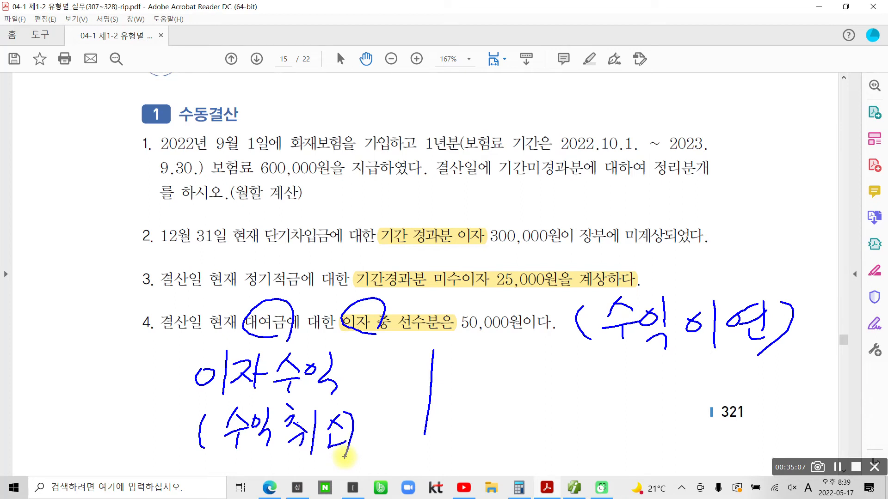
# Handwrite 선수수익 on the credit side of the dividing line under task 4.
pyautogui.moveTo(476, 360); pyautogui.dragTo(457, 383)
pyautogui.moveTo(468, 373); pyautogui.dragTo(494, 374)
pyautogui.moveTo(495, 356)
pyautogui.mouseDown()
pyautogui.moveTo(498, 395)
pyautogui.moveTo(517, 359)
pyautogui.mouseUp()
pyautogui.moveTo(515, 363); pyautogui.dragTo(528, 370)
pyautogui.moveTo(505, 381); pyautogui.dragTo(536, 378)
pyautogui.moveTo(518, 380); pyautogui.dragTo(517, 395)
pyautogui.moveTo(549, 357); pyautogui.dragTo(537, 376)
pyautogui.moveTo(547, 366)
pyautogui.mouseDown()
pyautogui.moveTo(563, 375)
pyautogui.moveTo(549, 396)
pyautogui.moveTo(572, 370)
pyautogui.mouseUp()
pyautogui.moveTo(586, 359); pyautogui.dragTo(592, 377)
pyautogui.moveTo(574, 384); pyautogui.dragTo(583, 412)
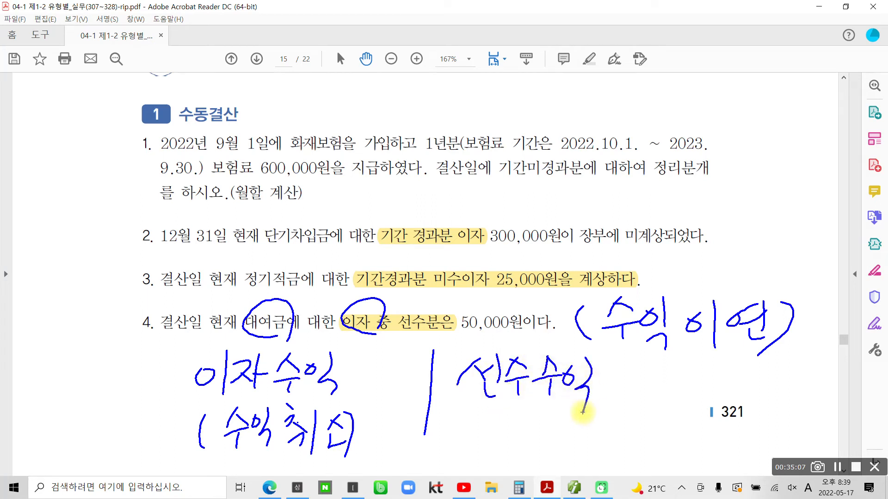
# Handwrite the note (부채증가) beneath 선수수익, and clear all the handwritten marks.
pyautogui.moveTo(481, 407)
pyautogui.mouseDown()
pyautogui.moveTo(480, 448)
pyautogui.moveTo(522, 426)
pyautogui.moveTo(529, 435)
pyautogui.mouseUp()
pyautogui.moveTo(507, 441); pyautogui.dragTo(508, 447)
pyautogui.moveTo(539, 412); pyautogui.dragTo(546, 417)
pyautogui.moveTo(532, 428)
pyautogui.mouseDown()
pyautogui.moveTo(553, 425)
pyautogui.moveTo(528, 451)
pyautogui.mouseUp()
pyautogui.moveTo(540, 437); pyautogui.dragTo(557, 448)
pyautogui.moveTo(557, 437)
pyautogui.mouseDown()
pyautogui.moveTo(565, 436)
pyautogui.moveTo(567, 456)
pyautogui.mouseUp()
pyautogui.moveTo(579, 424)
pyautogui.mouseDown()
pyautogui.moveTo(587, 417)
pyautogui.moveTo(578, 446)
pyautogui.moveTo(601, 443)
pyautogui.mouseUp()
pyautogui.moveTo(578, 445)
pyautogui.mouseDown()
pyautogui.moveTo(603, 443)
pyautogui.moveTo(593, 461)
pyautogui.mouseUp()
pyautogui.moveTo(603, 433)
pyautogui.mouseDown()
pyautogui.moveTo(618, 434)
pyautogui.moveTo(611, 452)
pyautogui.mouseUp()
pyautogui.moveTo(626, 423)
pyautogui.mouseDown()
pyautogui.moveTo(624, 447)
pyautogui.moveTo(634, 442)
pyautogui.mouseUp()
pyautogui.moveTo(638, 424); pyautogui.dragTo(644, 454)
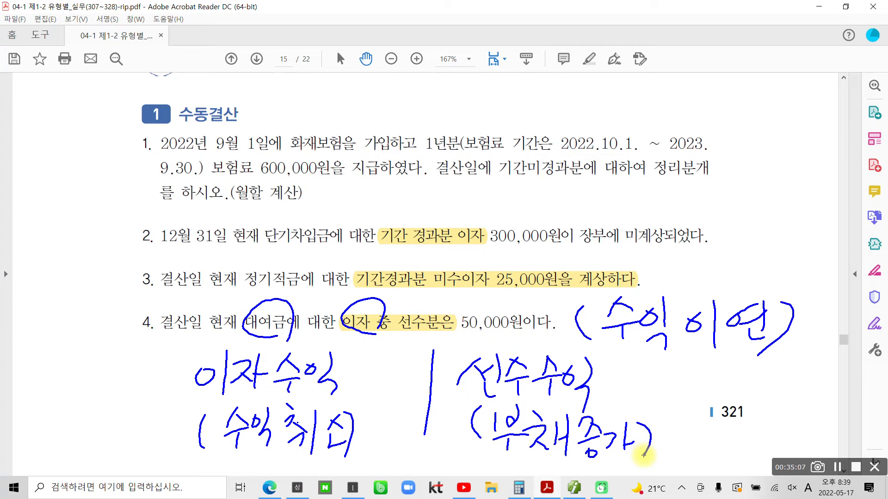
pyautogui.press('Escape')
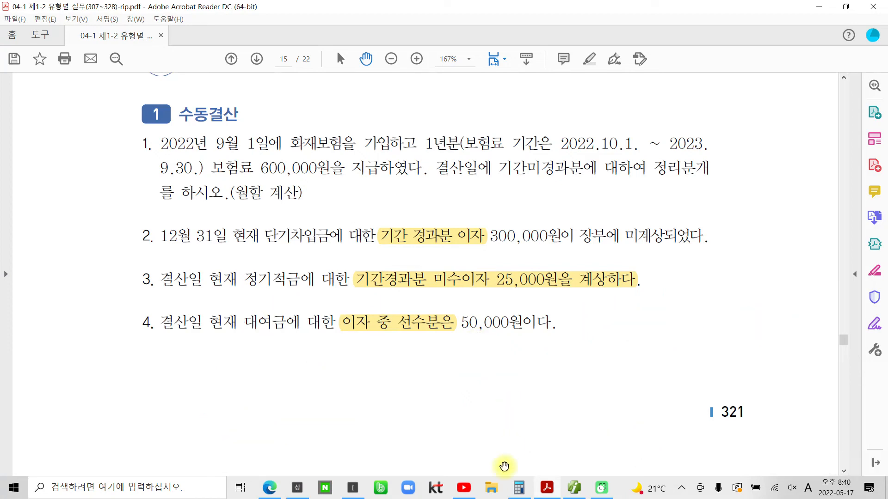
# Switch to the general voucher entry and enter a debit (차변) line for account 901 이자수익 with amount 50,000.
pyautogui.click(547, 488)
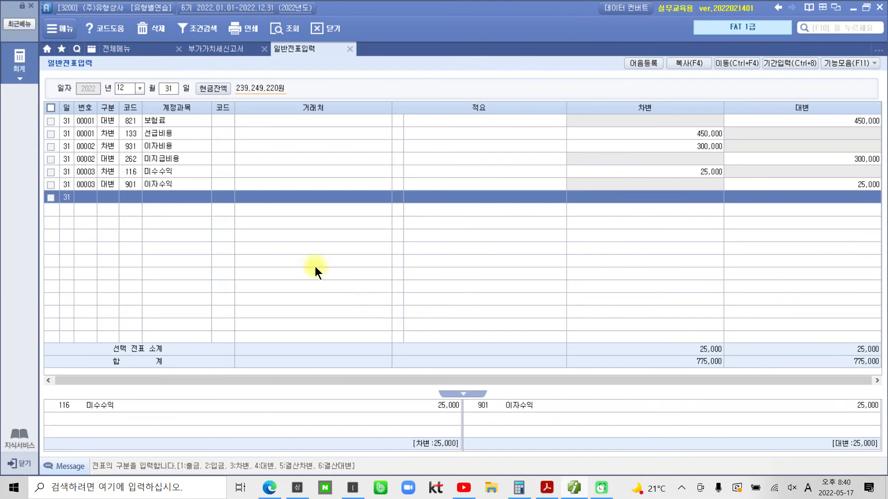
pyautogui.click(107, 197)
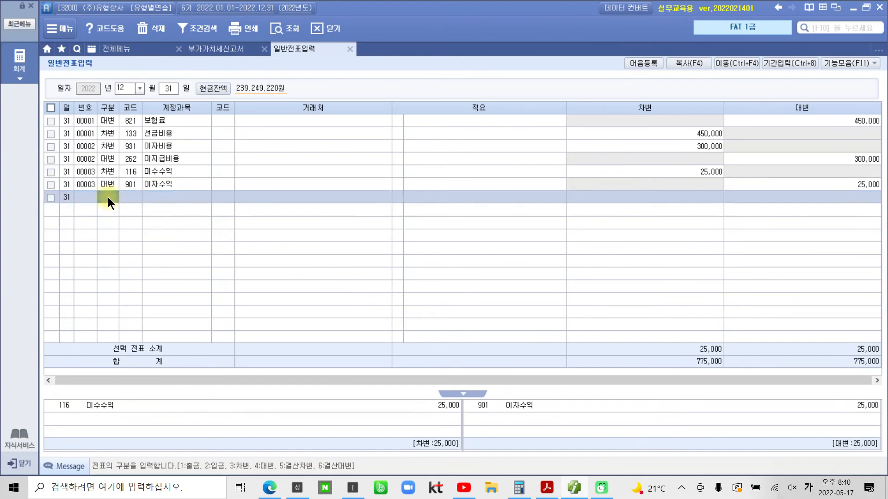
pyautogui.write('3')
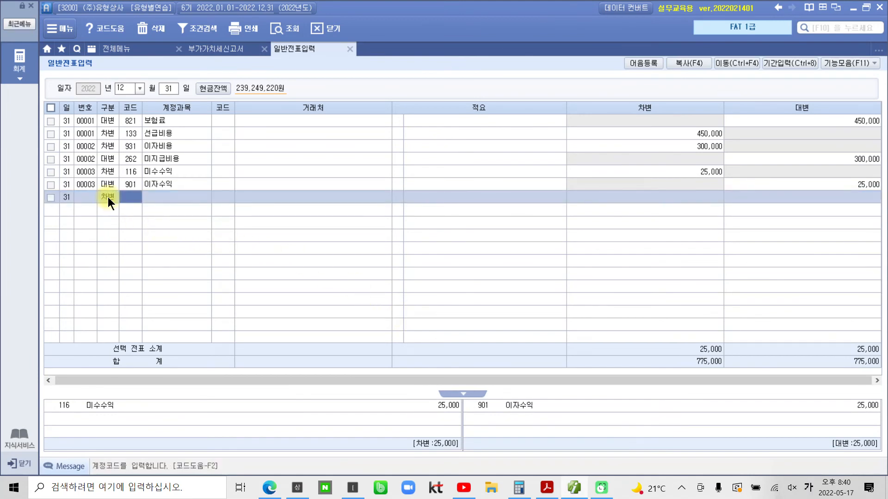
pyautogui.write('미자')
pyautogui.press('Return')
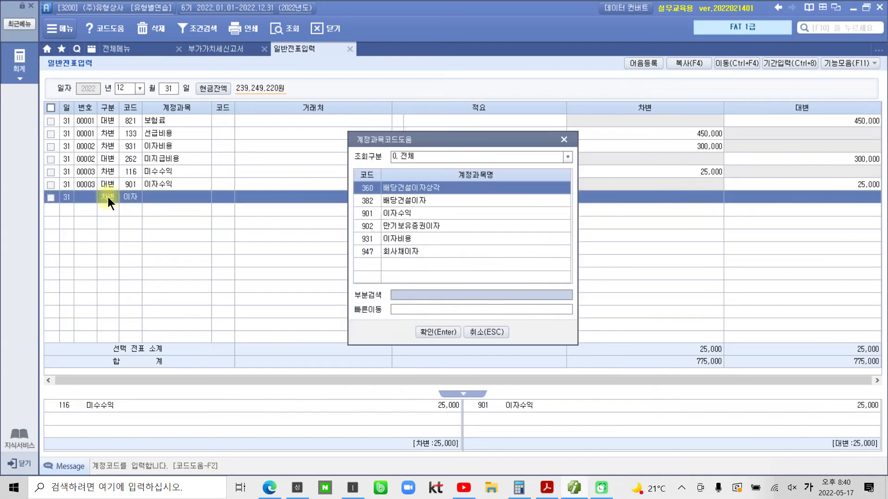
pyautogui.press('Down')
pyautogui.press('Down')
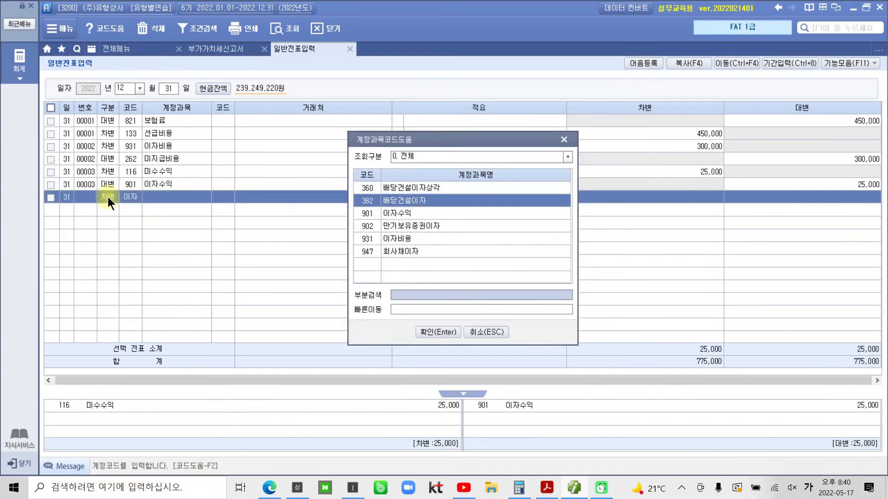
pyautogui.press('Return')
pyautogui.press('Return')
pyautogui.press('Return')
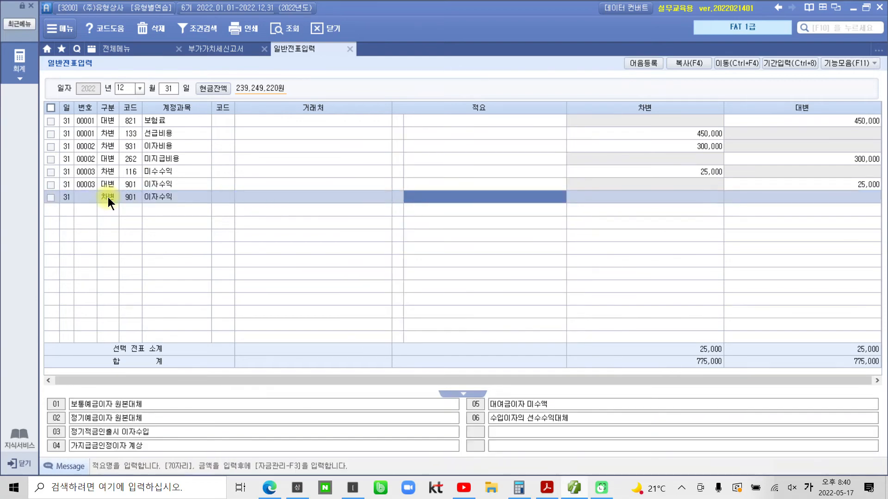
pyautogui.press('Return')
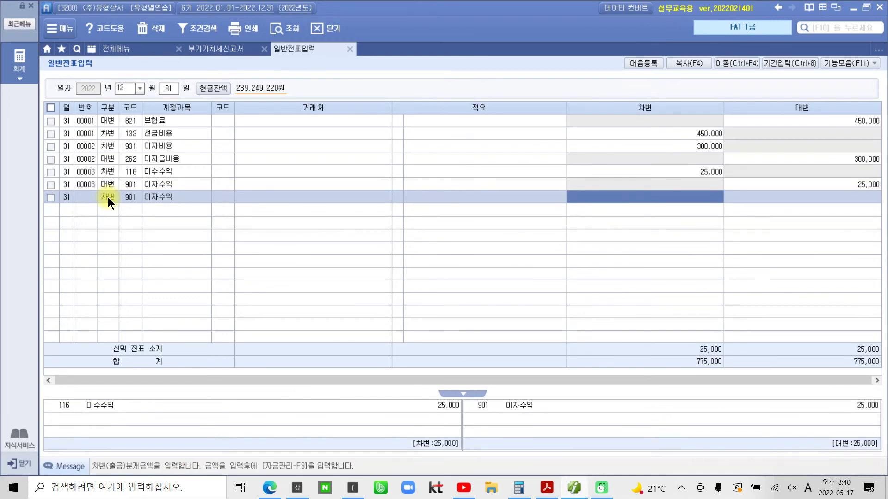
pyautogui.write('500000')
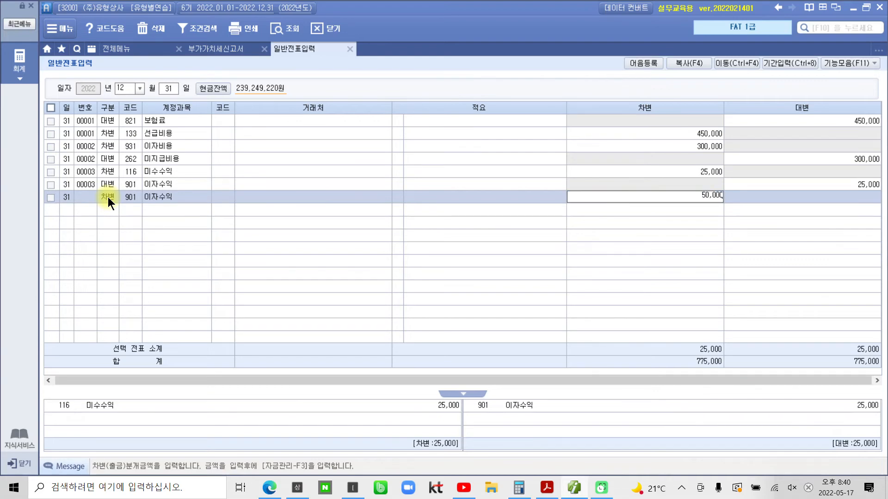
pyautogui.press('Return')
# Enter a credit (대변) line for account 263 선수수익 with no counterparty and amount 50,000.
pyautogui.press('4')
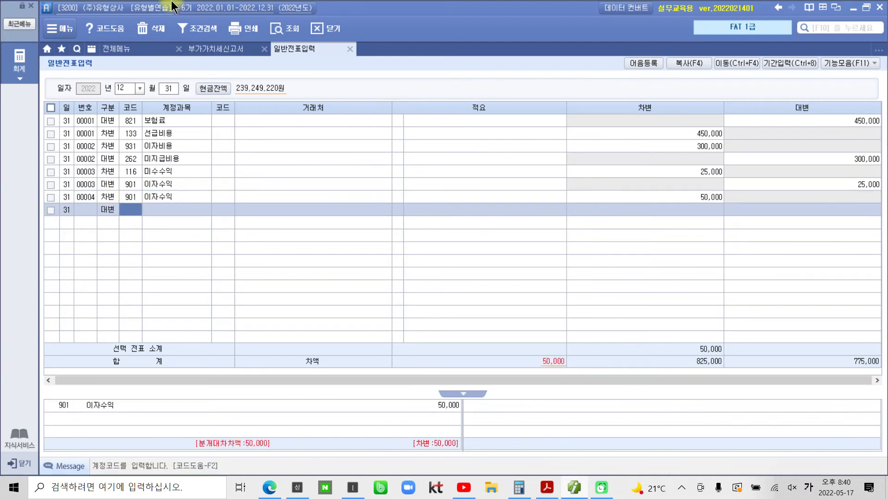
pyautogui.write('선수')
pyautogui.press('Return')
pyautogui.press('Down')
pyautogui.press('Return')
pyautogui.press('Return')
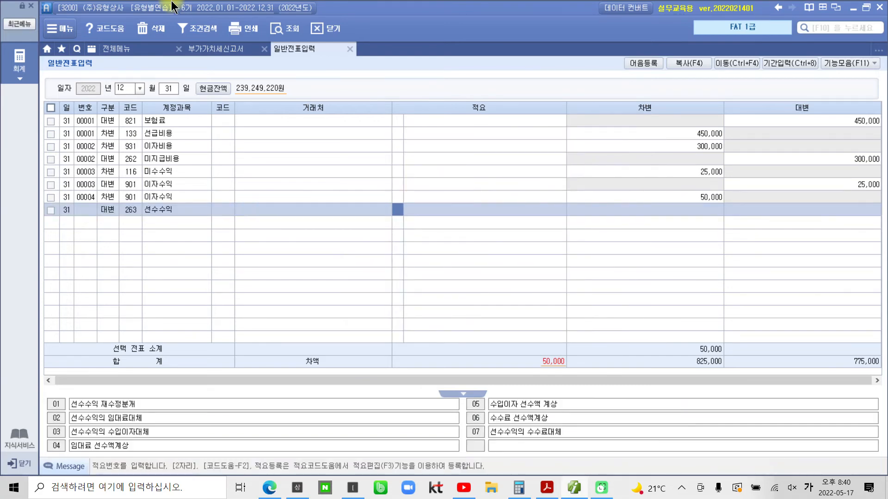
pyautogui.press('Return')
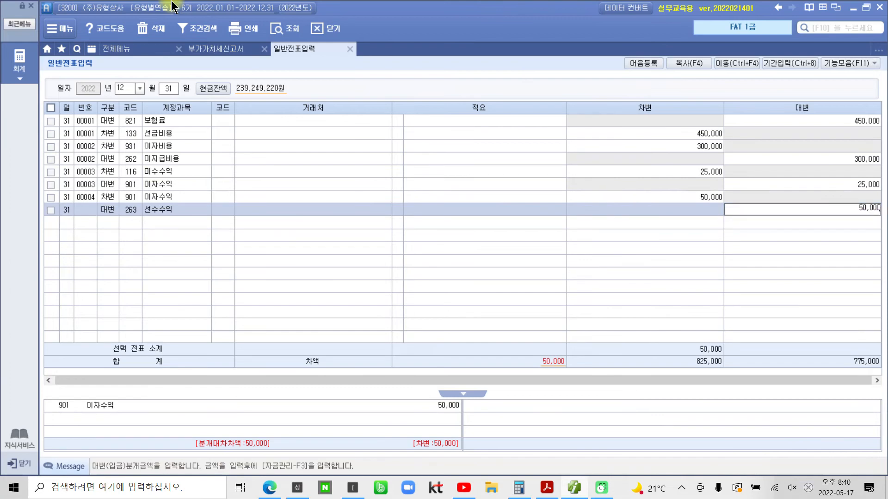
pyautogui.press('Return')
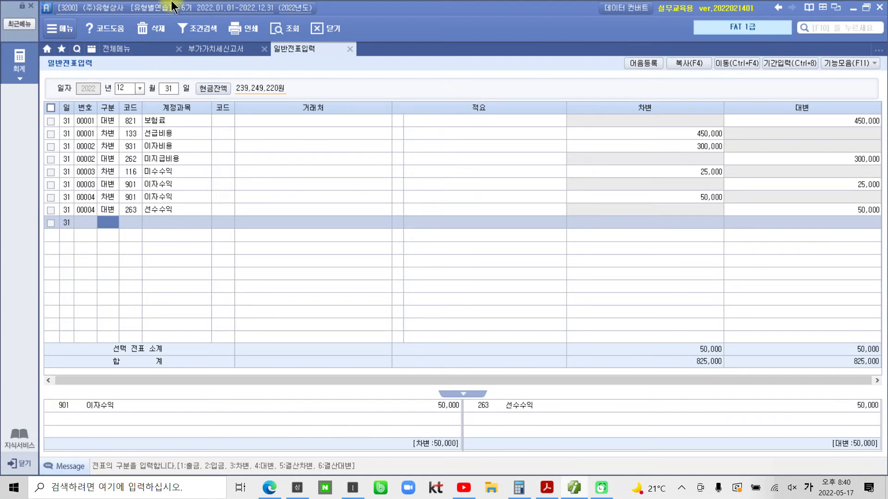
# Switch to the exercise PDF in Acrobat Reader and highlight 소모품비 and 미사용 소모품은 100,000원으로 in manual closing task 5.
pyautogui.click(546, 488)
pyautogui.scroll(-9, 403, 398)
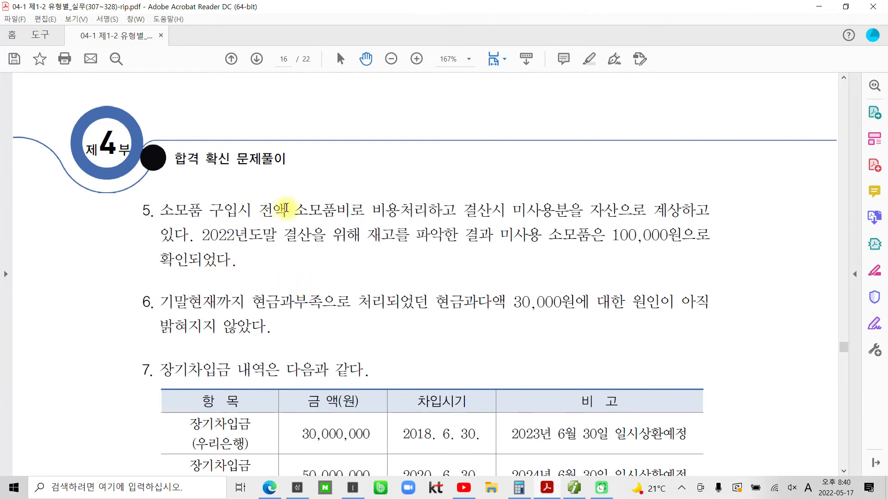
pyautogui.moveTo(299, 209); pyautogui.dragTo(349, 210)
pyautogui.rightClick(340, 208)
pyautogui.click(360, 280)
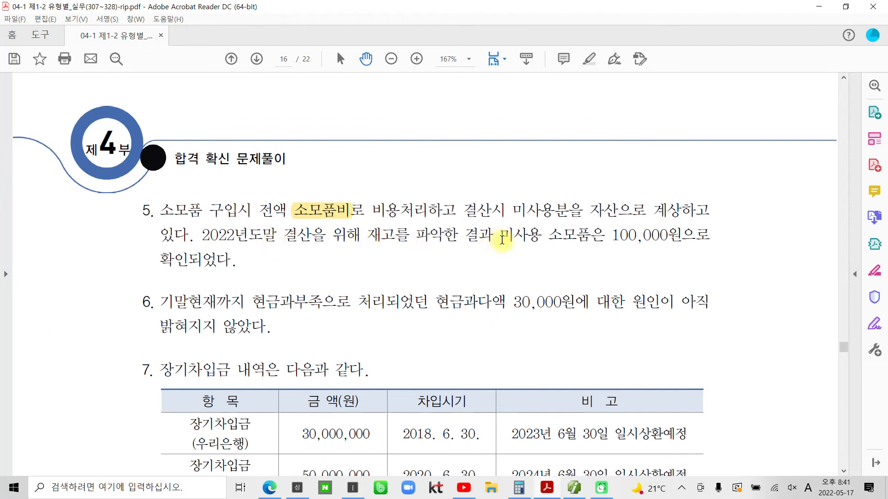
pyautogui.moveTo(502, 239); pyautogui.dragTo(711, 238)
pyautogui.rightClick(641, 238)
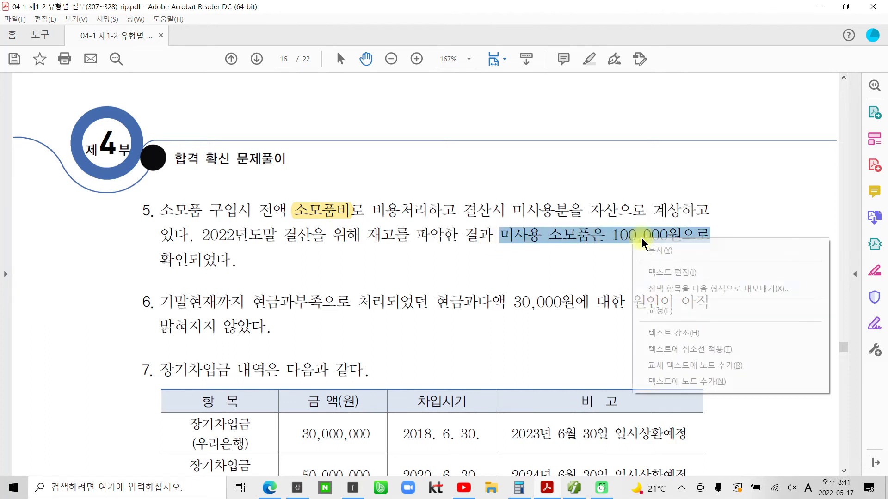
pyautogui.click(657, 332)
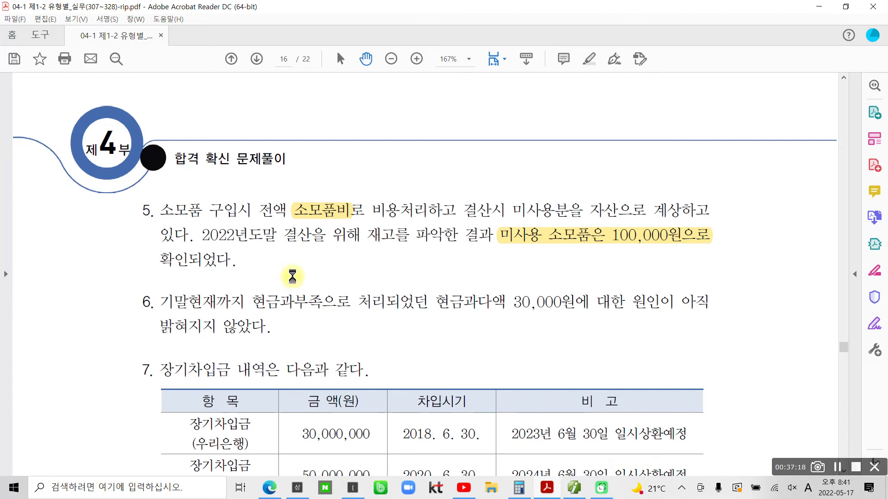
# Circle 미사용분을 자산으로 계상하고 in task 5, draw a vertical dividing line, and handwrite 소모품 (자산증가) on the debit side.
pyautogui.moveTo(509, 188)
pyautogui.mouseDown()
pyautogui.moveTo(574, 223)
pyautogui.moveTo(708, 203)
pyautogui.moveTo(509, 198)
pyautogui.mouseUp()
pyautogui.moveTo(457, 238); pyautogui.dragTo(456, 294)
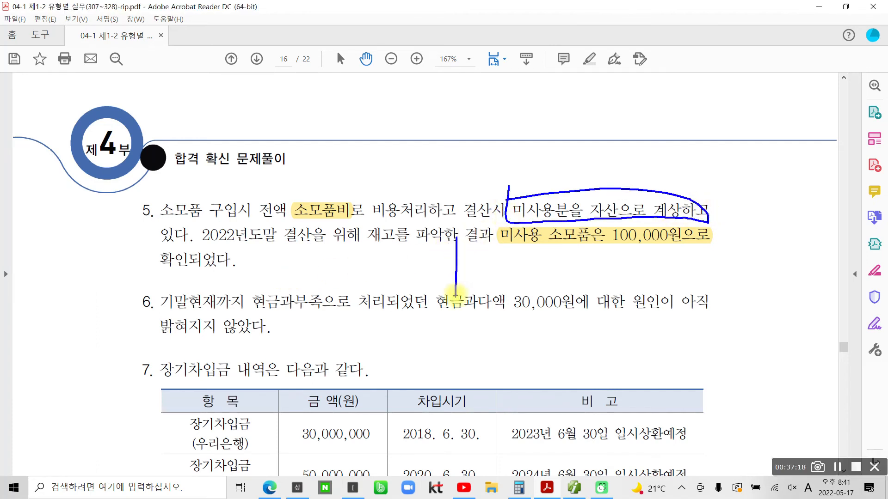
pyautogui.moveTo(272, 262)
pyautogui.mouseDown()
pyautogui.moveTo(301, 260)
pyautogui.moveTo(280, 276)
pyautogui.moveTo(314, 272)
pyautogui.mouseUp()
pyautogui.moveTo(322, 243)
pyautogui.mouseDown()
pyautogui.moveTo(322, 263)
pyautogui.moveTo(351, 275)
pyautogui.moveTo(370, 243)
pyautogui.moveTo(353, 278)
pyautogui.moveTo(379, 278)
pyautogui.mouseUp()
pyautogui.moveTo(295, 288)
pyautogui.mouseDown()
pyautogui.moveTo(277, 319)
pyautogui.moveTo(289, 313)
pyautogui.moveTo(304, 323)
pyautogui.moveTo(352, 293)
pyautogui.moveTo(368, 296)
pyautogui.moveTo(356, 307)
pyautogui.moveTo(372, 324)
pyautogui.moveTo(383, 317)
pyautogui.moveTo(408, 334)
pyautogui.mouseUp()
# Handwrite 소모품비 (비용취소) on the credit side under task 5, and clear all the handwritten marks.
pyautogui.moveTo(485, 262)
pyautogui.mouseDown()
pyautogui.moveTo(496, 249)
pyautogui.moveTo(507, 273)
pyautogui.moveTo(527, 252)
pyautogui.moveTo(536, 259)
pyautogui.moveTo(565, 246)
pyautogui.moveTo(585, 277)
pyautogui.moveTo(617, 250)
pyautogui.moveTo(628, 294)
pyautogui.mouseUp()
pyautogui.moveTo(493, 296); pyautogui.dragTo(497, 328)
pyautogui.moveTo(522, 280); pyautogui.dragTo(524, 312)
pyautogui.moveTo(545, 288)
pyautogui.mouseDown()
pyautogui.moveTo(541, 313)
pyautogui.moveTo(546, 300)
pyautogui.moveTo(557, 336)
pyautogui.mouseUp()
pyautogui.moveTo(576, 287)
pyautogui.mouseDown()
pyautogui.moveTo(595, 299)
pyautogui.moveTo(594, 324)
pyautogui.mouseUp()
pyautogui.moveTo(603, 285)
pyautogui.mouseDown()
pyautogui.moveTo(634, 319)
pyautogui.moveTo(627, 337)
pyautogui.mouseUp()
pyautogui.moveTo(631, 288); pyautogui.dragTo(629, 347)
pyautogui.moveTo(633, 303)
pyautogui.mouseDown()
pyautogui.moveTo(659, 301)
pyautogui.moveTo(677, 319)
pyautogui.moveTo(670, 335)
pyautogui.mouseUp()
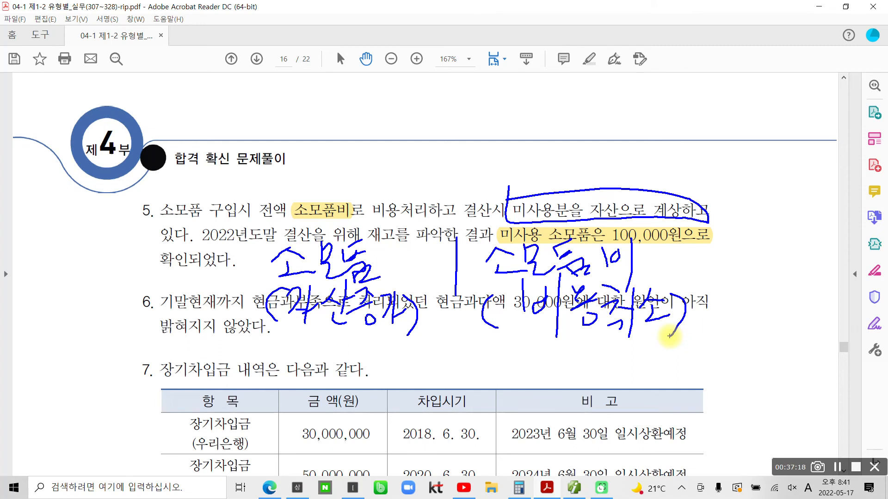
pyautogui.press('Escape')
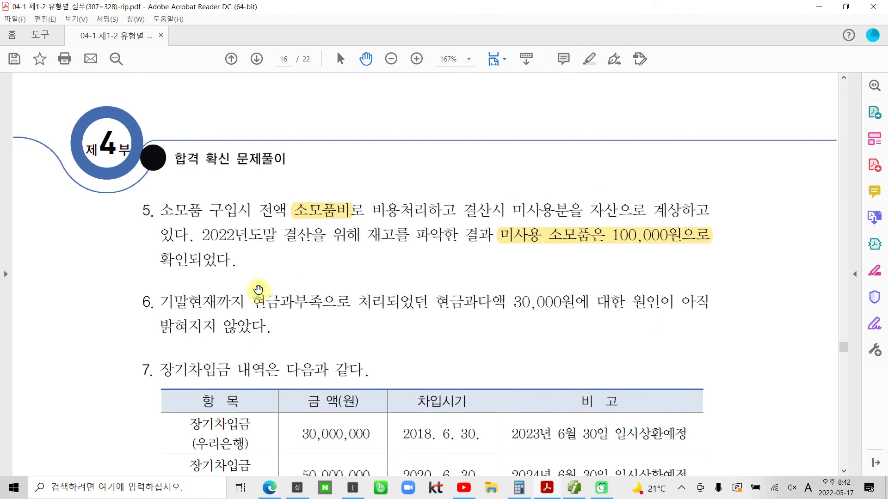
# Switch back to the general voucher entry and enter a debit (차변) line for account 172 소모품 with amount 100,000.
pyautogui.click(574, 488)
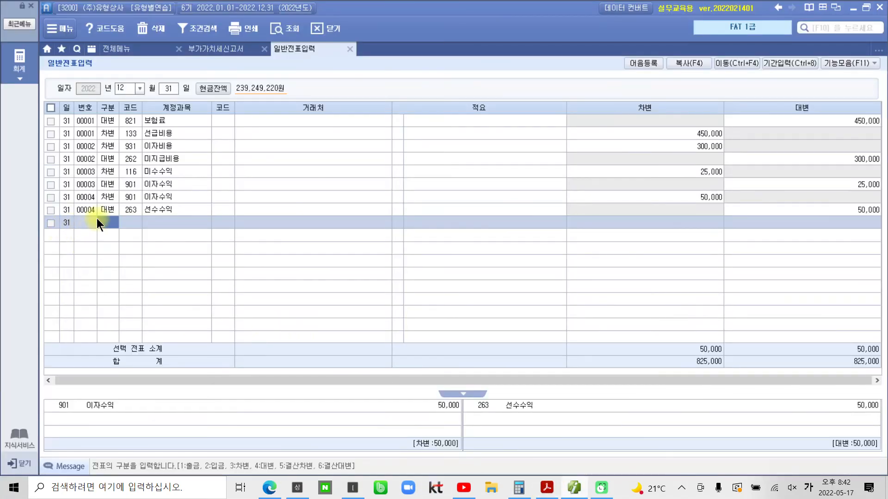
pyautogui.write('3')
pyautogui.write('소모')
pyautogui.press('Return')
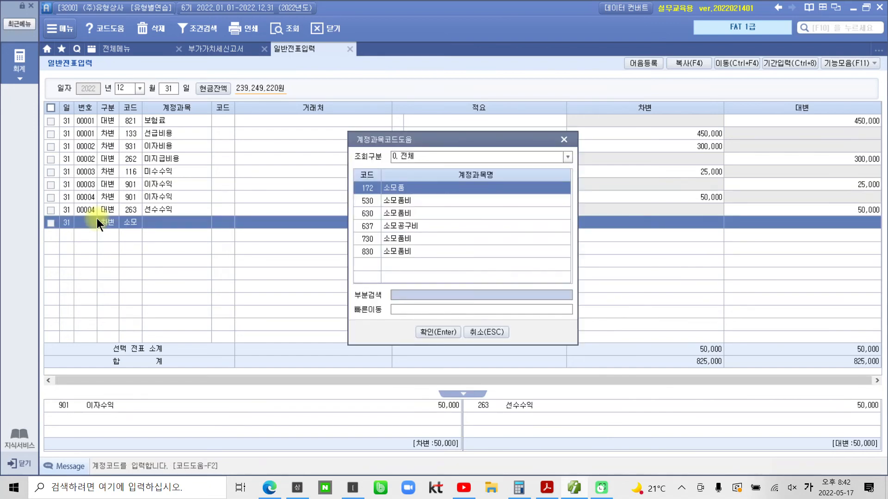
pyautogui.press('Return')
pyautogui.press('Return')
pyautogui.press('Return')
pyautogui.press('Return')
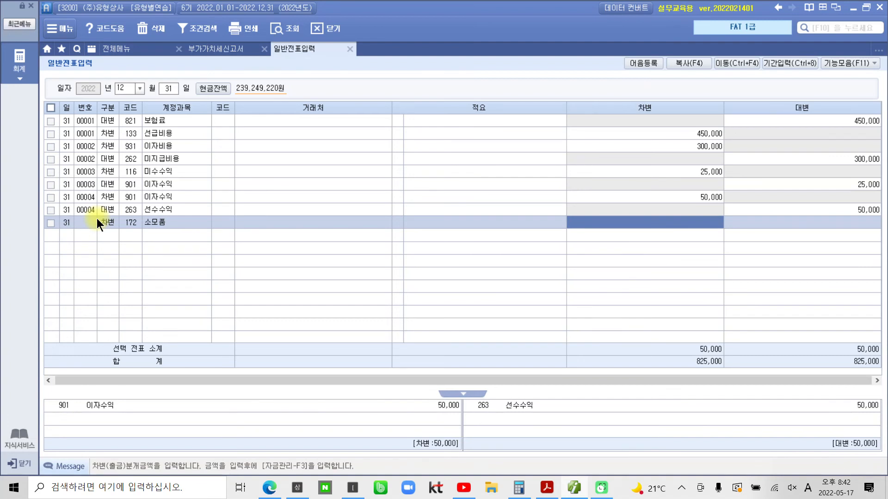
pyautogui.write('100,000')
pyautogui.press('Return')
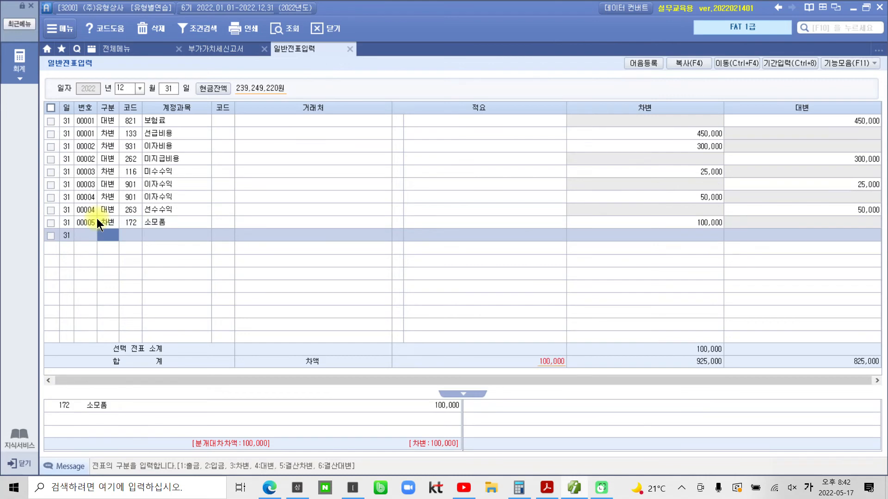
# Enter a credit (대변) line for account 830 소모품비 with no counterparty and amount 100,000.
pyautogui.press('4')
pyautogui.write('소모')
pyautogui.press('Return')
pyautogui.press('Down')
pyautogui.press('Down')
pyautogui.press('Down')
pyautogui.press('Down')
pyautogui.press('Down')
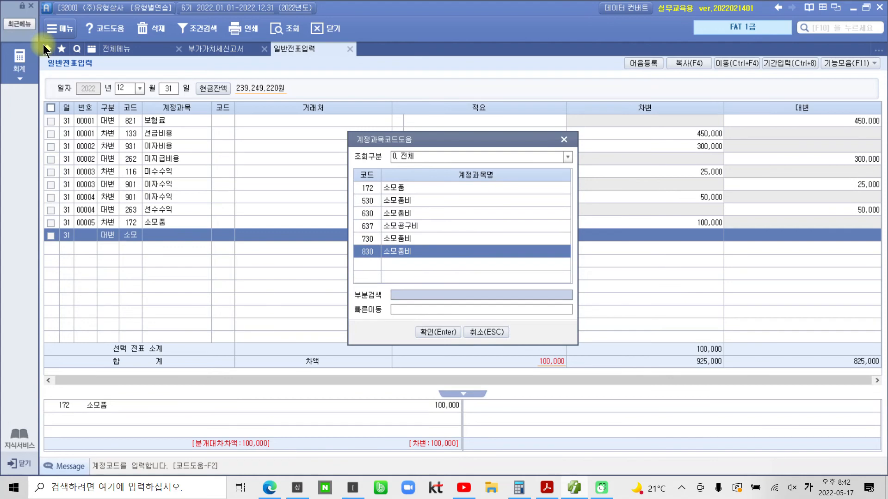
pyautogui.press('Return')
pyautogui.press('Return')
pyautogui.press('Return')
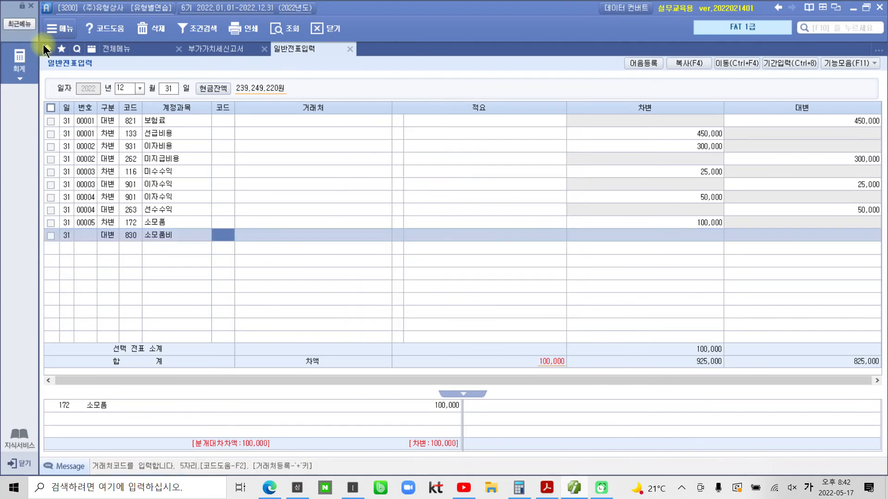
pyautogui.write('1000000')
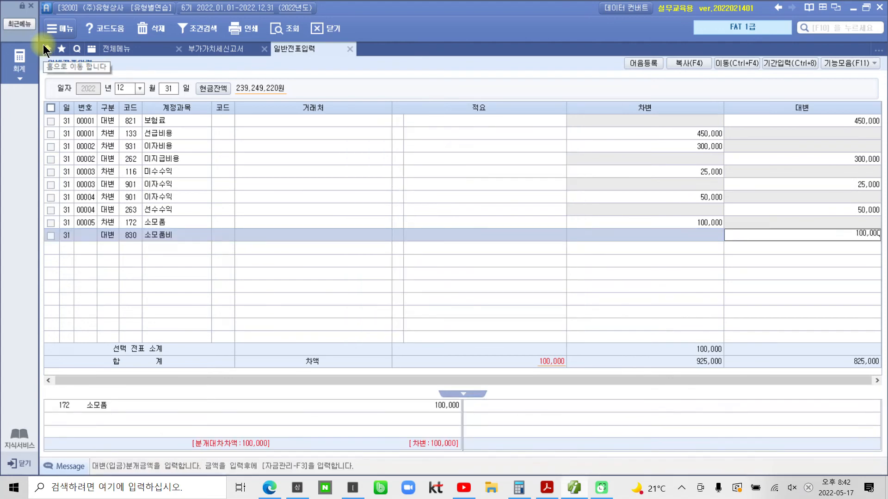
pyautogui.press('Return')
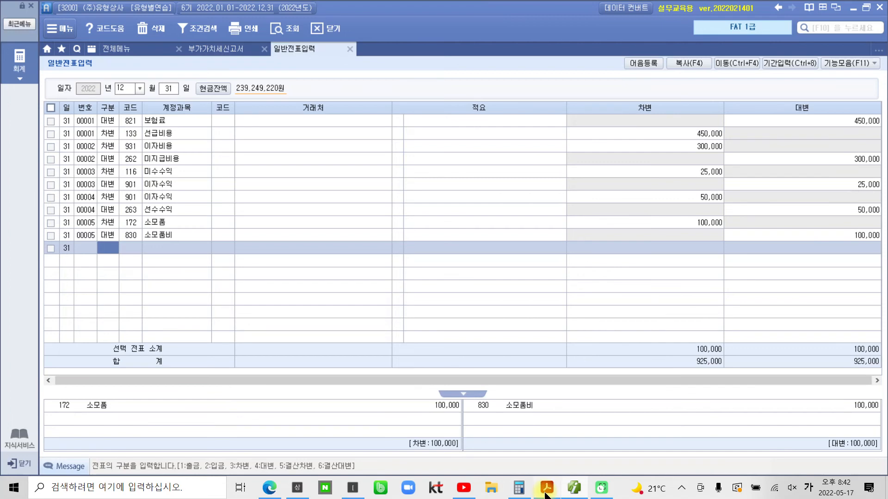
pyautogui.moveTo(546, 495)
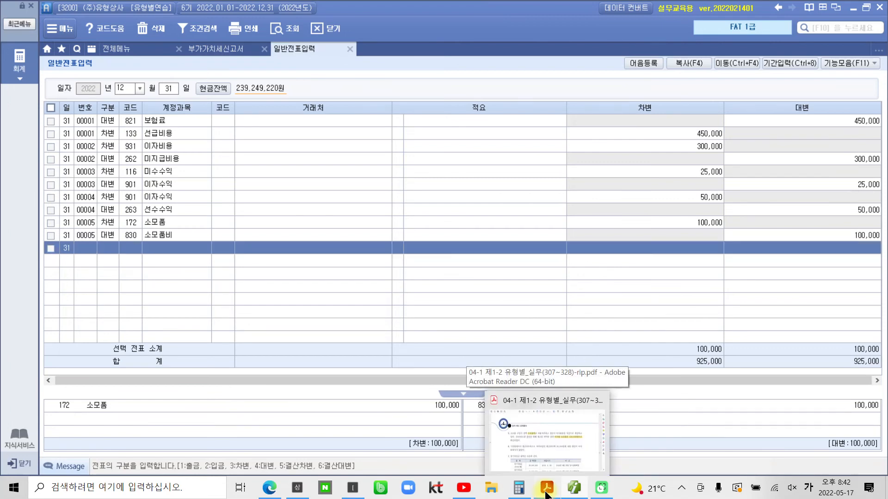
# Switch to the exercise PDF and highlight 현금과다액 30,000원에 in task 6.
pyautogui.click(547, 494)
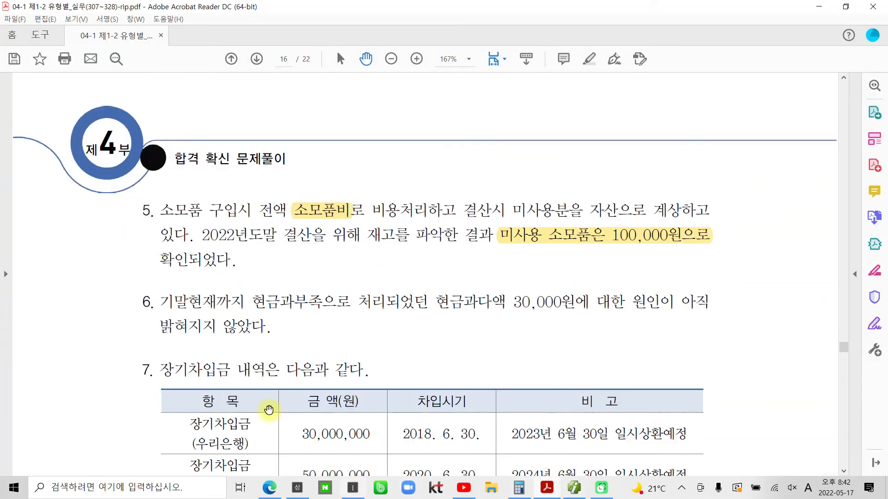
pyautogui.scroll(-2, 236, 326)
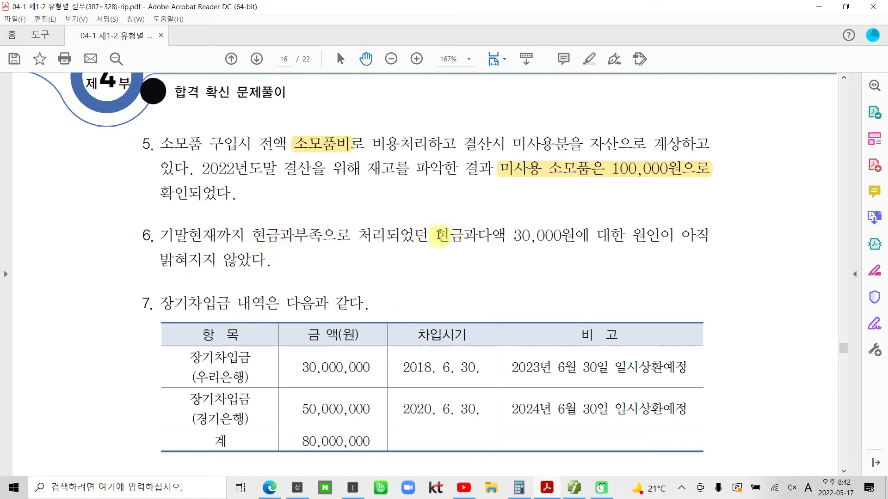
pyautogui.moveTo(440, 236); pyautogui.dragTo(587, 236)
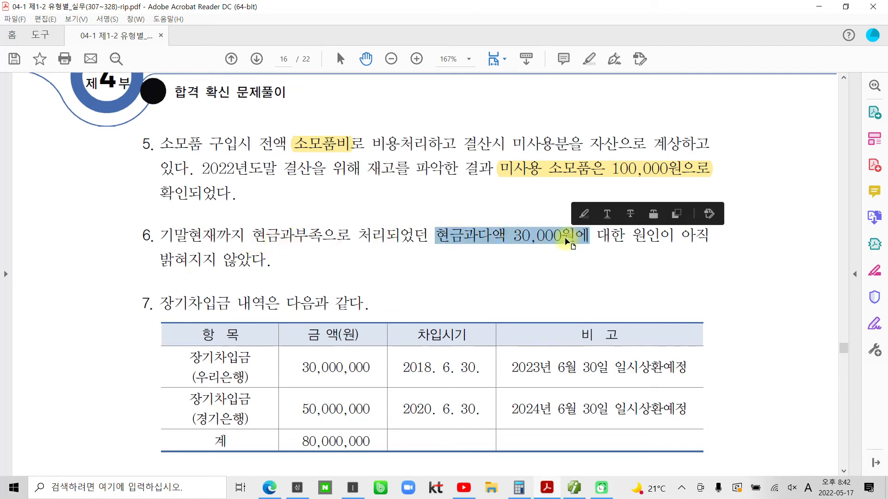
pyautogui.rightClick(568, 239)
pyautogui.click(638, 336)
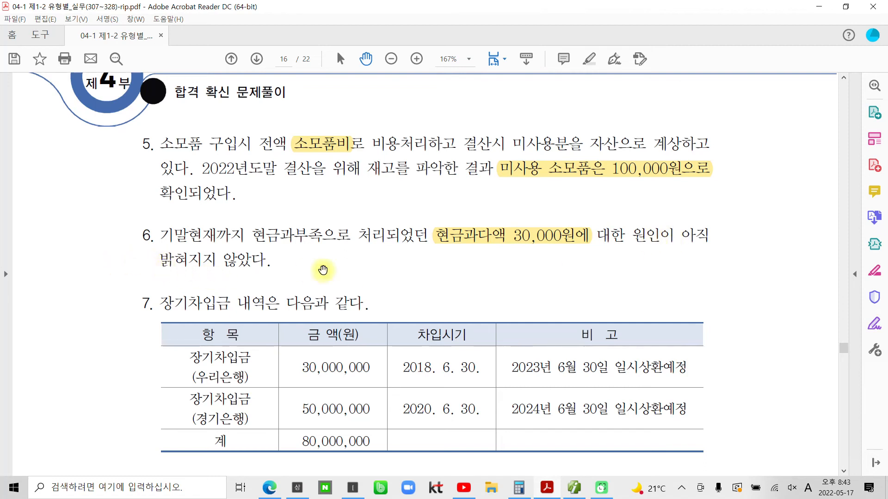
# Draw boxes around 과다액 and 현금과부족 in task 6, and underline 밝혀지지 않았다.
pyautogui.moveTo(459, 221)
pyautogui.mouseDown()
pyautogui.moveTo(481, 244)
pyautogui.moveTo(513, 248)
pyautogui.mouseUp()
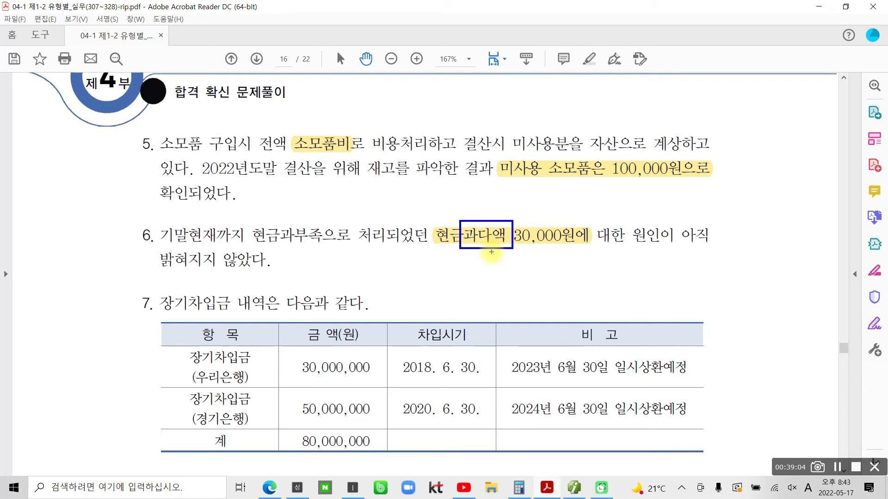
pyautogui.moveTo(159, 267); pyautogui.dragTo(246, 269)
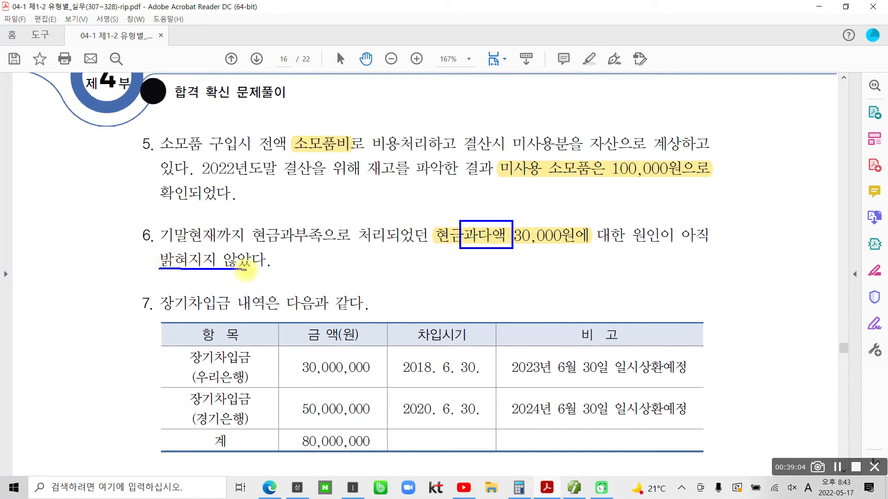
pyautogui.moveTo(250, 219)
pyautogui.mouseDown()
pyautogui.moveTo(248, 245)
pyautogui.moveTo(323, 248)
pyautogui.moveTo(325, 221)
pyautogui.moveTo(250, 221)
pyautogui.mouseUp()
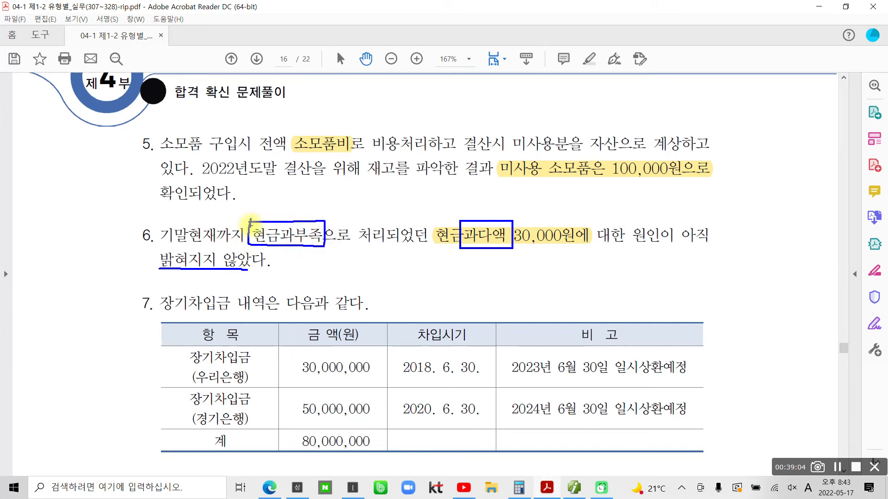
# Handwrite 잡이익 on the credit side of a dividing line, mark 현금과부족 with an arrow and 차), and clear all the handwritten marks.
pyautogui.moveTo(511, 253); pyautogui.dragTo(516, 314)
pyautogui.moveTo(550, 274); pyautogui.dragTo(583, 289)
pyautogui.moveTo(597, 254); pyautogui.dragTo(597, 294)
pyautogui.moveTo(596, 274)
pyautogui.mouseDown()
pyautogui.moveTo(616, 273)
pyautogui.moveTo(589, 302)
pyautogui.moveTo(635, 278)
pyautogui.mouseUp()
pyautogui.moveTo(647, 260)
pyautogui.mouseDown()
pyautogui.moveTo(646, 291)
pyautogui.moveTo(671, 274)
pyautogui.moveTo(685, 326)
pyautogui.mouseUp()
pyautogui.moveTo(303, 257)
pyautogui.mouseDown()
pyautogui.moveTo(388, 278)
pyautogui.moveTo(381, 281)
pyautogui.mouseUp()
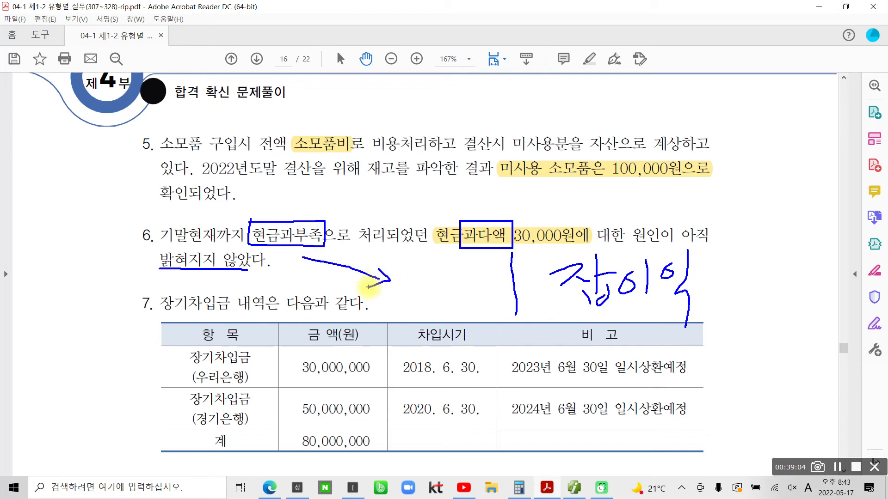
pyautogui.moveTo(208, 230)
pyautogui.mouseDown()
pyautogui.moveTo(232, 212)
pyautogui.moveTo(230, 234)
pyautogui.moveTo(245, 240)
pyautogui.mouseUp()
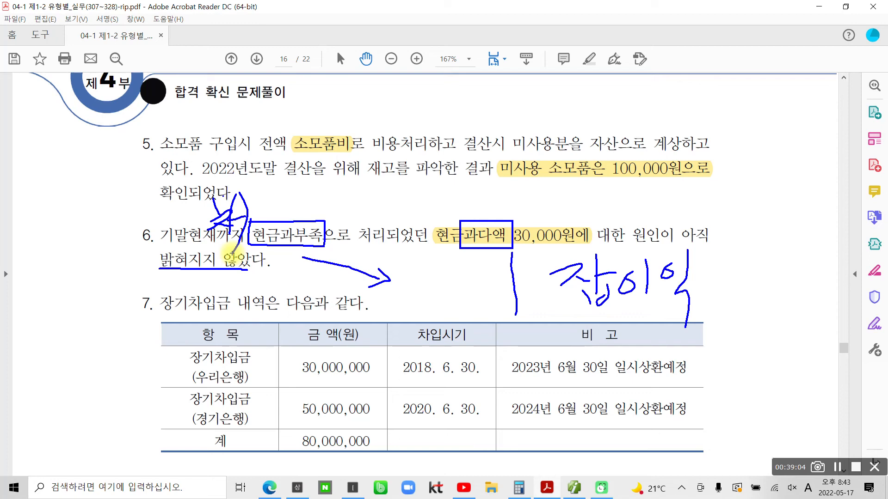
pyautogui.press('Escape')
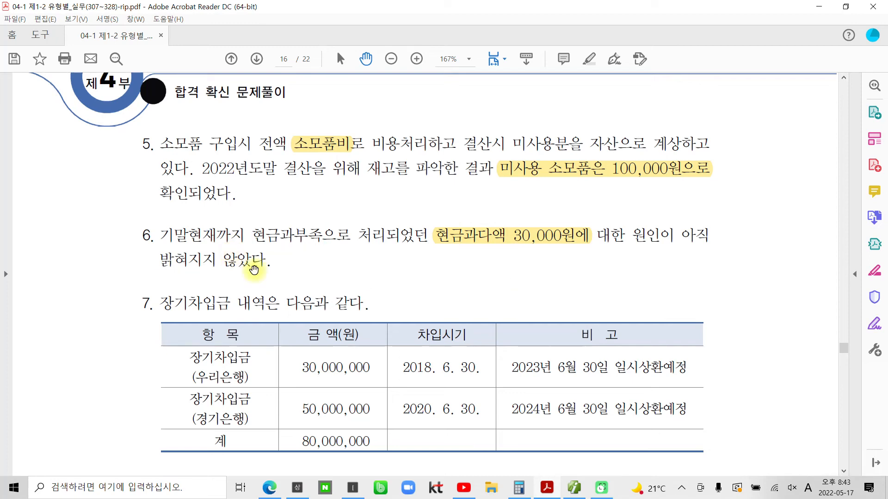
# Switch back to the general voucher entry and enter a debit (차변) line for account 141 현금과부족 with amount 30,000.
pyautogui.click(573, 487)
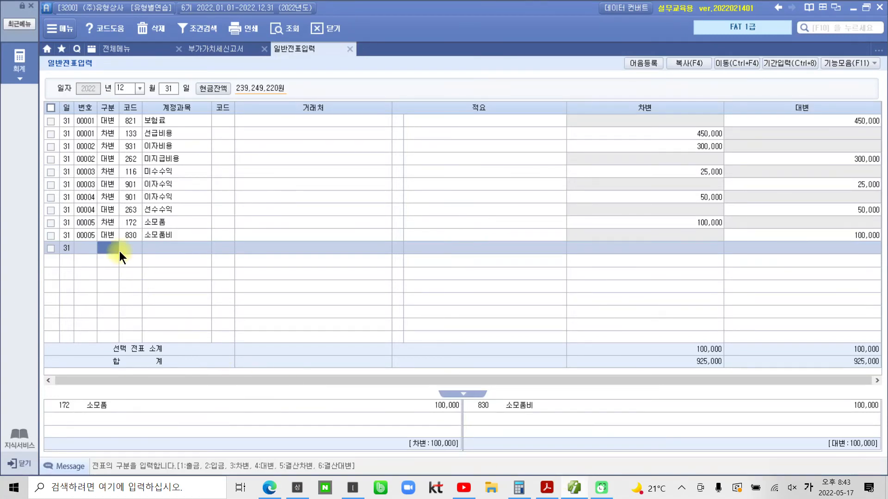
pyautogui.press('3')
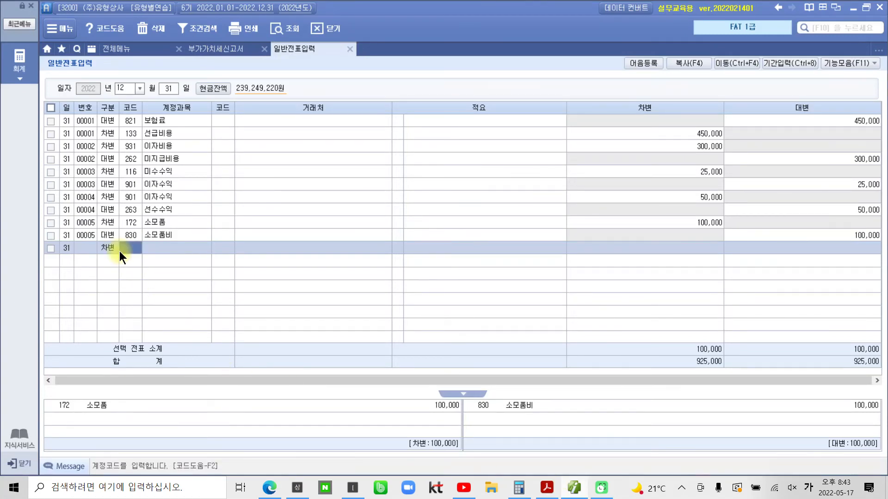
pyautogui.write('현금')
pyautogui.press('Return')
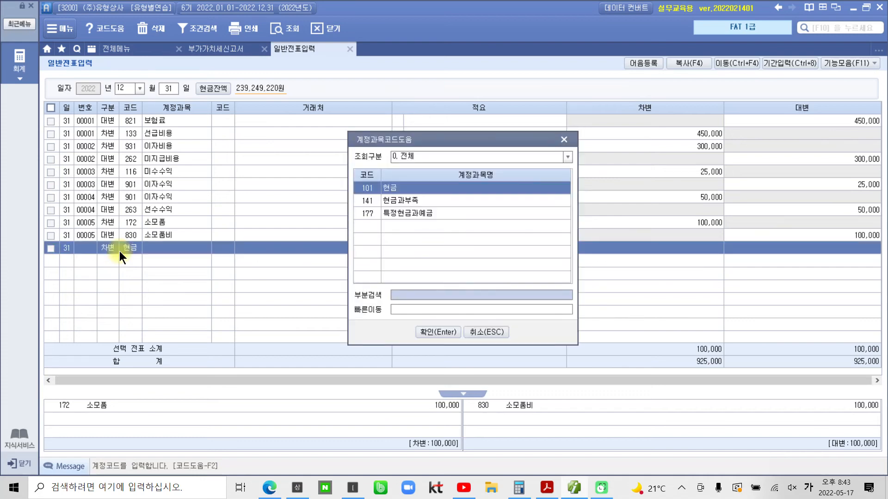
pyautogui.press('Down')
pyautogui.press('Return')
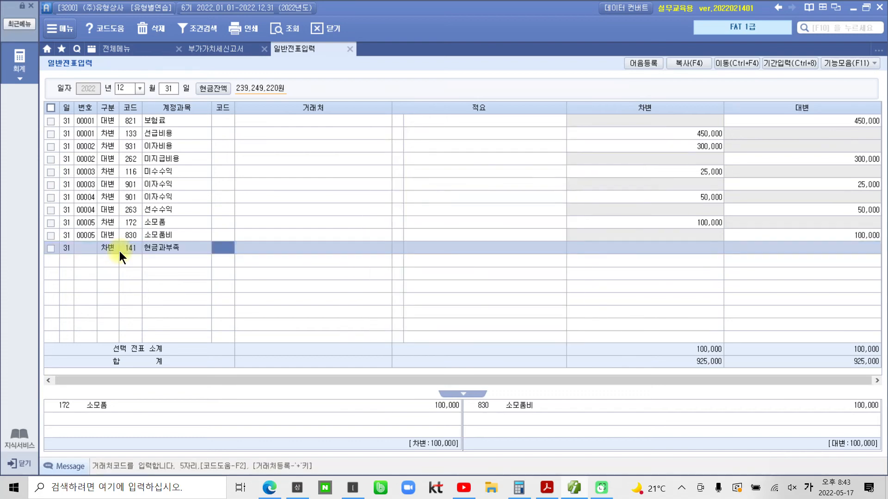
pyautogui.press('Return')
pyautogui.press('Return')
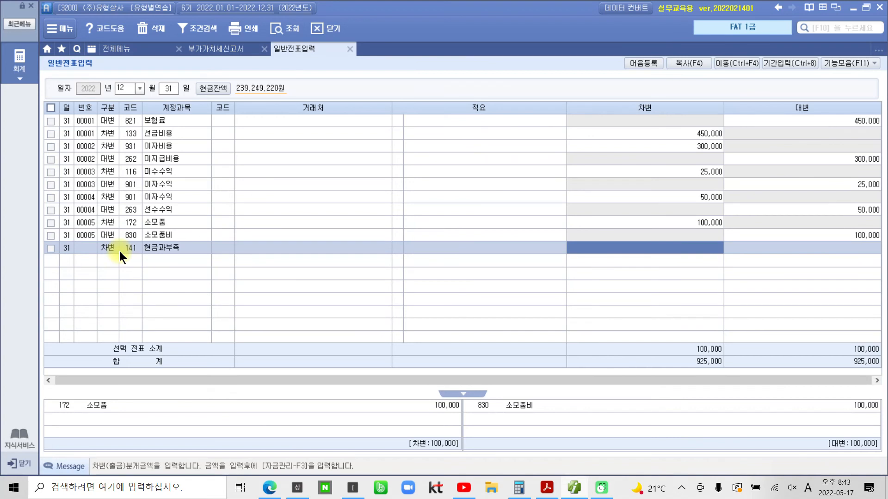
pyautogui.write('300000')
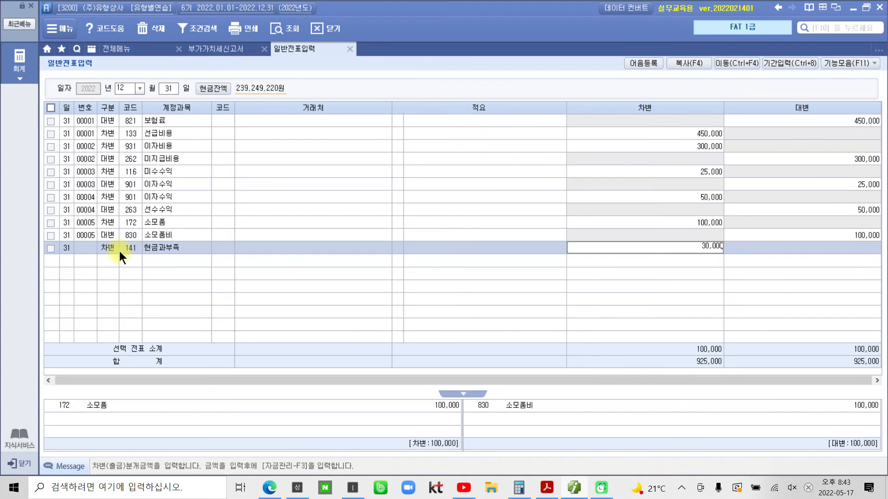
pyautogui.press('Return')
# Enter a credit (대변) line for account 930 잡이익 with no counterparty and amount 30,000.
pyautogui.write('4')
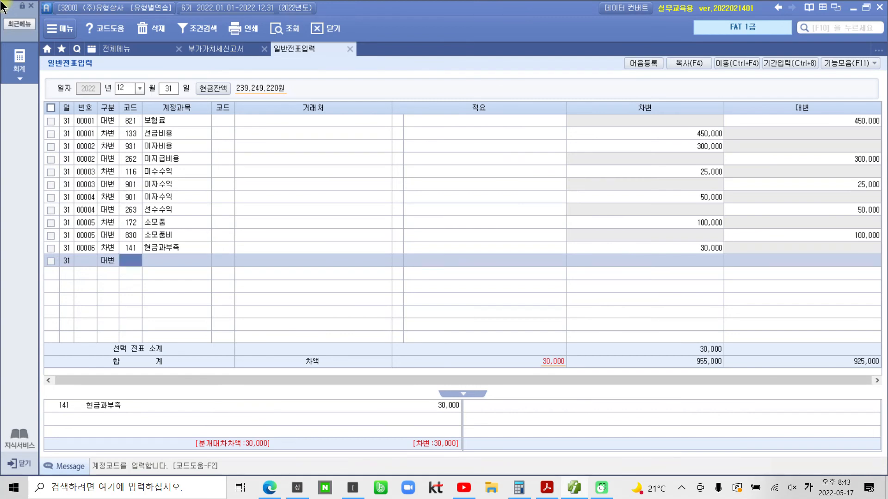
pyautogui.write('930')
pyautogui.press('Return')
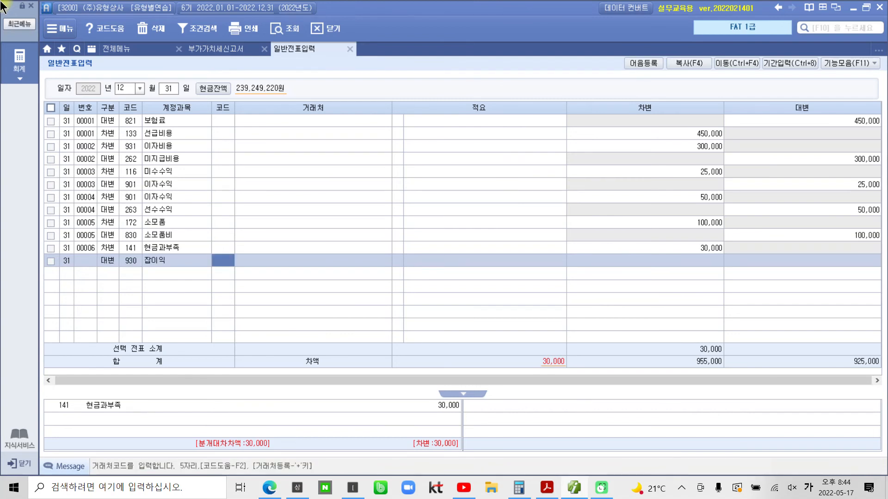
pyautogui.press('Return')
pyautogui.press('Return')
pyautogui.press('Return')
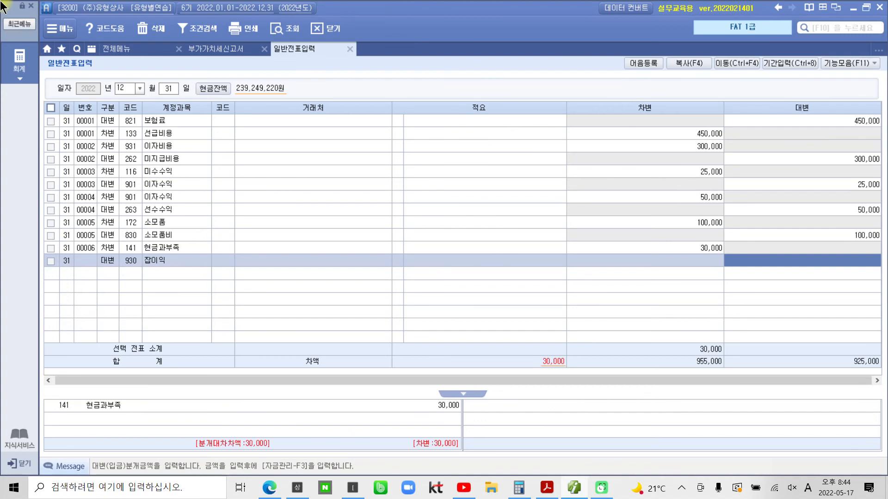
pyautogui.write('30,000')
pyautogui.press('Return')
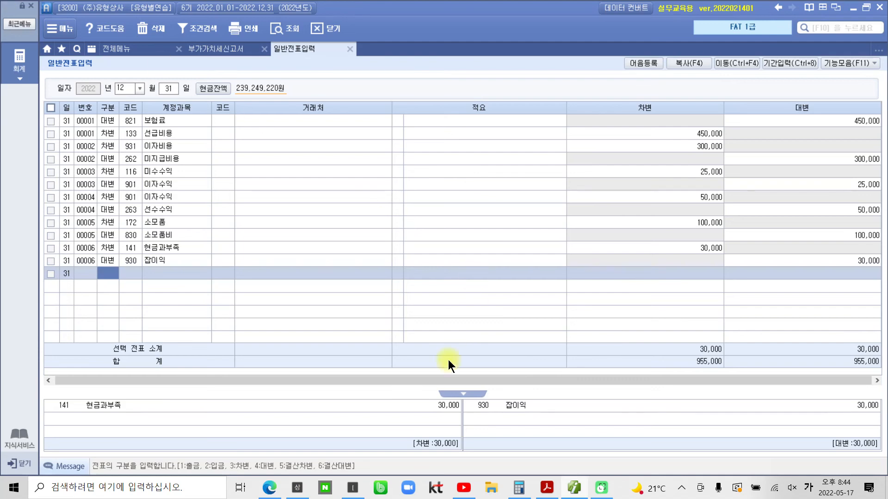
# Switch to the exercise PDF and handwrite (유동성 대체분개) beside the heading of task 7.
pyautogui.click(547, 489)
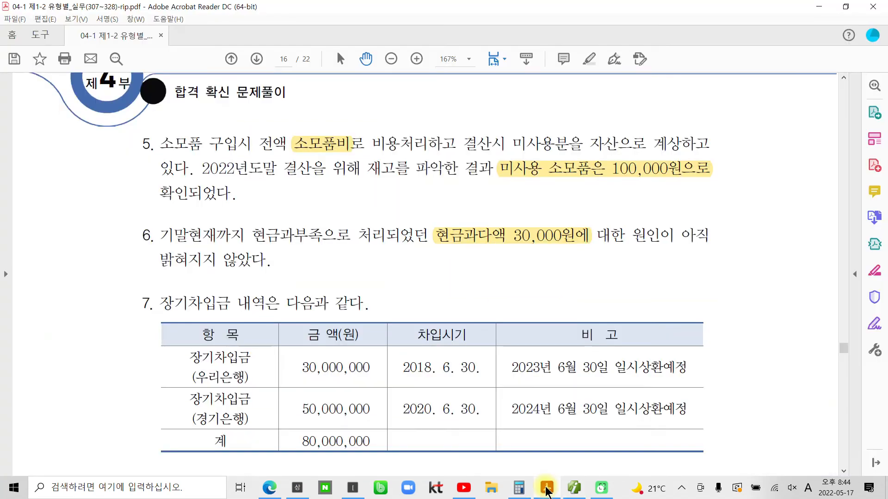
pyautogui.scroll(-3, 224, 361)
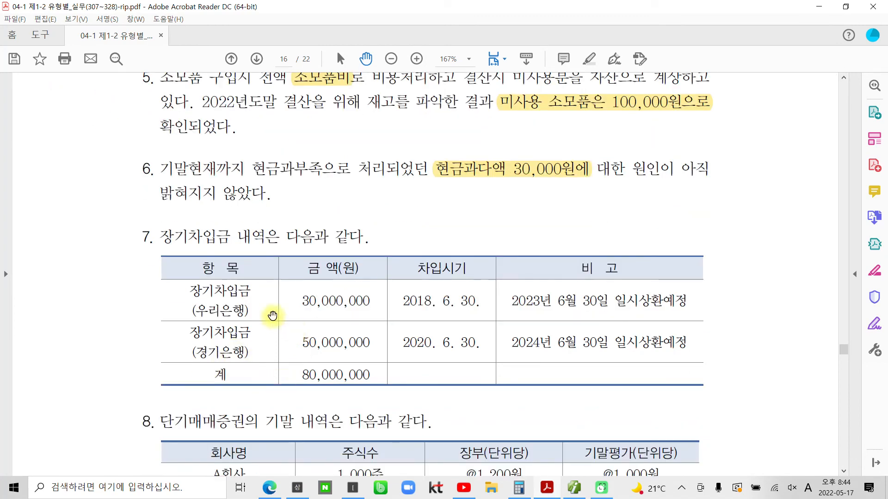
pyautogui.scroll(-2, 276, 319)
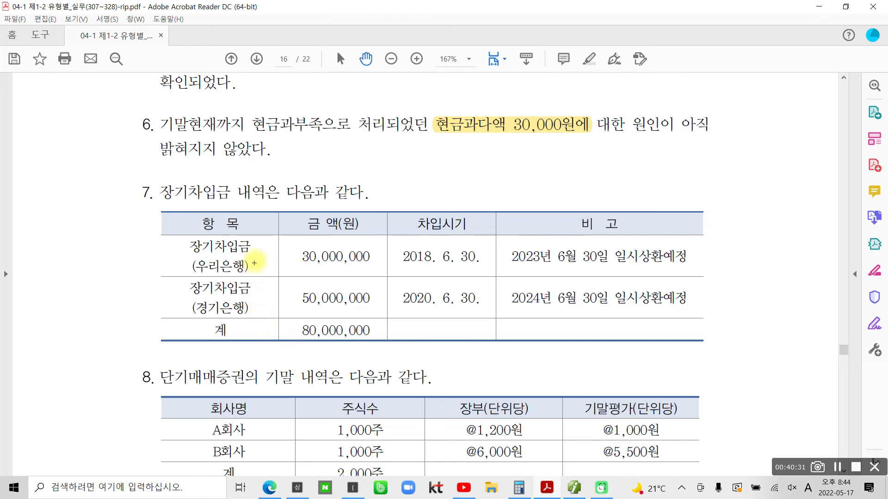
pyautogui.moveTo(418, 165); pyautogui.dragTo(407, 202)
pyautogui.moveTo(445, 157)
pyautogui.mouseDown()
pyautogui.moveTo(455, 176)
pyautogui.moveTo(445, 203)
pyautogui.moveTo(457, 206)
pyautogui.mouseUp()
pyautogui.moveTo(477, 162)
pyautogui.mouseDown()
pyautogui.moveTo(469, 186)
pyautogui.moveTo(499, 178)
pyautogui.mouseUp()
pyautogui.moveTo(480, 199); pyautogui.dragTo(485, 198)
pyautogui.moveTo(518, 165)
pyautogui.mouseDown()
pyautogui.moveTo(506, 187)
pyautogui.moveTo(542, 187)
pyautogui.moveTo(523, 192)
pyautogui.mouseUp()
pyautogui.moveTo(596, 159); pyautogui.dragTo(592, 204)
pyautogui.moveTo(595, 185); pyautogui.dragTo(603, 184)
pyautogui.moveTo(604, 153)
pyautogui.mouseDown()
pyautogui.moveTo(603, 209)
pyautogui.moveTo(628, 187)
pyautogui.moveTo(616, 202)
pyautogui.mouseUp()
pyautogui.moveTo(632, 186); pyautogui.dragTo(637, 198)
pyautogui.moveTo(639, 196)
pyautogui.mouseDown()
pyautogui.moveTo(646, 184)
pyautogui.moveTo(650, 200)
pyautogui.mouseUp()
pyautogui.moveTo(662, 164)
pyautogui.mouseDown()
pyautogui.moveTo(661, 202)
pyautogui.moveTo(695, 174)
pyautogui.mouseUp()
pyautogui.moveTo(686, 175); pyautogui.dragTo(712, 198)
pyautogui.moveTo(686, 200)
pyautogui.mouseDown()
pyautogui.moveTo(686, 213)
pyautogui.moveTo(689, 203)
pyautogui.moveTo(701, 212)
pyautogui.mouseUp()
pyautogui.moveTo(702, 181); pyautogui.dragTo(715, 203)
pyautogui.moveTo(727, 173)
pyautogui.mouseDown()
pyautogui.moveTo(728, 210)
pyautogui.moveTo(739, 191)
pyautogui.moveTo(740, 205)
pyautogui.mouseUp()
pyautogui.moveTo(741, 153); pyautogui.dragTo(735, 232)
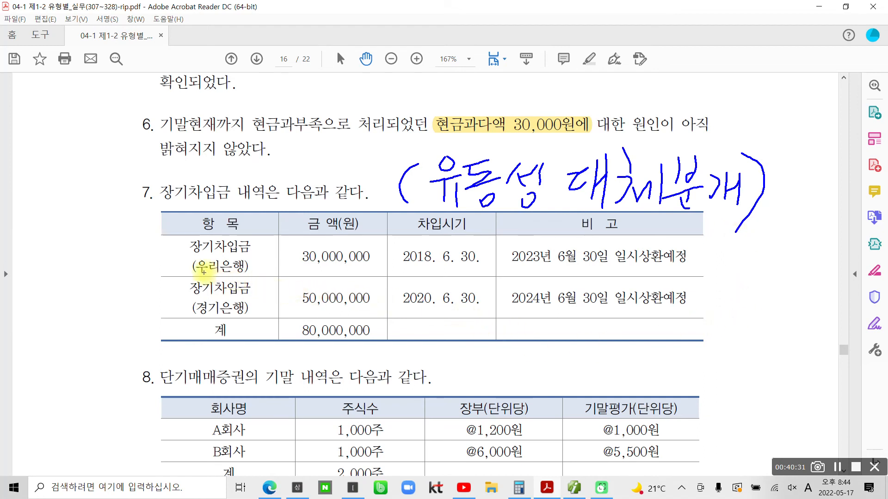
# Mark the 우리은행 장기차입금 with 차), mark its 2023년 6월 30일 repayment date, and underline the handwritten 유동성 대체분개 note.
pyautogui.moveTo(189, 260); pyautogui.dragTo(257, 259)
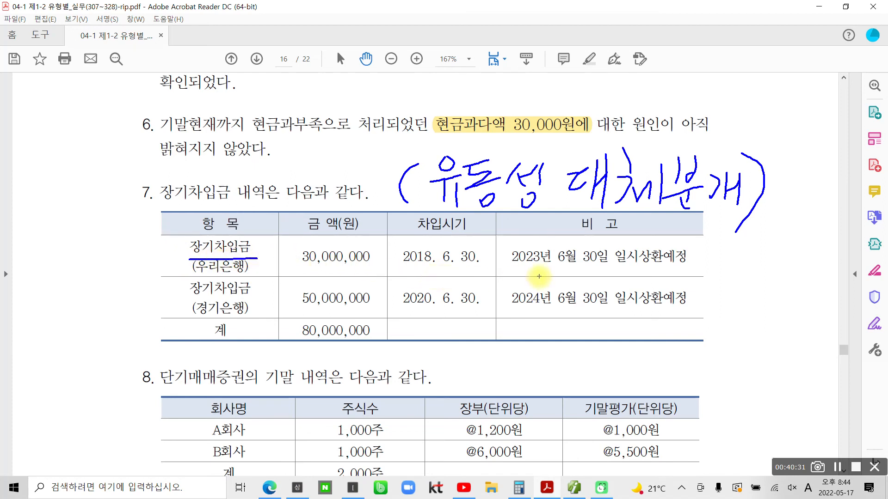
pyautogui.moveTo(508, 266); pyautogui.dragTo(603, 266)
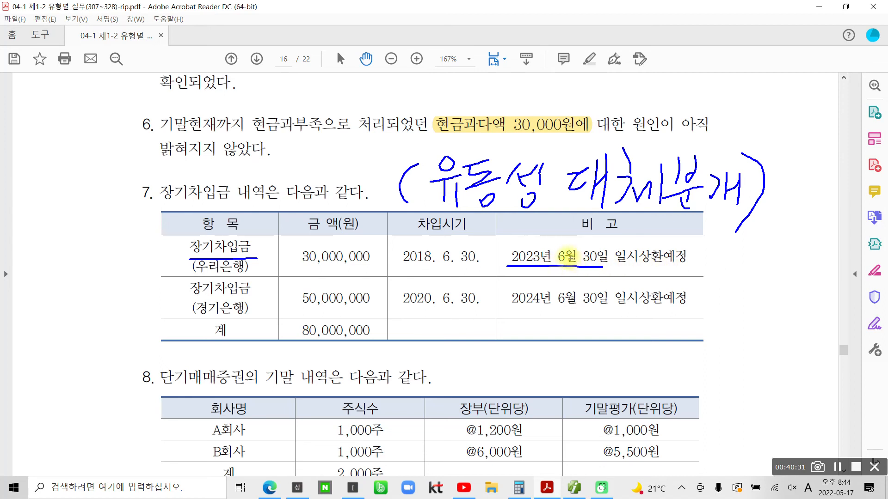
pyautogui.moveTo(557, 249)
pyautogui.mouseDown()
pyautogui.moveTo(573, 270)
pyautogui.moveTo(602, 268)
pyautogui.moveTo(601, 246)
pyautogui.moveTo(563, 240)
pyautogui.mouseUp()
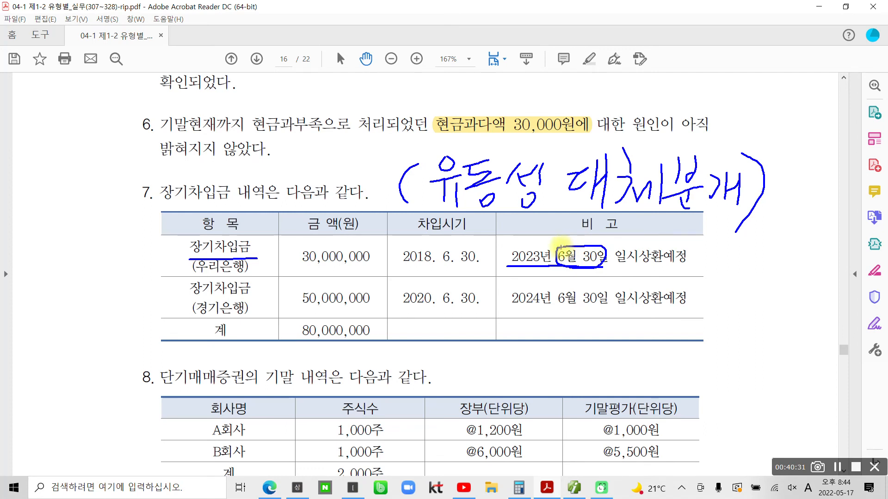
pyautogui.moveTo(245, 234)
pyautogui.mouseDown()
pyautogui.moveTo(204, 234)
pyautogui.moveTo(184, 252)
pyautogui.moveTo(217, 255)
pyautogui.moveTo(260, 240)
pyautogui.moveTo(232, 227)
pyautogui.mouseUp()
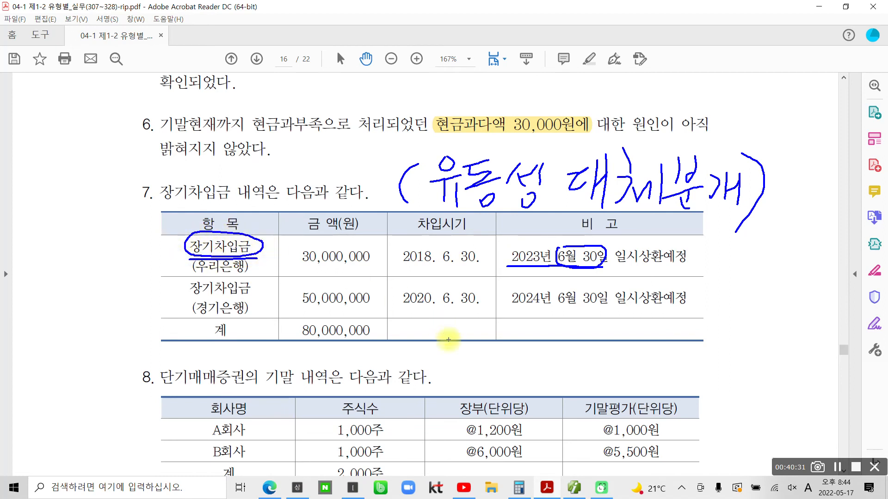
pyautogui.moveTo(124, 235)
pyautogui.mouseDown()
pyautogui.moveTo(145, 230)
pyautogui.moveTo(119, 257)
pyautogui.moveTo(138, 245)
pyautogui.moveTo(141, 261)
pyautogui.mouseUp()
pyautogui.moveTo(152, 225)
pyautogui.mouseDown()
pyautogui.moveTo(160, 250)
pyautogui.moveTo(144, 269)
pyautogui.mouseUp()
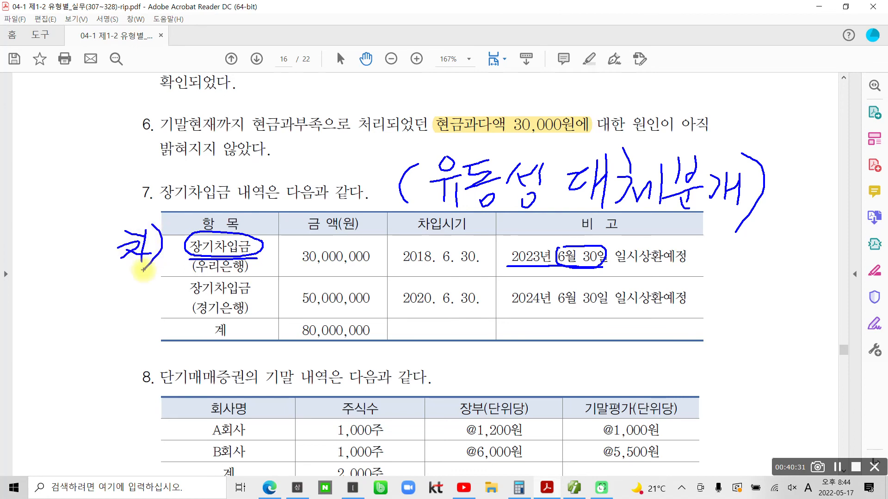
pyautogui.moveTo(417, 208); pyautogui.dragTo(751, 212)
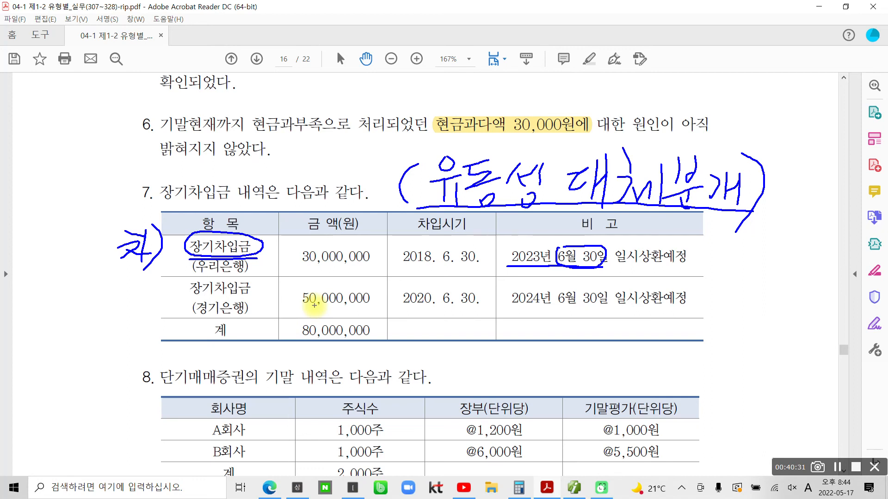
# Underline the 2024년 6월 30일 repayment note, circle its date and the 경기은행 장기차입금, and clear all the handwritten marks.
pyautogui.moveTo(505, 306)
pyautogui.mouseDown()
pyautogui.moveTo(615, 298)
pyautogui.moveTo(588, 283)
pyautogui.moveTo(557, 288)
pyautogui.moveTo(558, 303)
pyautogui.mouseUp()
pyautogui.moveTo(624, 306); pyautogui.dragTo(700, 305)
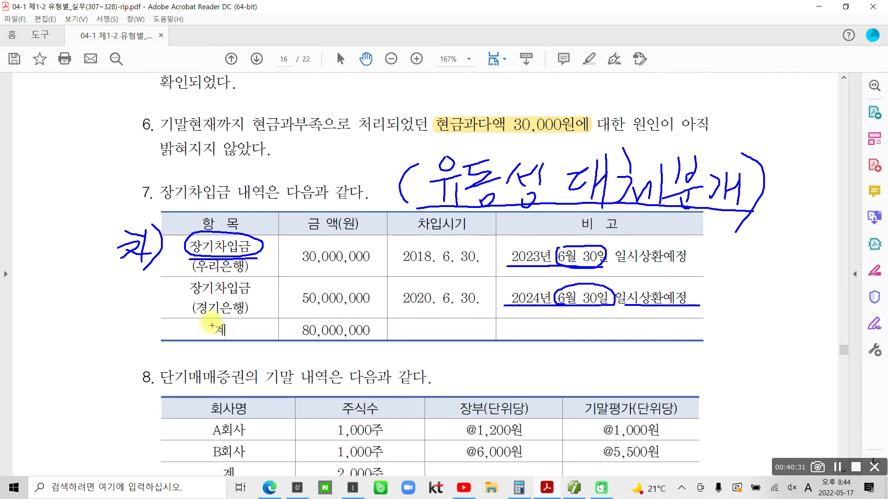
pyautogui.moveTo(189, 283)
pyautogui.mouseDown()
pyautogui.moveTo(178, 296)
pyautogui.moveTo(193, 321)
pyautogui.moveTo(248, 308)
pyautogui.moveTo(254, 286)
pyautogui.moveTo(184, 283)
pyautogui.mouseUp()
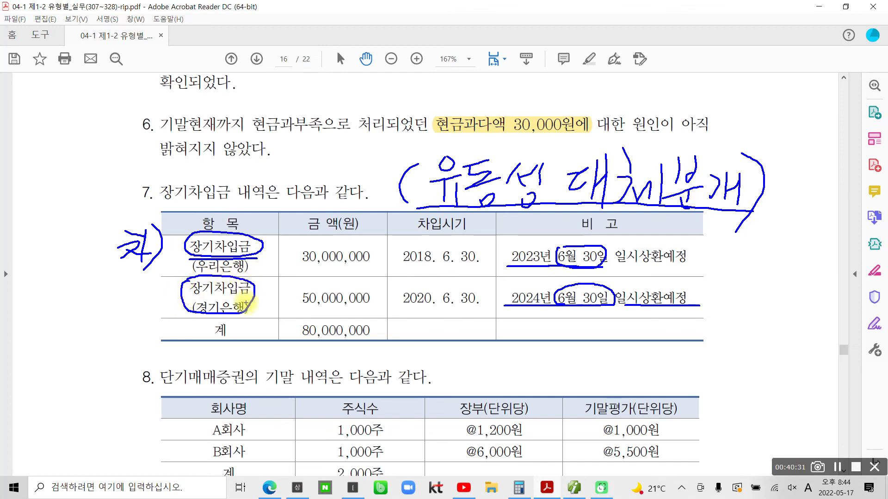
pyautogui.moveTo(166, 288)
pyautogui.mouseDown()
pyautogui.moveTo(155, 303)
pyautogui.moveTo(170, 305)
pyautogui.mouseUp()
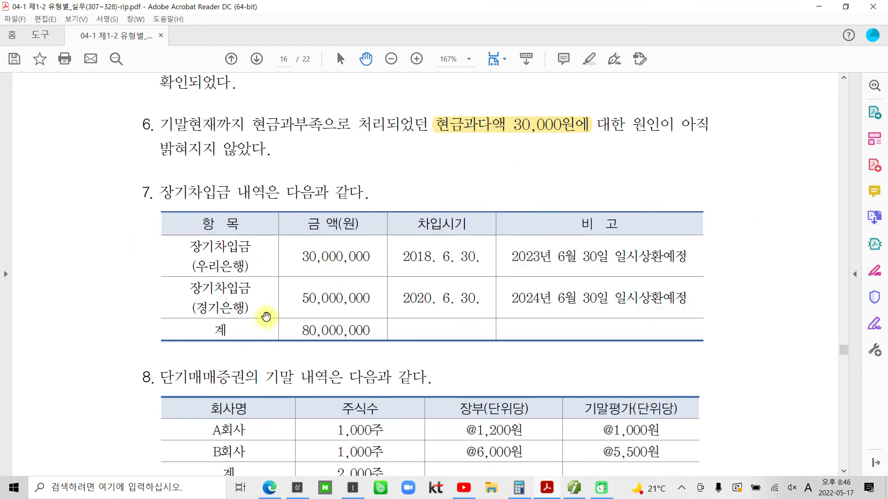
# Switch to the accounting program and start a debit (차변) line with account 293 장기차입금.
pyautogui.click(574, 487)
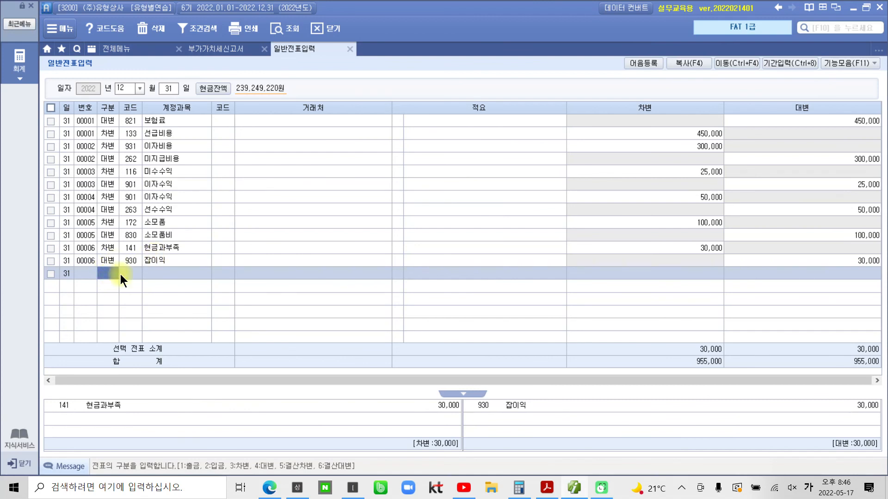
pyautogui.write('3')
pyautogui.write('장기')
pyautogui.press('Return')
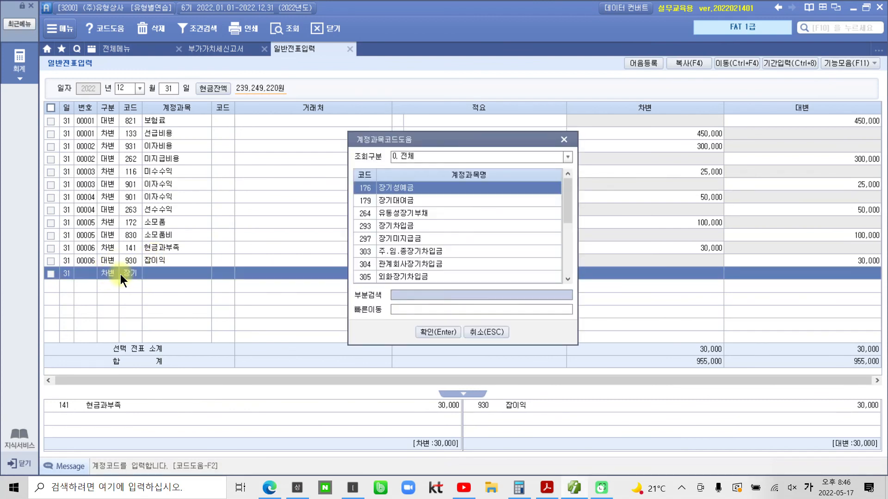
pyautogui.press('Down')
pyautogui.press('Down')
pyautogui.press('Down')
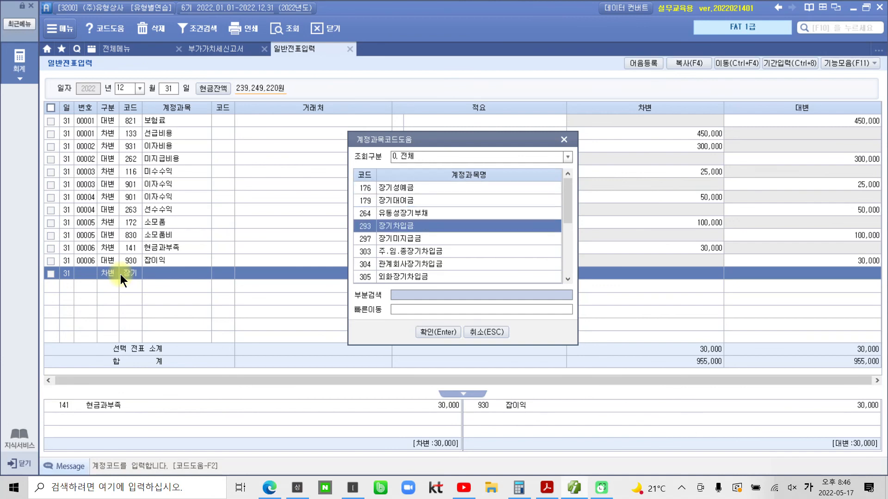
pyautogui.press('Return')
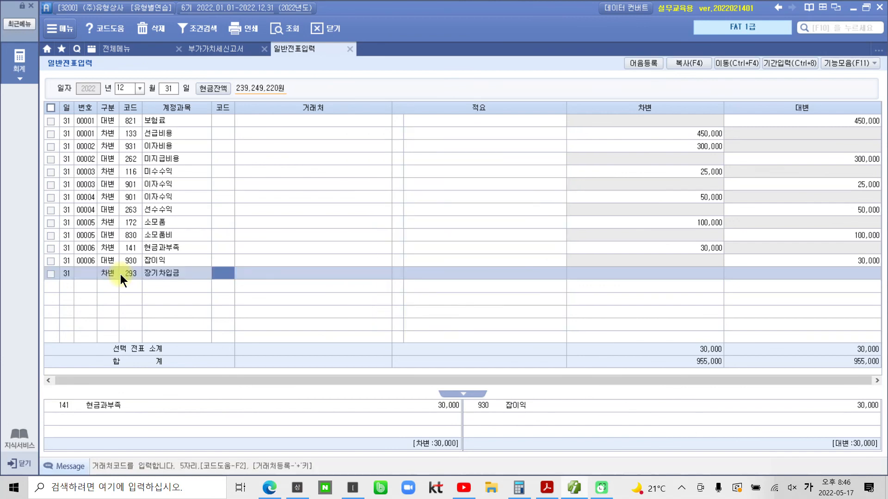
# Complete the 장기차입금 debit line with counterparty 우리은행(차입금), no description, and amount 30,000,000.
pyautogui.write('우리')
pyautogui.press('Return')
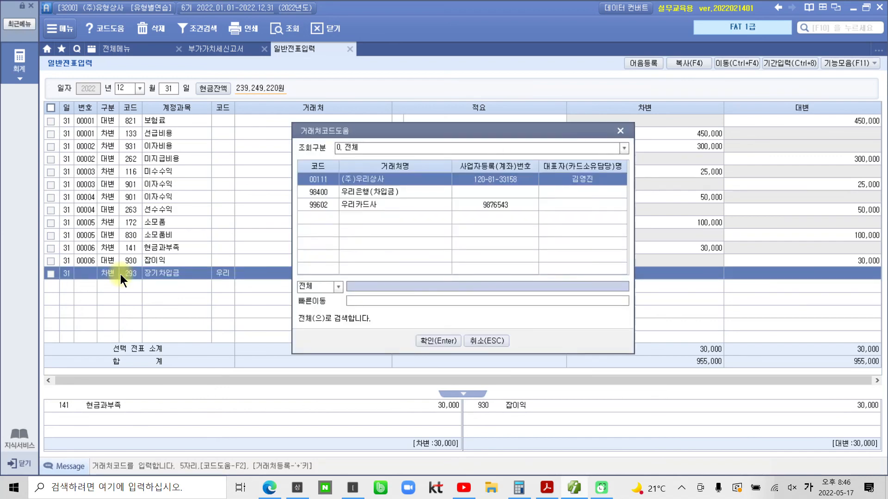
pyautogui.press('Down')
pyautogui.press('Return')
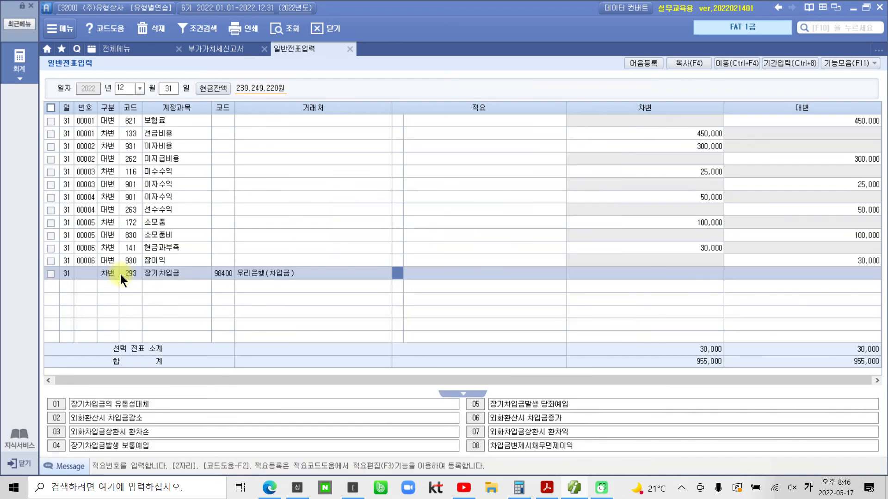
pyautogui.press('Return')
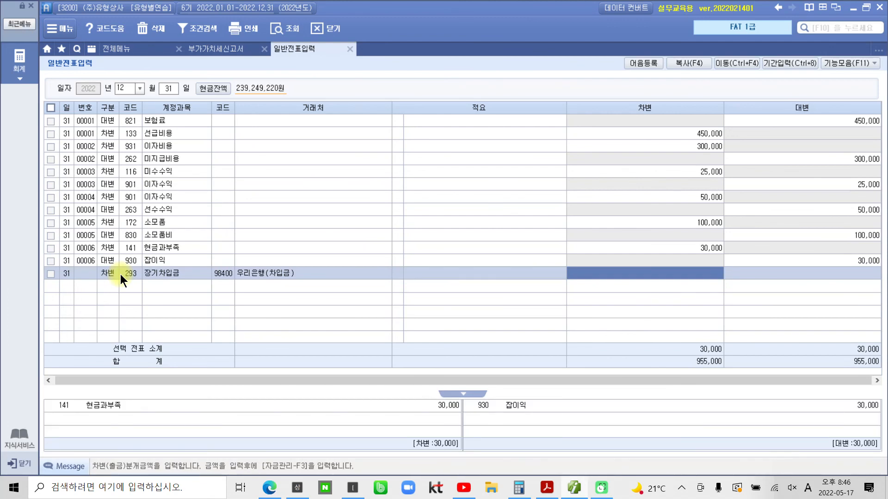
pyautogui.write('30000000')
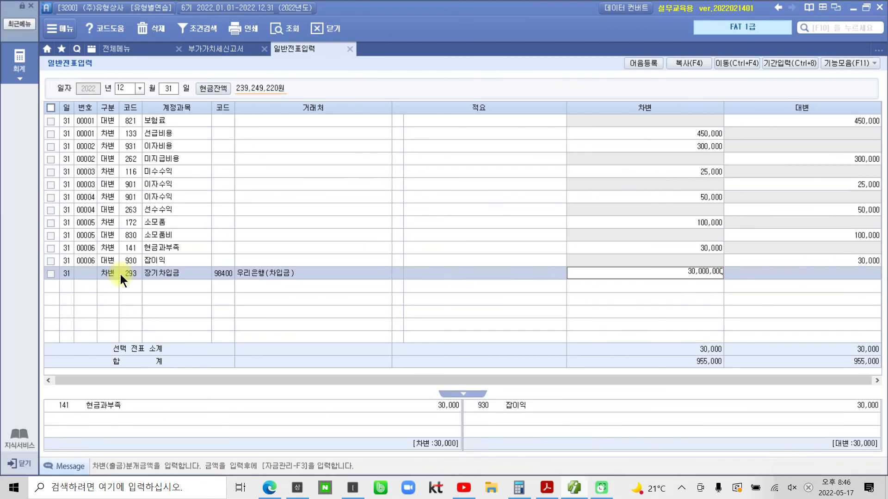
pyautogui.press('Return')
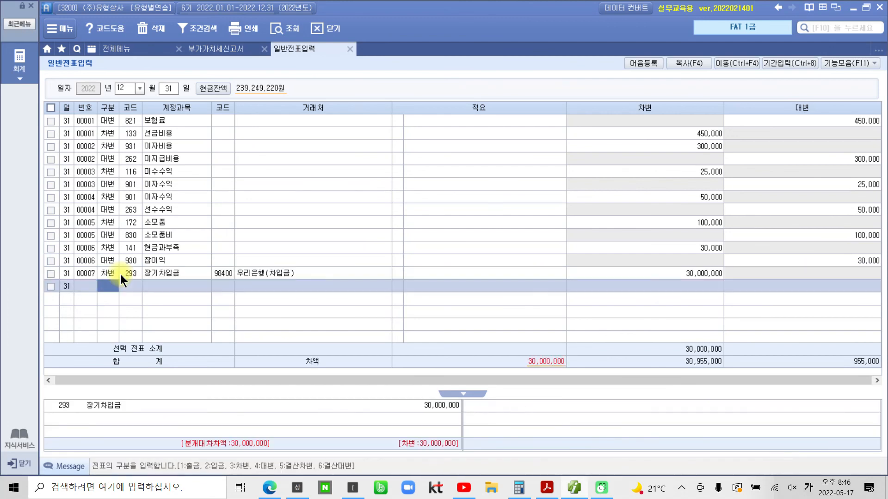
# Enter a credit (대변) line for account 264 유동성장기부채 with counterparty 우리은행(차입금) and amount 30,000,000.
pyautogui.write('4')
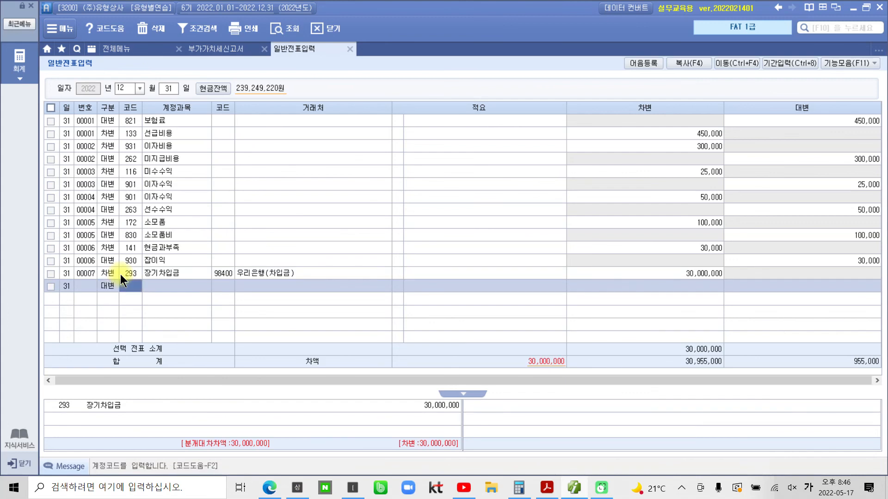
pyautogui.write('유형')
pyautogui.press('Return')
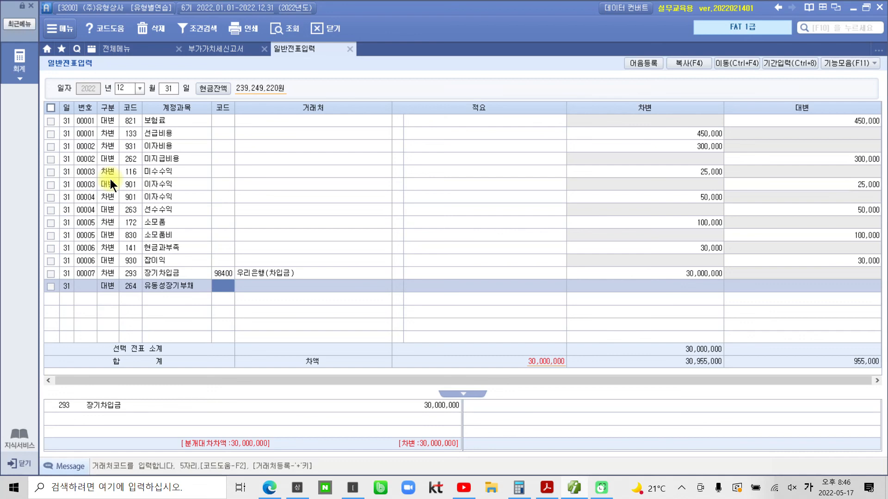
pyautogui.write('98400')
pyautogui.press('Return')
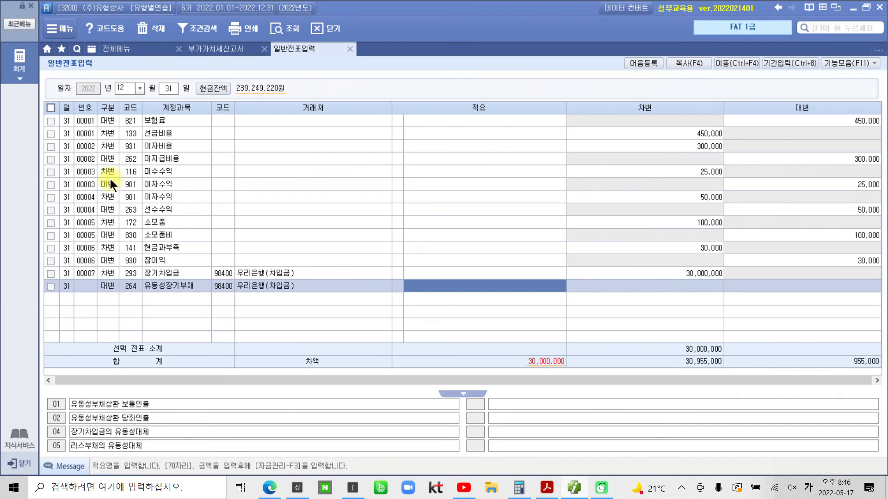
pyautogui.press('Return')
pyautogui.write('30000000')
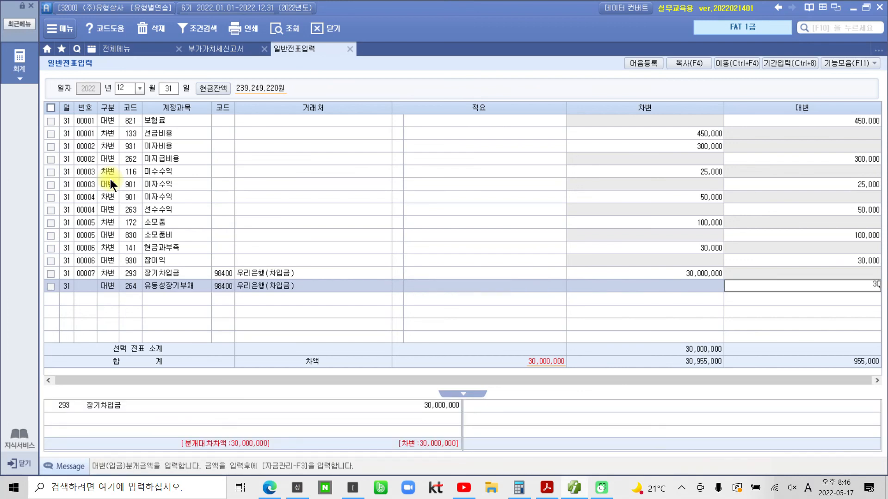
pyautogui.press('Return')
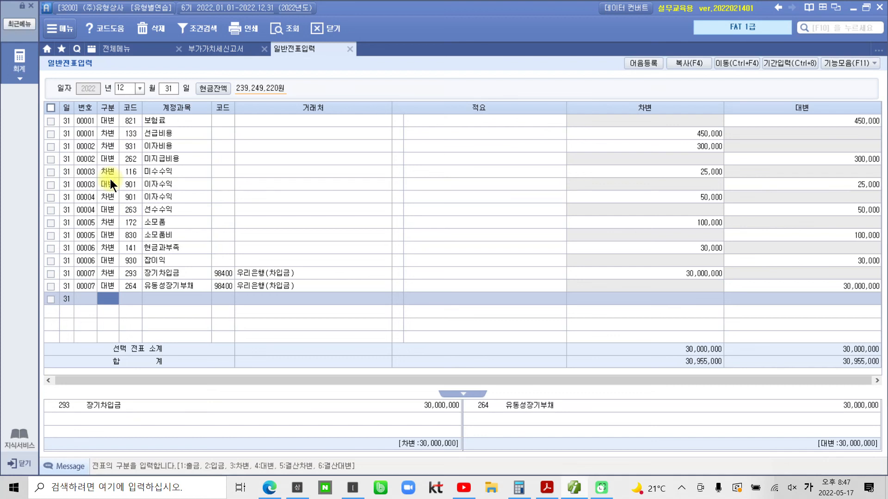
# Switch to the exercise PDF and highlight the task 8 sentence 단기매매증권의 기말 내역은 다음과 같다.
pyautogui.click(547, 488)
pyautogui.scroll(-2, 421, 375)
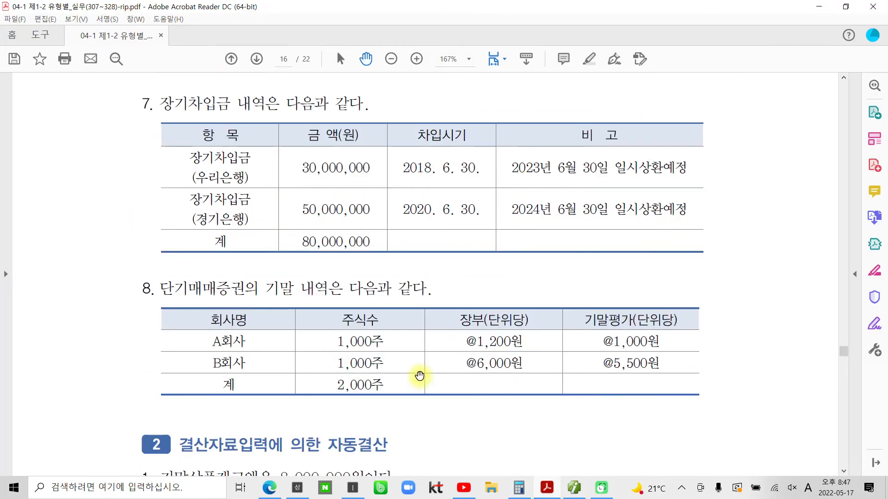
pyautogui.scroll(-1, 419, 376)
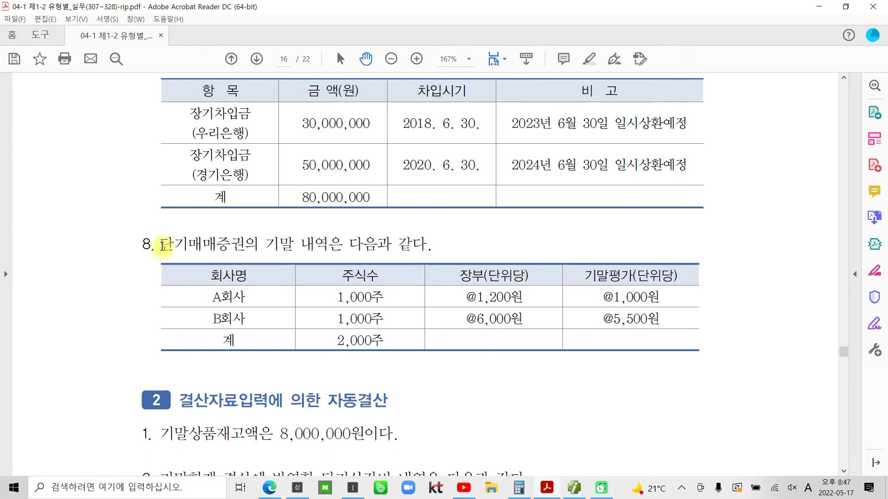
pyautogui.moveTo(162, 244); pyautogui.dragTo(402, 245)
pyautogui.rightClick(401, 245)
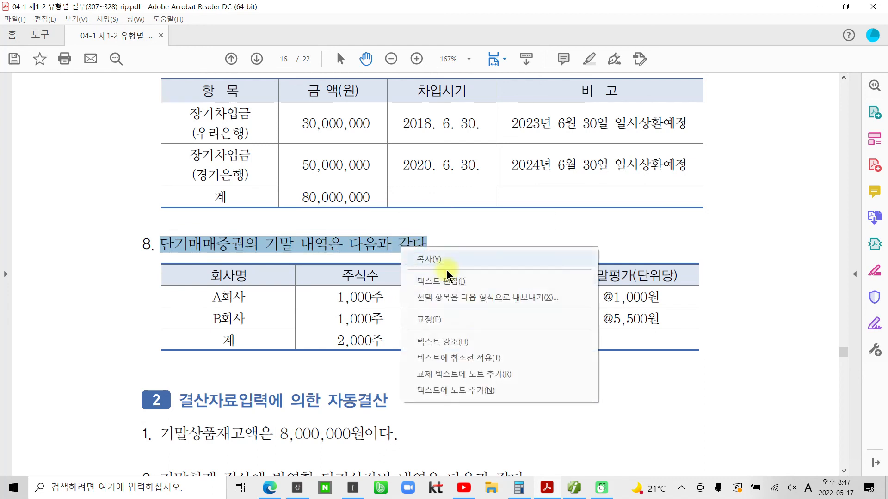
pyautogui.click(479, 343)
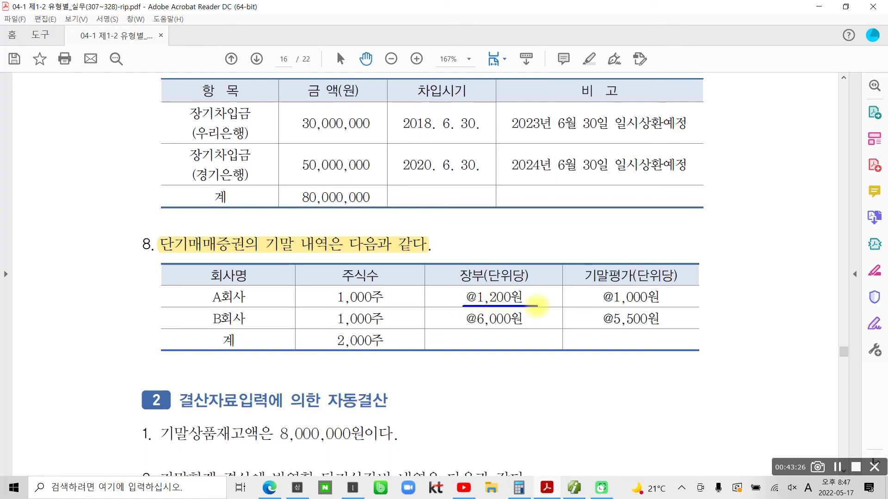
# Underline the year-end unit prices and B회사's book price, handwriting 200↓ and 500↓ beside the rows with a line beneath.
pyautogui.moveTo(603, 305); pyautogui.dragTo(670, 305)
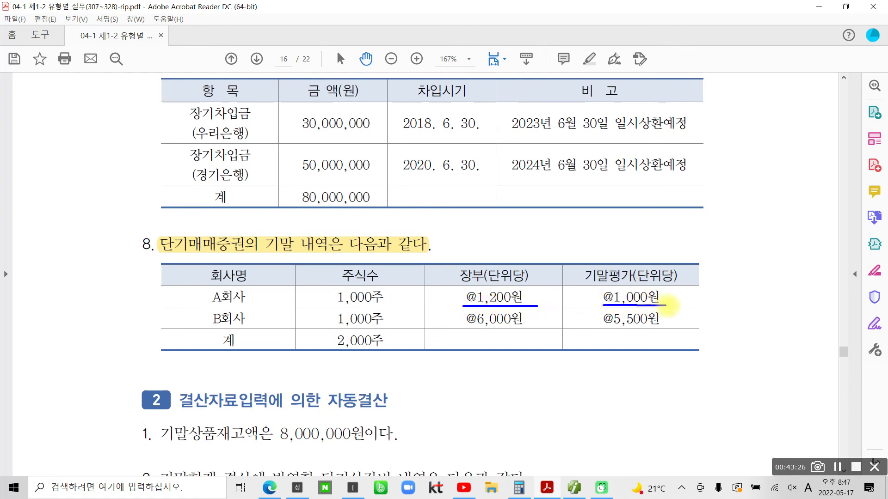
pyautogui.moveTo(714, 286)
pyautogui.mouseDown()
pyautogui.moveTo(729, 299)
pyautogui.moveTo(749, 289)
pyautogui.moveTo(742, 297)
pyautogui.moveTo(756, 290)
pyautogui.moveTo(778, 301)
pyautogui.moveTo(784, 290)
pyautogui.mouseUp()
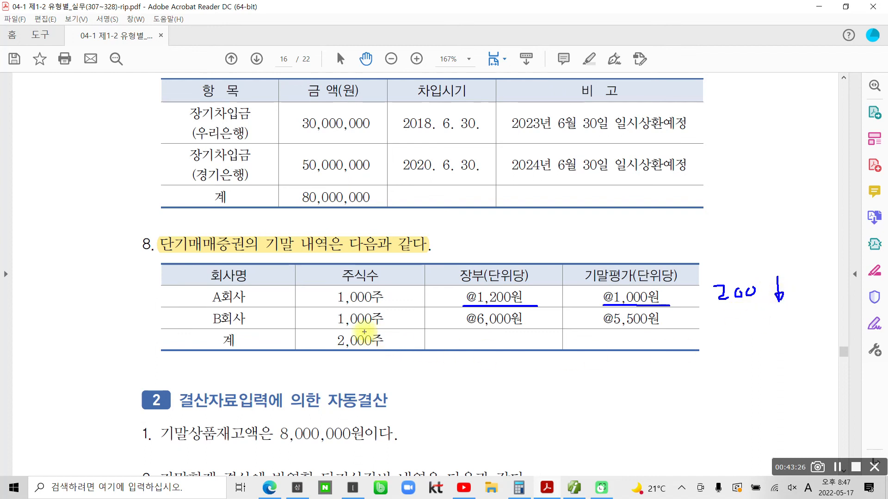
pyautogui.moveTo(464, 331); pyautogui.dragTo(528, 332)
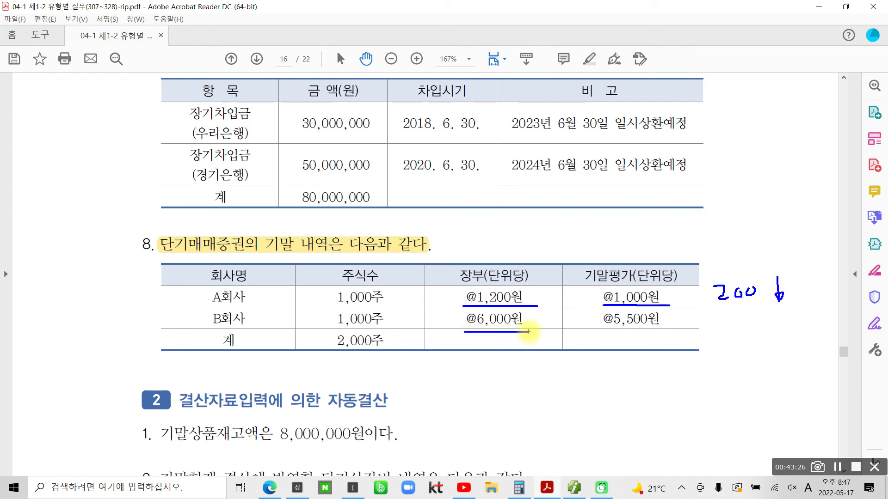
pyautogui.moveTo(601, 327); pyautogui.dragTo(661, 326)
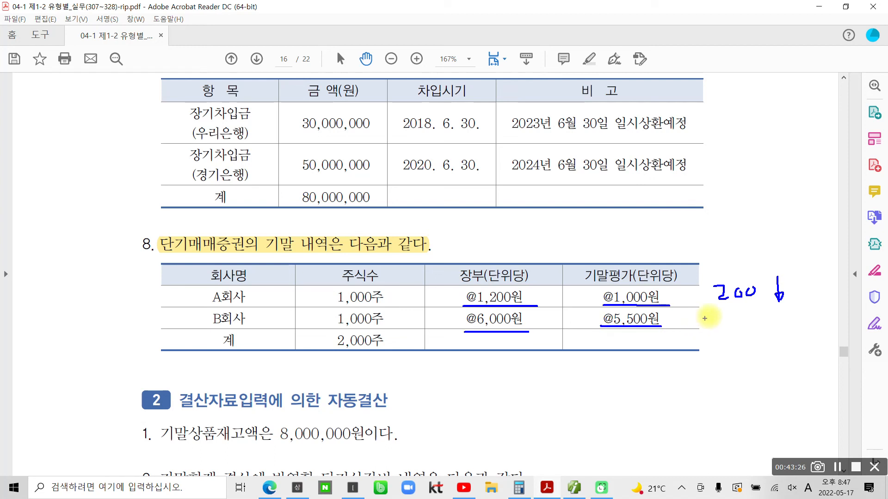
pyautogui.moveTo(720, 310)
pyautogui.mouseDown()
pyautogui.moveTo(719, 326)
pyautogui.moveTo(729, 312)
pyautogui.moveTo(734, 324)
pyautogui.moveTo(741, 316)
pyautogui.moveTo(781, 329)
pyautogui.mouseUp()
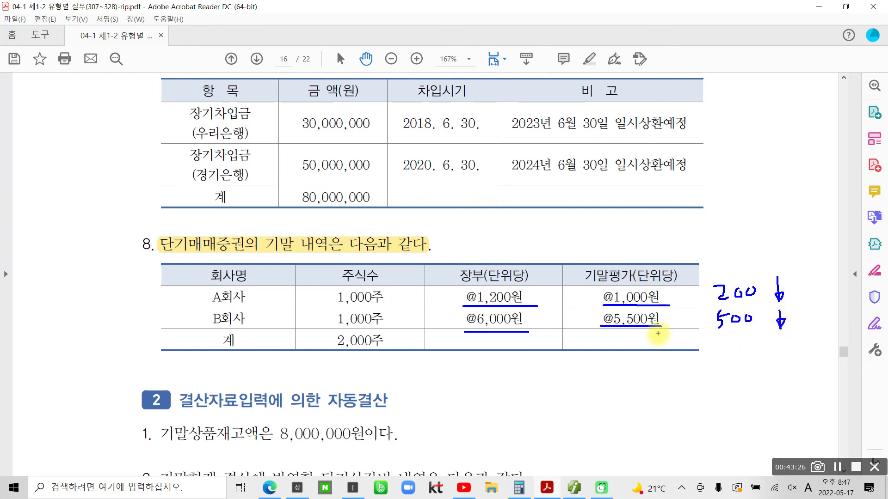
pyautogui.moveTo(657, 343); pyautogui.dragTo(810, 341)
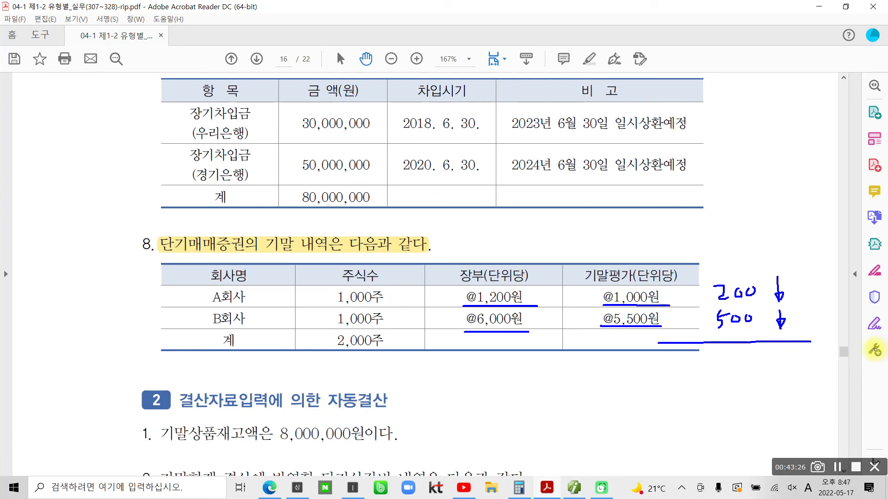
# Underline both 1,000주 share counts and the 500 note, and handwrite 200,— and 500,— beside the A회사 and B회사 rows.
pyautogui.moveTo(334, 304); pyautogui.dragTo(378, 299)
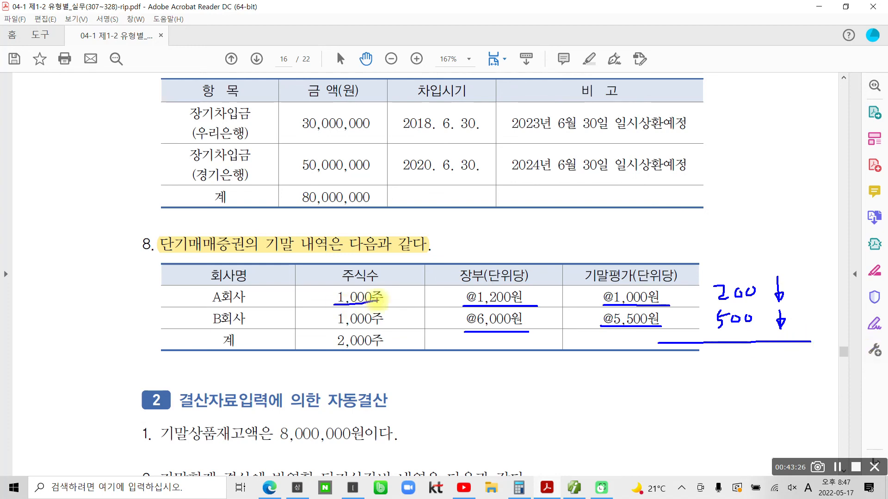
pyautogui.moveTo(805, 278)
pyautogui.mouseDown()
pyautogui.moveTo(822, 294)
pyautogui.moveTo(860, 276)
pyautogui.mouseUp()
pyautogui.moveTo(864, 300); pyautogui.dragTo(865, 307)
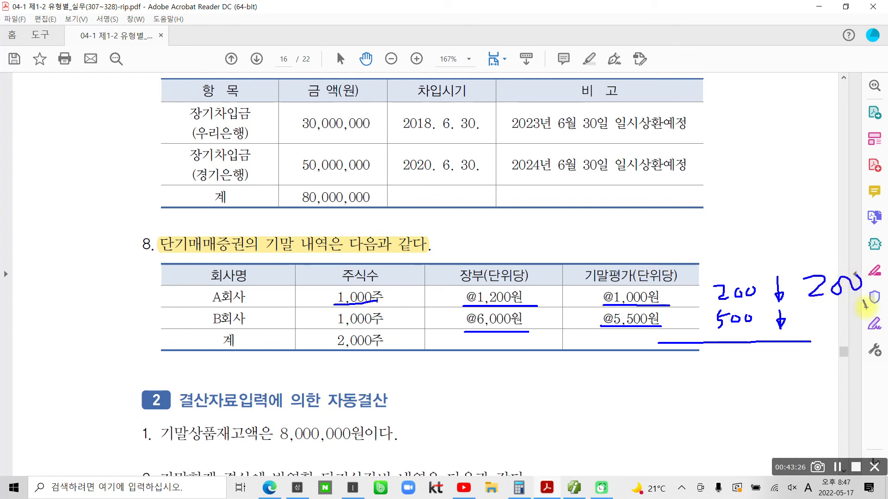
pyautogui.moveTo(716, 331); pyautogui.dragTo(749, 333)
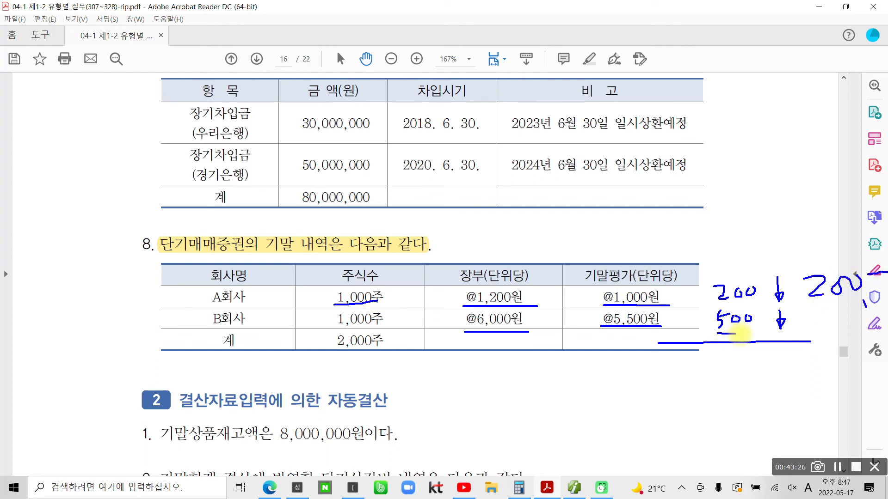
pyautogui.moveTo(332, 332); pyautogui.dragTo(380, 326)
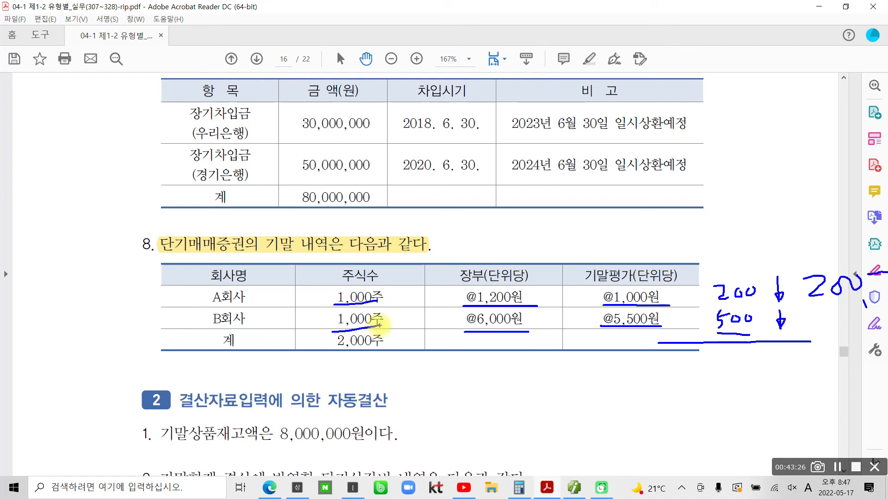
pyautogui.moveTo(815, 311)
pyautogui.mouseDown()
pyautogui.moveTo(812, 340)
pyautogui.moveTo(850, 321)
pyautogui.moveTo(854, 351)
pyautogui.mouseUp()
# Circle 단기매매증권 in task 8 and handwrite its entry around a vertical divider: debit 단기매매증권평가손실, credit 단기매매증권 700,000.
pyautogui.moveTo(536, 355); pyautogui.dragTo(533, 441)
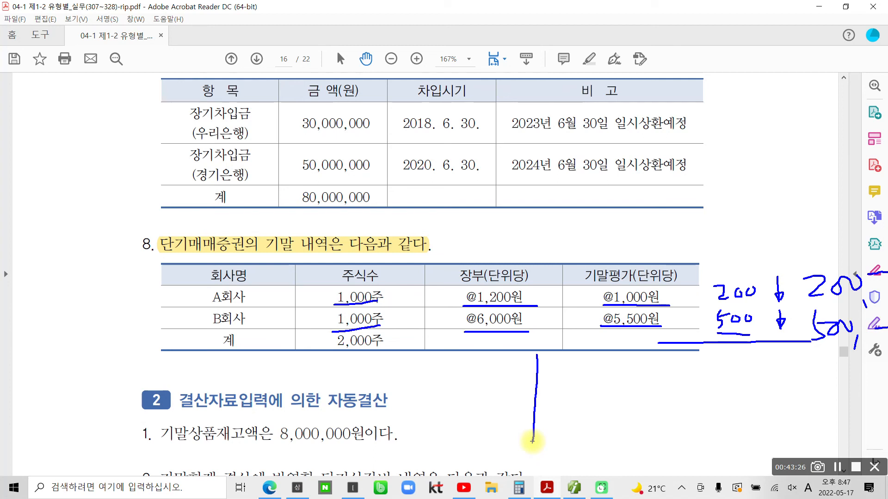
pyautogui.moveTo(241, 220); pyautogui.dragTo(242, 270)
pyautogui.moveTo(558, 374)
pyautogui.mouseDown()
pyautogui.moveTo(588, 392)
pyautogui.moveTo(588, 405)
pyautogui.moveTo(610, 398)
pyautogui.mouseUp()
pyautogui.moveTo(625, 377)
pyautogui.mouseDown()
pyautogui.moveTo(624, 407)
pyautogui.moveTo(660, 398)
pyautogui.moveTo(669, 407)
pyautogui.moveTo(691, 392)
pyautogui.moveTo(706, 400)
pyautogui.moveTo(709, 416)
pyautogui.moveTo(737, 391)
pyautogui.moveTo(740, 418)
pyautogui.moveTo(754, 394)
pyautogui.moveTo(799, 407)
pyautogui.mouseUp()
pyautogui.moveTo(632, 442)
pyautogui.mouseDown()
pyautogui.moveTo(656, 428)
pyautogui.moveTo(640, 457)
pyautogui.moveTo(708, 437)
pyautogui.moveTo(701, 463)
pyautogui.moveTo(747, 442)
pyautogui.moveTo(764, 449)
pyautogui.mouseUp()
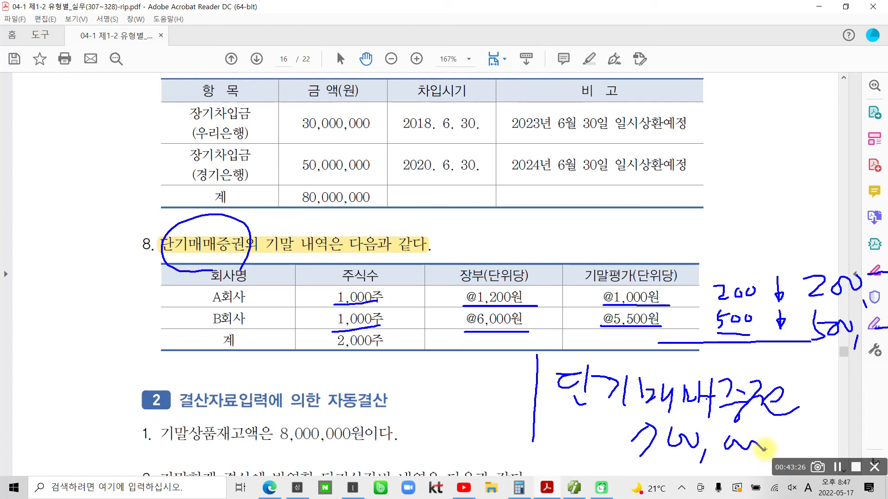
pyautogui.moveTo(285, 360)
pyautogui.mouseDown()
pyautogui.moveTo(324, 355)
pyautogui.moveTo(314, 384)
pyautogui.moveTo(323, 388)
pyautogui.moveTo(342, 376)
pyautogui.moveTo(385, 391)
pyautogui.moveTo(416, 383)
pyautogui.moveTo(423, 368)
pyautogui.moveTo(444, 370)
pyautogui.moveTo(436, 393)
pyautogui.moveTo(462, 370)
pyautogui.moveTo(478, 398)
pyautogui.moveTo(509, 365)
pyautogui.moveTo(502, 388)
pyautogui.moveTo(518, 382)
pyautogui.moveTo(511, 398)
pyautogui.moveTo(546, 384)
pyautogui.mouseUp()
pyautogui.moveTo(428, 407)
pyautogui.mouseDown()
pyautogui.moveTo(416, 430)
pyautogui.moveTo(444, 416)
pyautogui.moveTo(488, 442)
pyautogui.moveTo(504, 434)
pyautogui.mouseUp()
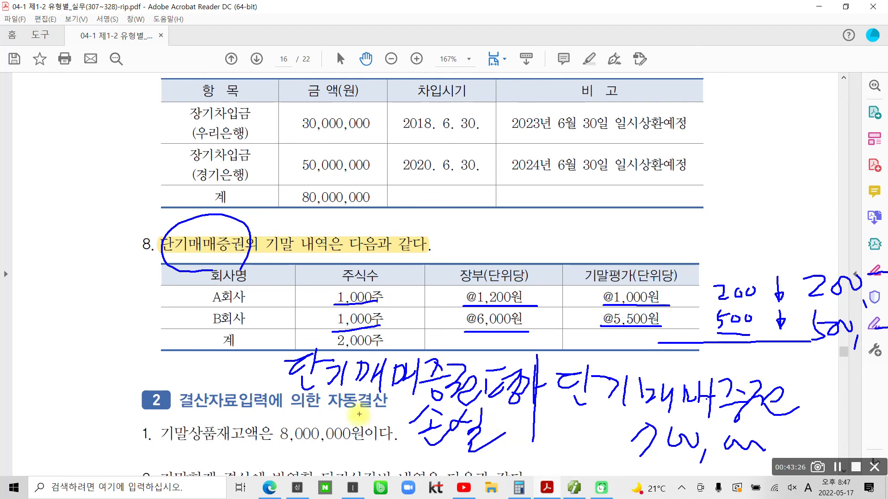
# Switch to the general voucher entry screen and start a December 31 debit (차변) line with account 937 단기매매증권평가손.
pyautogui.click(553, 490)
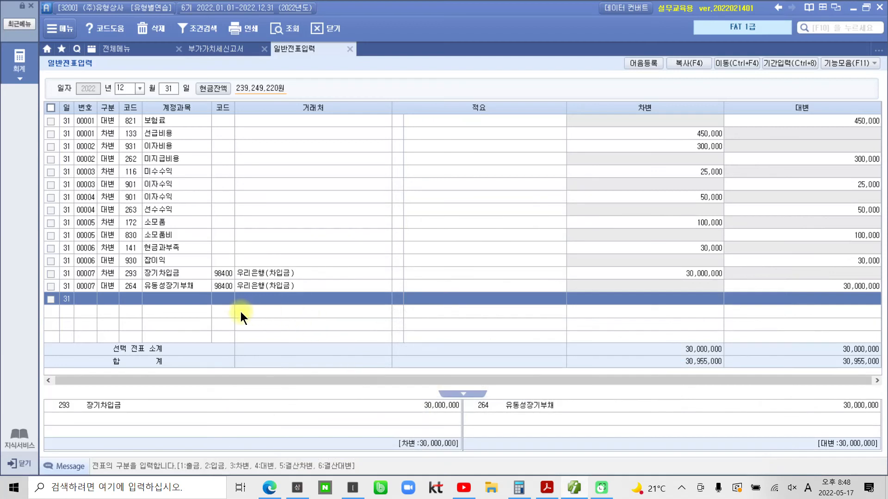
pyautogui.click(111, 300)
pyautogui.write('3')
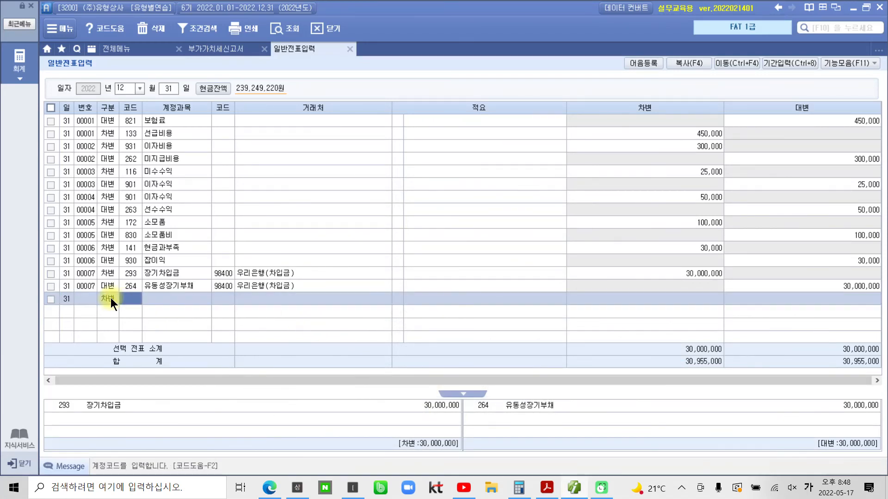
pyautogui.write('단기')
pyautogui.press('Return')
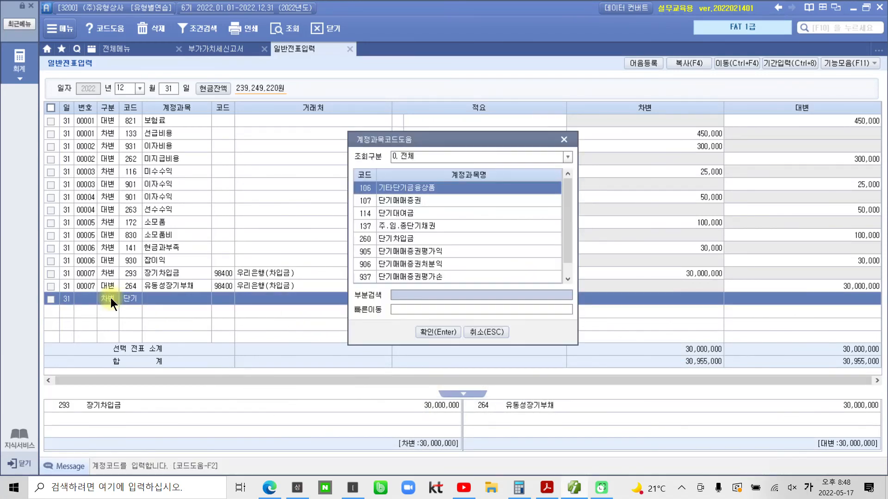
pyautogui.press('Down')
pyautogui.press('Down')
pyautogui.press('Down')
pyautogui.press('Down')
pyautogui.press('Down')
pyautogui.press('Down')
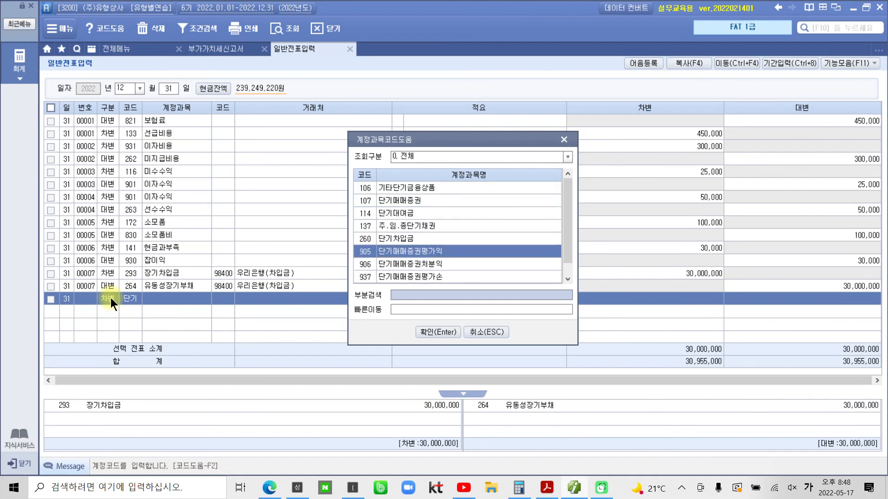
pyautogui.press('Down')
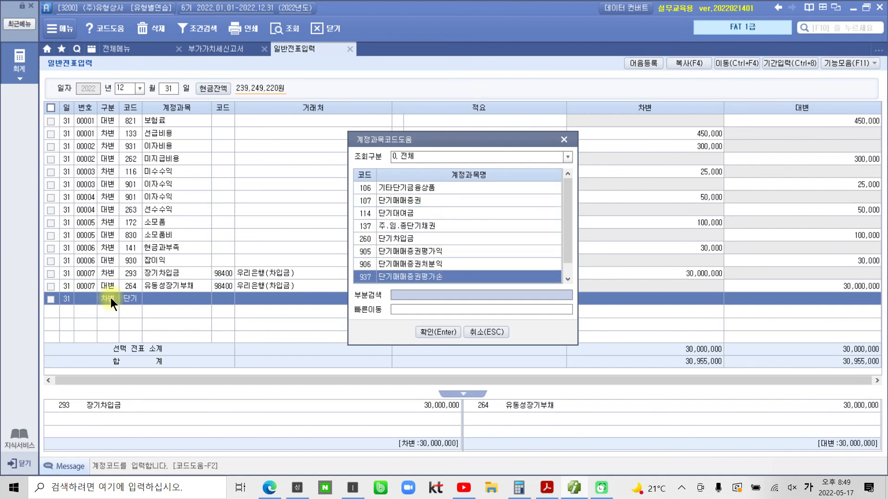
pyautogui.press('Return')
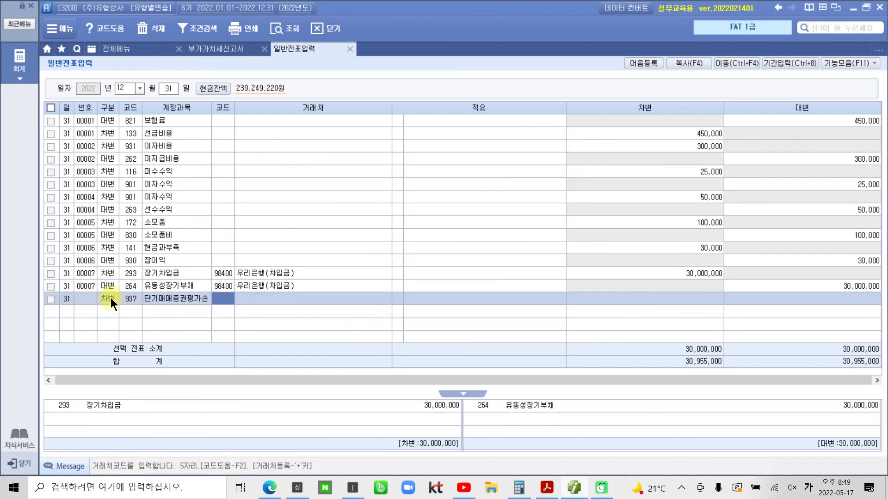
# Leave partner and description blank on the 단기매매증권평가손 line and record its debit amount as 700,000.
pyautogui.press('Return')
pyautogui.press('Return')
pyautogui.press('Return')
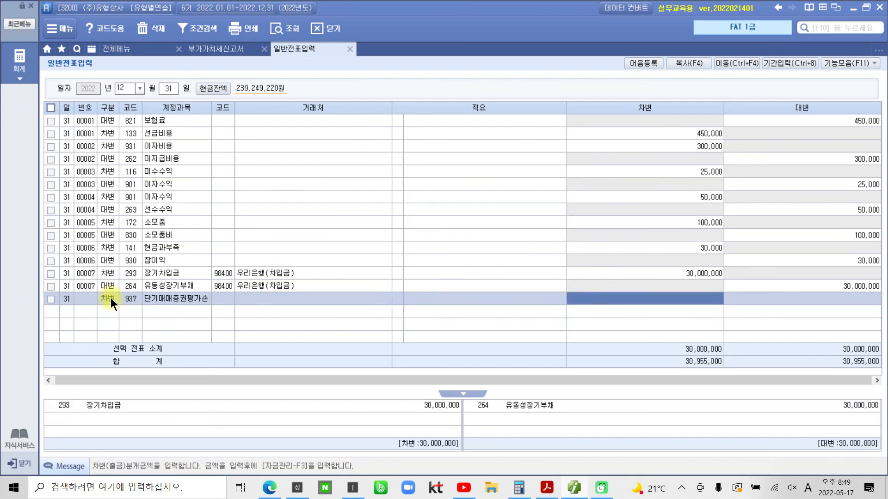
pyautogui.write('7000000')
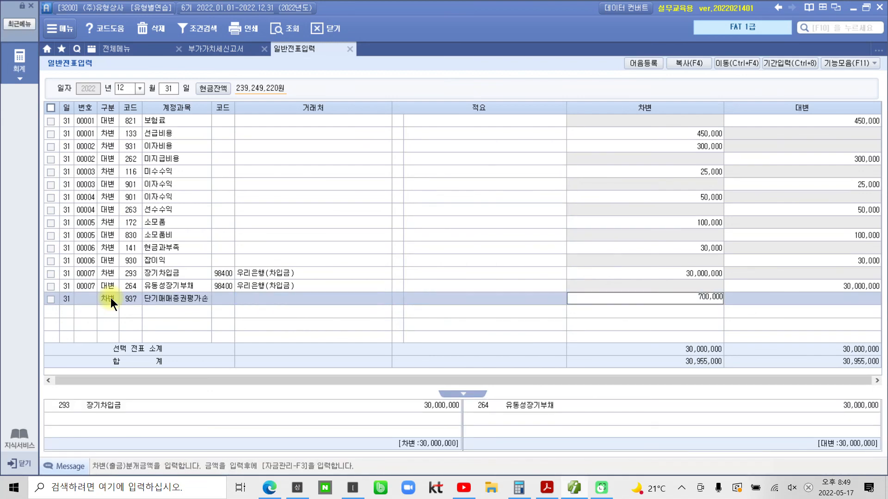
pyautogui.press('Return')
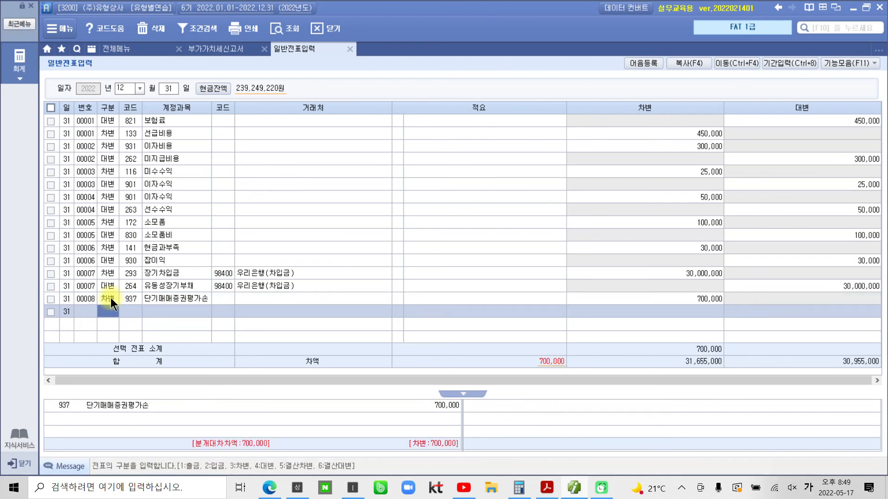
# Add a credit (대변) line with account 107 단기매매증권 beneath the 단기매매증권평가손 line.
pyautogui.write('4단기')
pyautogui.press('Return')
pyautogui.press('Down')
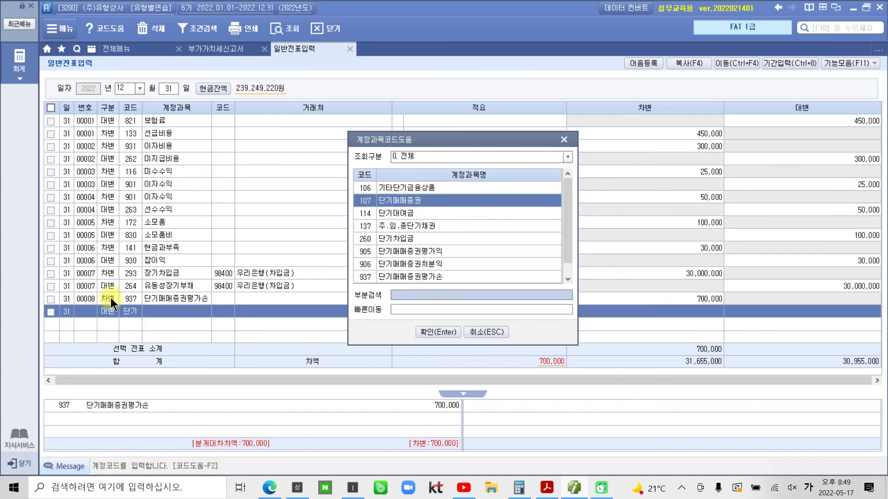
pyautogui.press('Return')
# Leave partner and description blank on the 단기매매증권 line, record its credit amount as 700,000, and select the finished entry's lines.
pyautogui.press('Return')
pyautogui.press('Return')
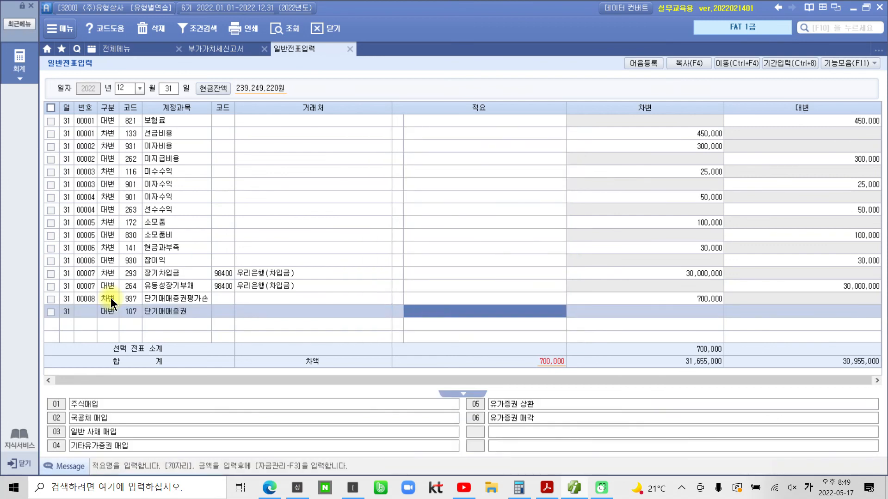
pyautogui.press('Return')
pyautogui.write('7000000')
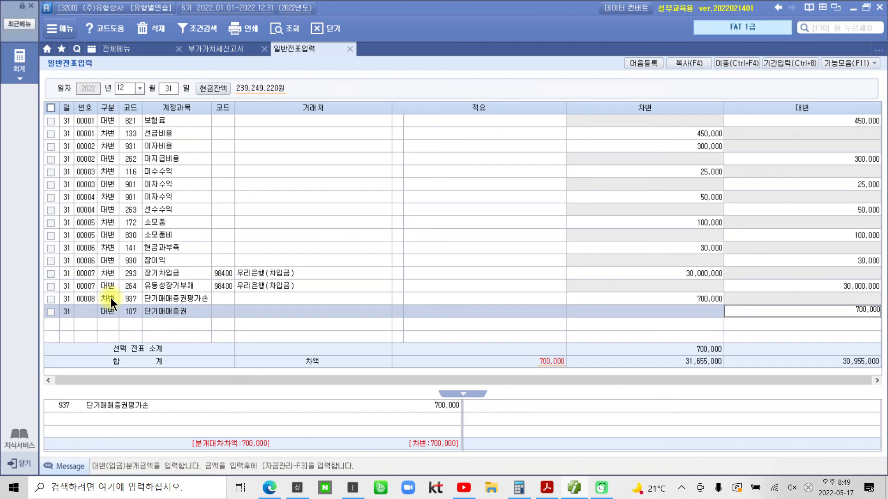
pyautogui.press('Return')
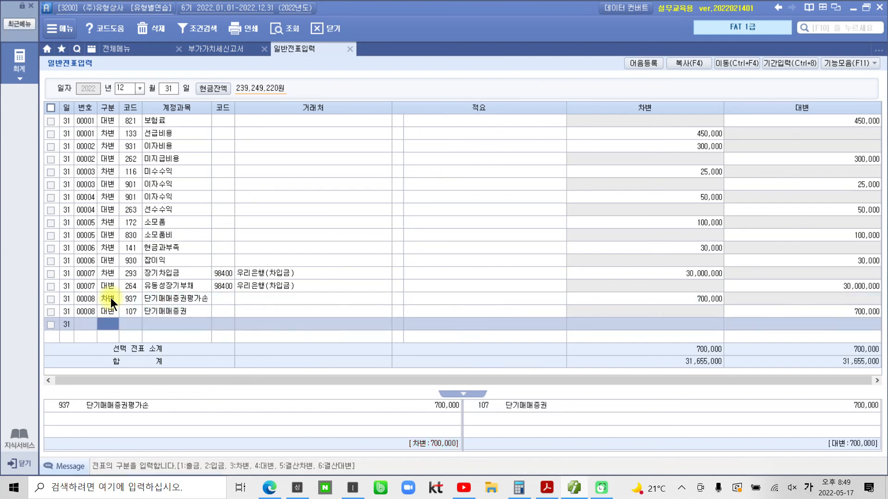
pyautogui.click(110, 298)
pyautogui.click(107, 310)
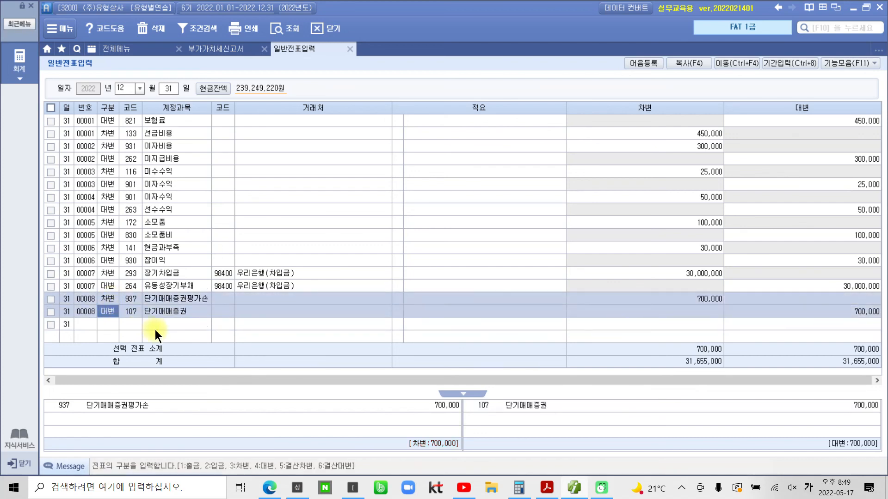